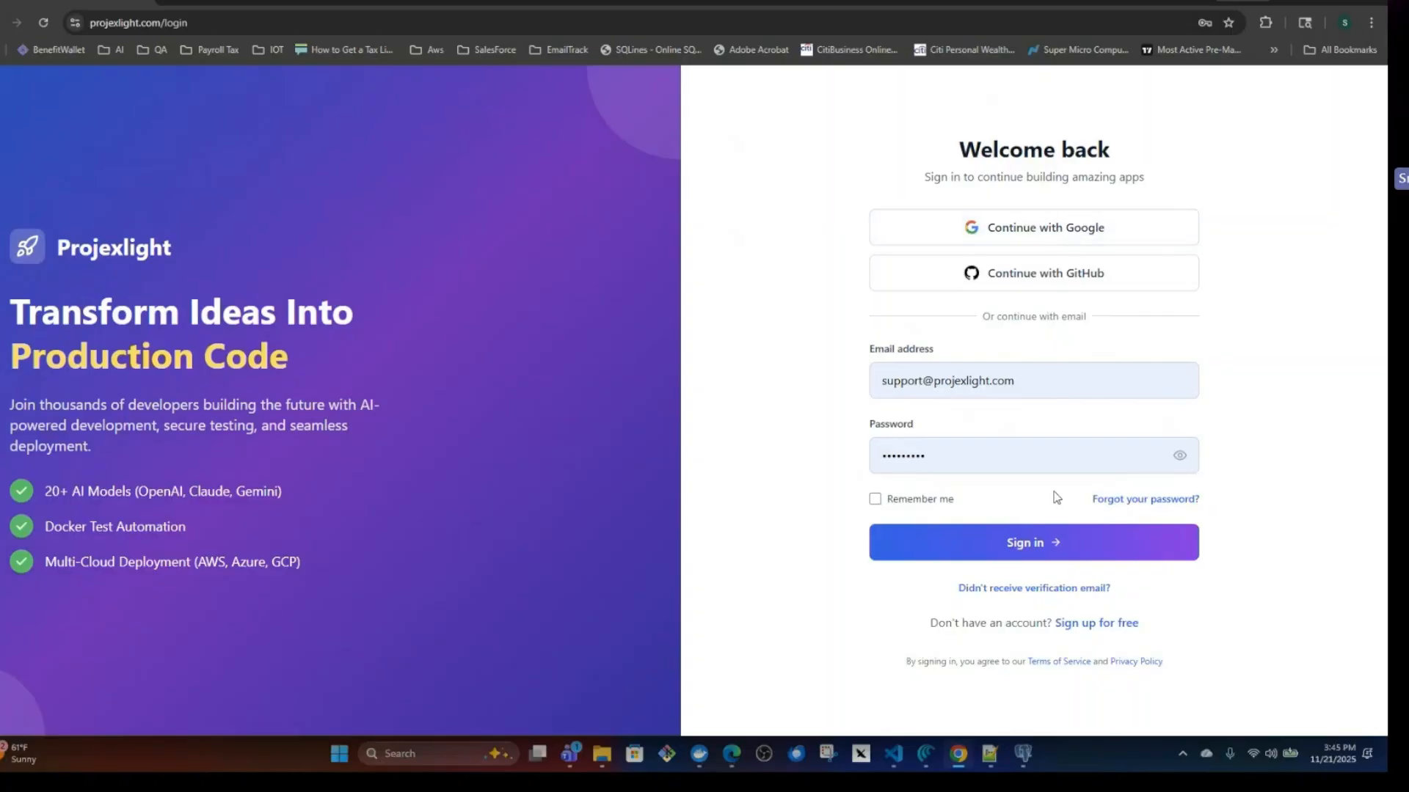
Sign in with the prefilled credentials and review the welcome alert's initial credit balance and free LLM calls.
left_click(1034, 543)
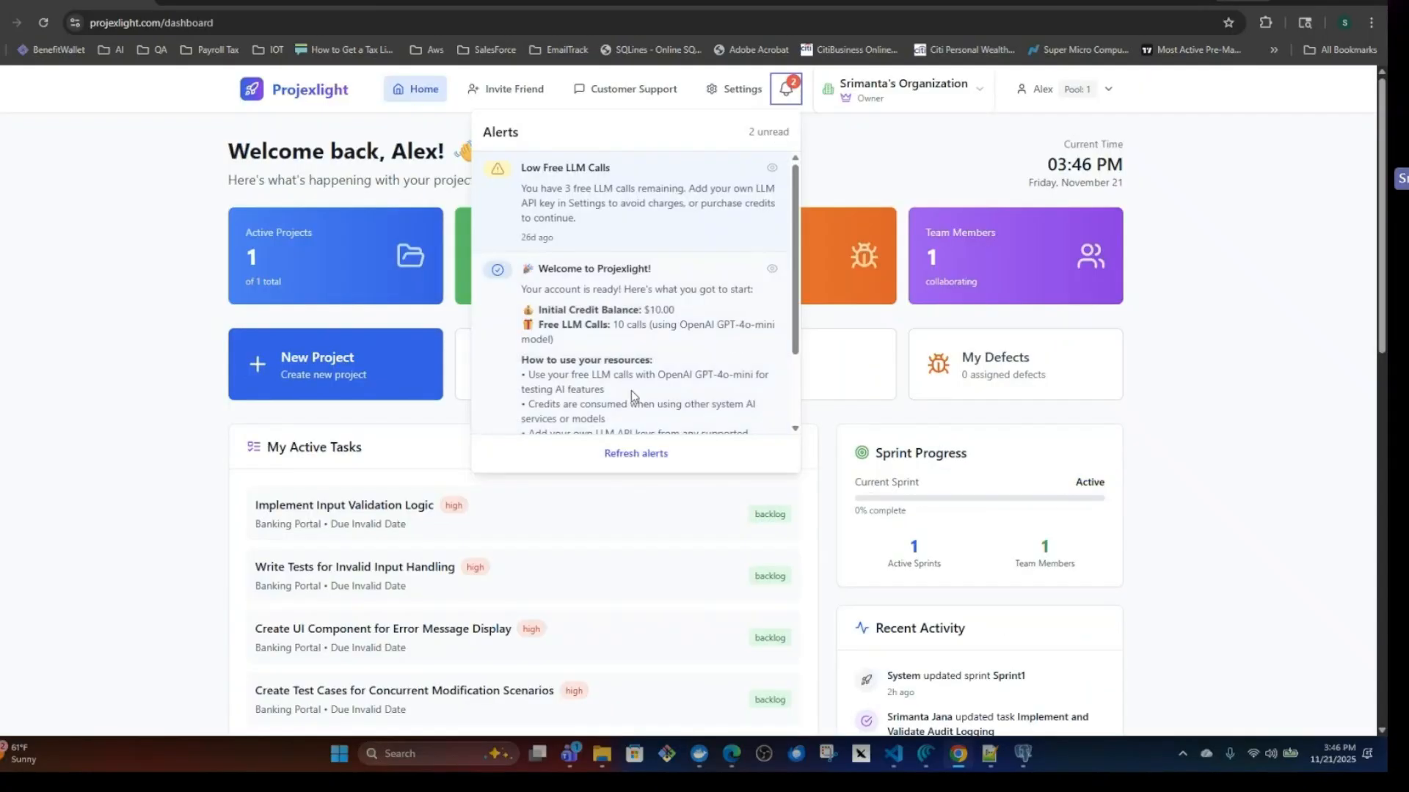
left_click_drag(644, 309, 675, 311)
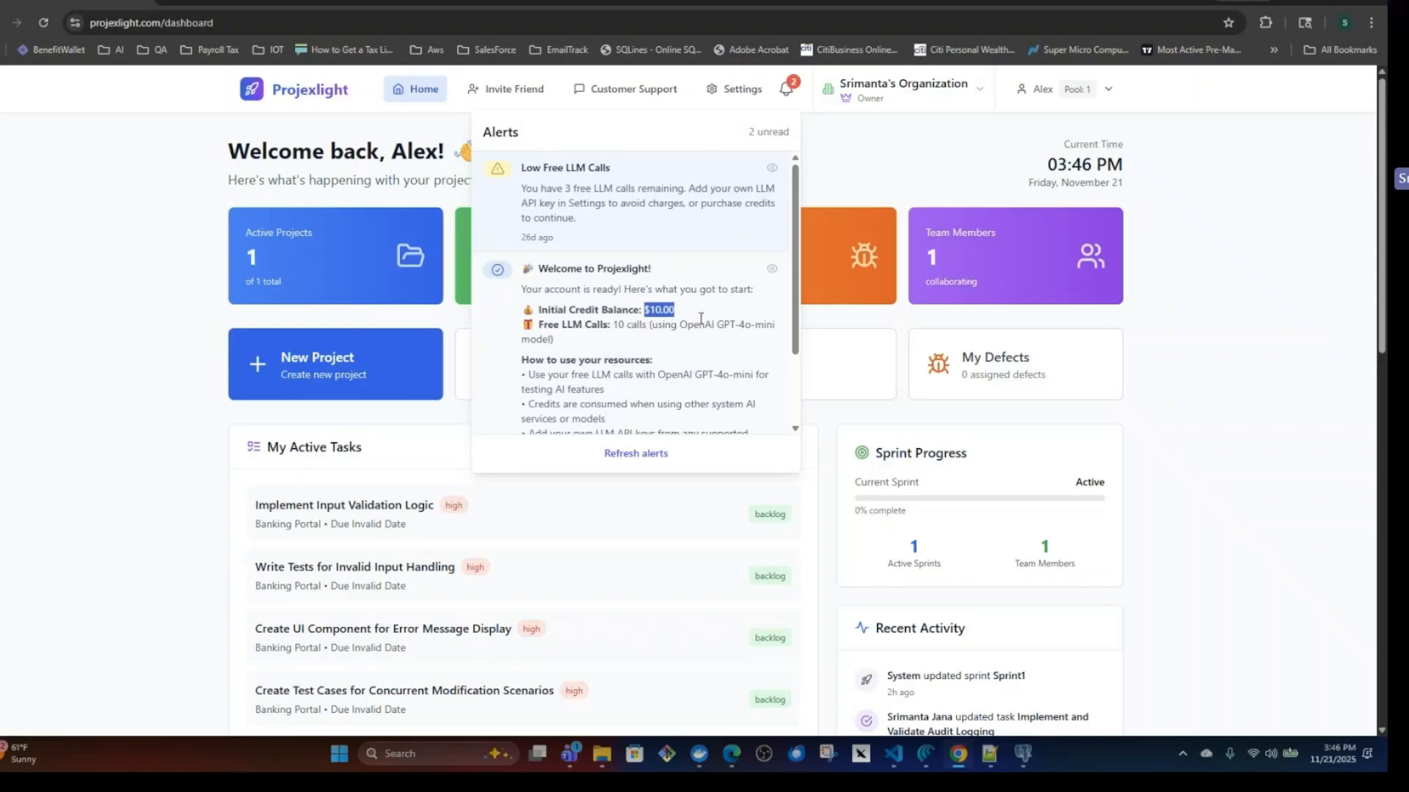
left_click(660, 309)
left_click_drag(618, 325, 774, 327)
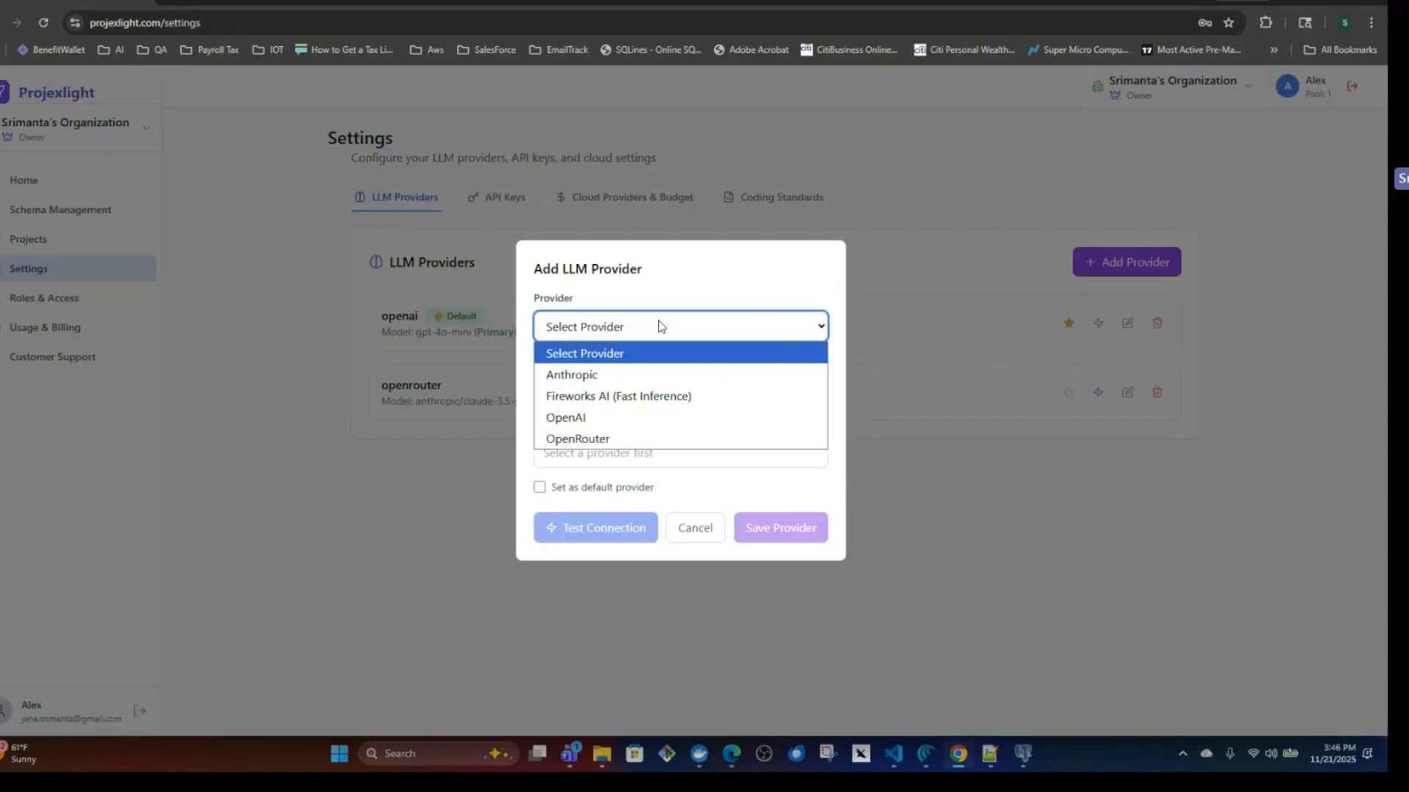
left_click(619, 374)
left_click(616, 454)
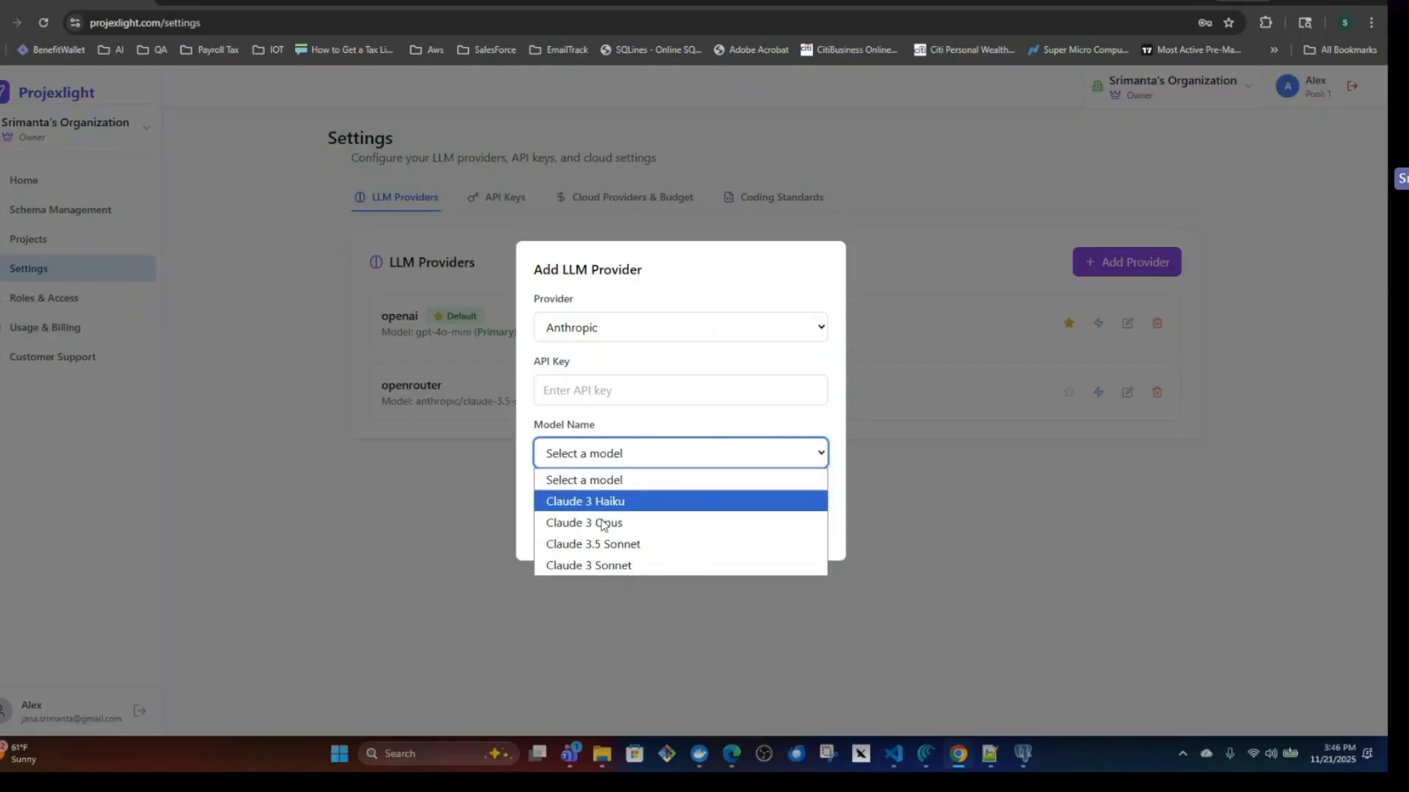
left_click(601, 523)
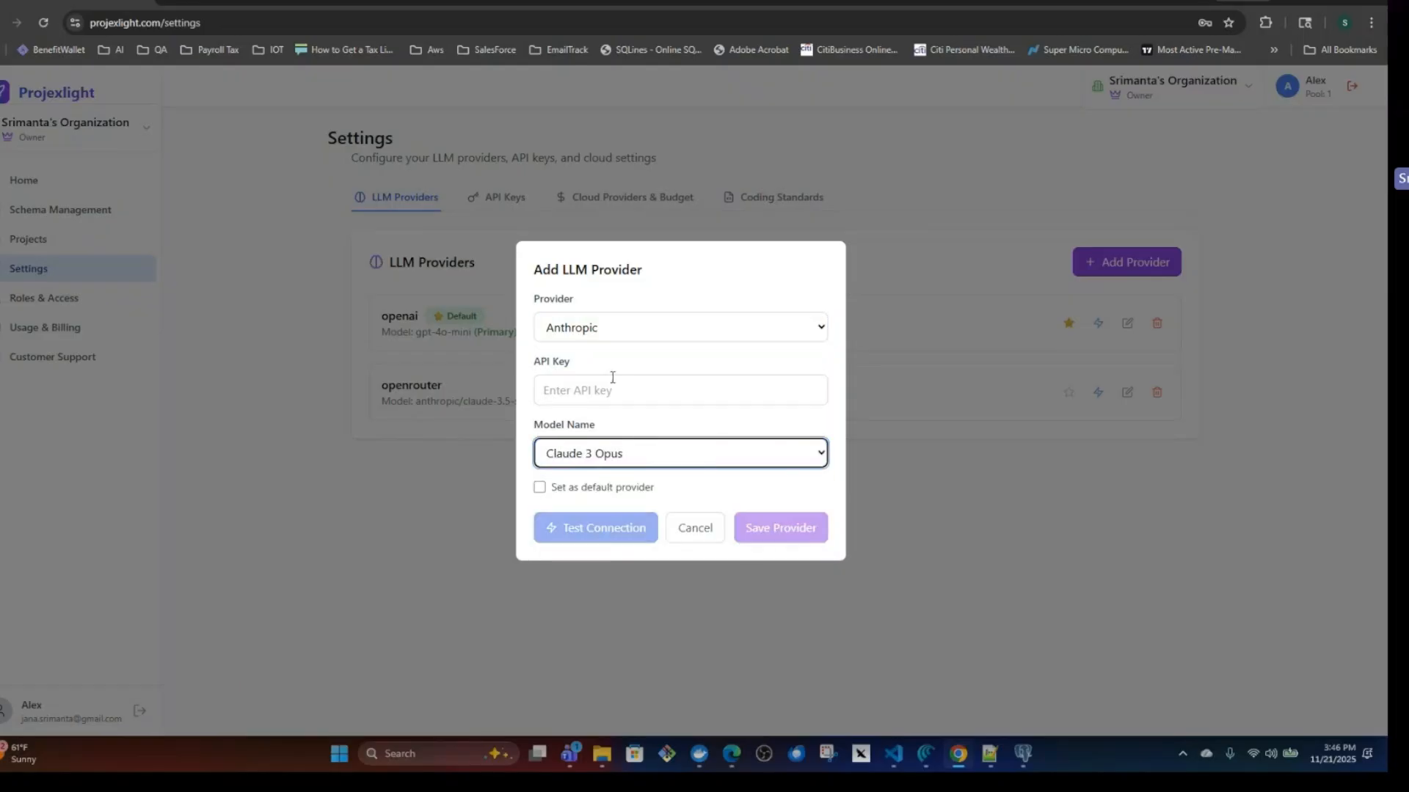
left_click(695, 527)
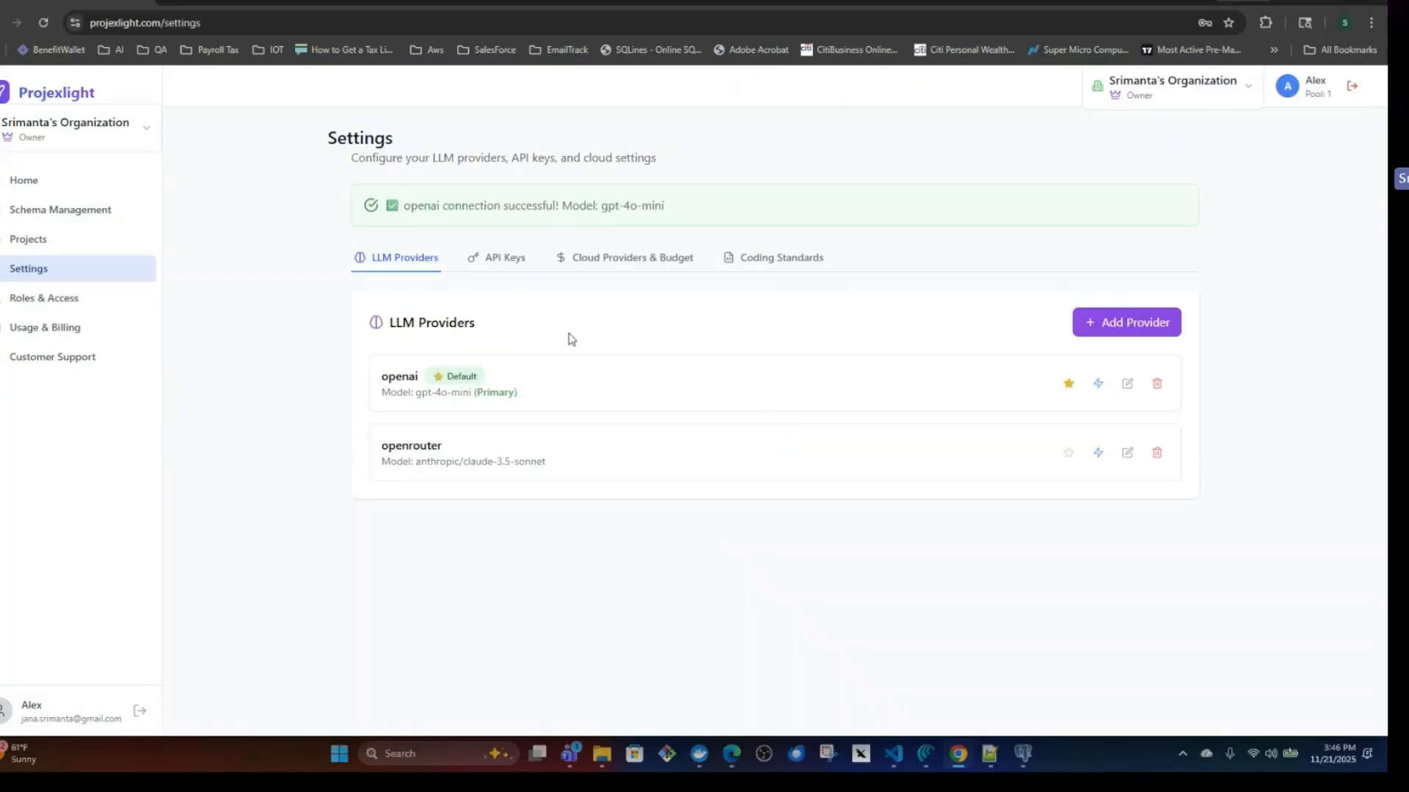
Start a new cloud provider configuration and examine its settings and the available cloud provider choices.
left_click(607, 260)
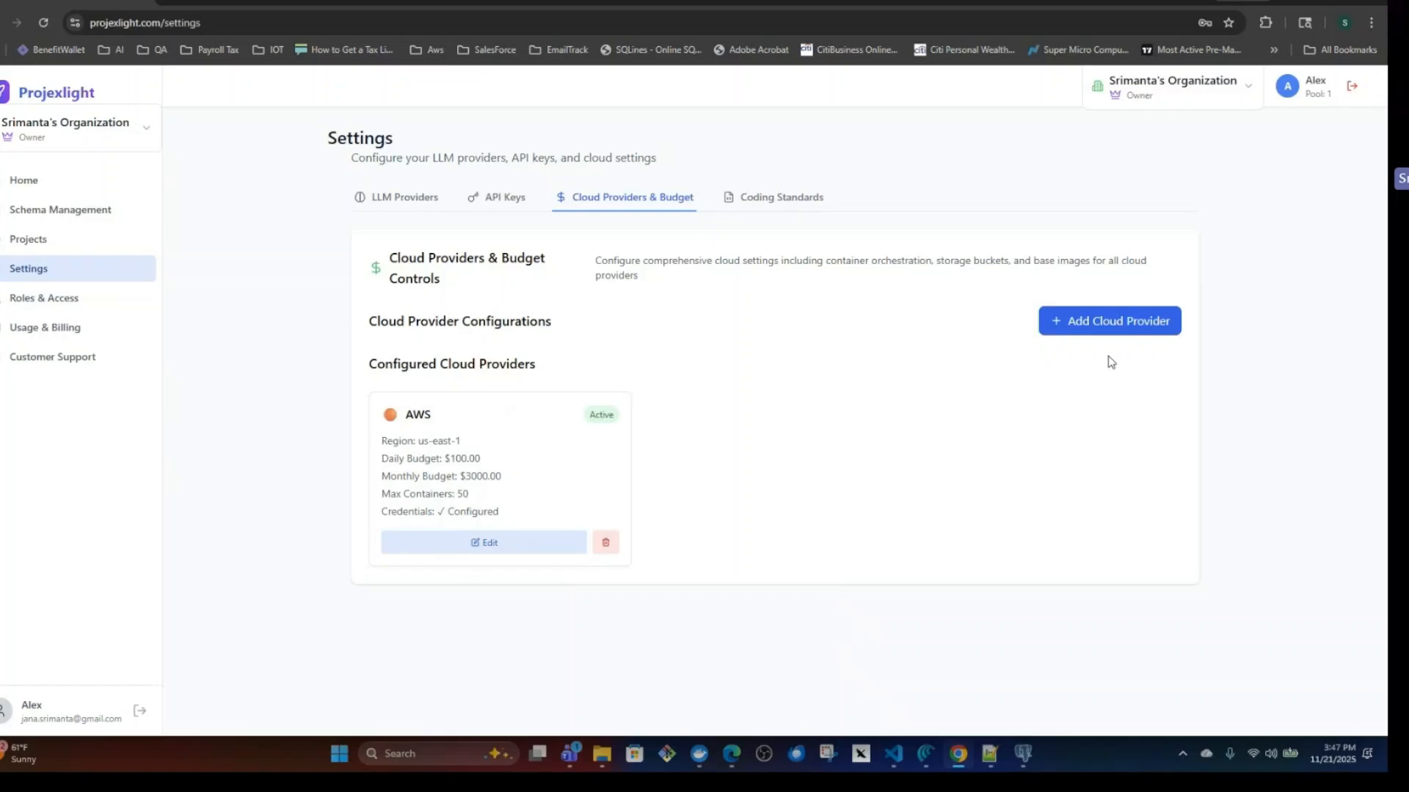
left_click(1087, 322)
scroll(404, 327, "down", 5)
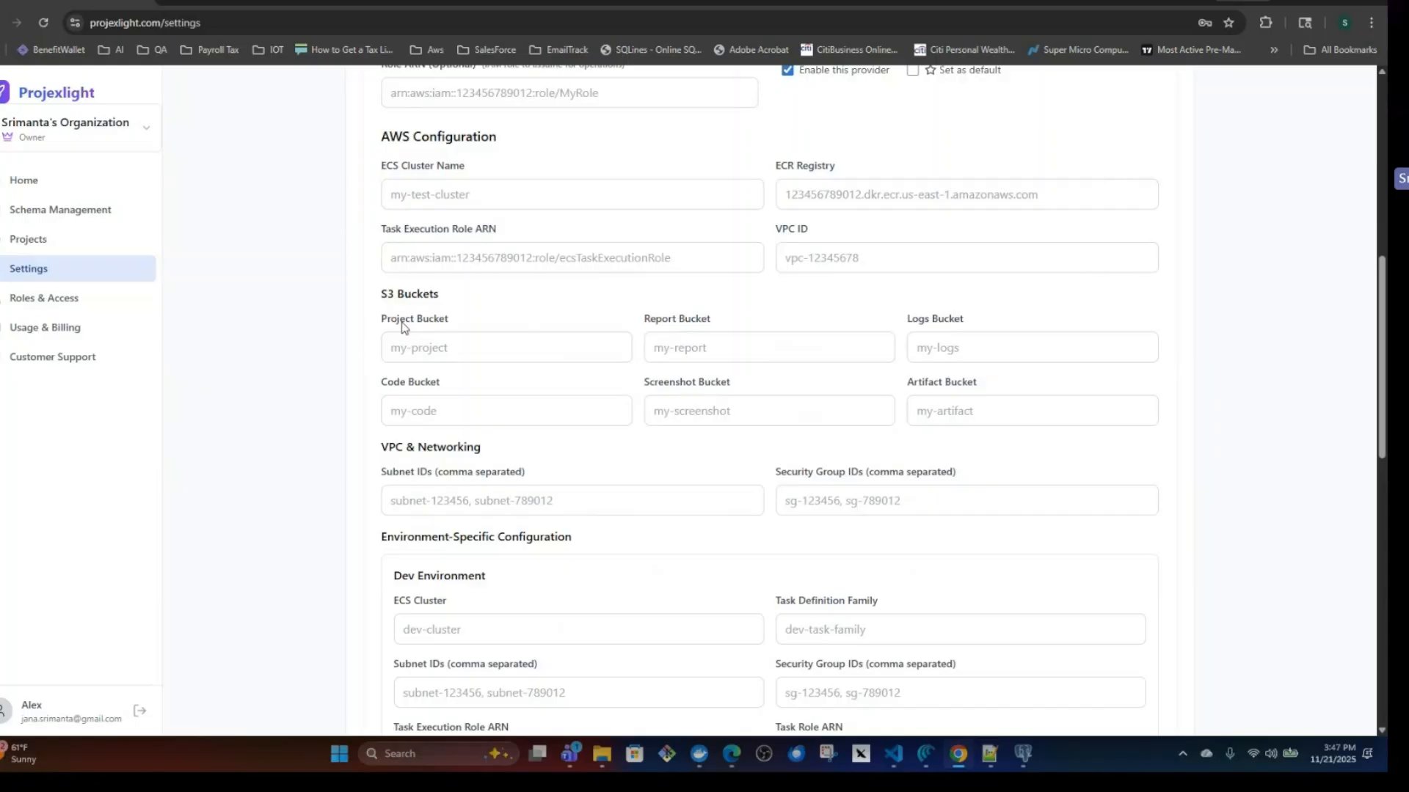
scroll(403, 328, "up", 5)
left_click(484, 486)
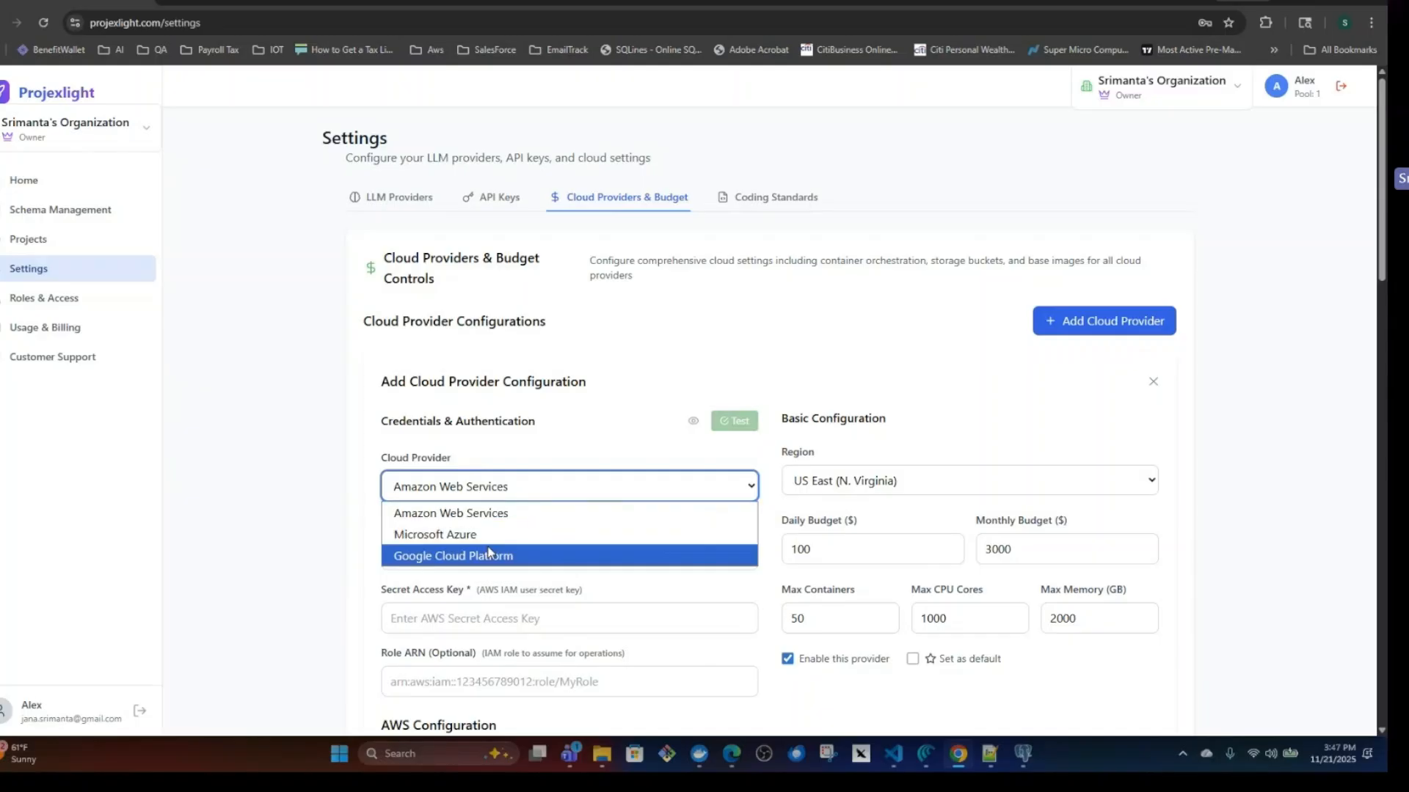
Examine the AWS configuration's S3 bucket, networking and Dev environment fields in the new cloud provider form.
scroll(403, 321, "down", 8)
left_click(449, 347)
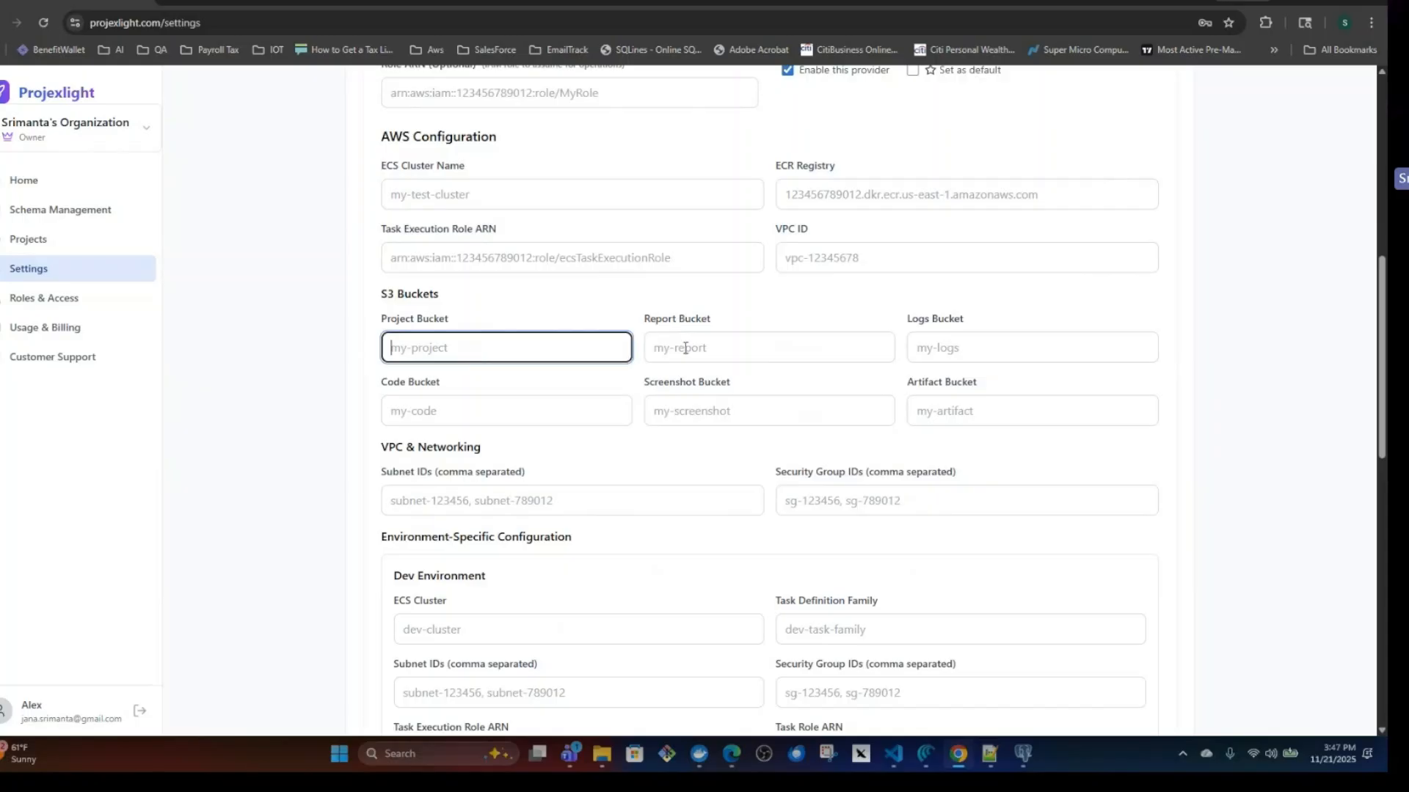
left_click(697, 349)
left_click(962, 344)
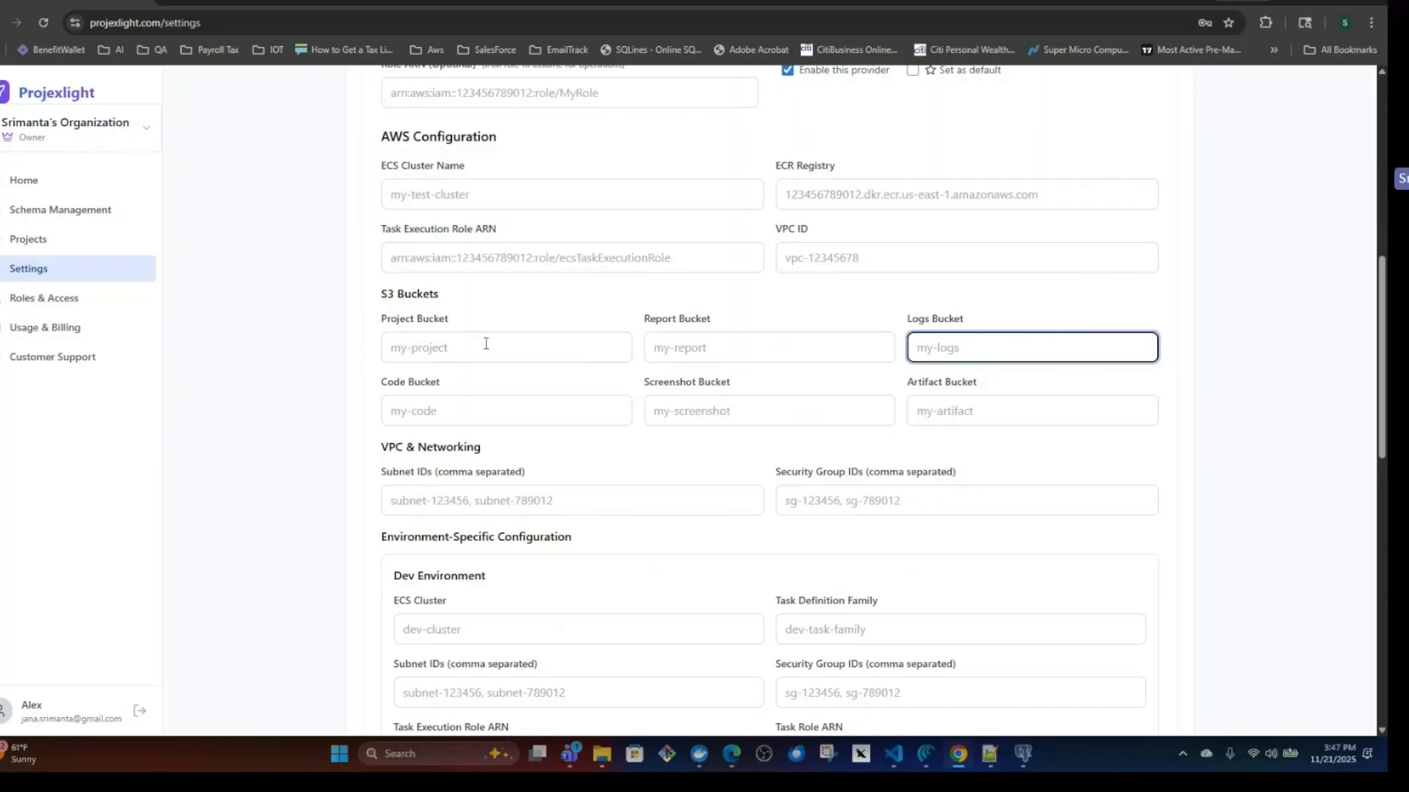
left_click(486, 343)
left_click(740, 351)
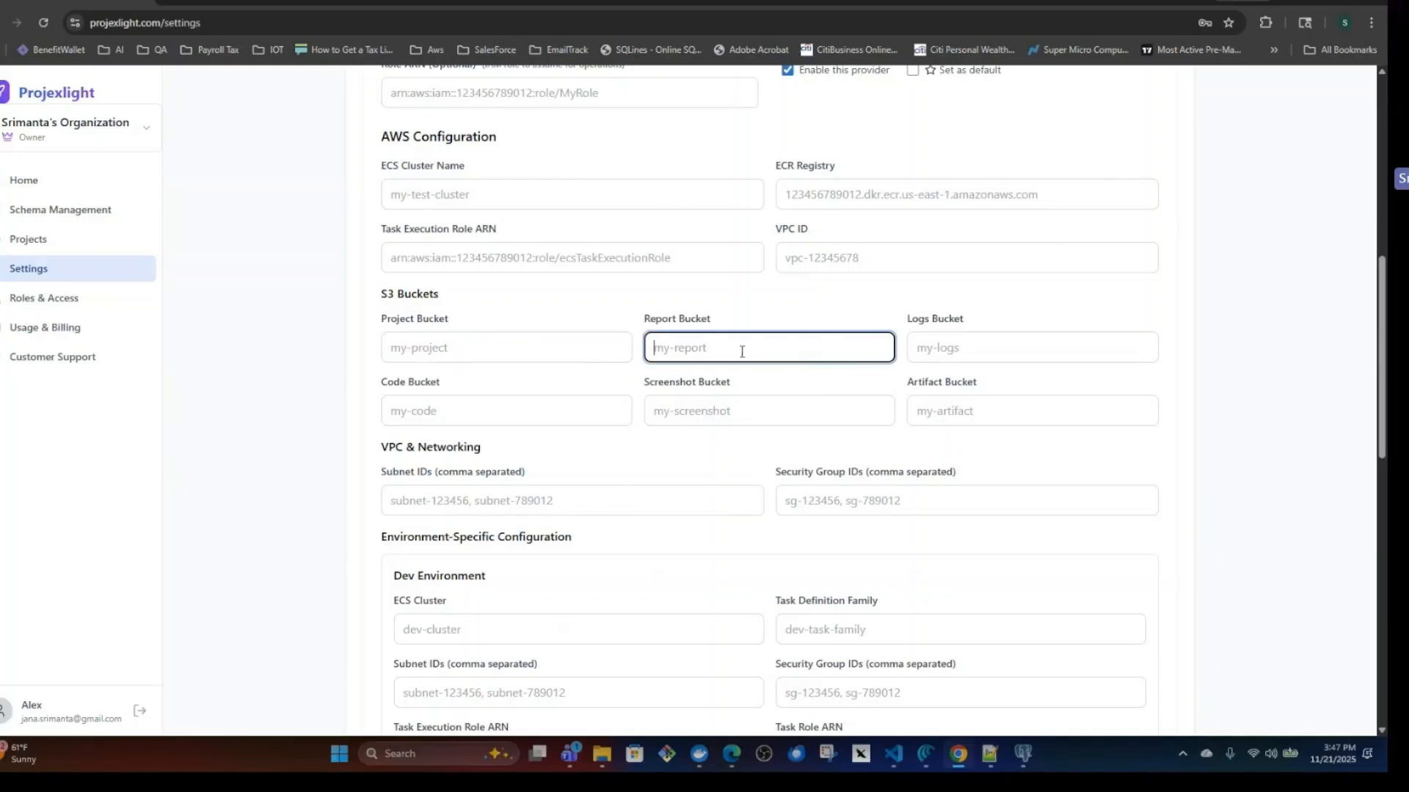
scroll(692, 641, "down", 3)
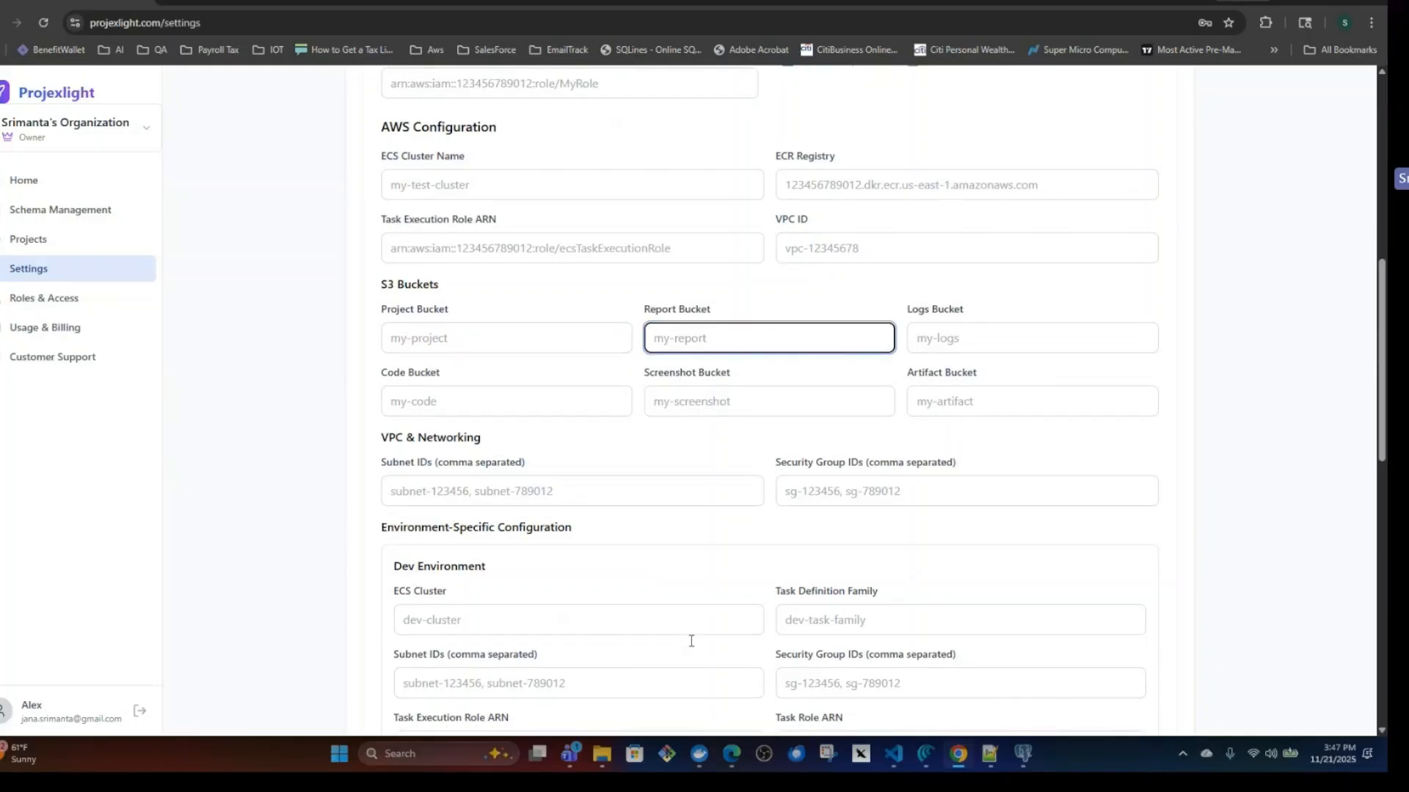
scroll(691, 642, "up", 4)
scroll(700, 641, "up", 6)
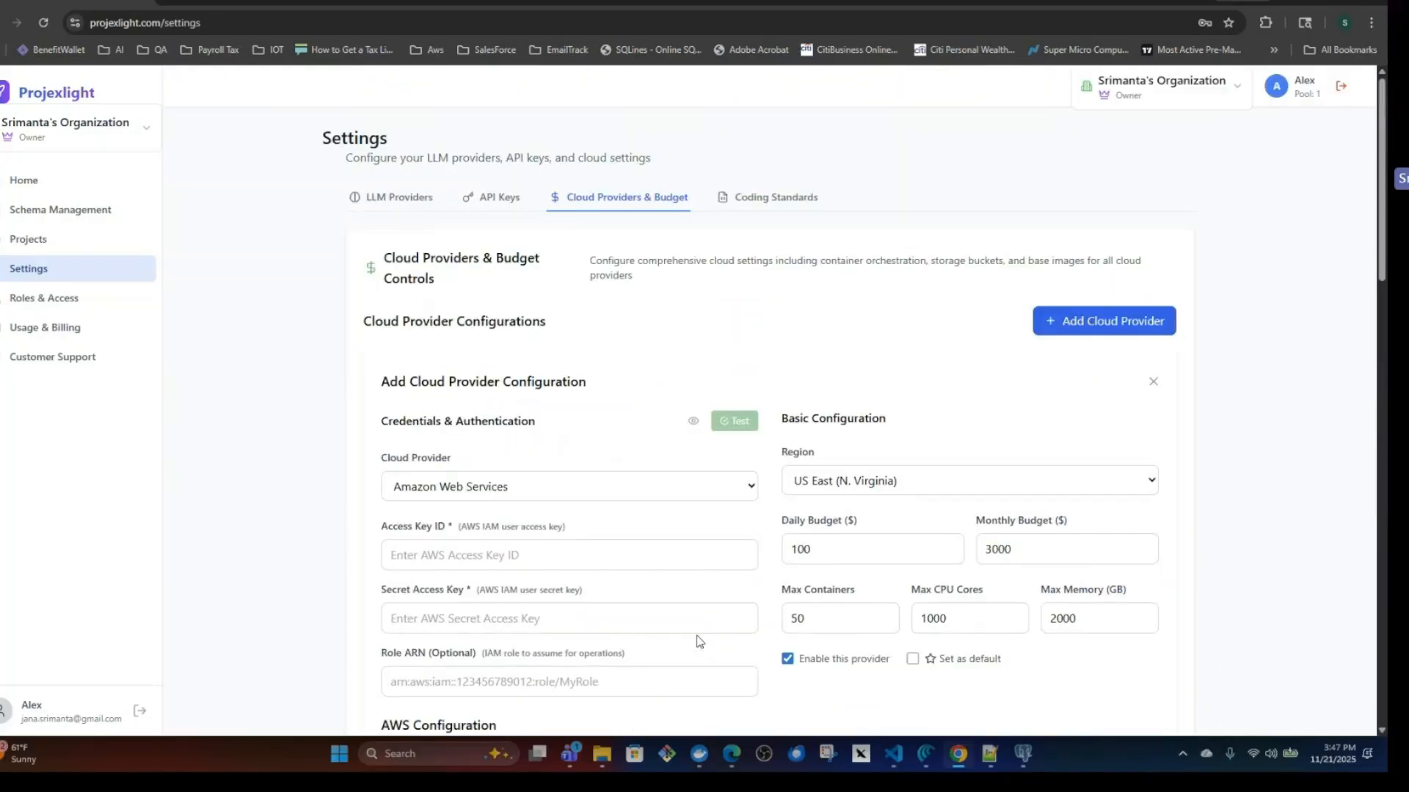
Review the coding standards upload option and the list of managed standards down to the uploaded documents.
left_click(781, 196)
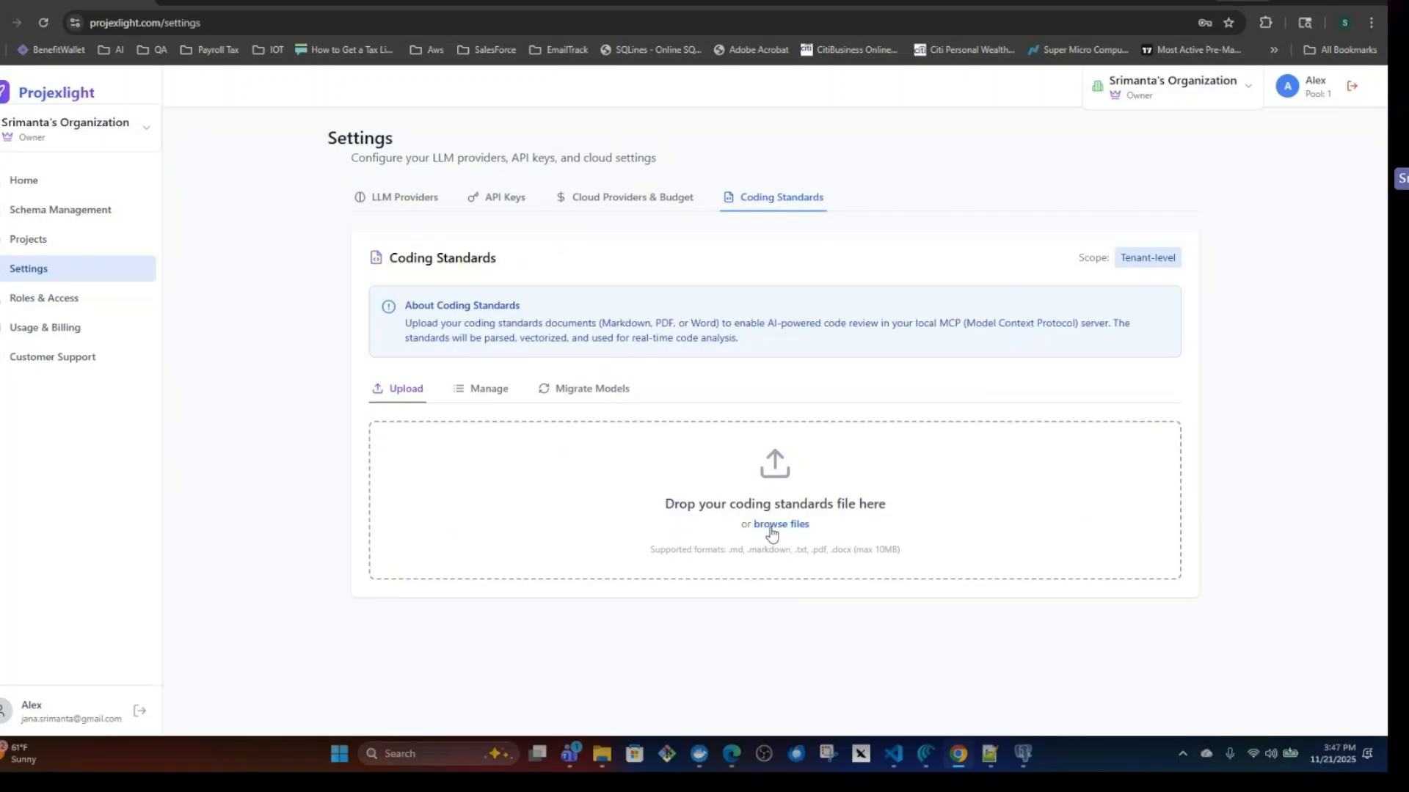
left_click(774, 525)
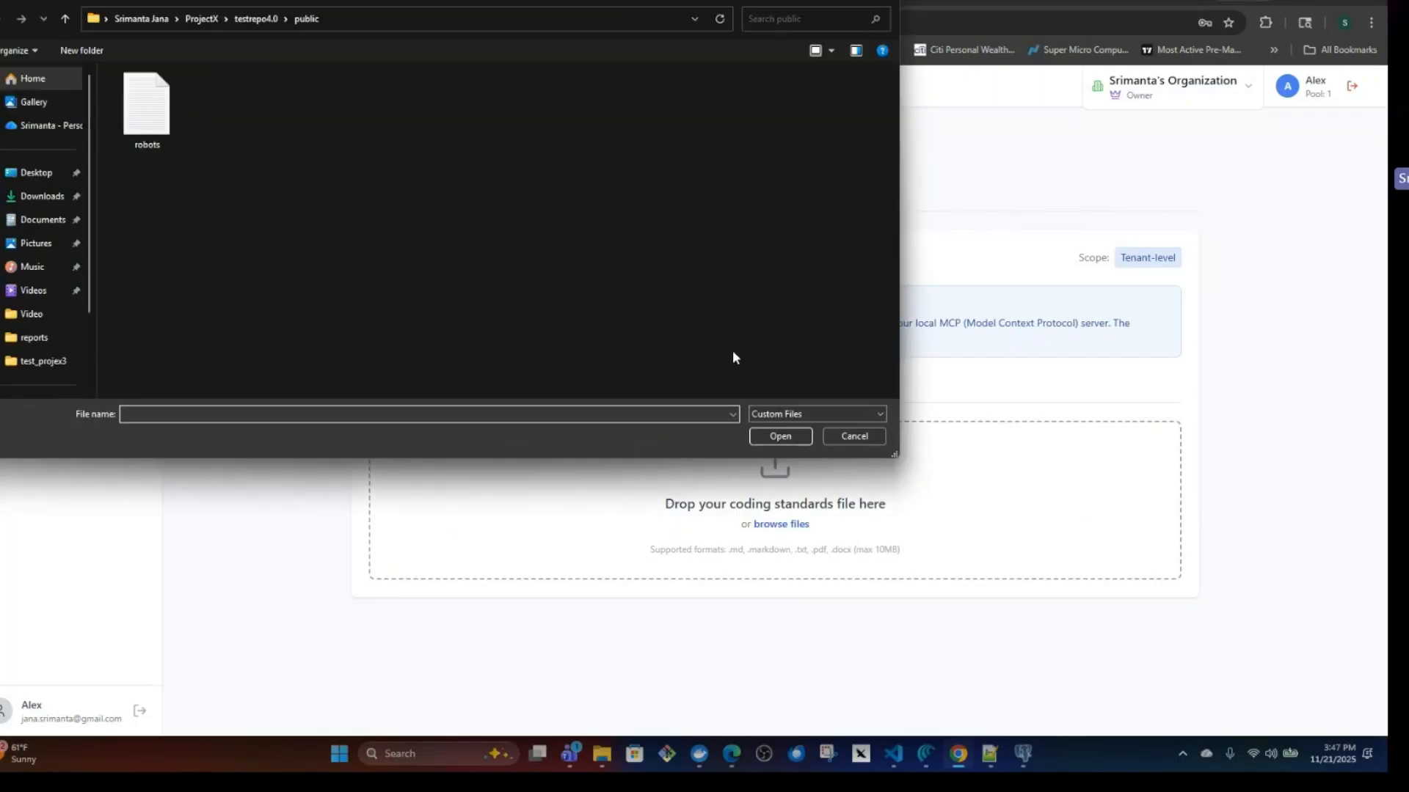
left_click(853, 437)
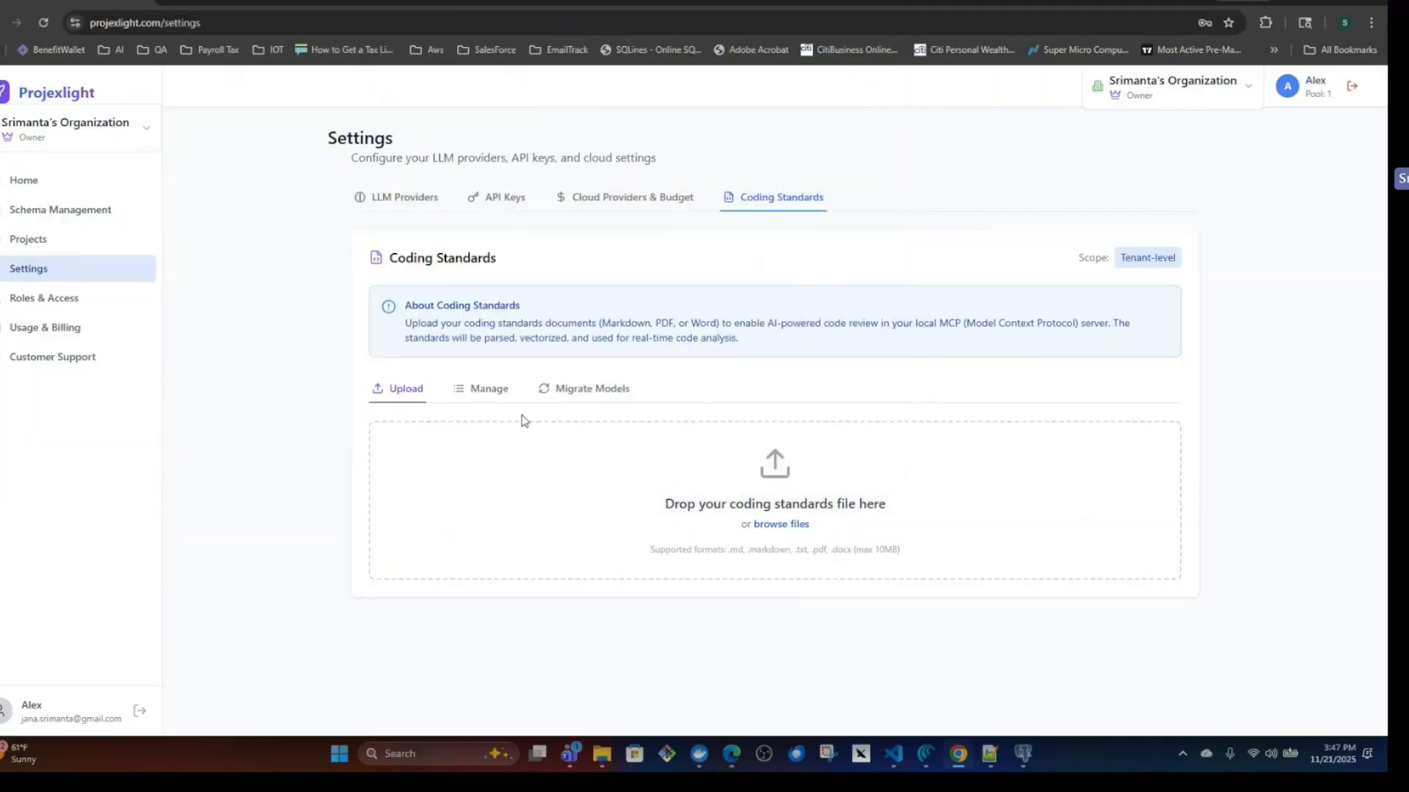
left_click(493, 391)
scroll(503, 575, "down", 4)
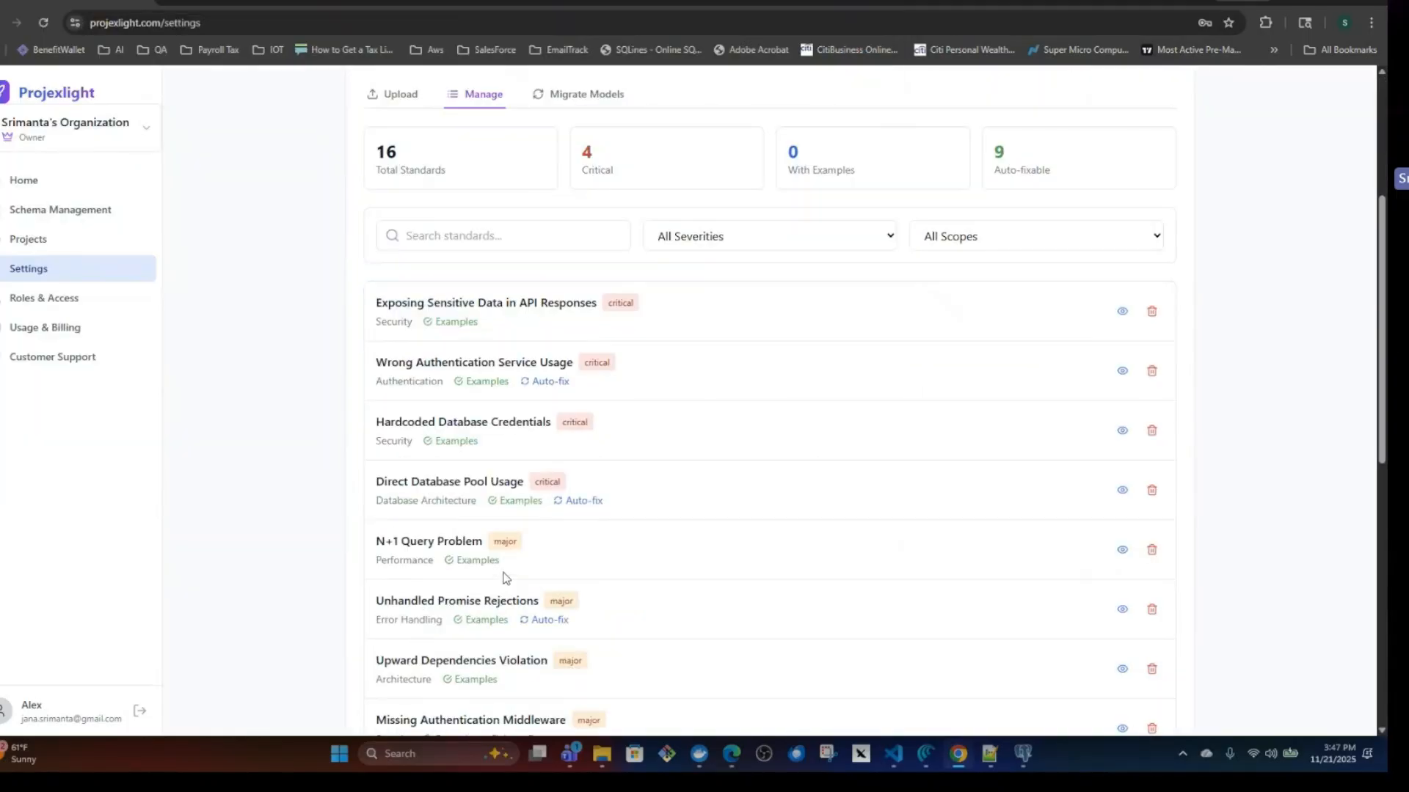
scroll(504, 575, "down", 8)
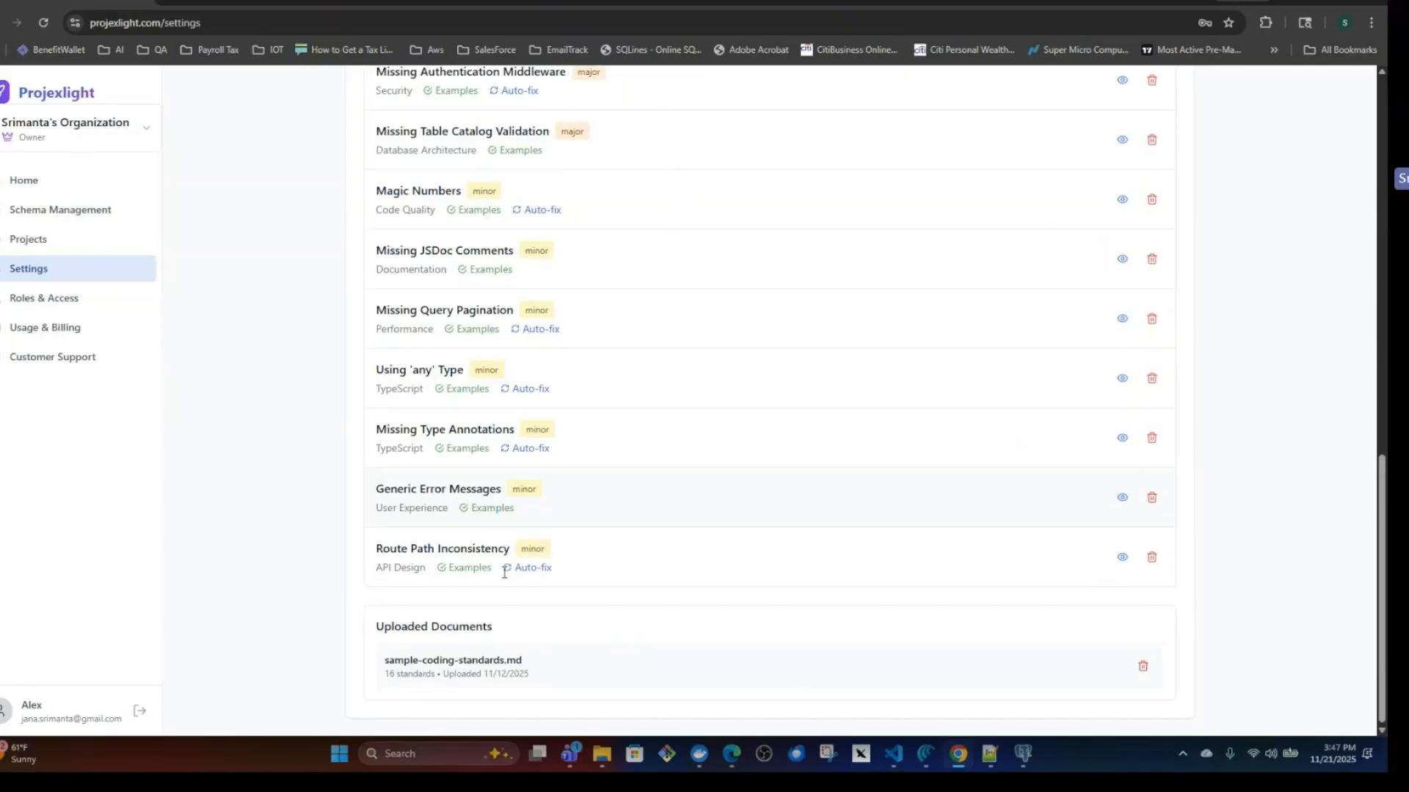
scroll(505, 570, "up", 2)
scroll(504, 570, "up", 10)
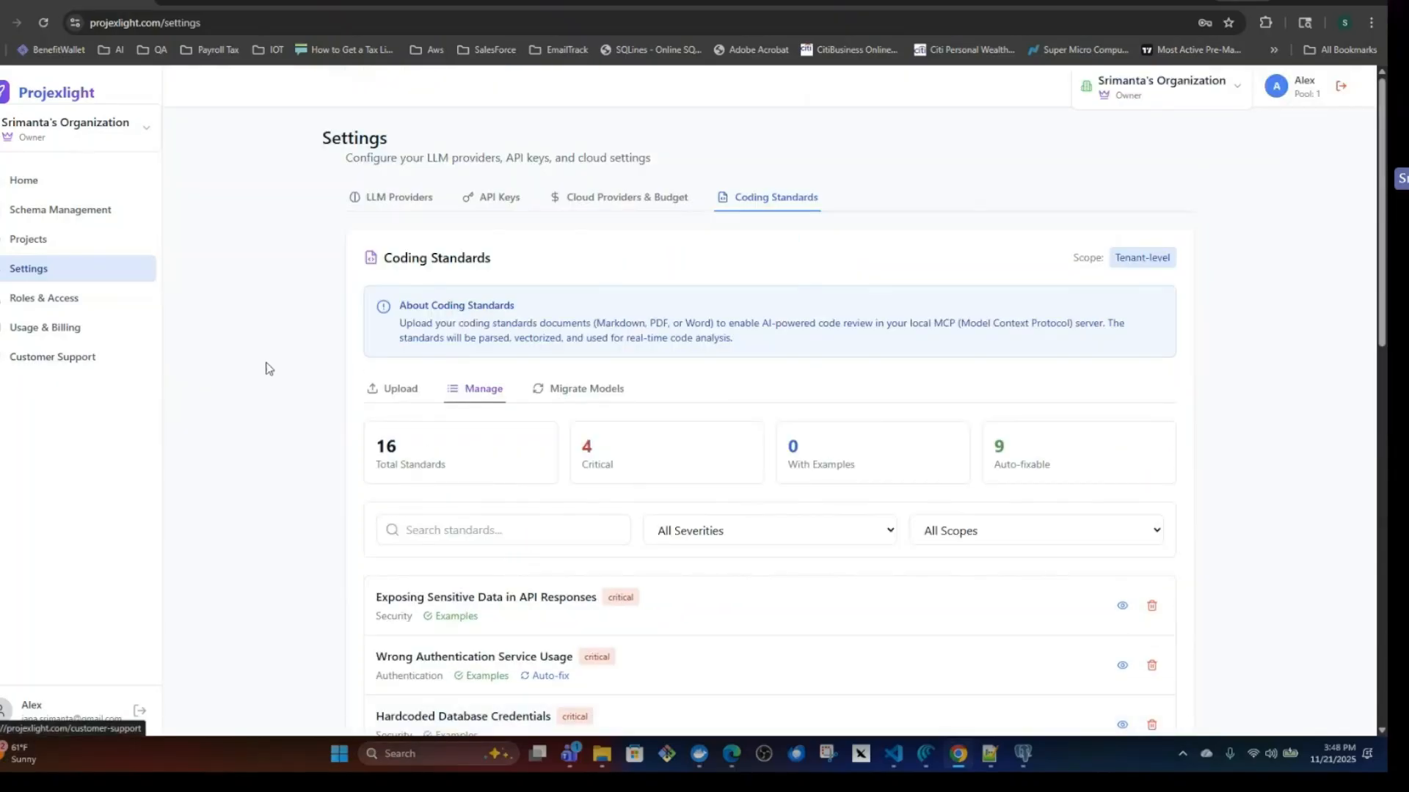
Open the organization's employee directory under Roles & Access and examine the new employee form and the organization list.
left_click(30, 303)
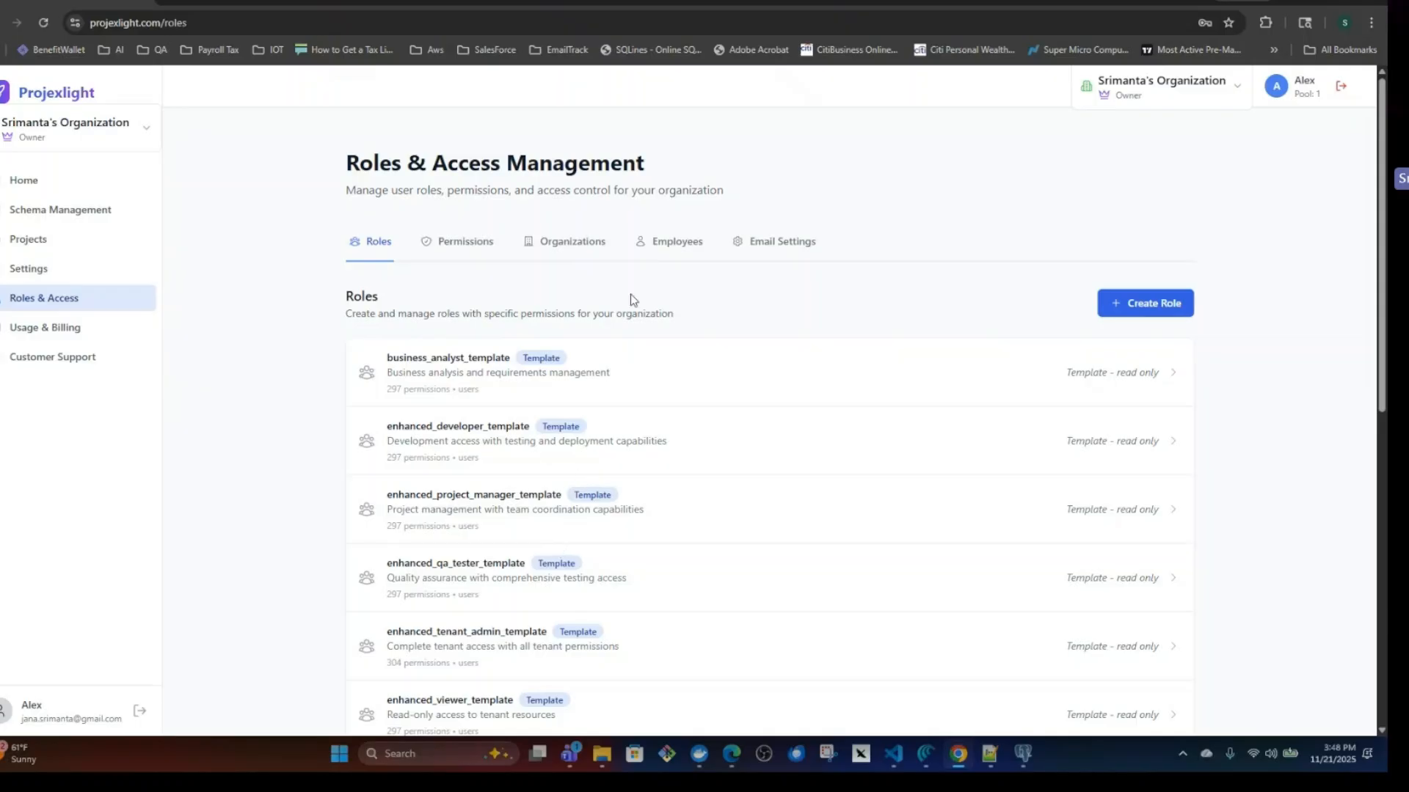
left_click(676, 248)
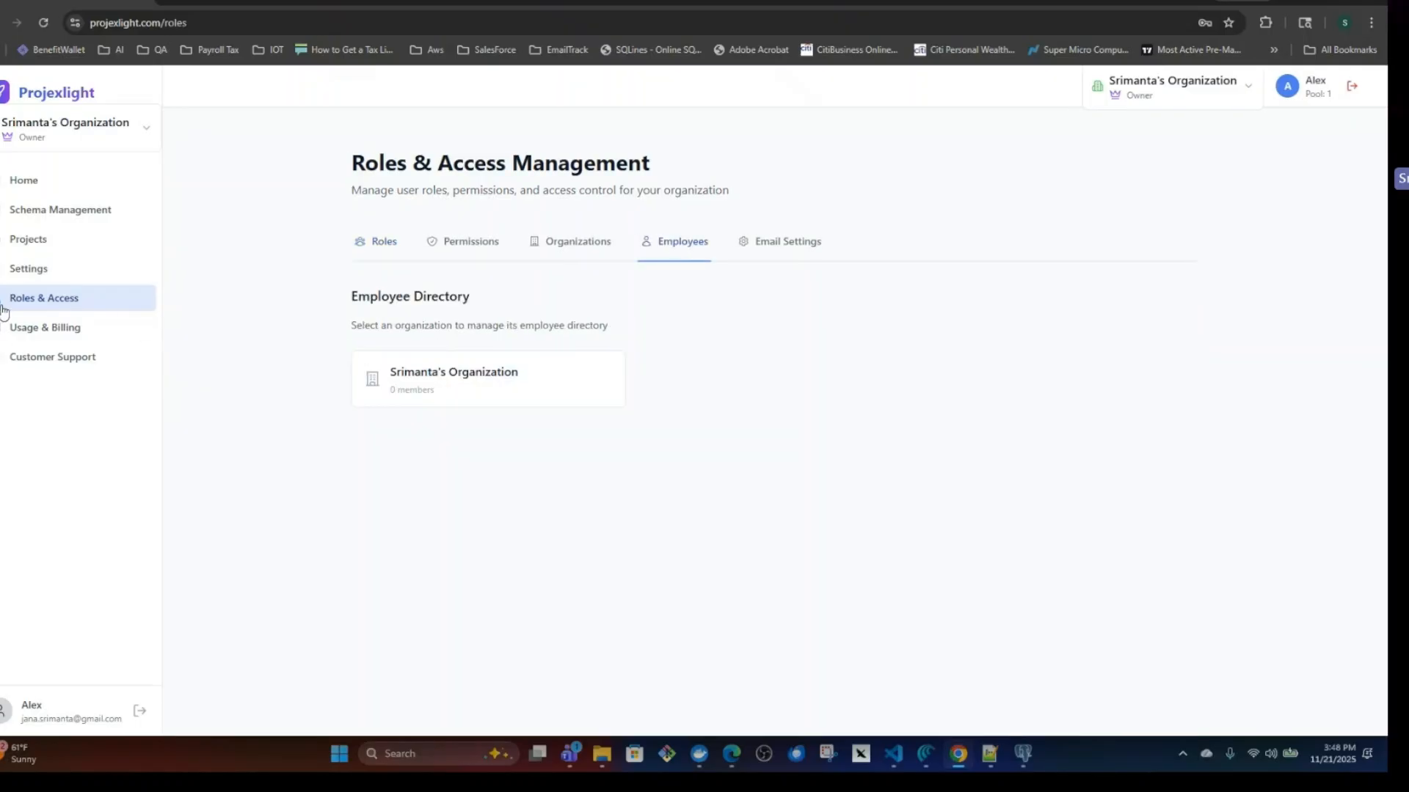
left_click(459, 389)
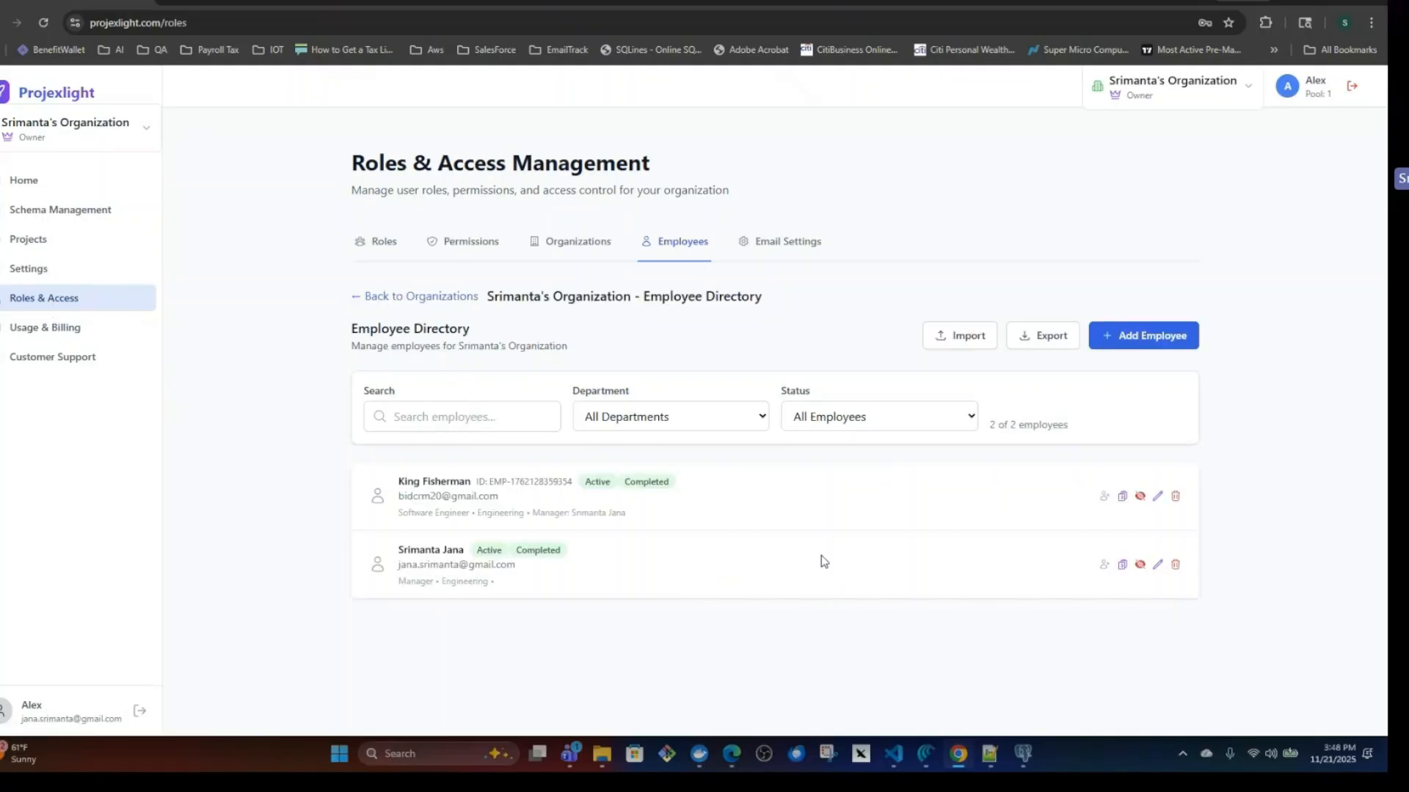
left_click(1143, 346)
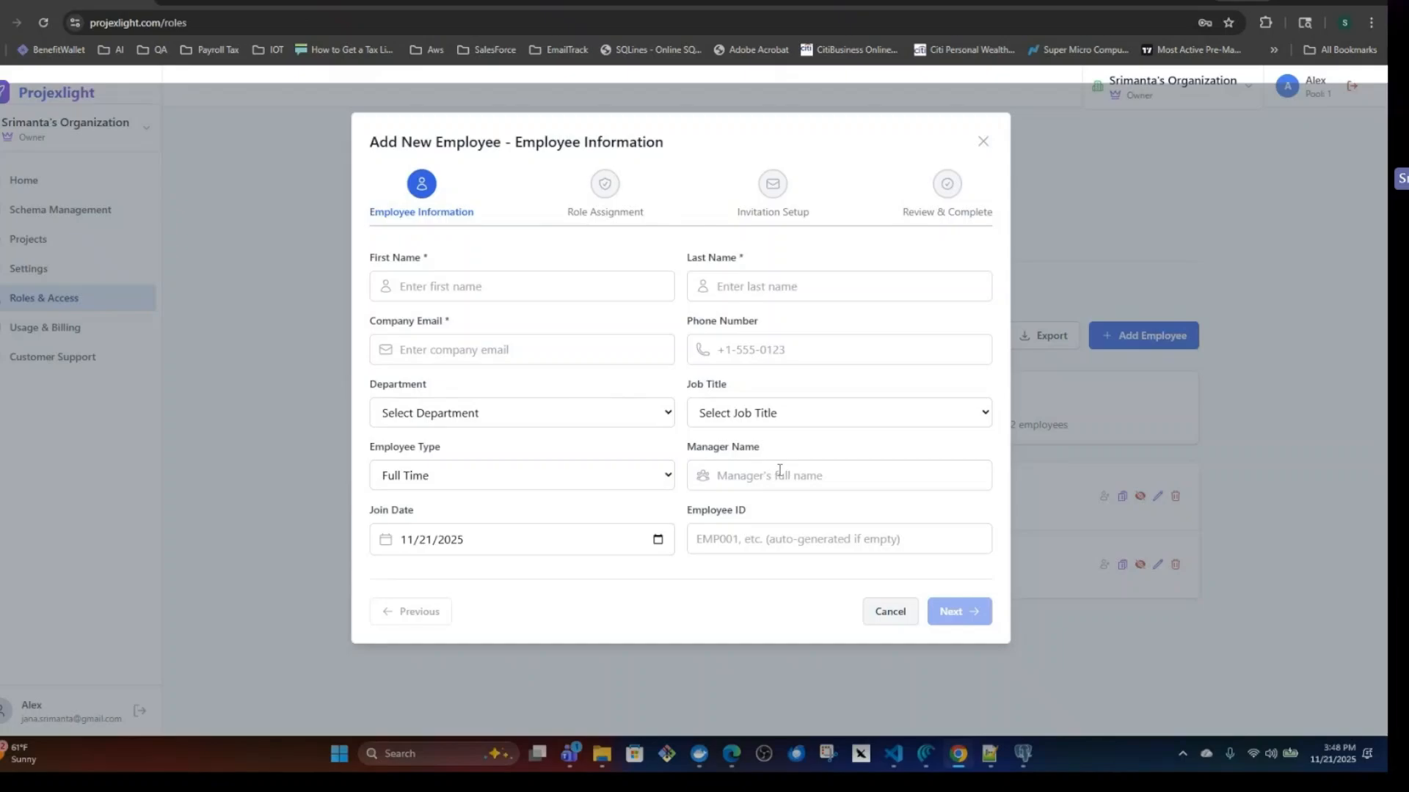
left_click(417, 350)
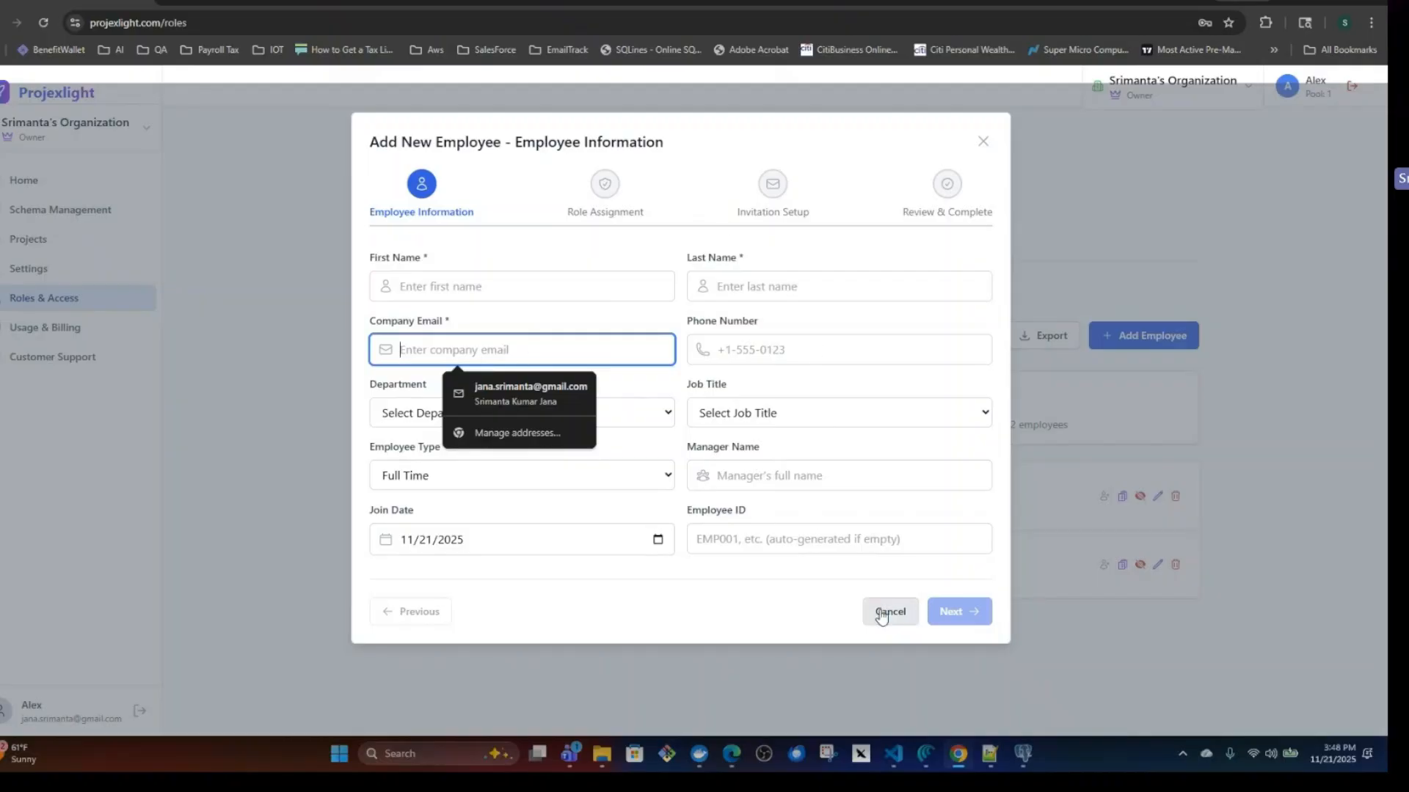
left_click(1041, 299)
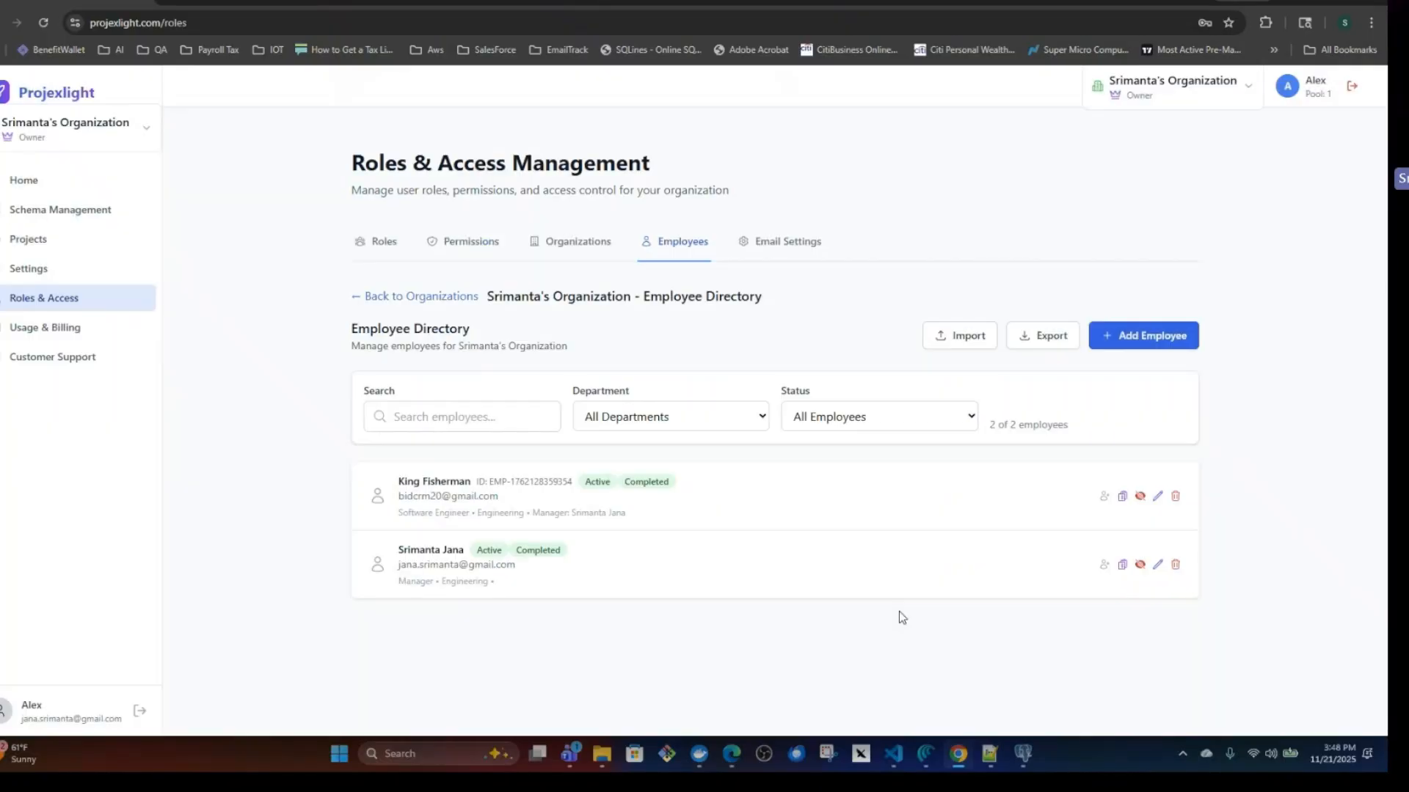
left_click(1149, 98)
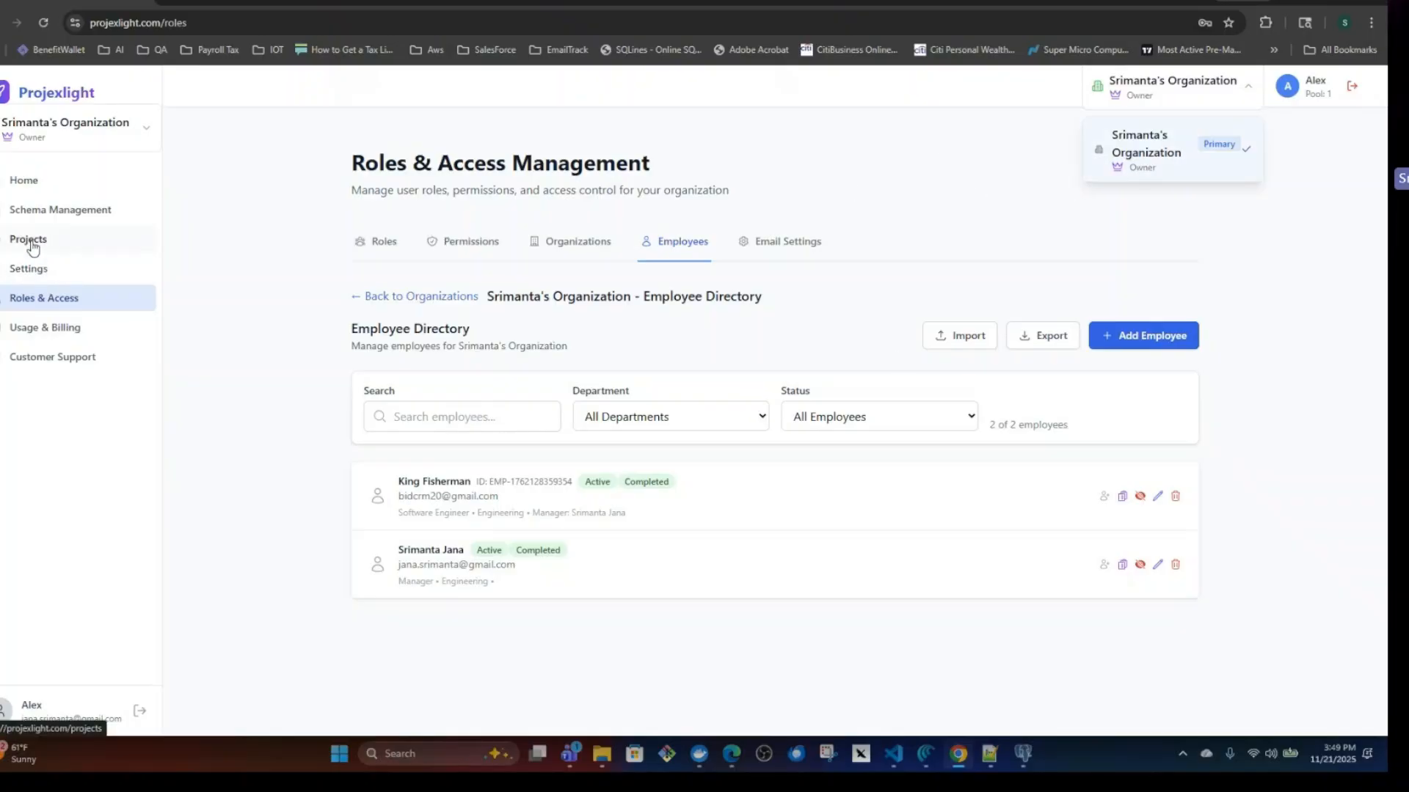
Review the Usage & Billing overview, the billing and invoices page, the daily usage and the organization usage.
left_click(65, 333)
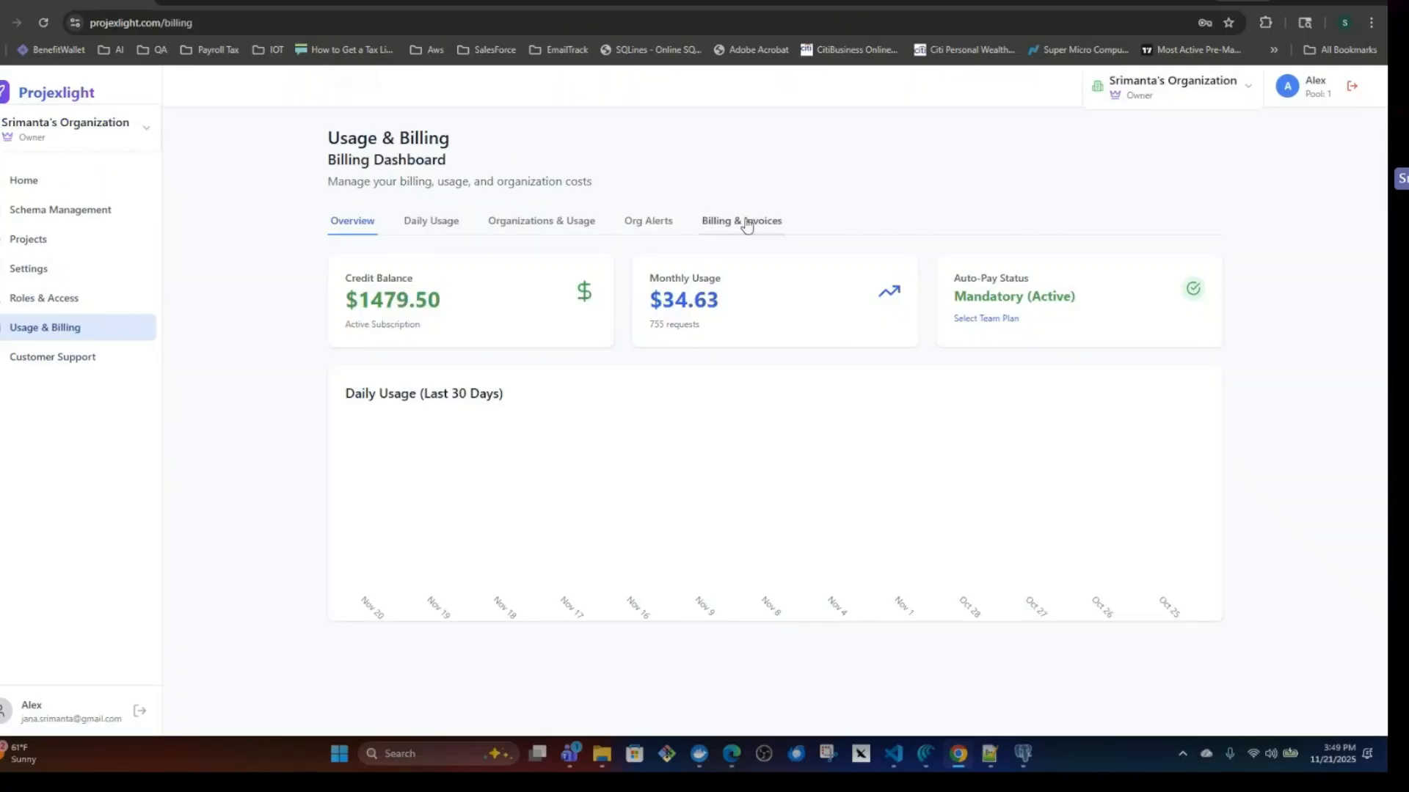
left_click(746, 224)
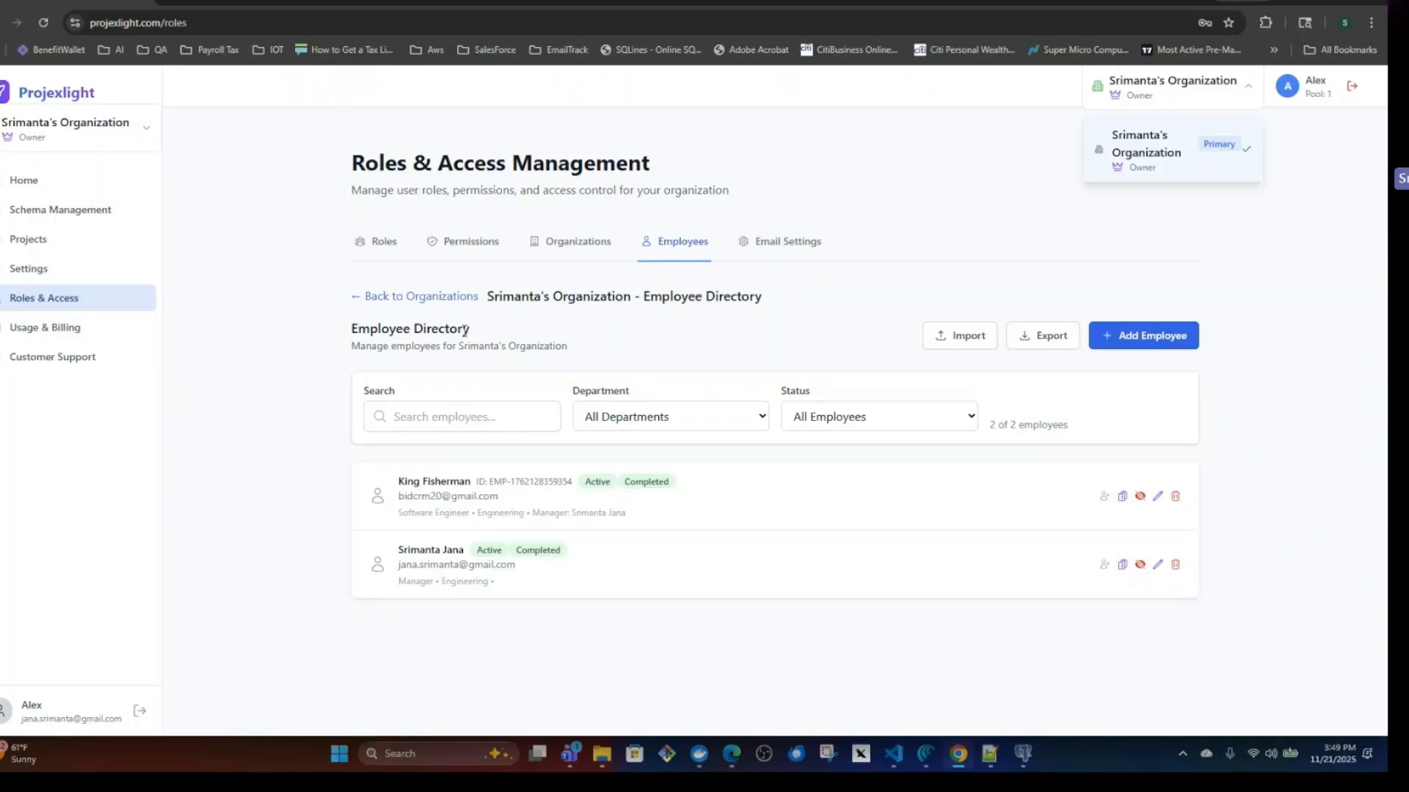
left_click(59, 330)
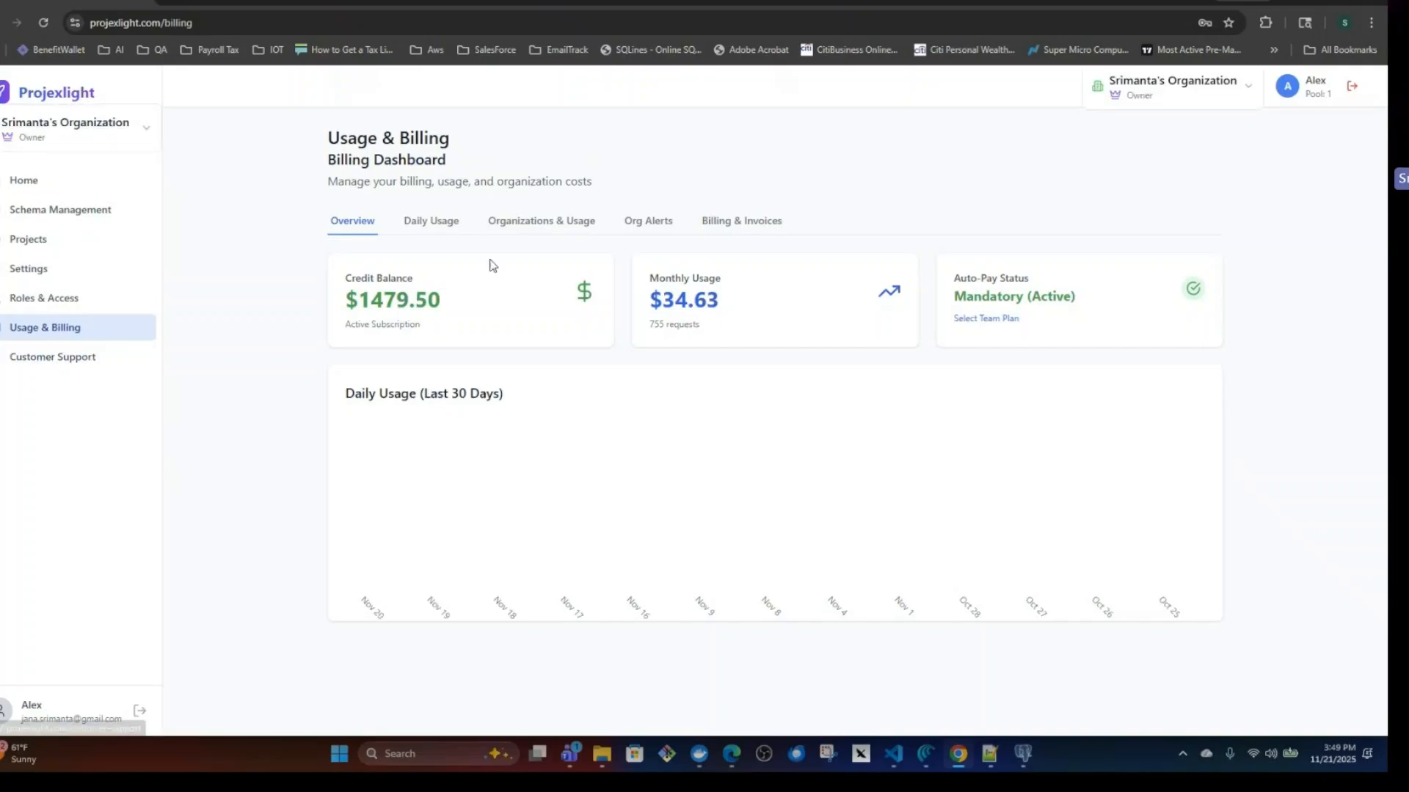
left_click(746, 226)
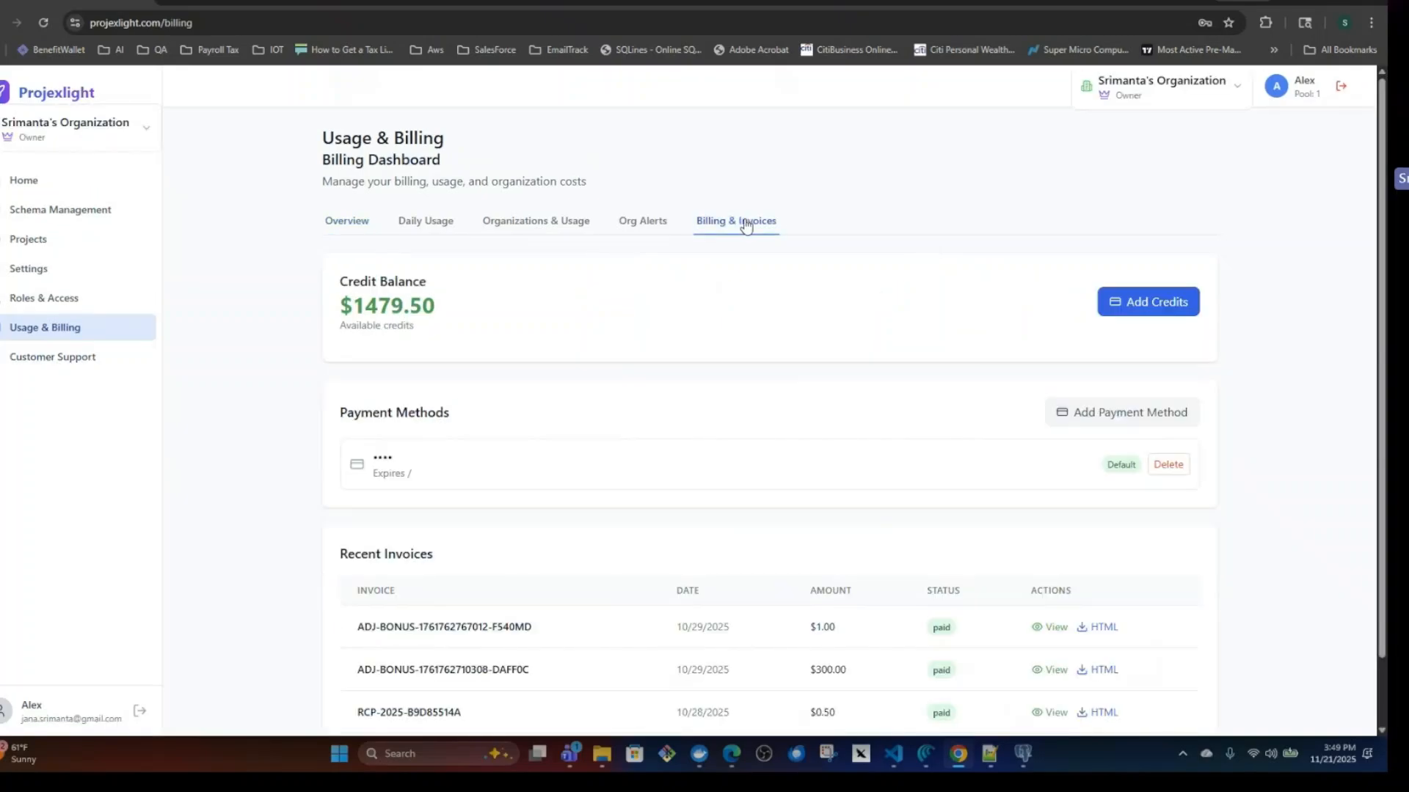
left_click(444, 226)
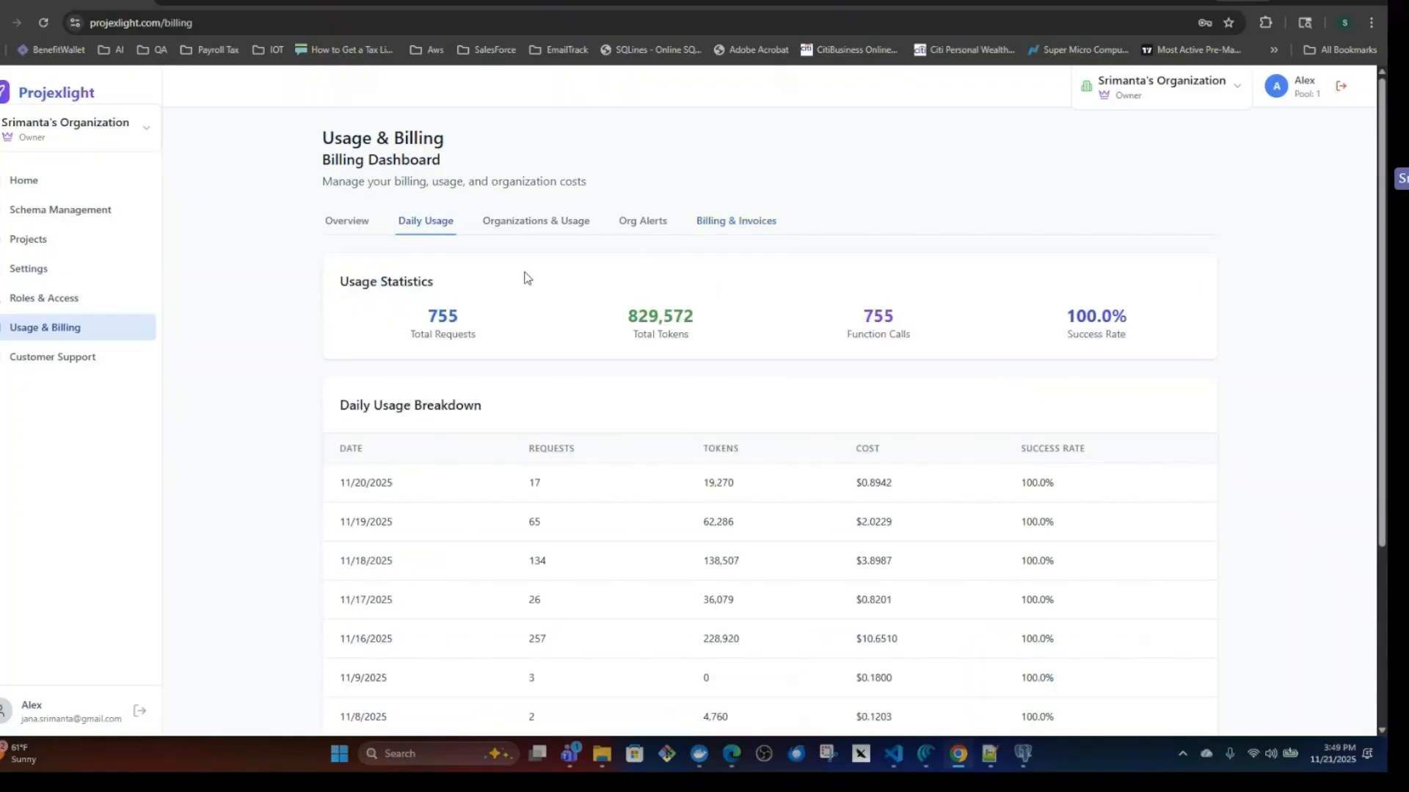
left_click(519, 222)
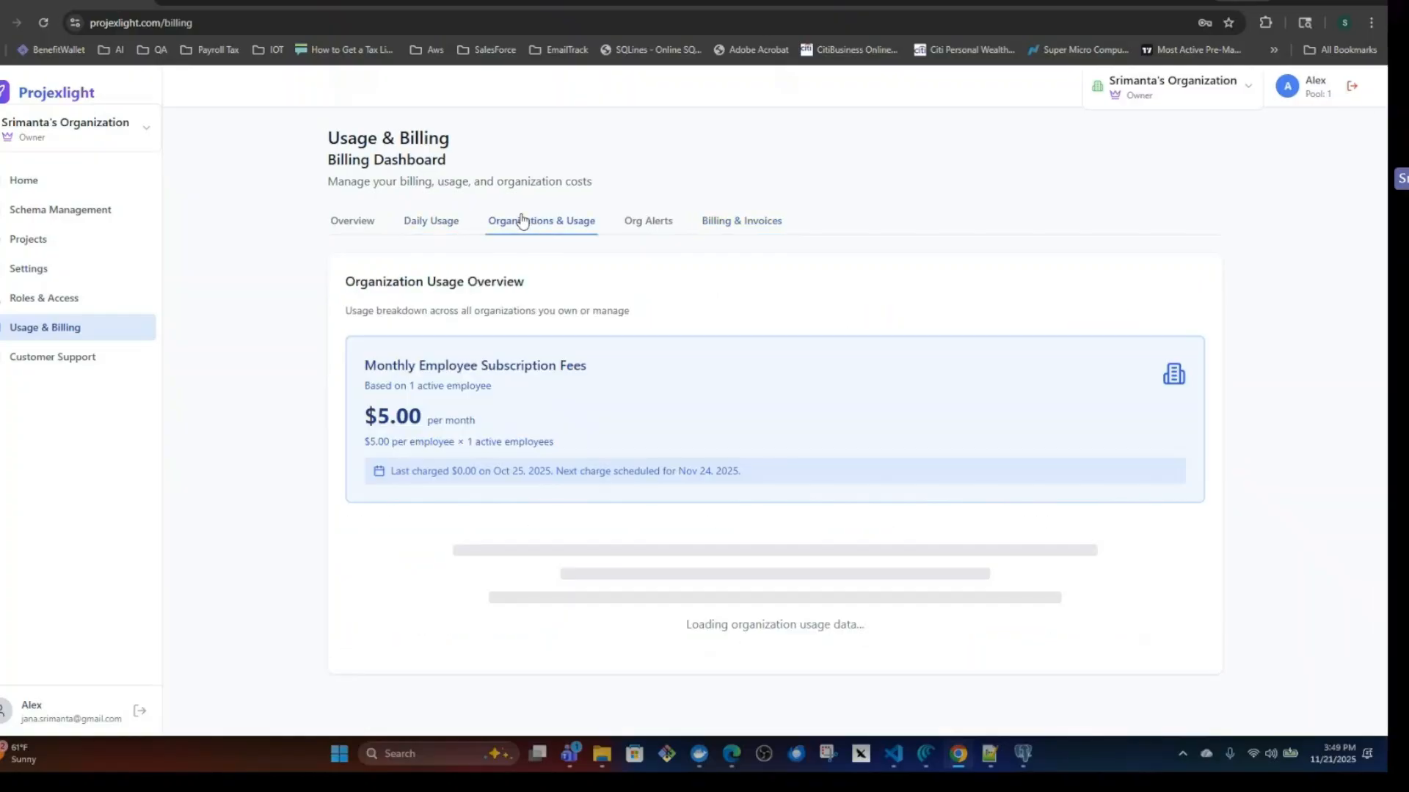
Open the Banking Portal project's details from the project list.
left_click(35, 242)
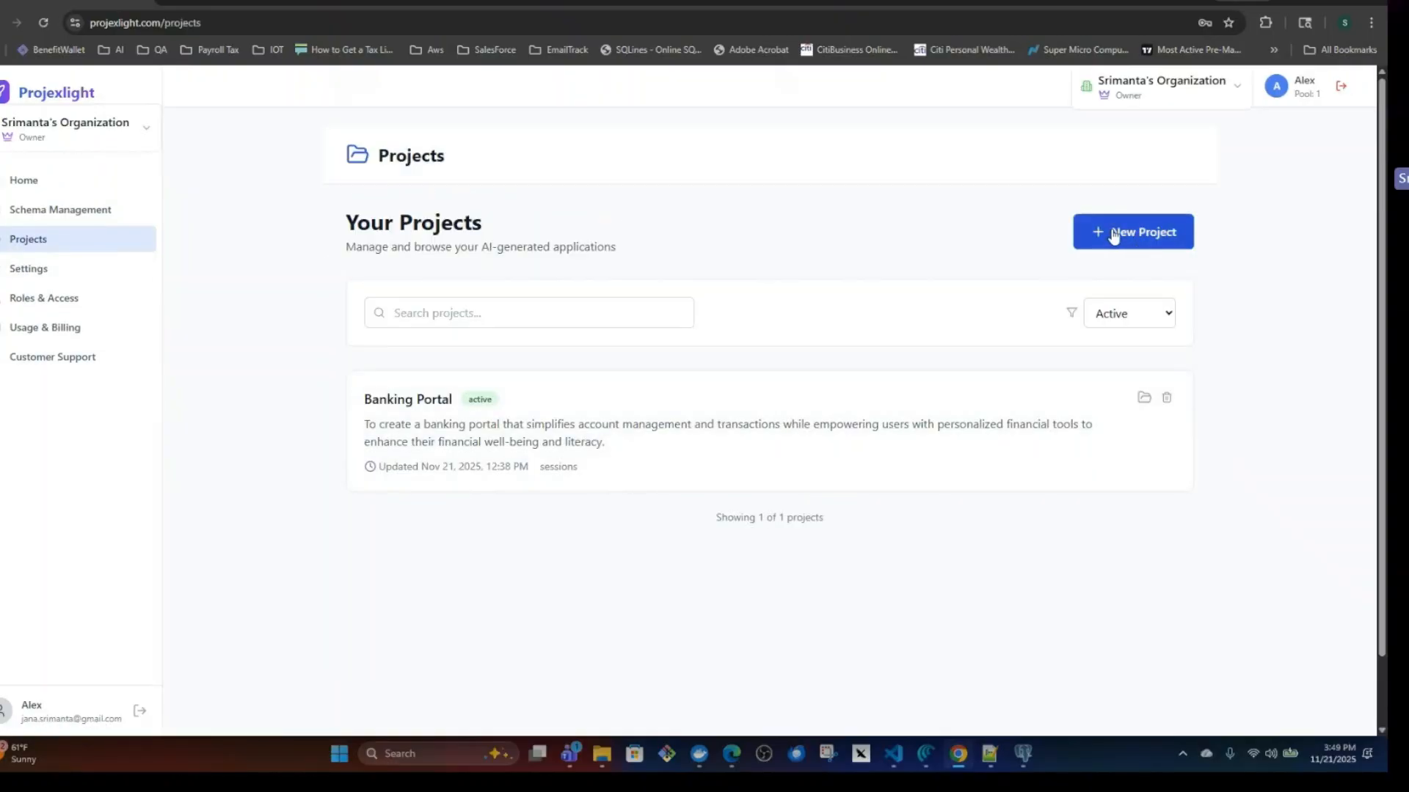
left_click(415, 404)
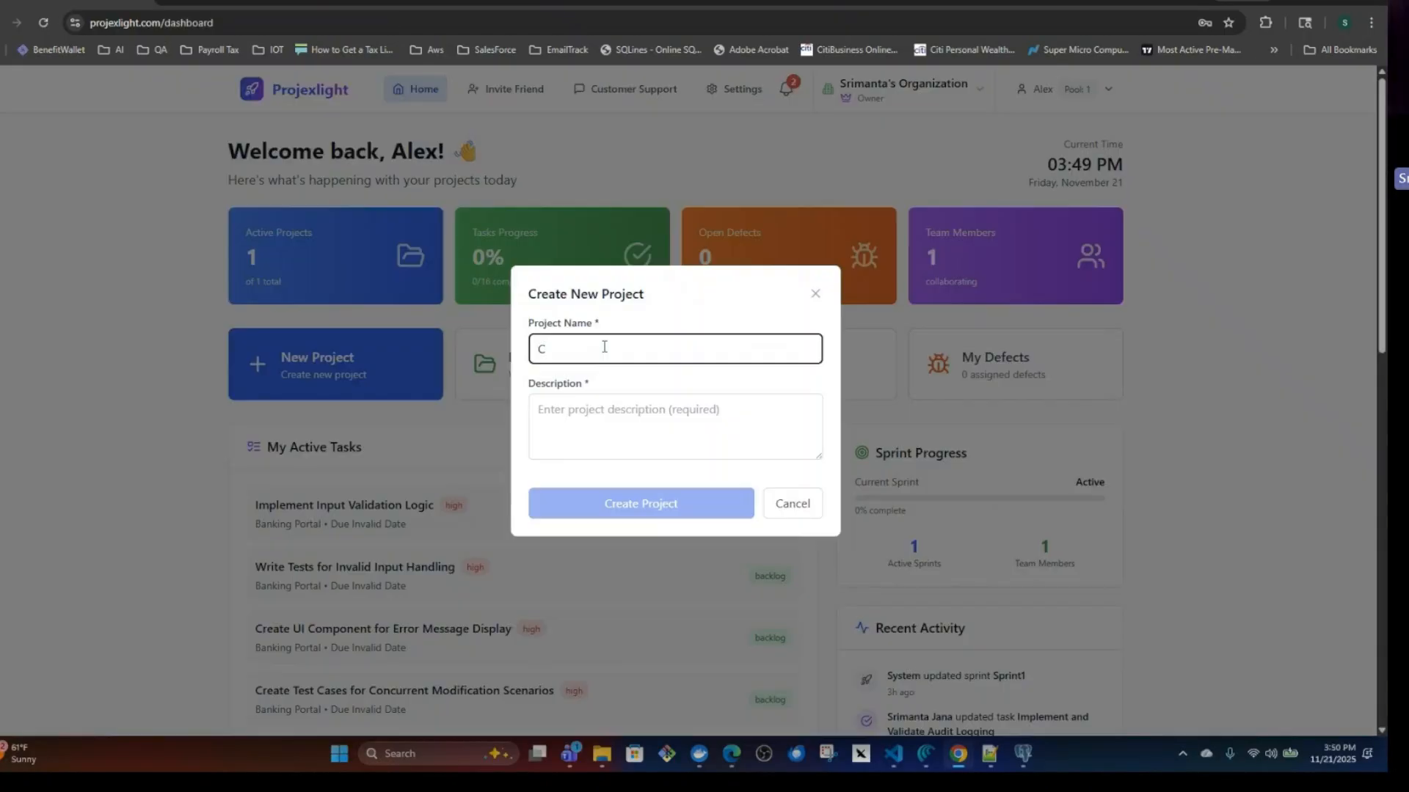
Start a new project from the home dashboard and name it Creating Rider.
type("reating Rider")
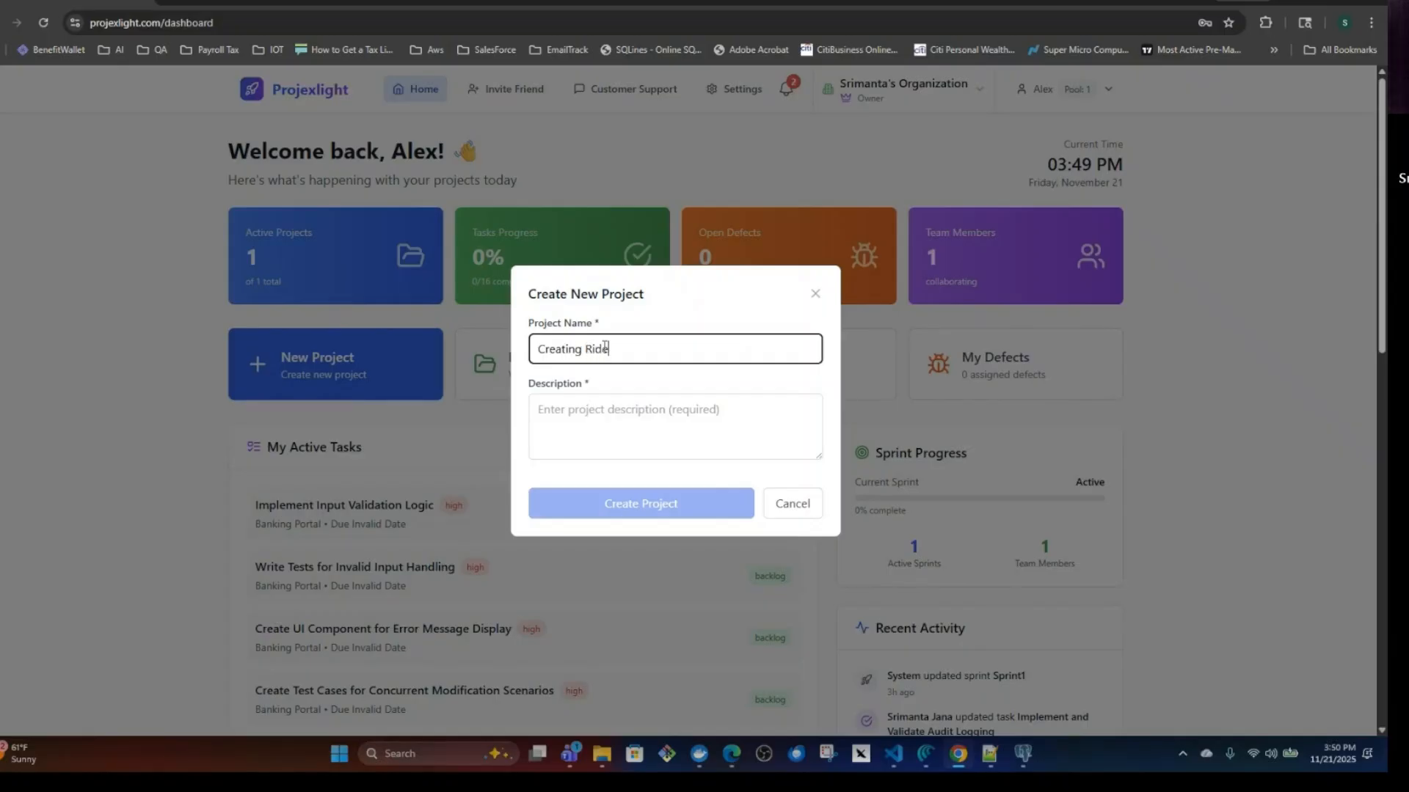
left_click(580, 416)
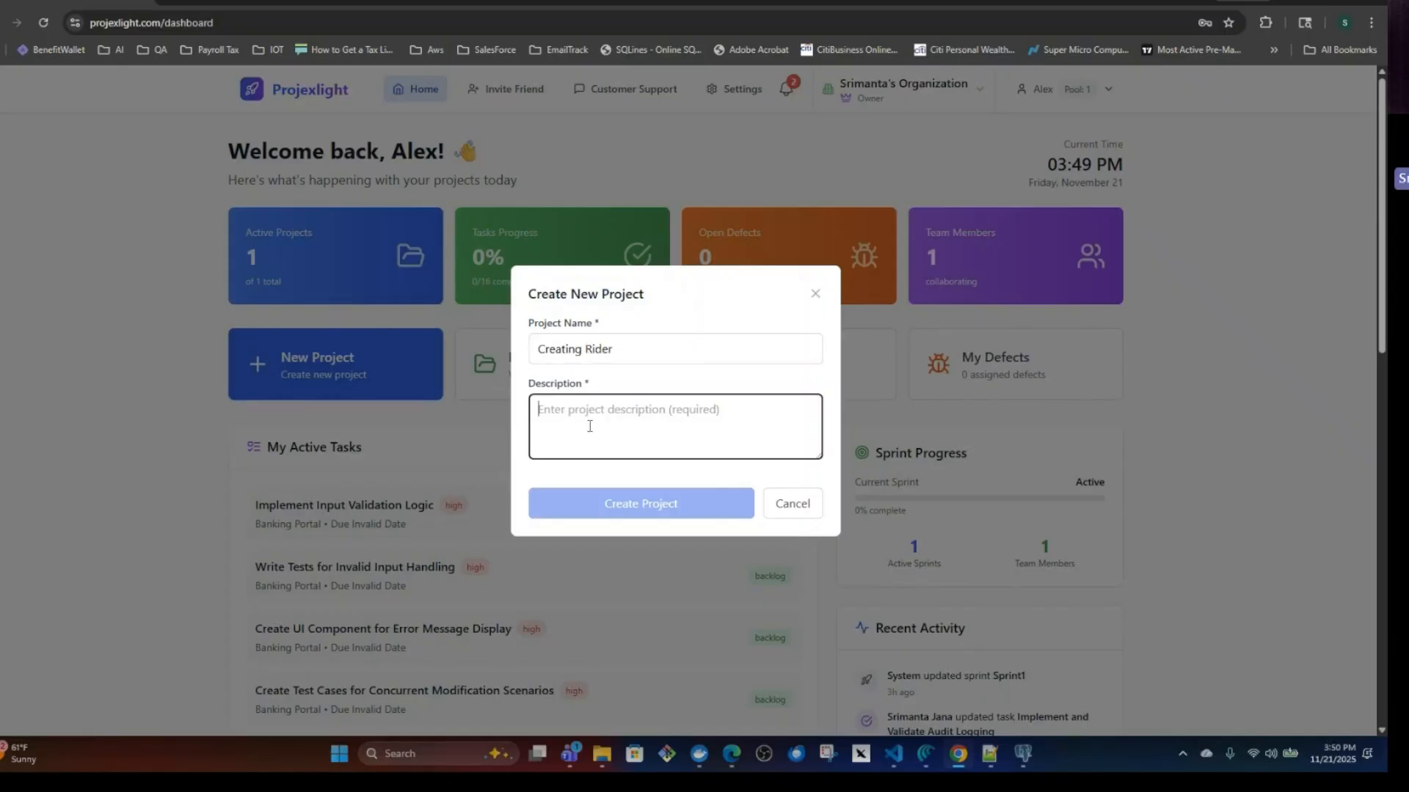
Copy the ride-sharing service text from the text editor into the project description and create the project.
left_click(989, 755)
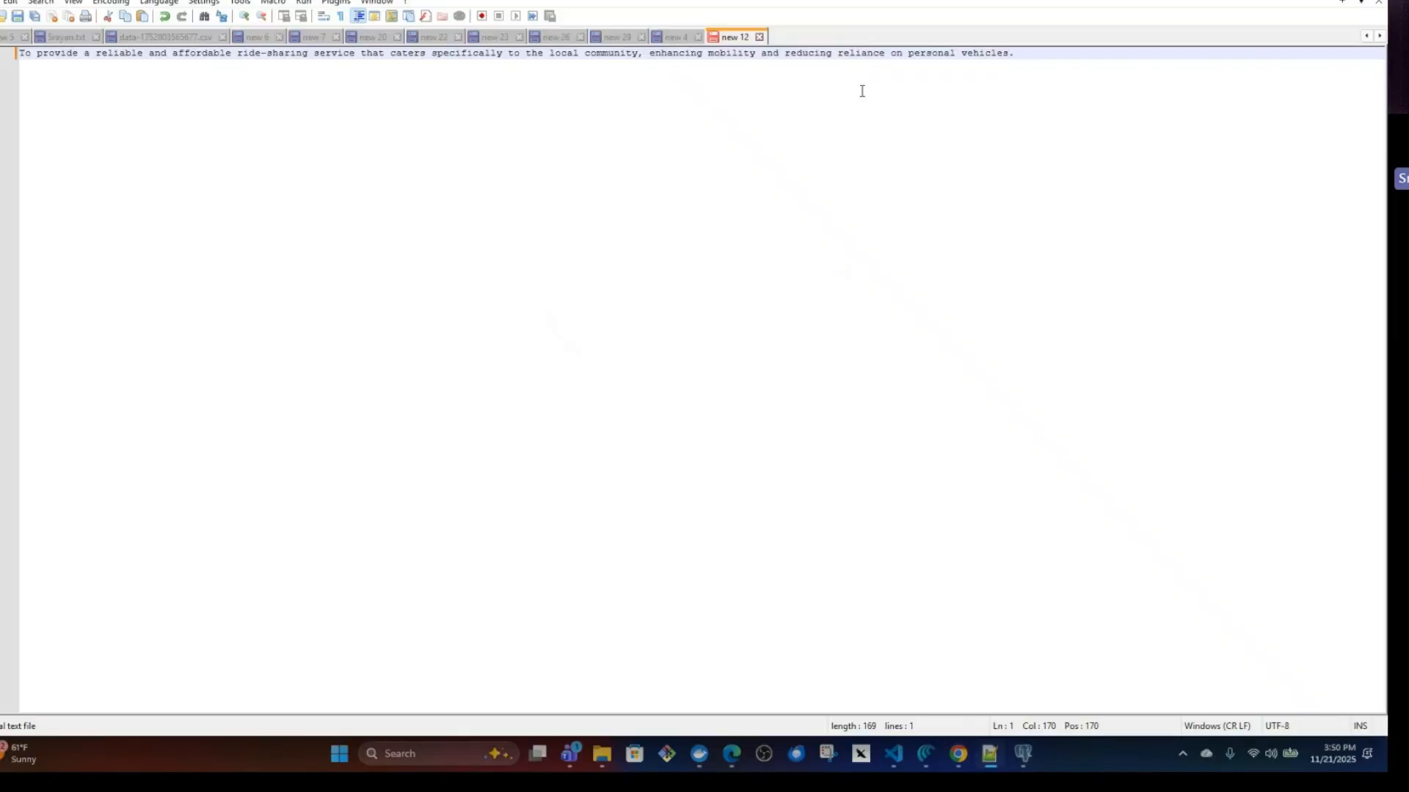
key("ctrl+a")
key("ctrl+c")
key("alt+Tab")
key("ctrl+v")
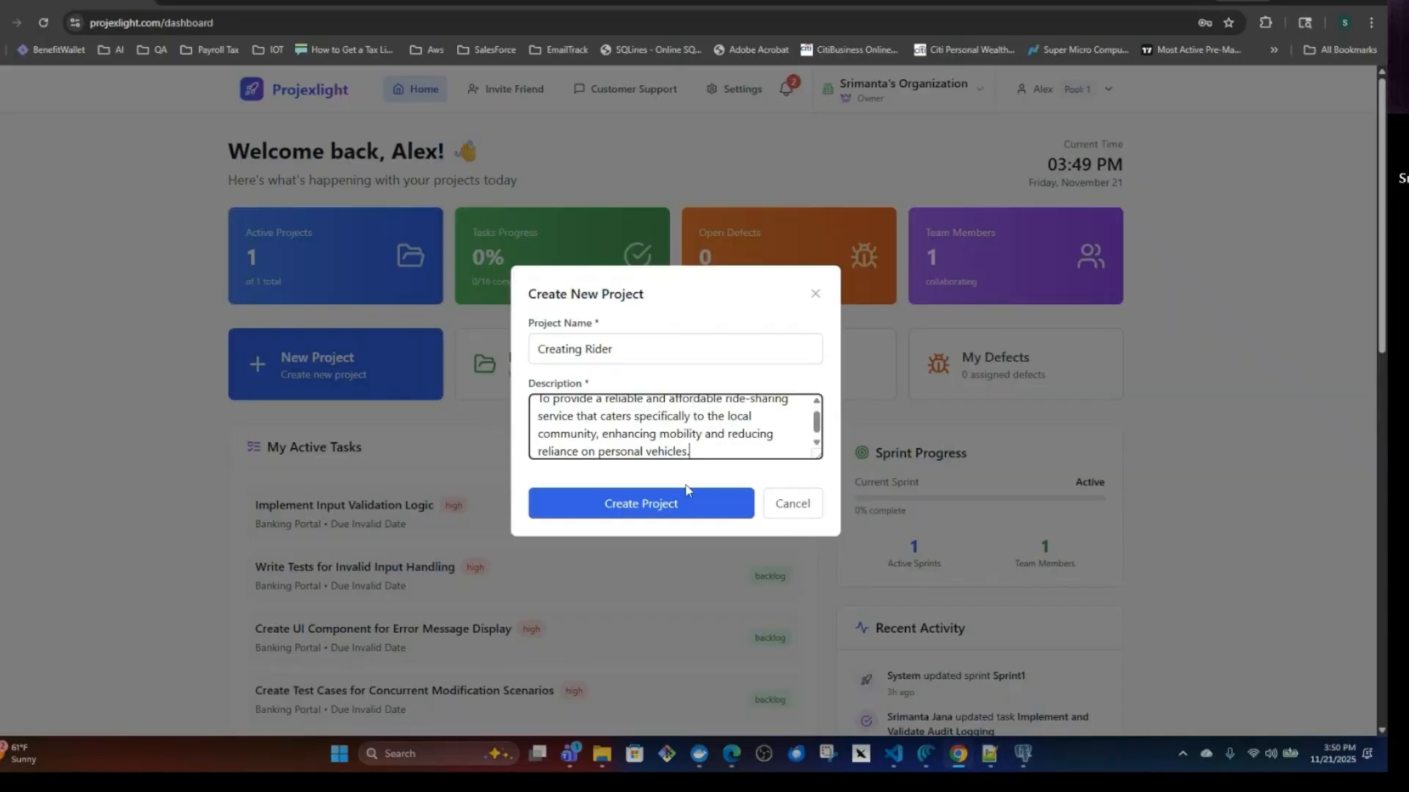
left_click(671, 513)
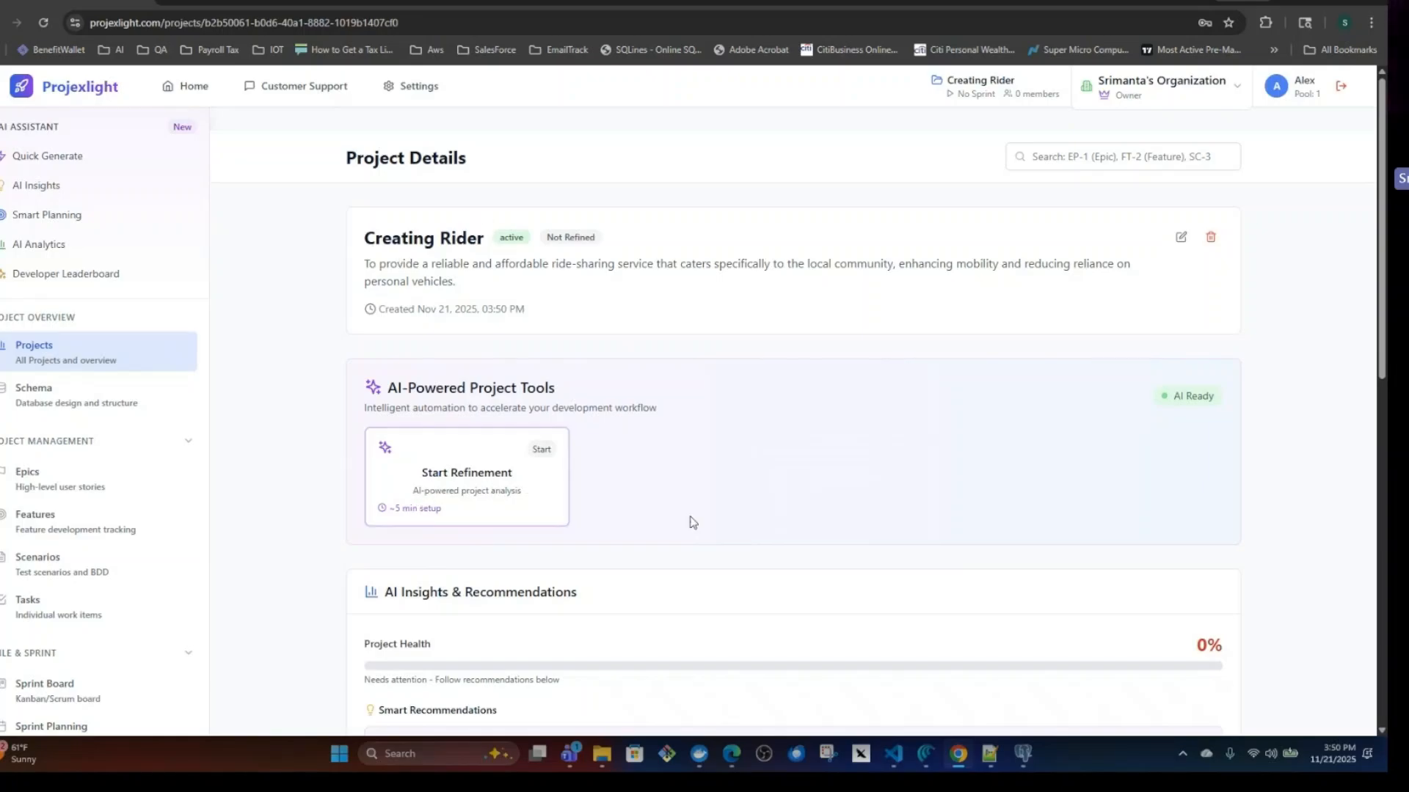
Start the Creating Rider project's refinement and choose Openai as the LLM provider with the GPT-4o Mini model.
left_click(462, 484)
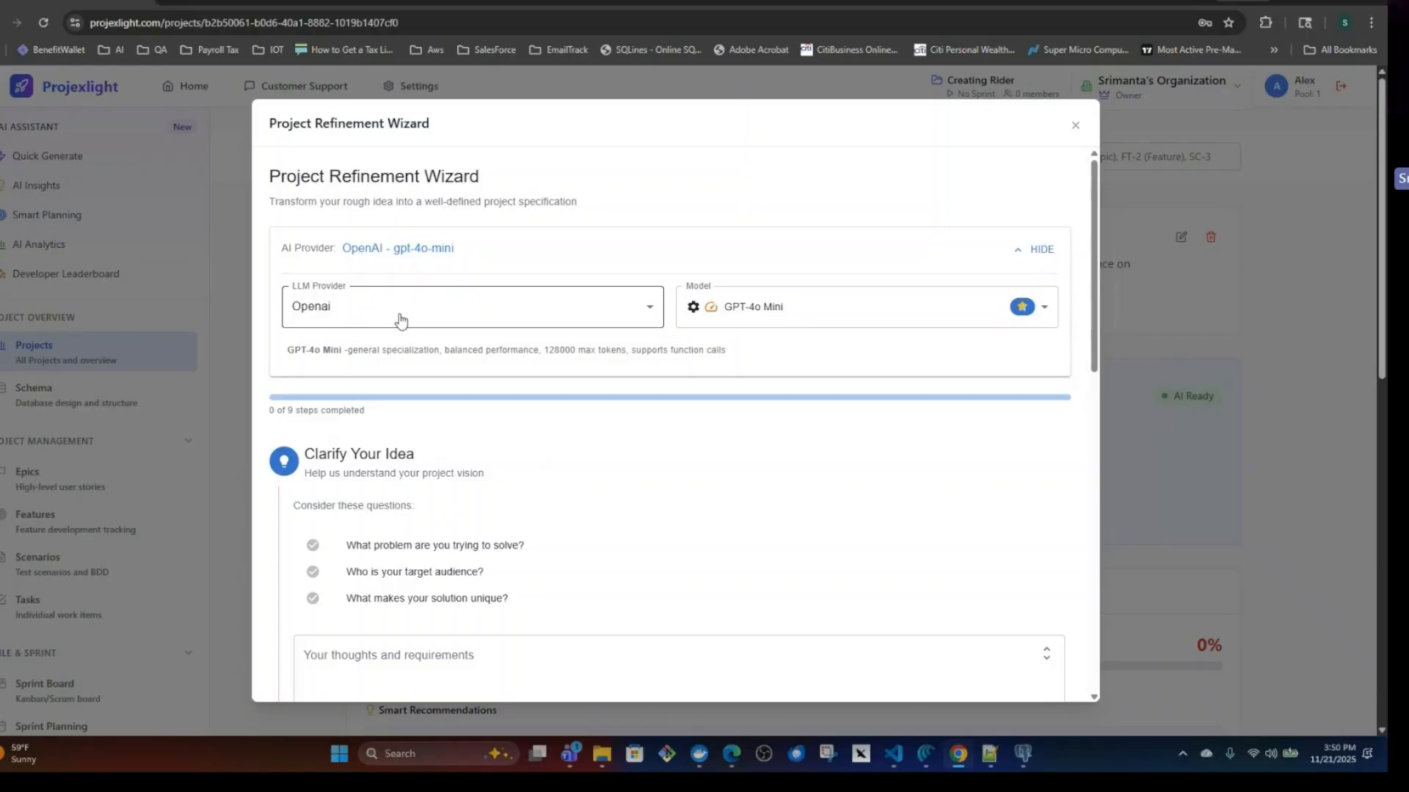
left_click(399, 317)
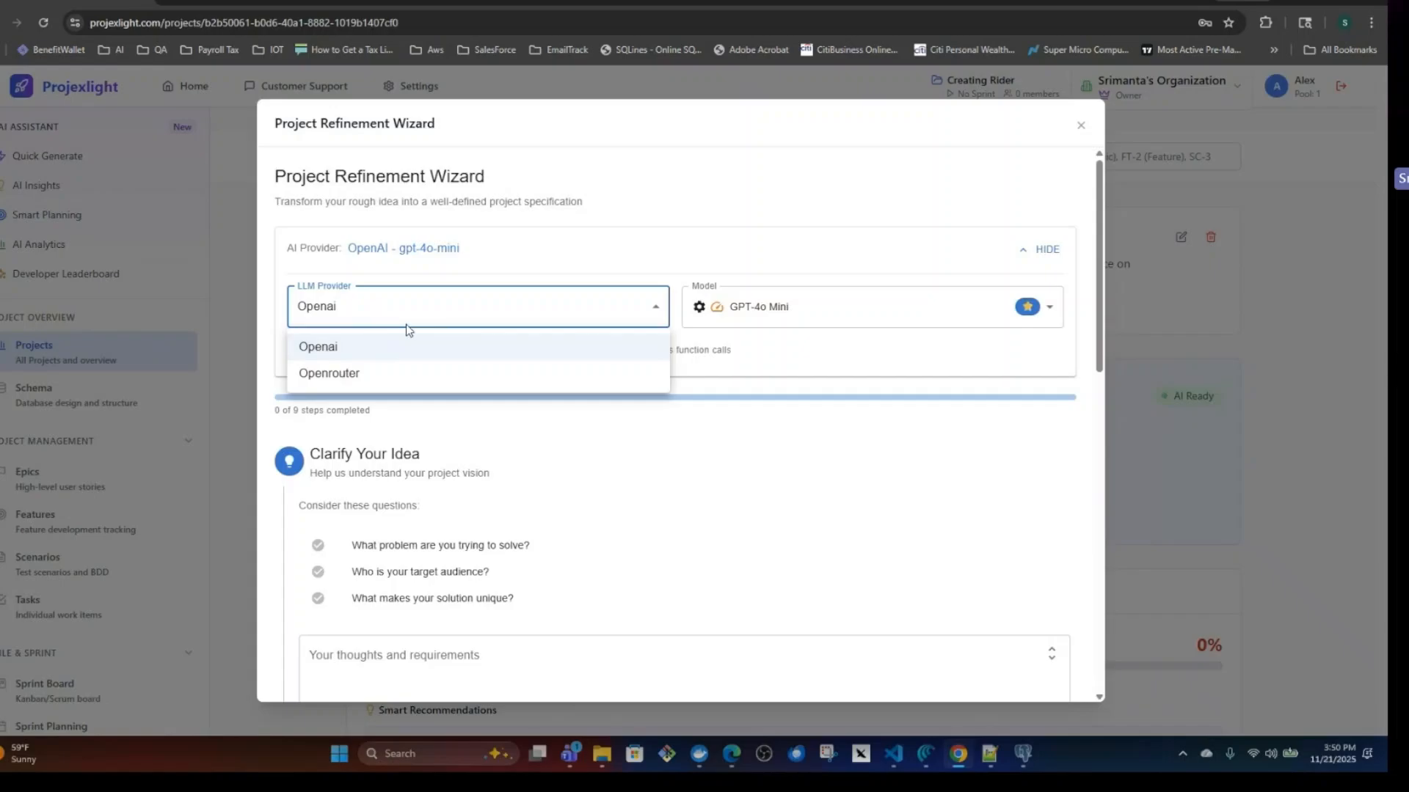
left_click(407, 346)
left_click(844, 307)
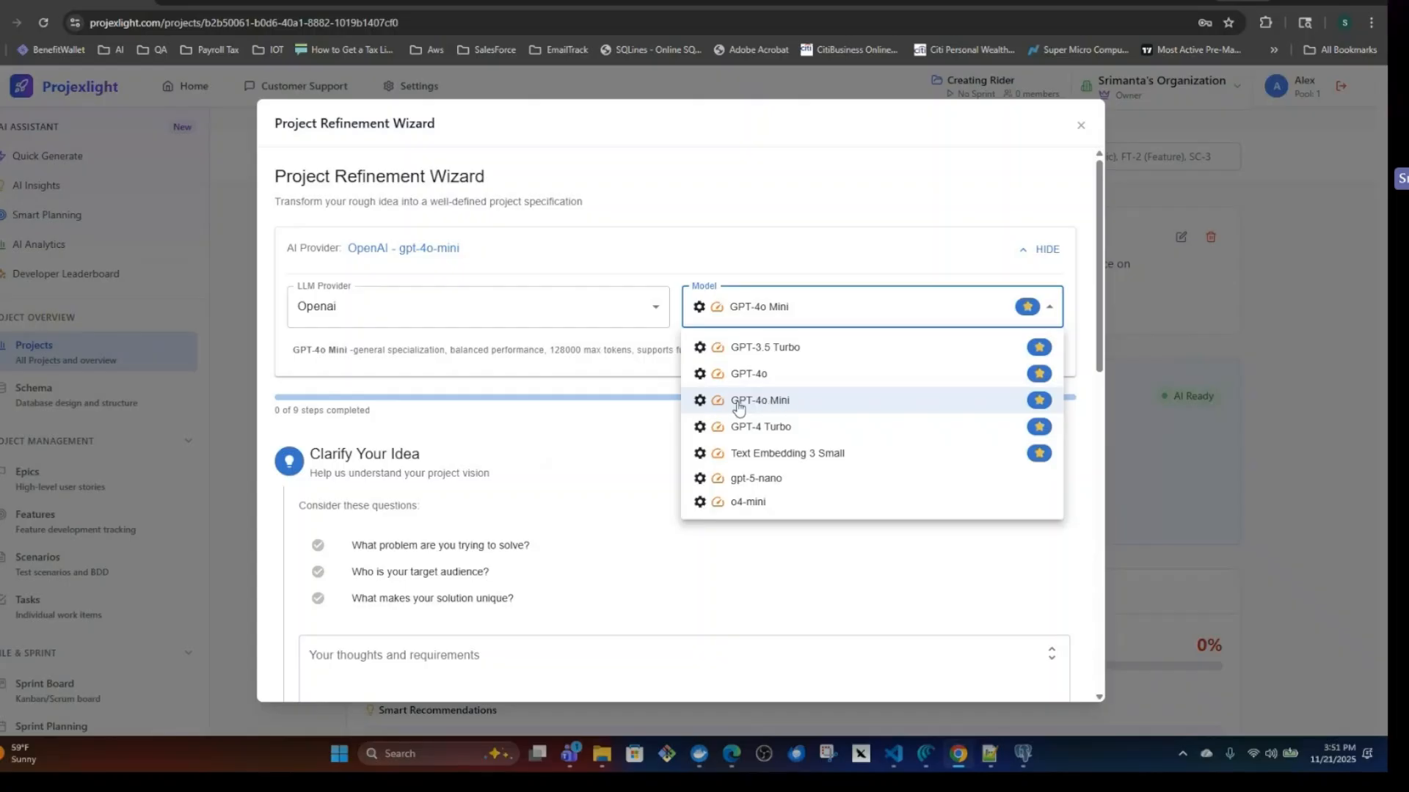
left_click(777, 402)
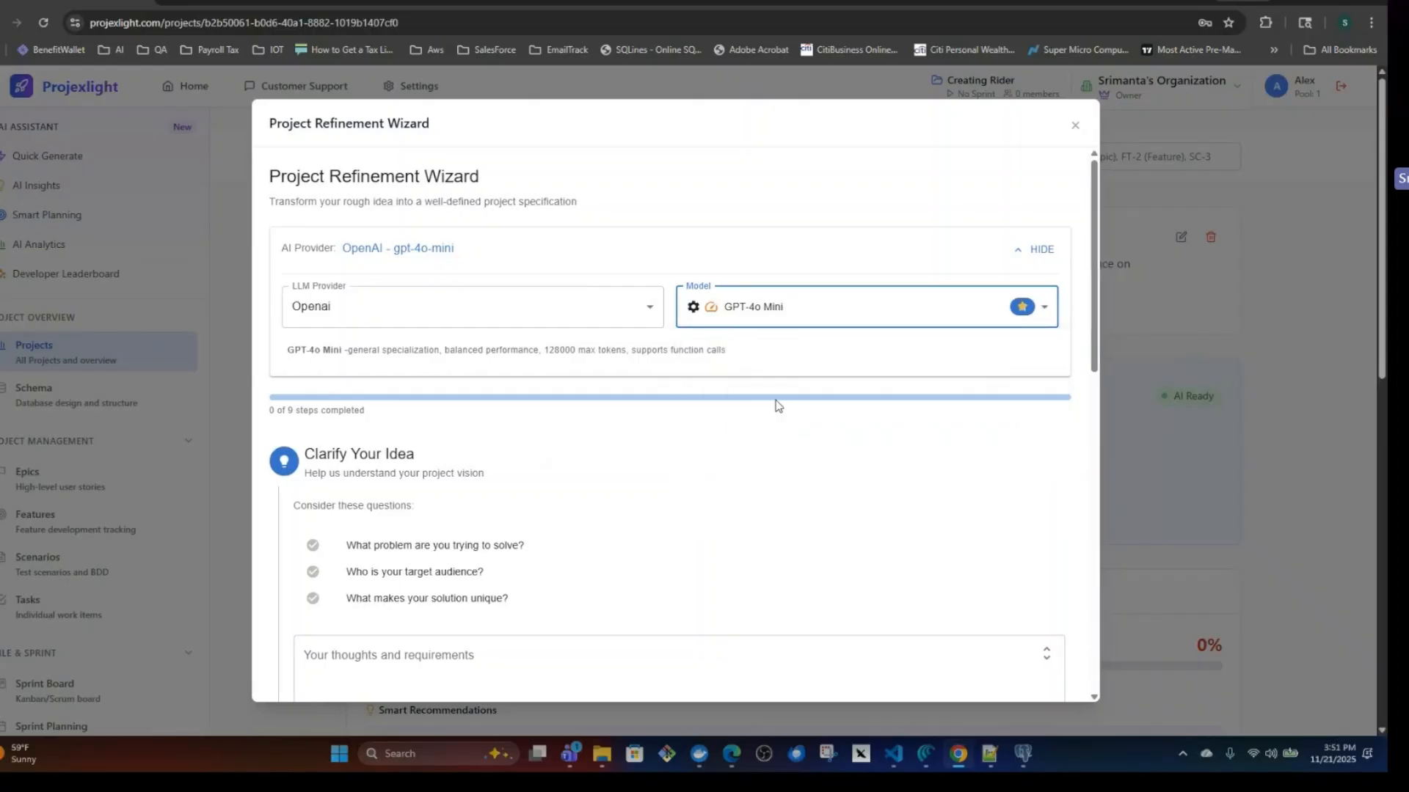
Fill the Clarify Your Idea thoughts and requirements with the copied ride-sharing service description.
scroll(637, 519, "down", 3)
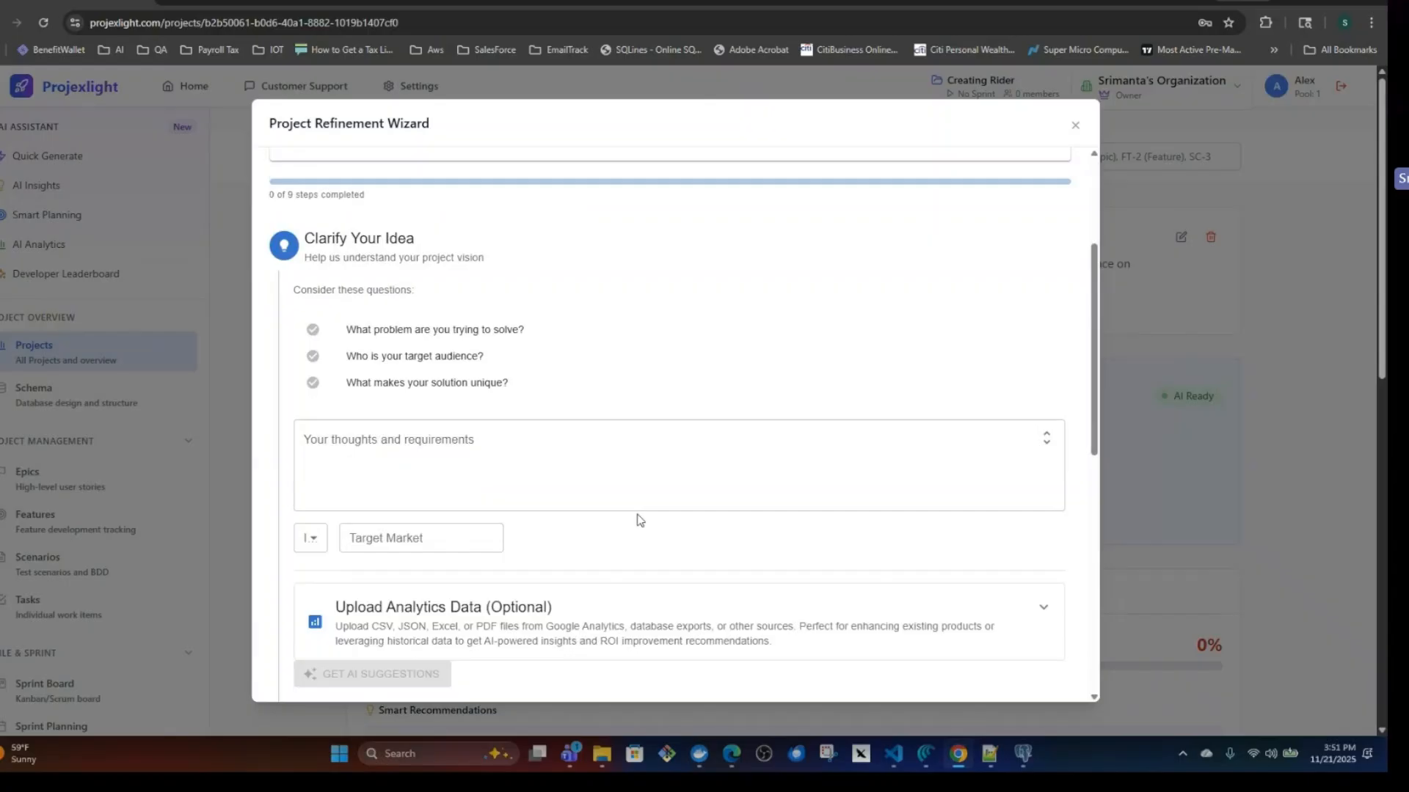
left_click(446, 467)
key("ctrl+v")
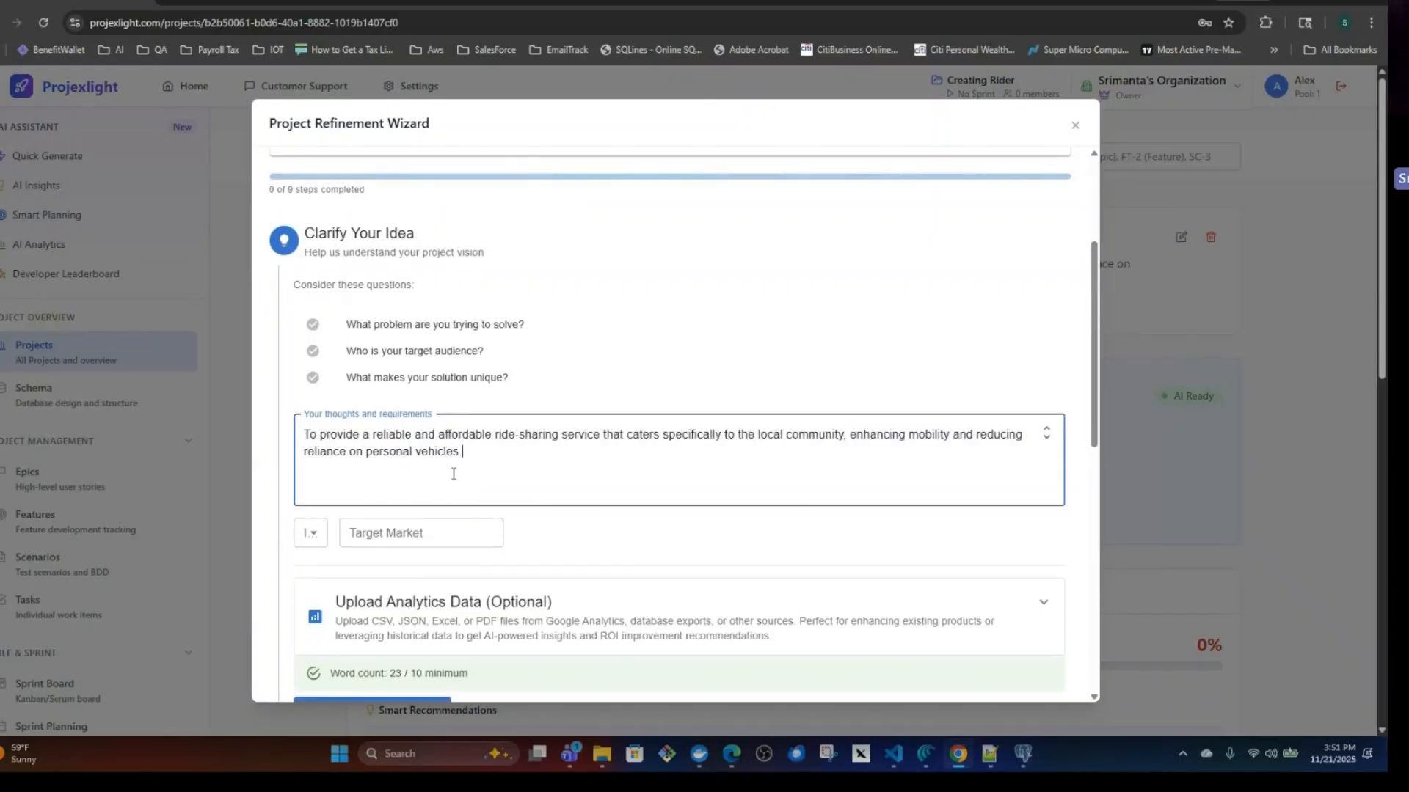
Examine the optional Upload Analytics Data section with its cloud storage and accepted file types, and collapse it again.
scroll(575, 553, "down", 3)
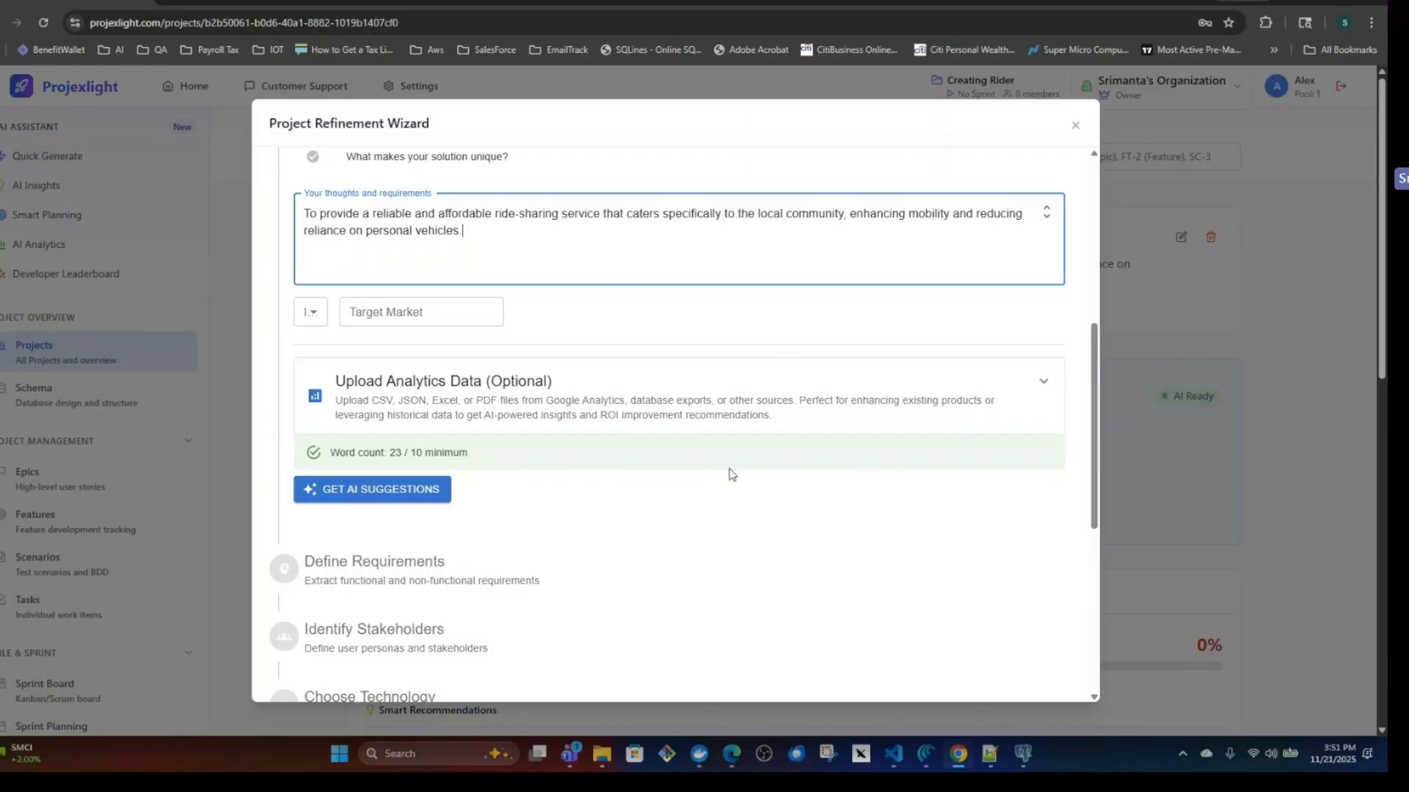
left_click(731, 418)
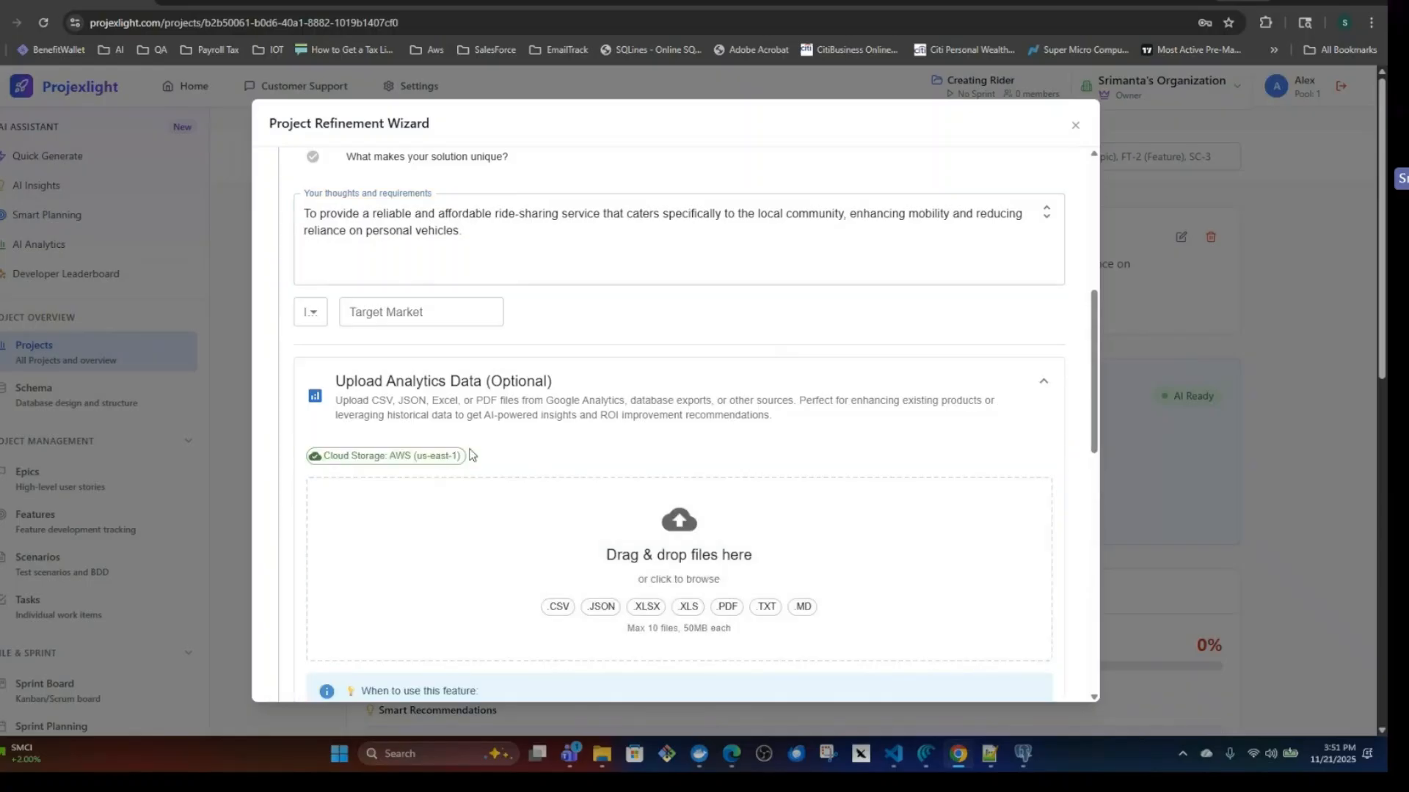
left_click(1046, 387)
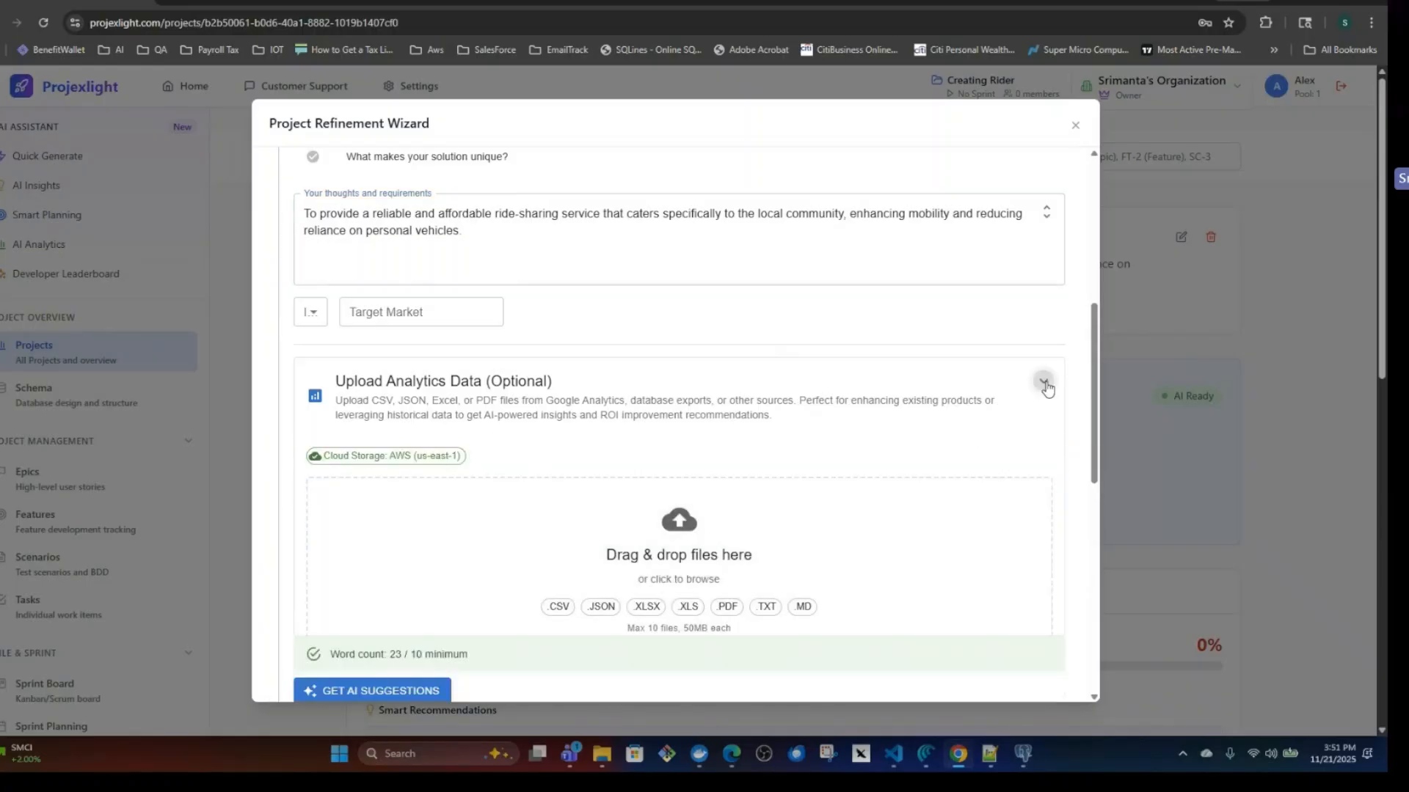
left_click(1045, 386)
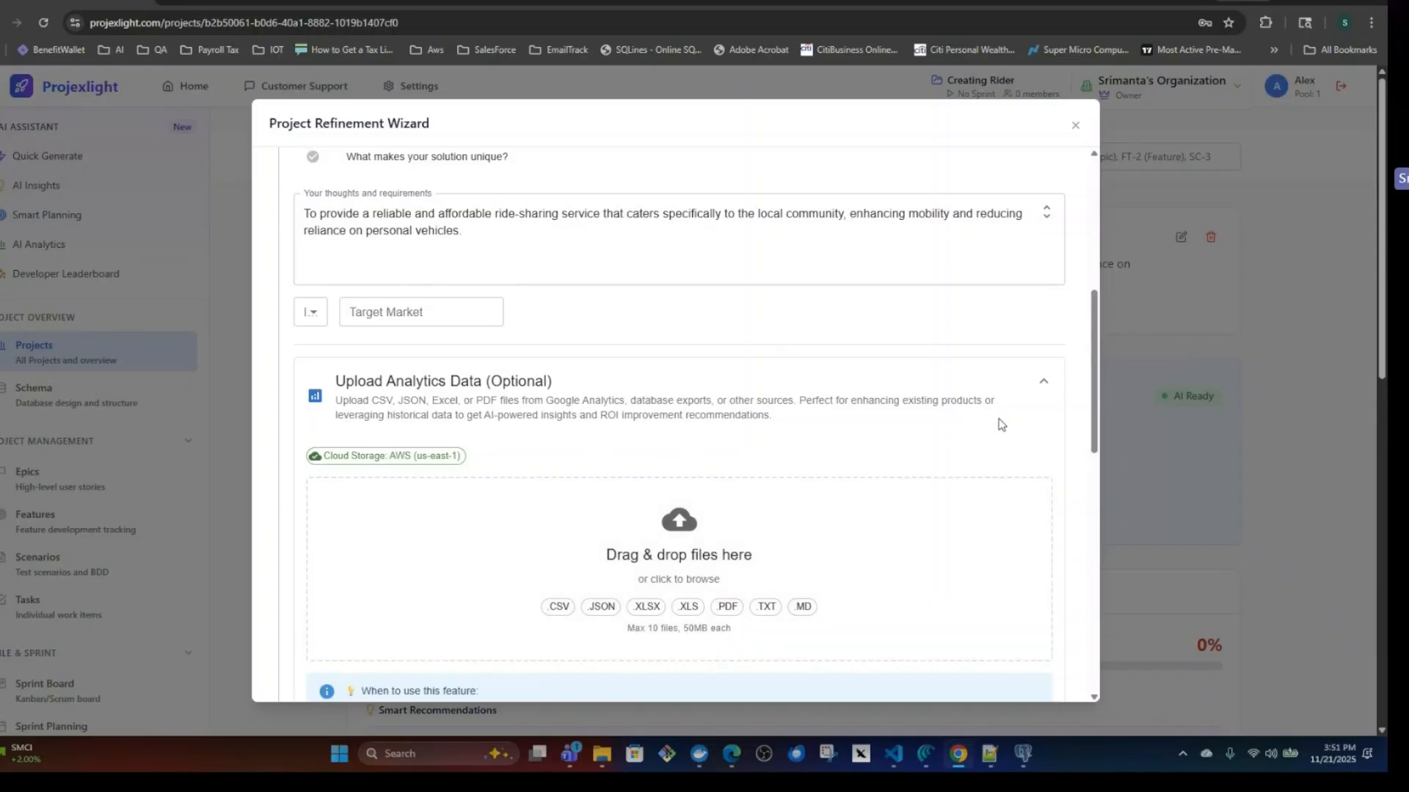
left_click(1043, 383)
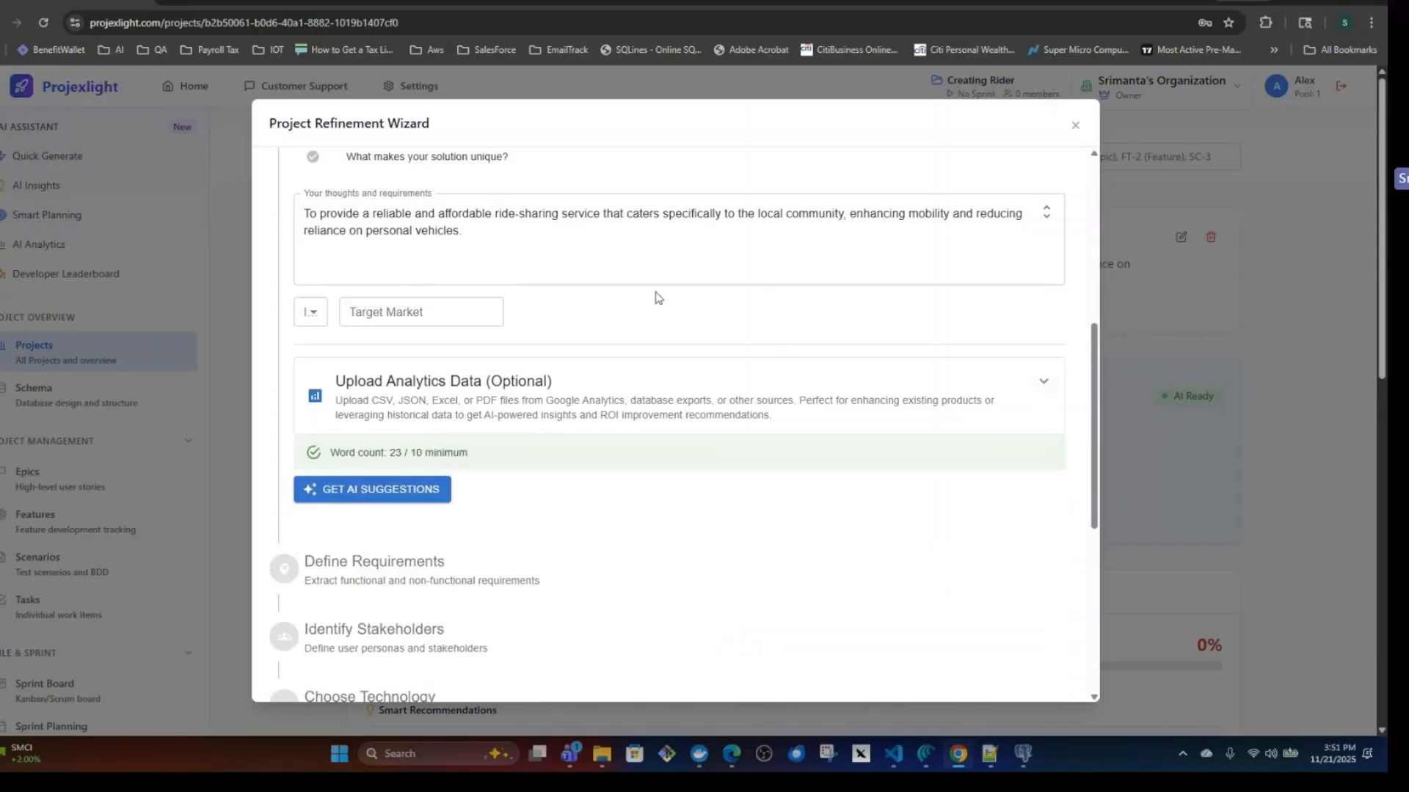
Request AI suggestions for the Clarify Your Idea step from the entered requirements.
scroll(615, 415, "up", 2)
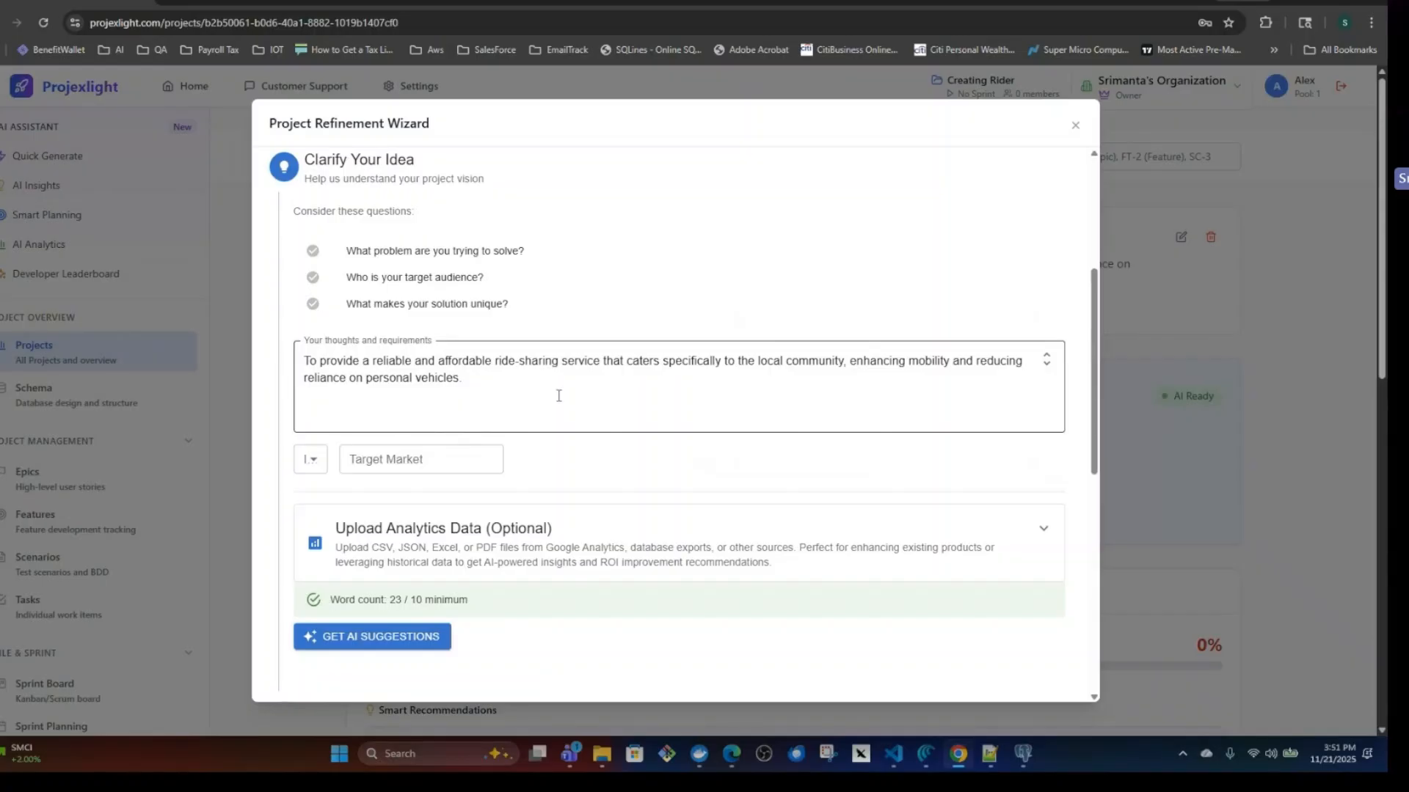
left_click(529, 389)
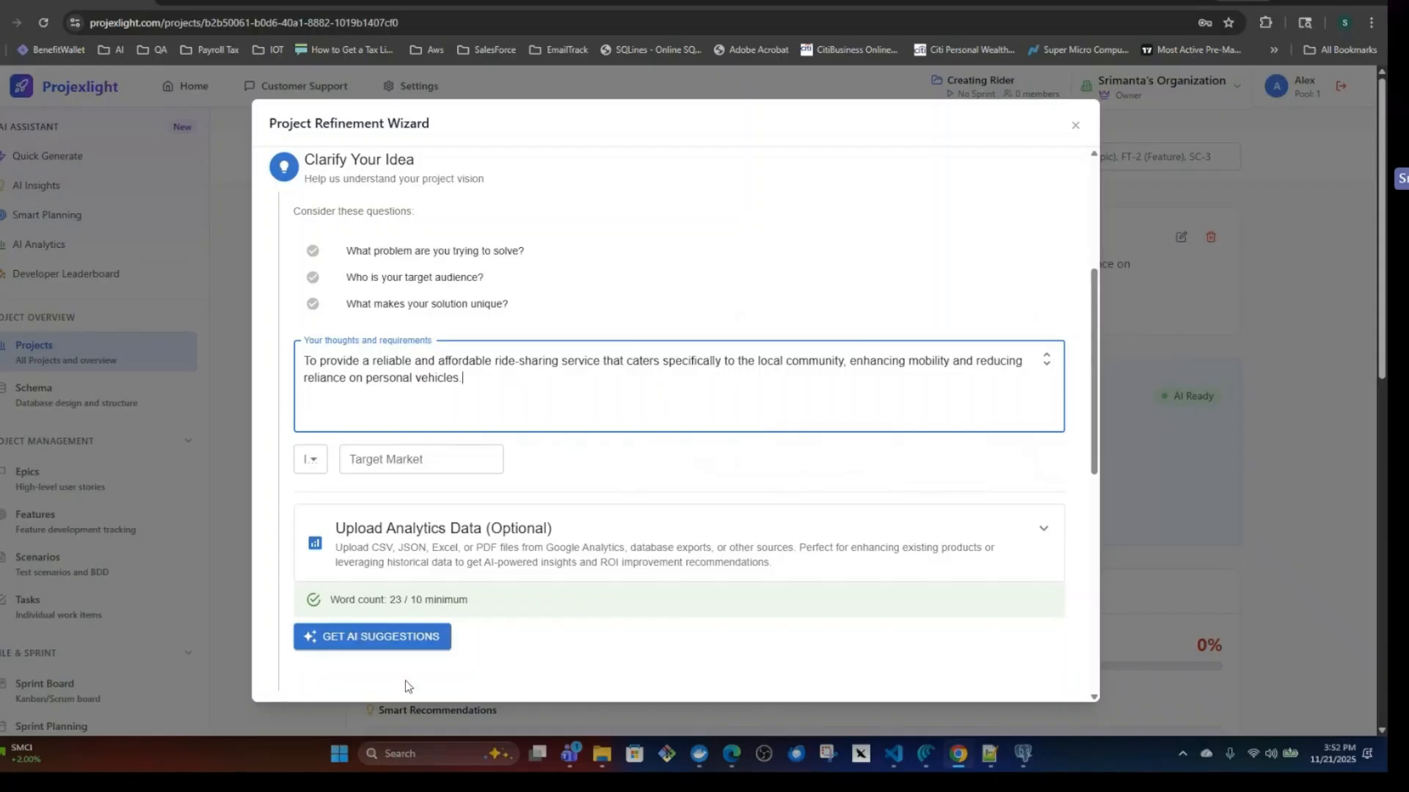
left_click(380, 638)
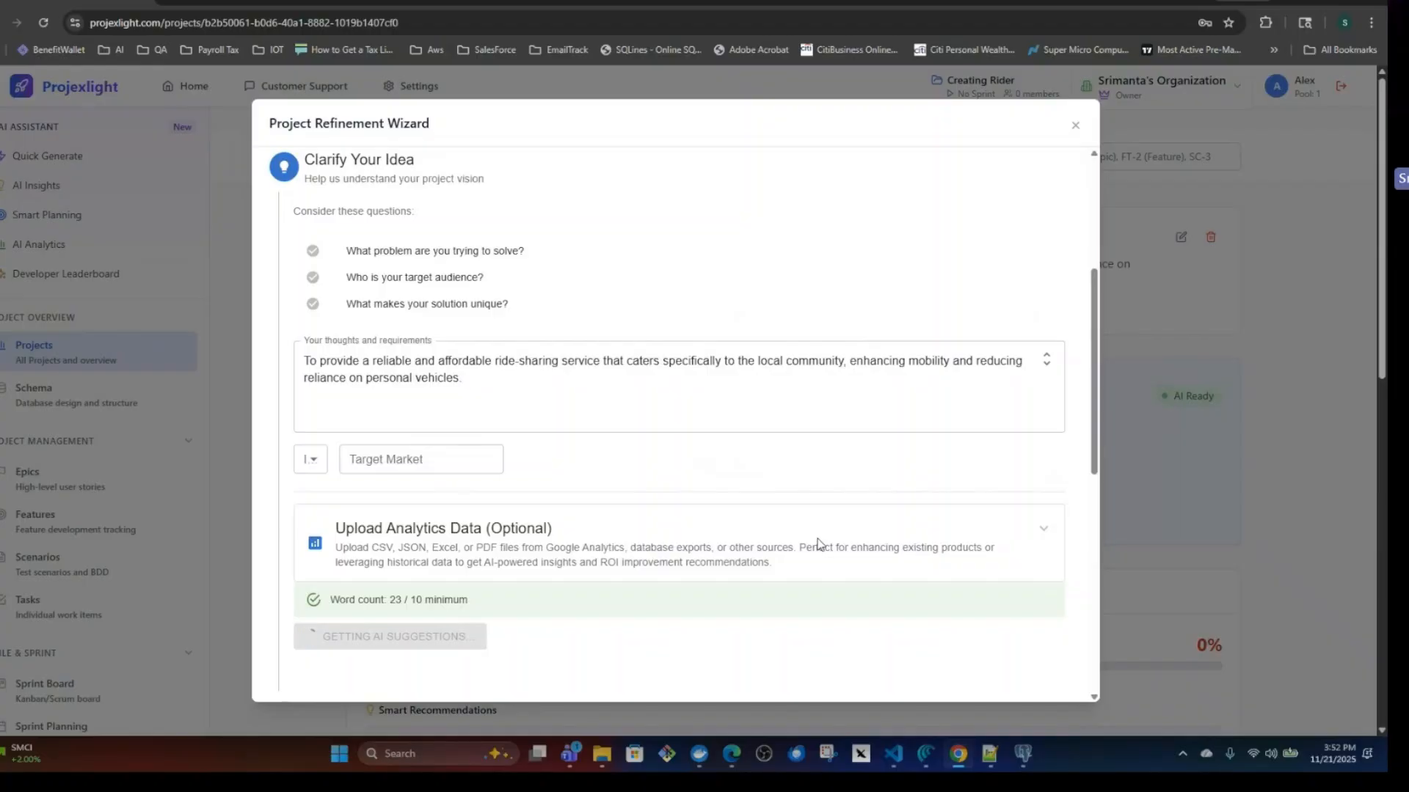
Accept the AI response for Clarify Your Idea to advance to Define Requirements, and close the refinement wizard.
scroll(528, 430, "down", 3)
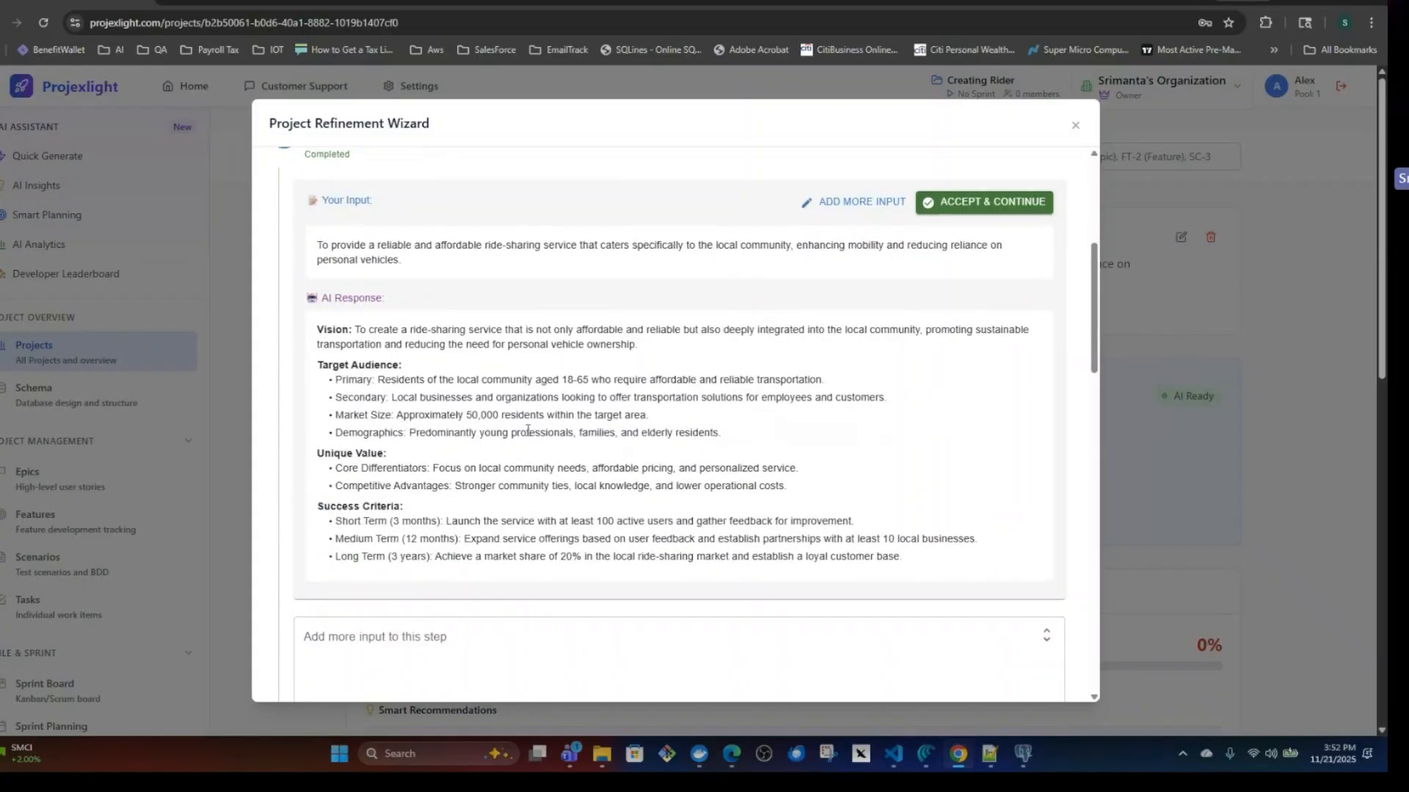
scroll(529, 430, "up", 6)
scroll(528, 430, "up", 1)
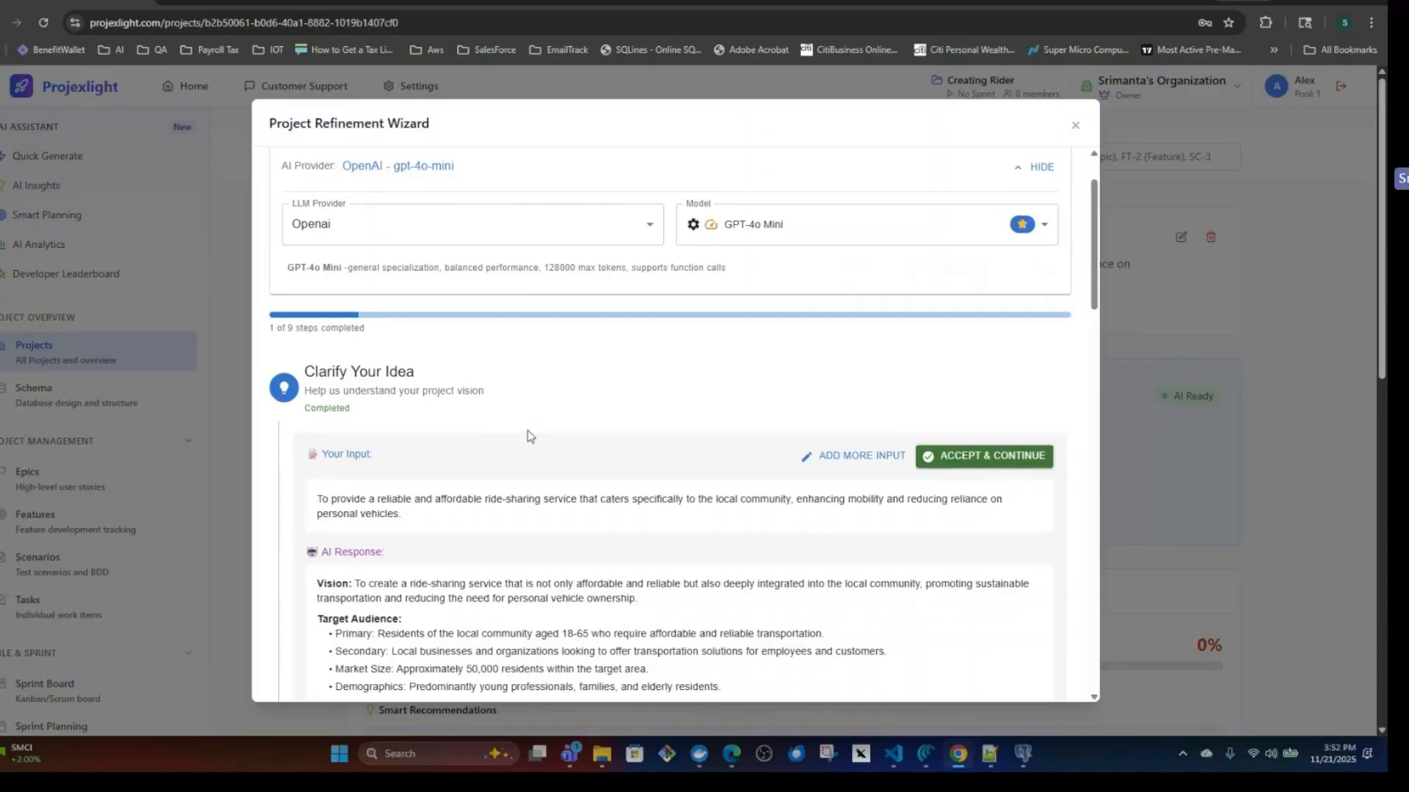
scroll(529, 435, "down", 3)
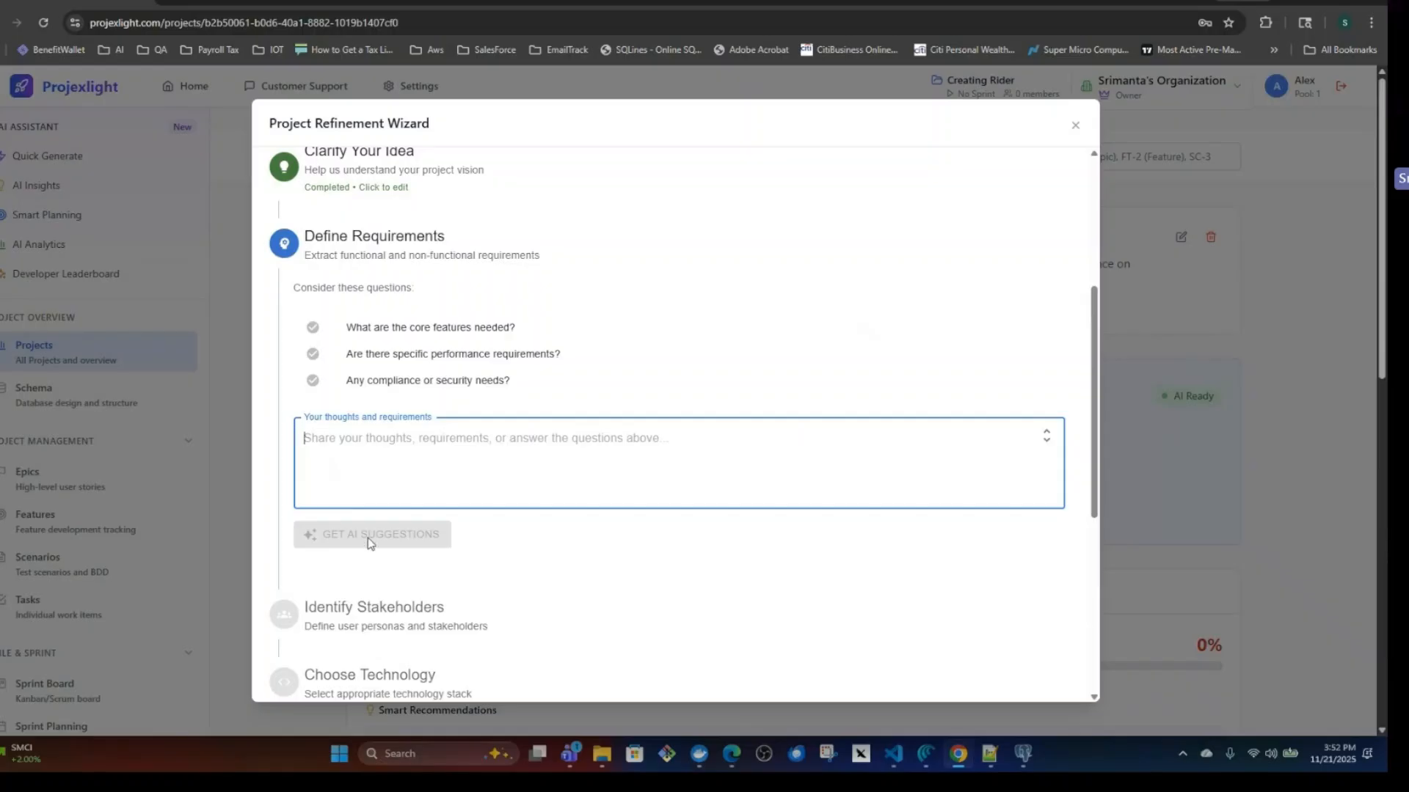
left_click_drag(1092, 350, 1120, 175)
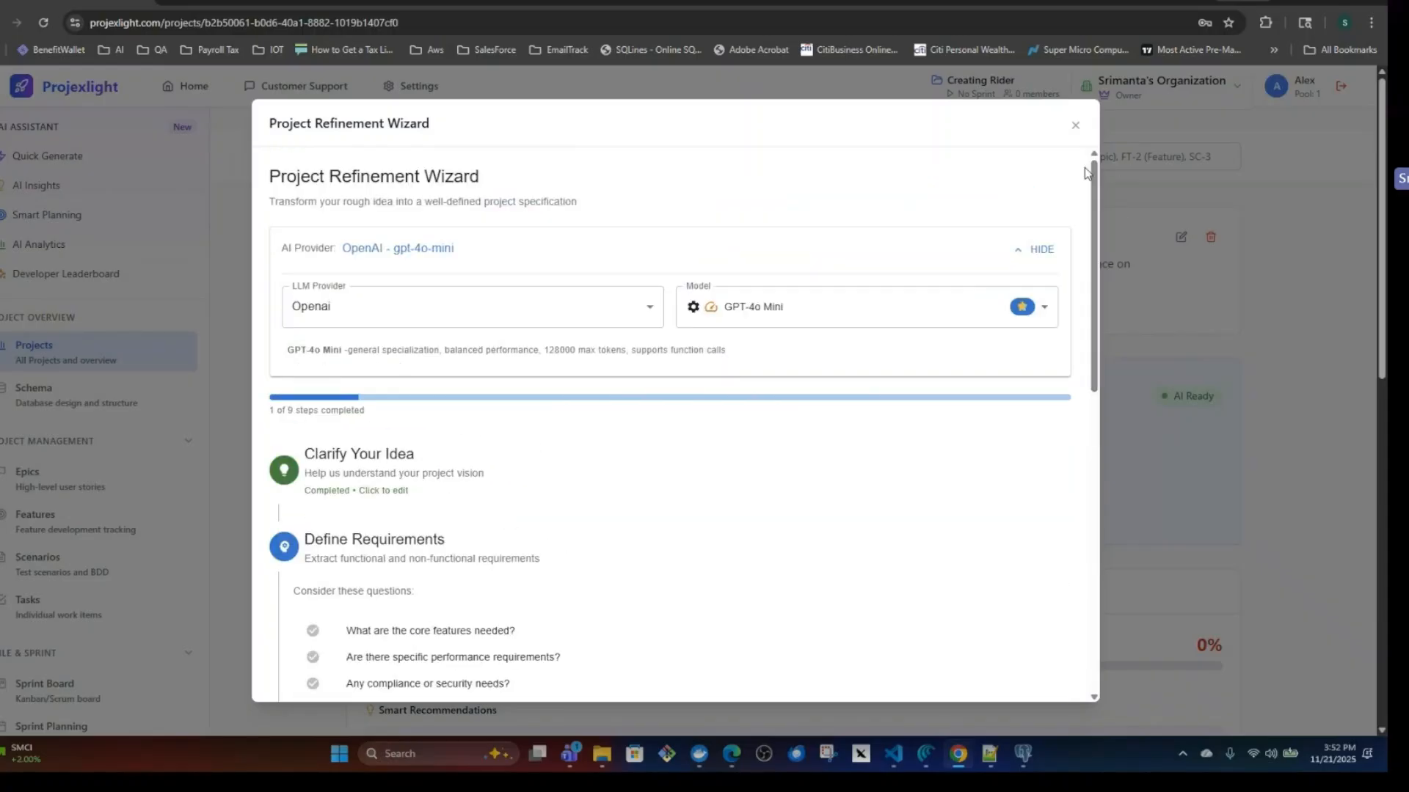
left_click(1075, 127)
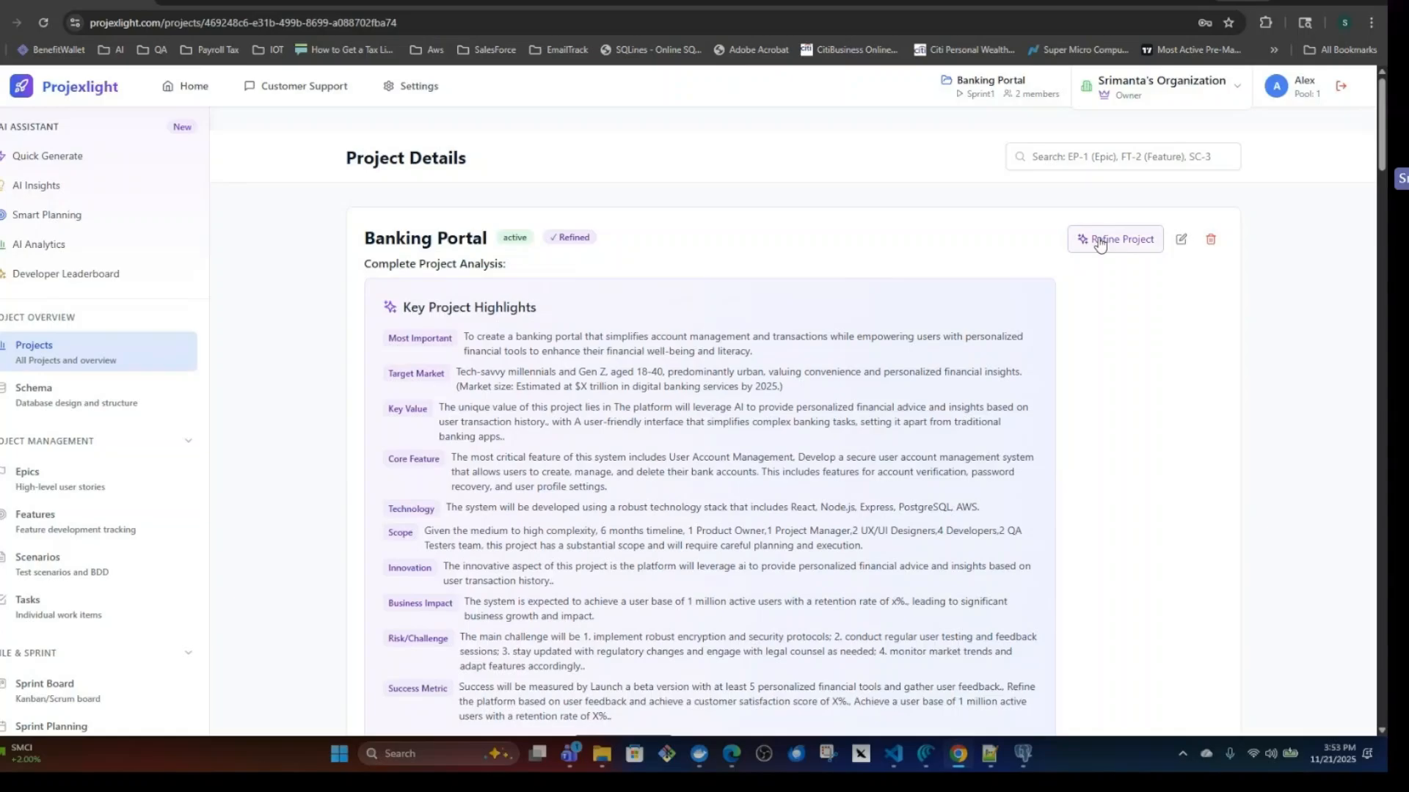
Open the Banking Portal project's refinement wizard and advance past its epics to the Generate Highlights step.
left_click(1094, 236)
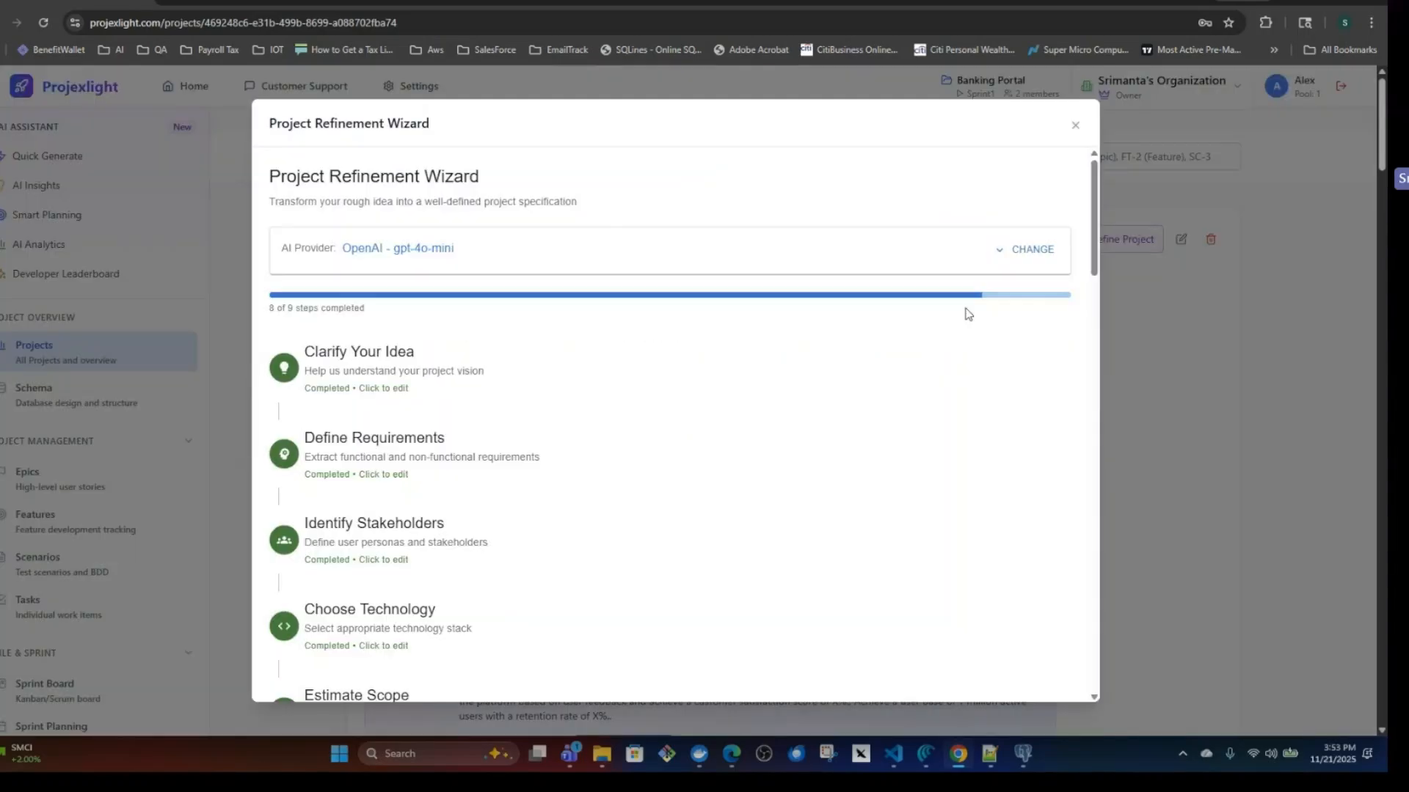
scroll(686, 484, "down", 3)
scroll(686, 484, "down", 15)
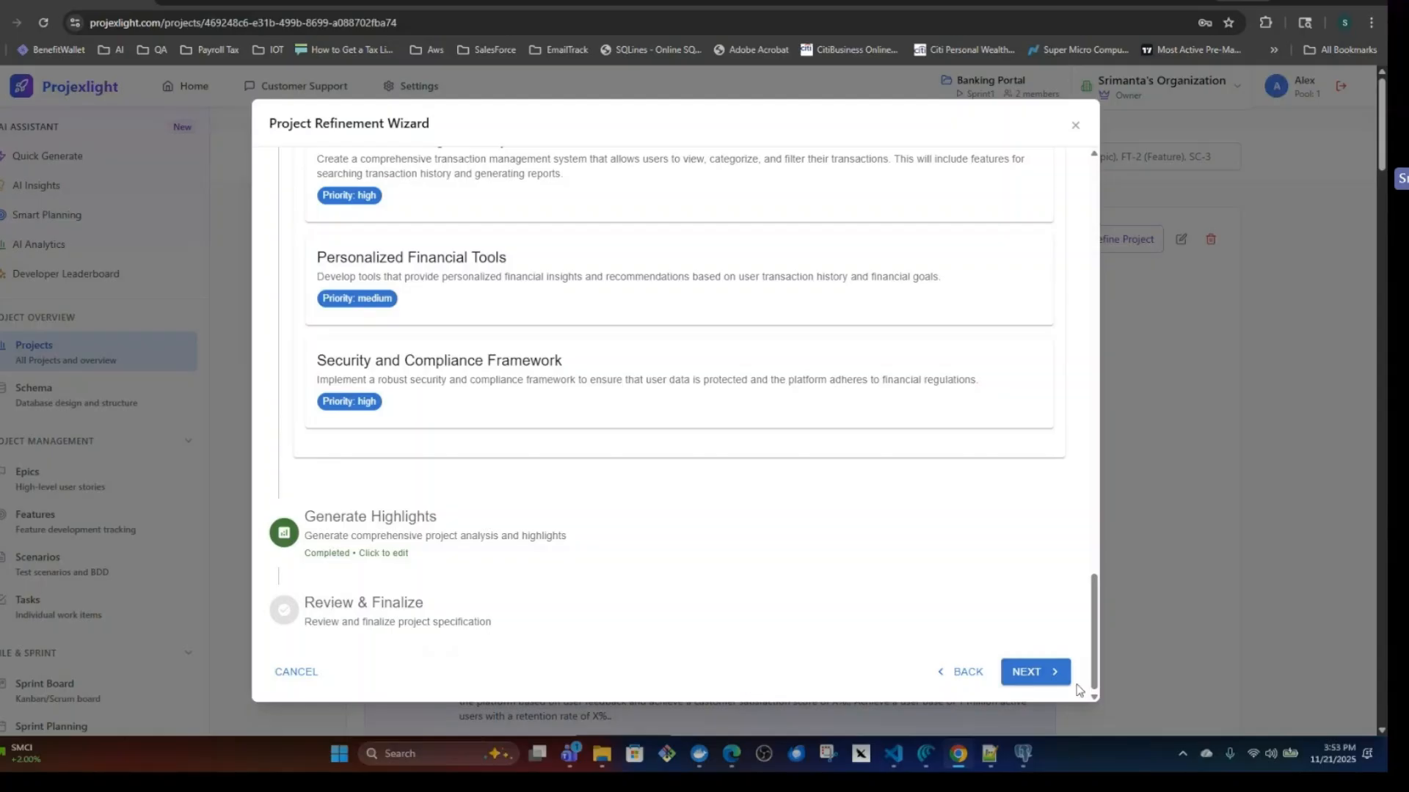
left_click(1036, 679)
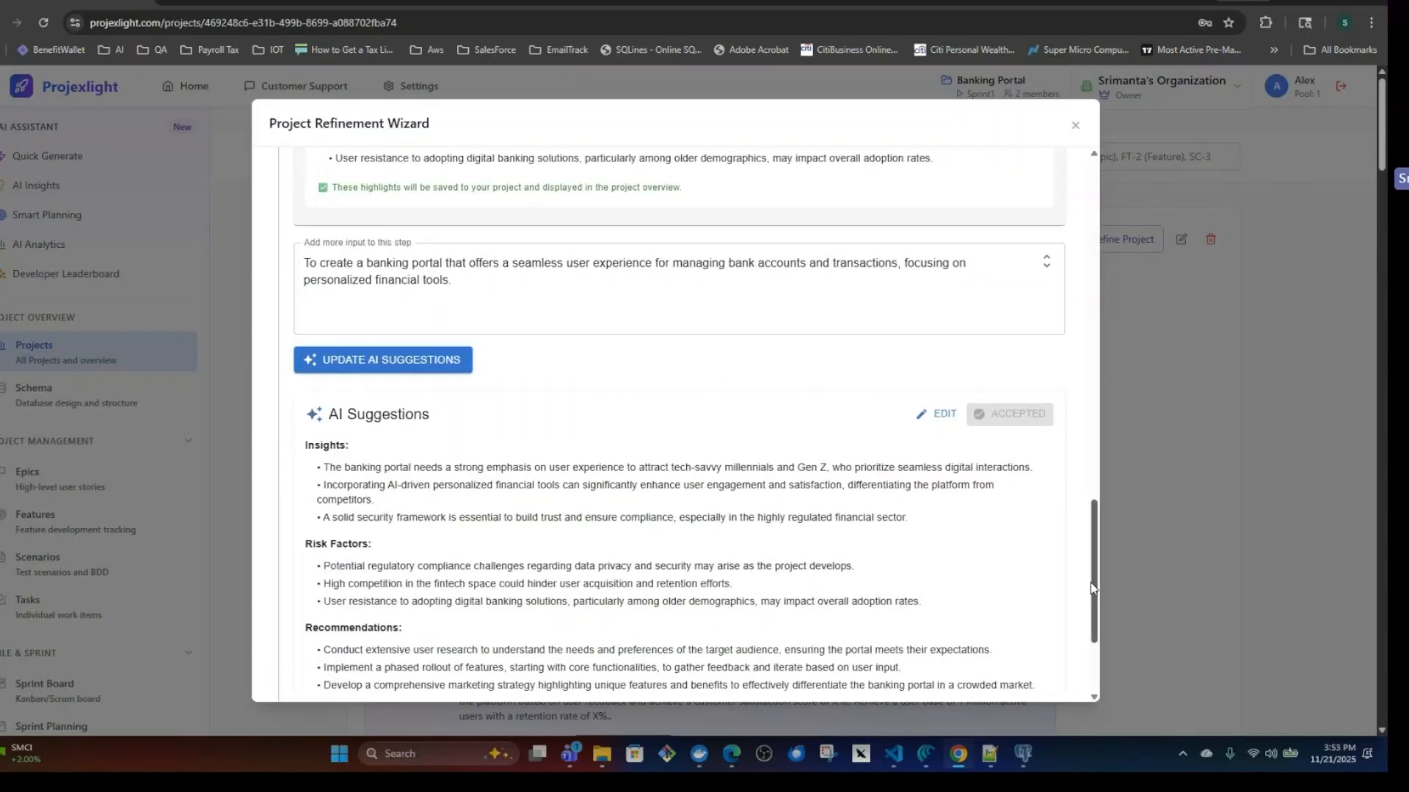
Advance to Review & Finalize, go through the refinement summary to the epic generation prompt, and complete the refinement.
left_click(1002, 279)
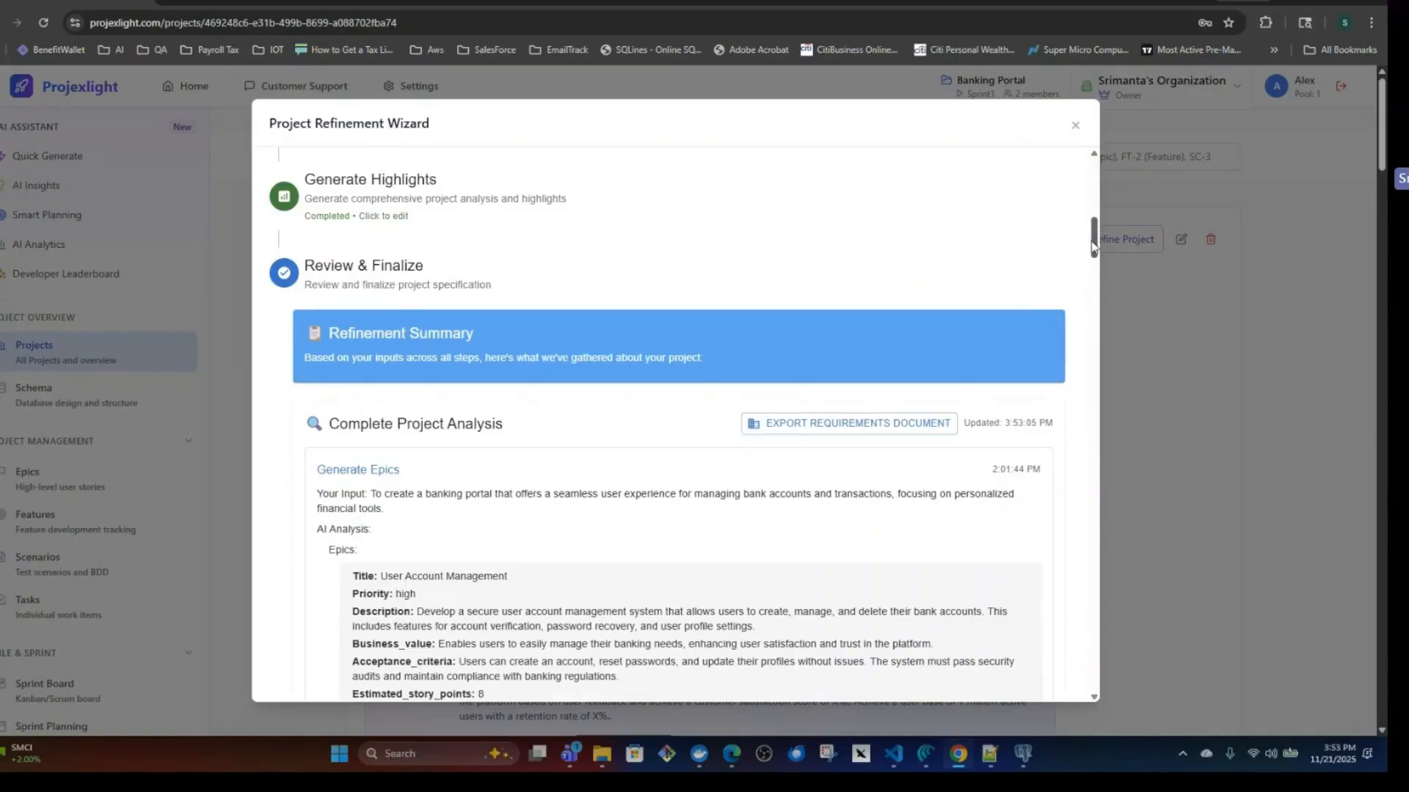
left_click_drag(1091, 239, 1042, 708)
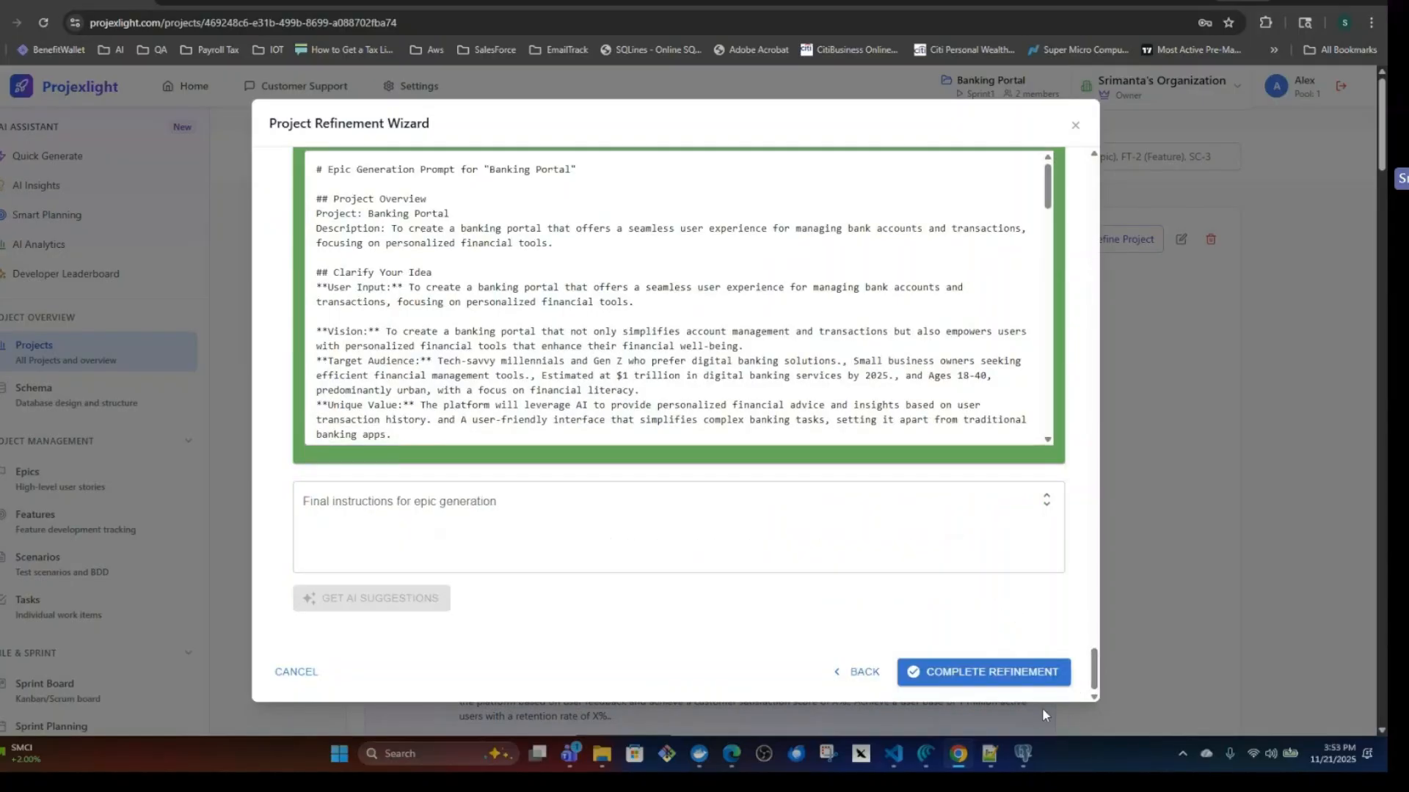
left_click(972, 679)
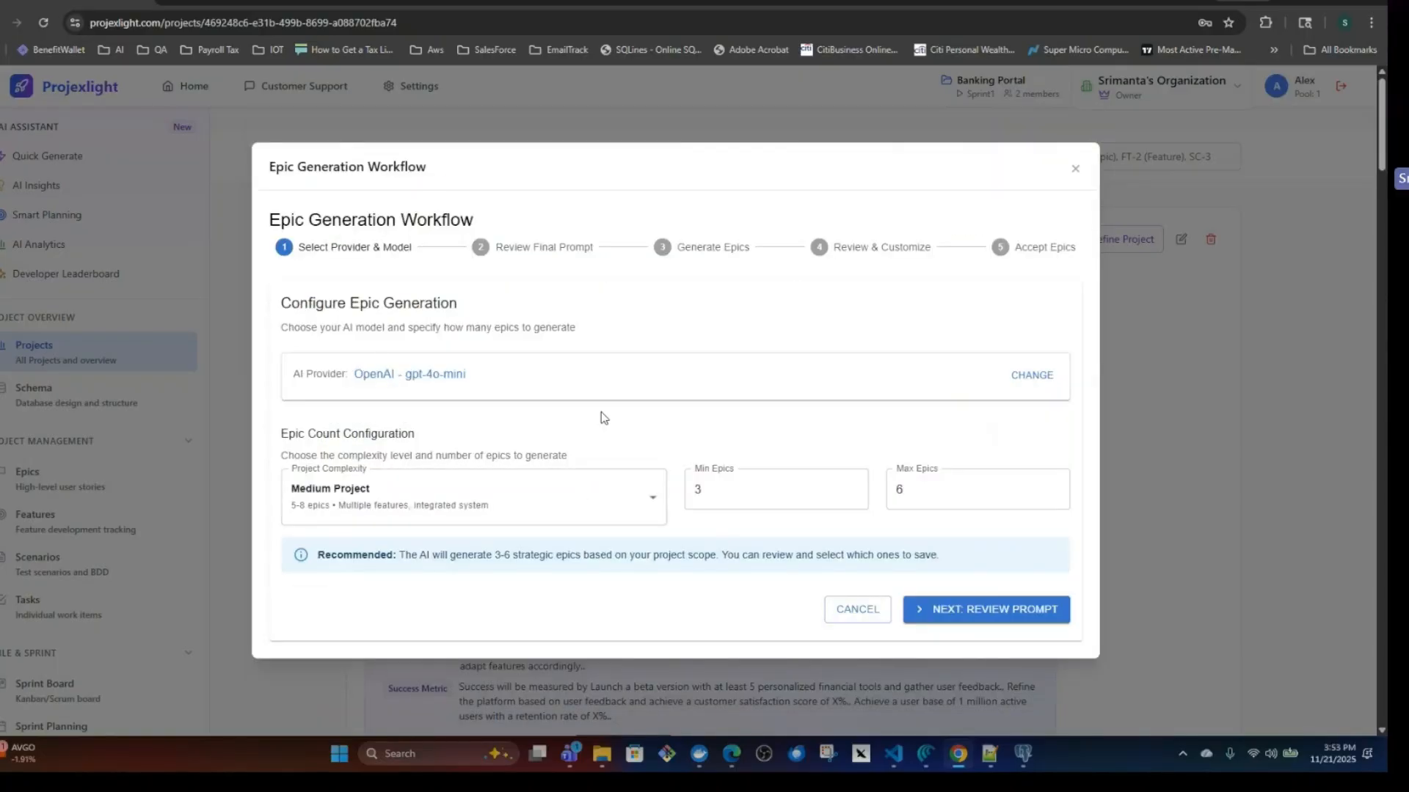
Set the epic generation provider to Openrouter with the anthropic/claude-sonnet-4.5 model and continue to the prompt review.
left_click(1032, 376)
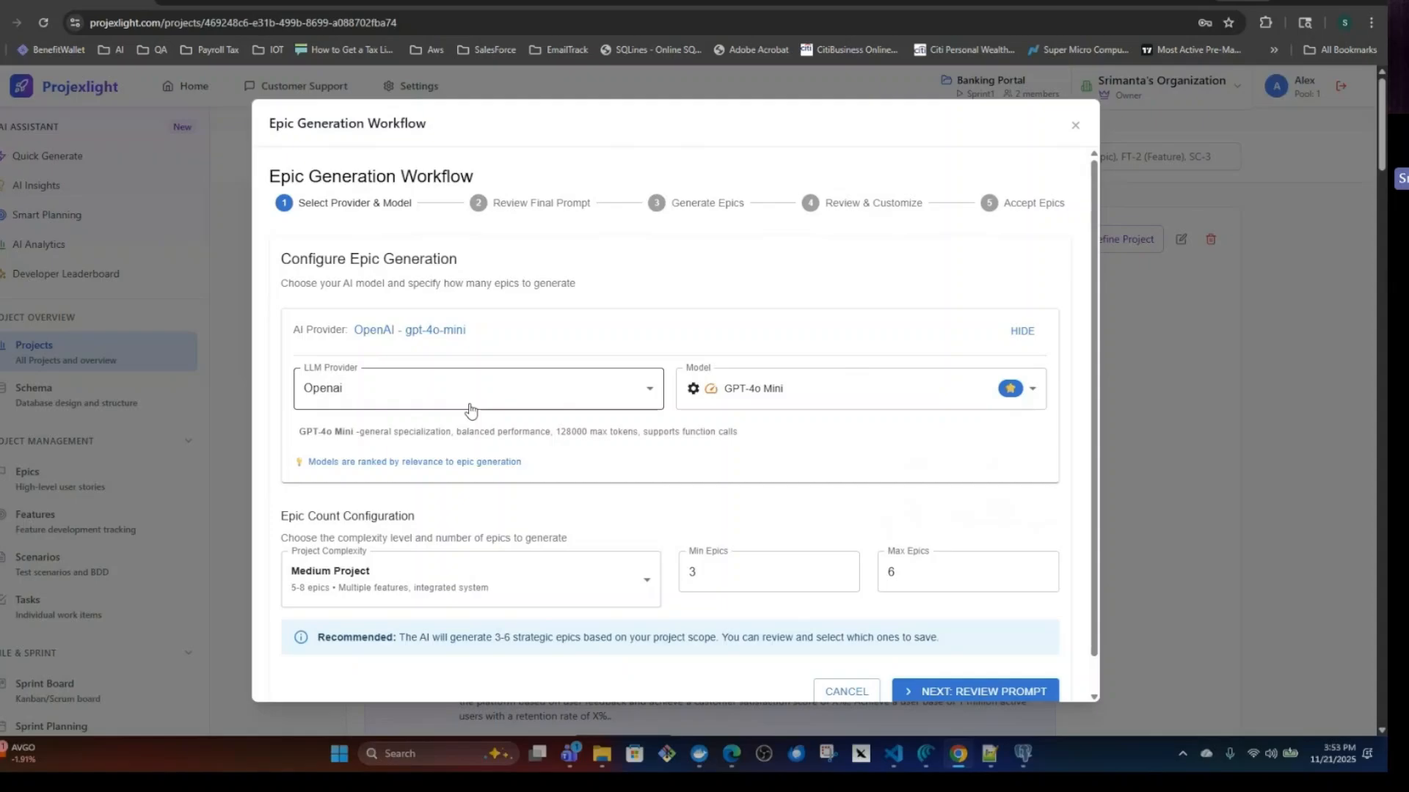
left_click(816, 391)
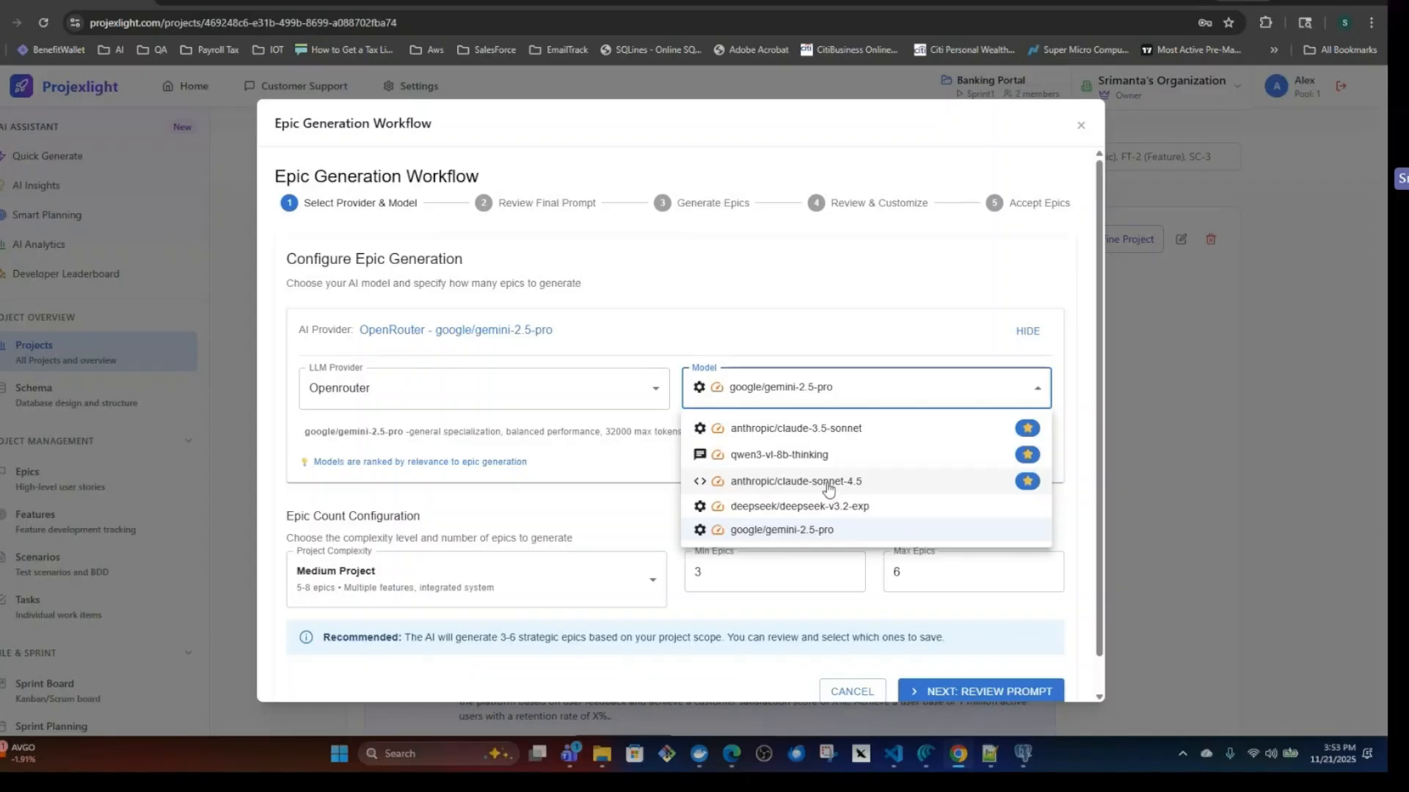
left_click(828, 483)
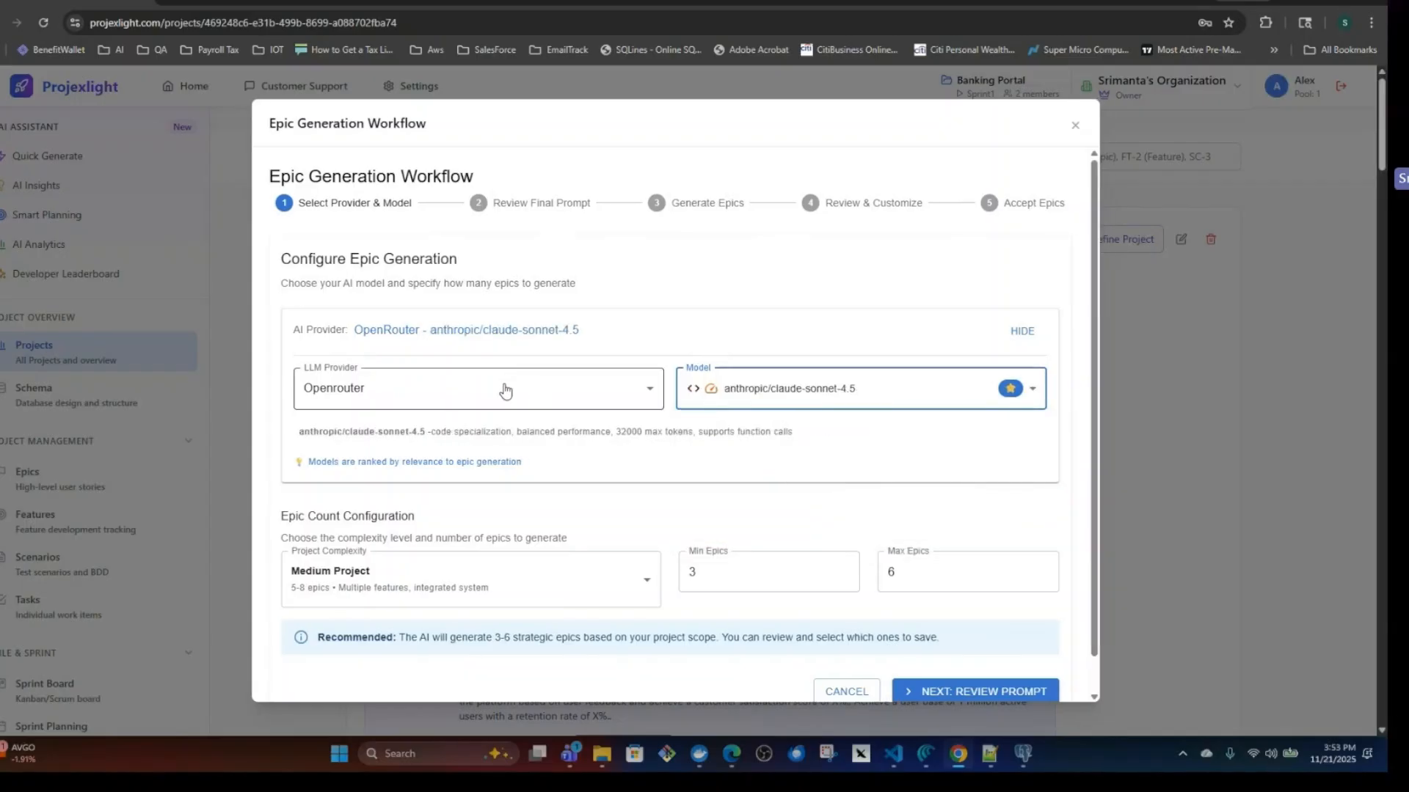
scroll(954, 645, "down", 1)
left_click(971, 657)
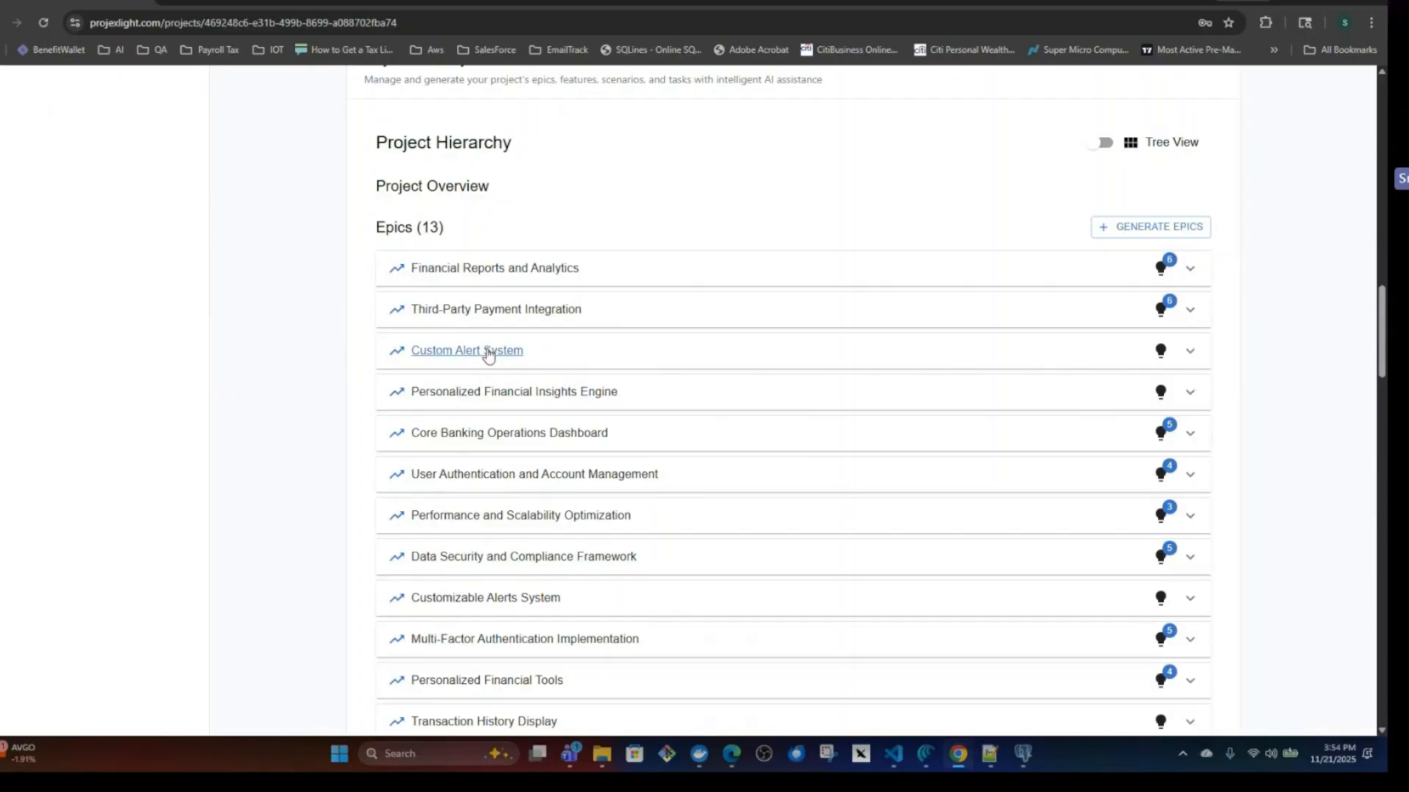
Open the Custom Alert System epic from the Banking Portal project hierarchy and view its description.
left_click(485, 352)
scroll(766, 473, "up", 15)
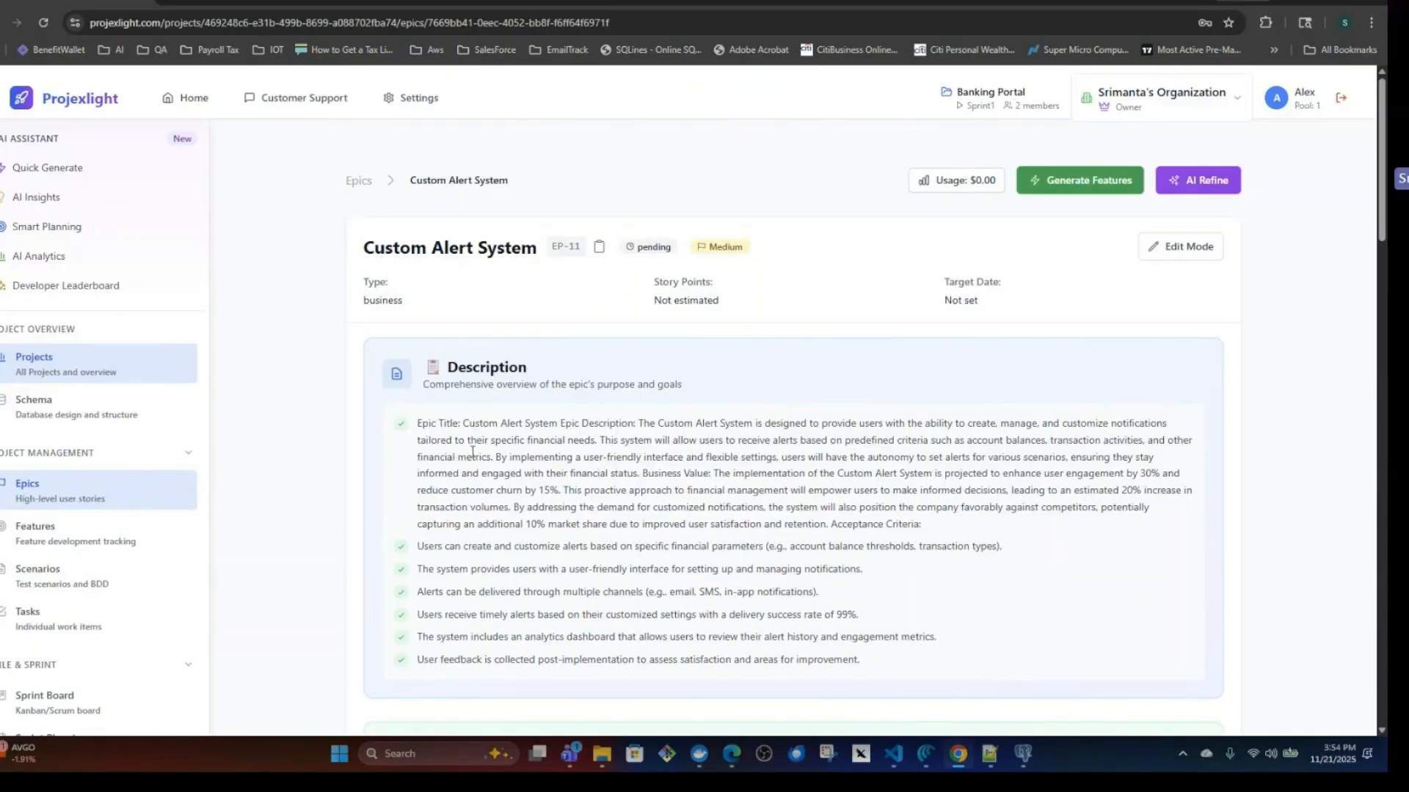
Show the AI refinement options for the Custom Alert System epic and review its business value and acceptance criteria.
key("alt+Left")
left_click(488, 351)
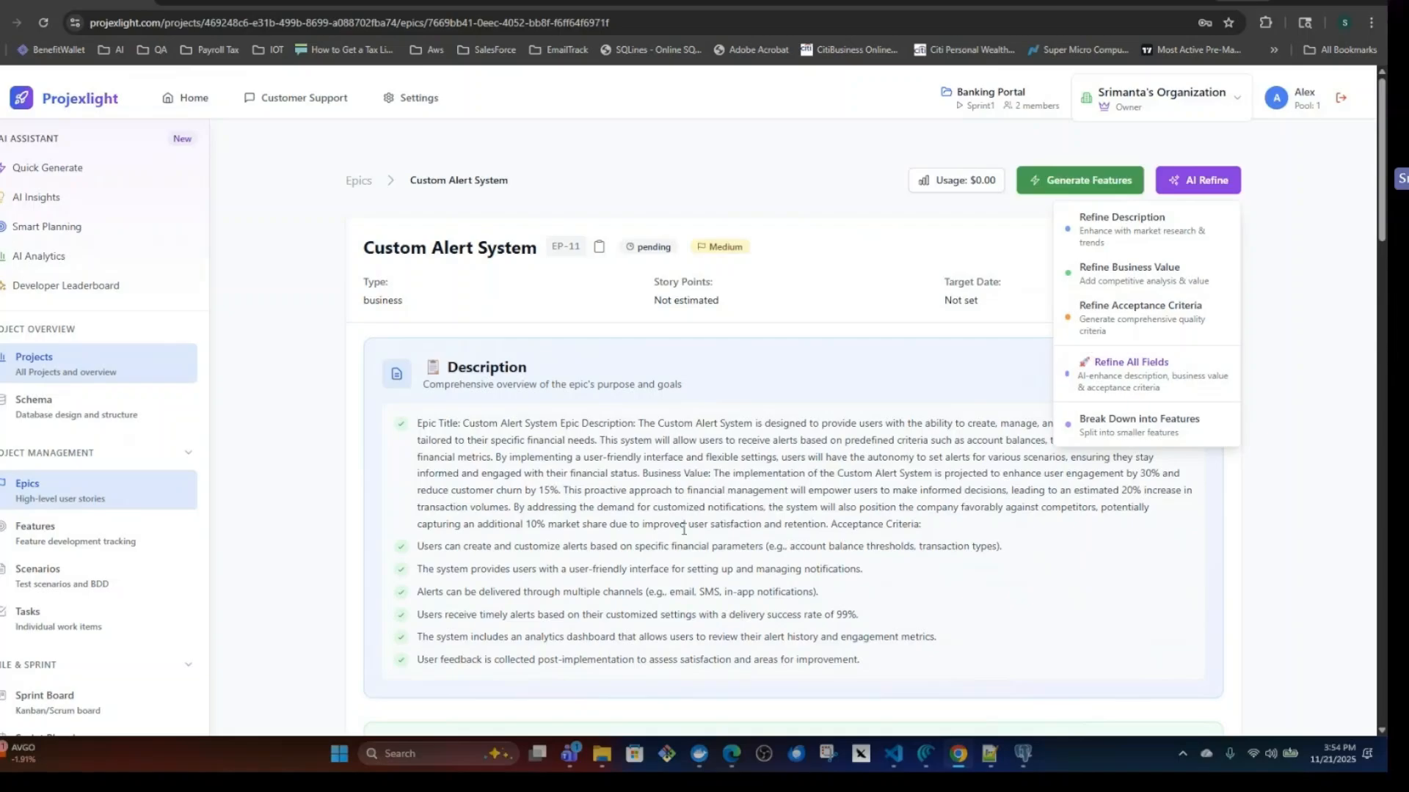
scroll(610, 535, "down", 3)
scroll(655, 587, "down", 5)
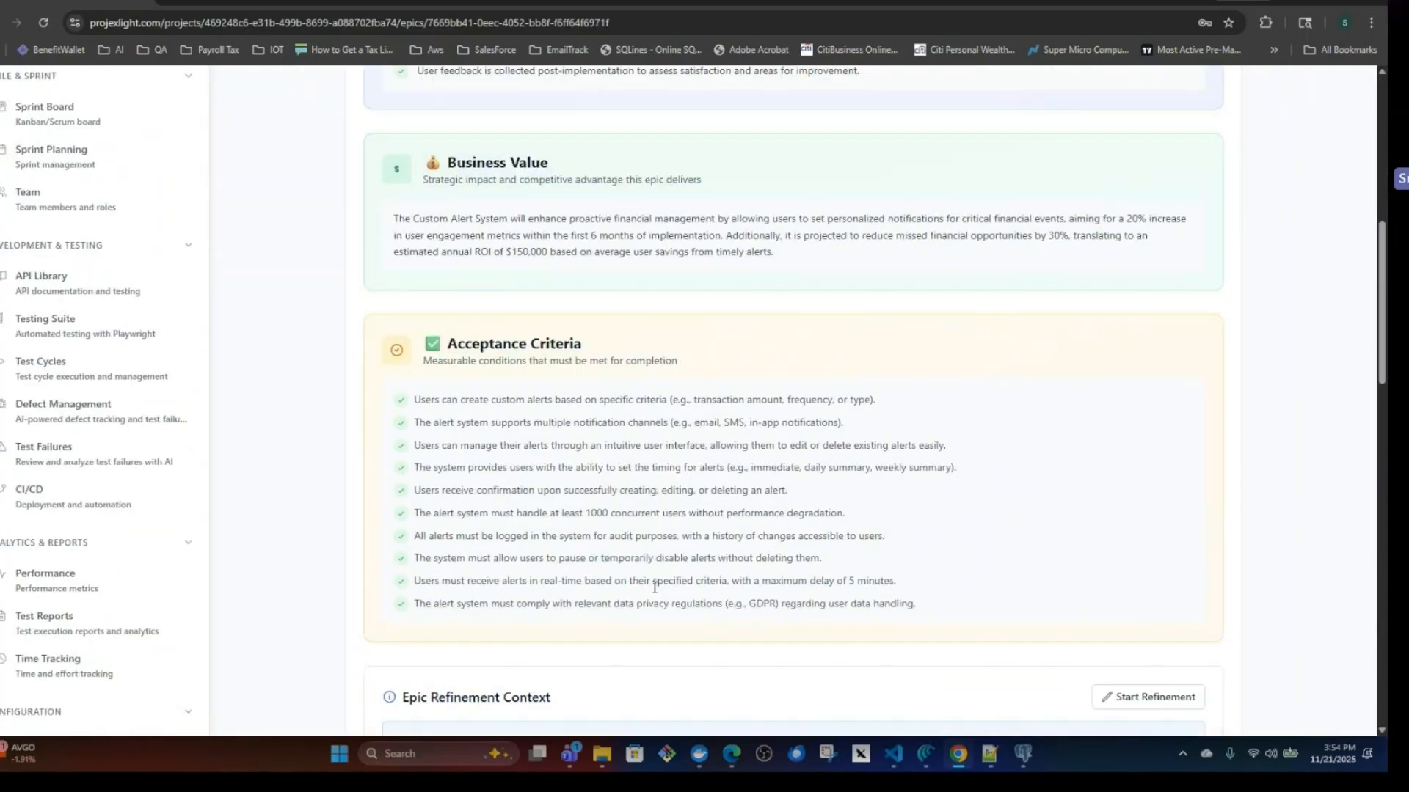
scroll(654, 583, "up", 7)
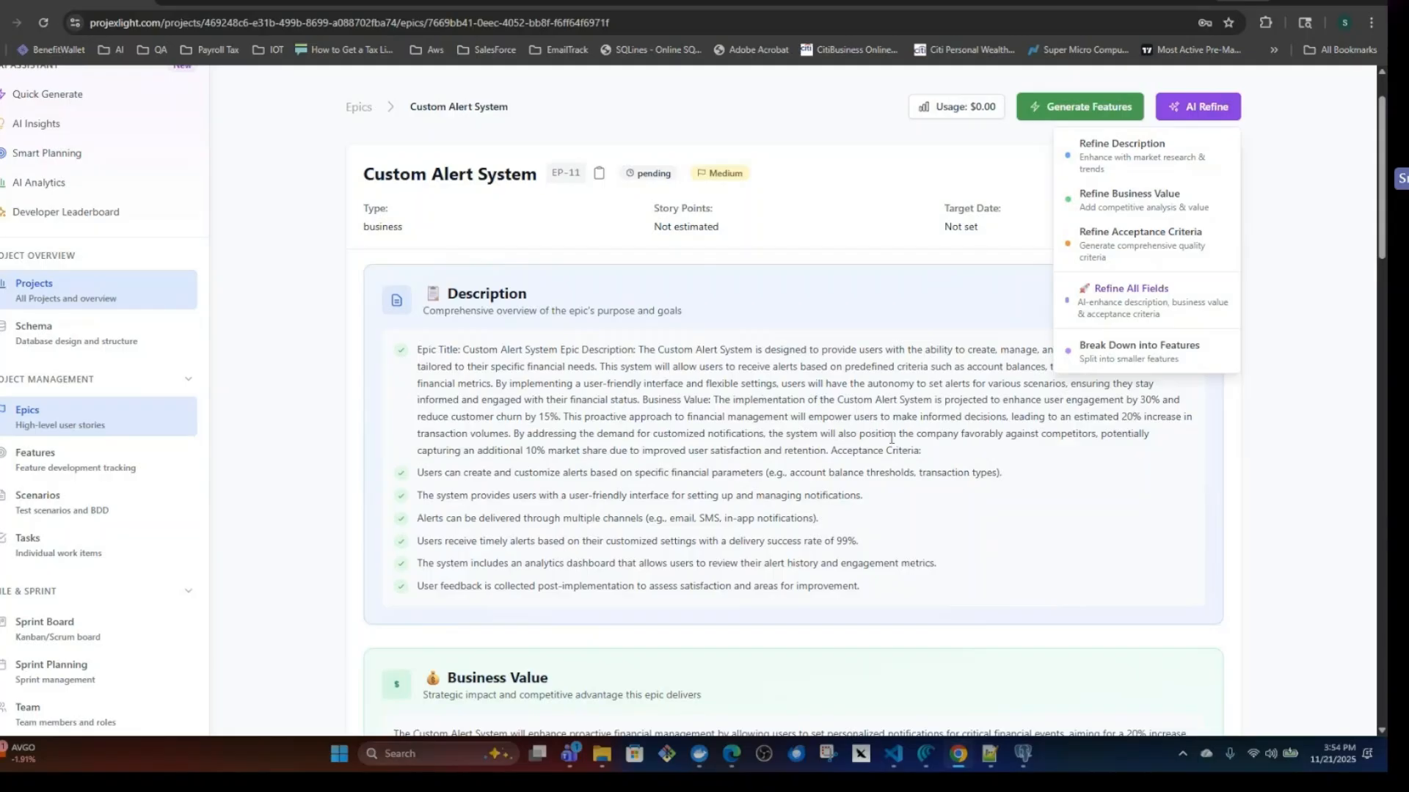
Return to the Banking Portal's Epics list and look through both of its pages.
left_click(359, 109)
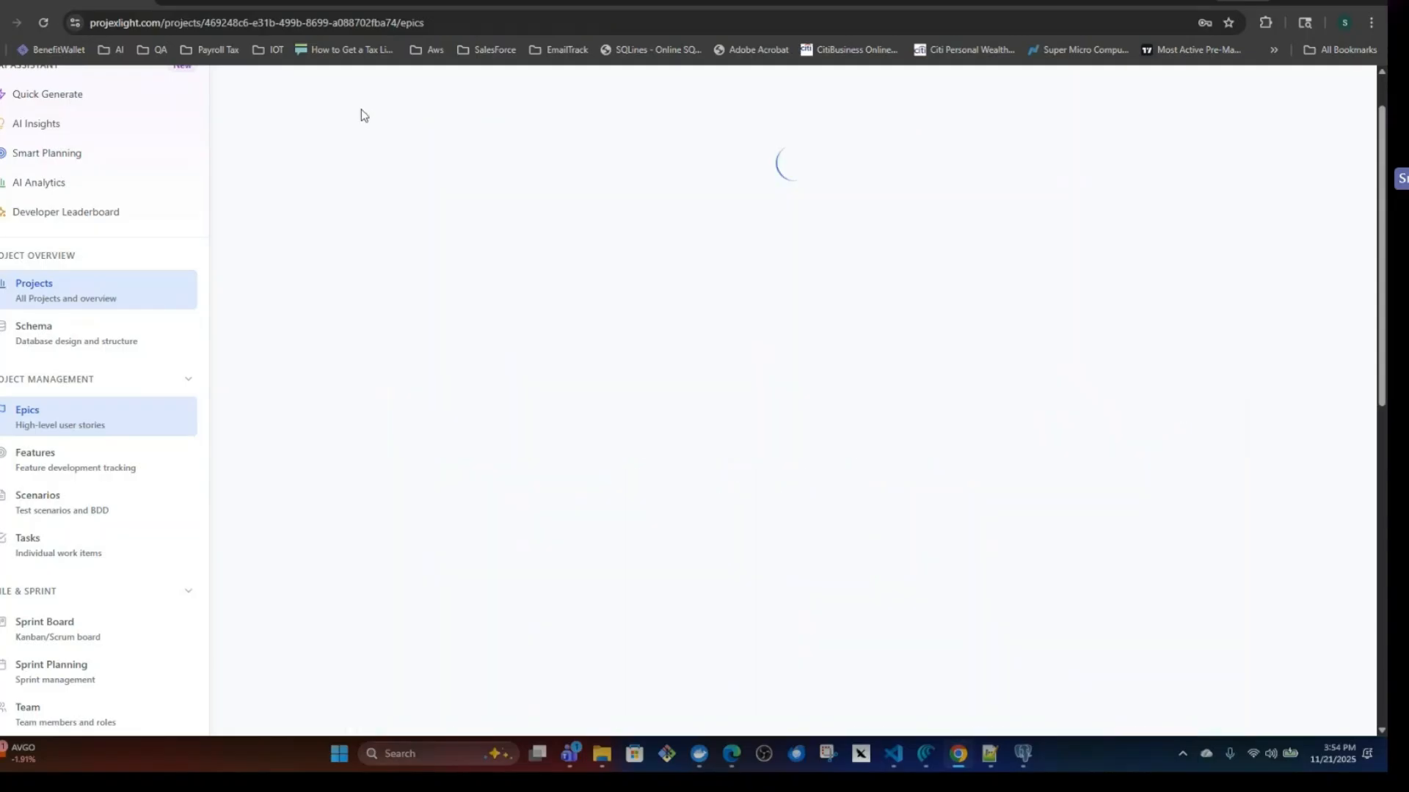
scroll(698, 499, "down", 1)
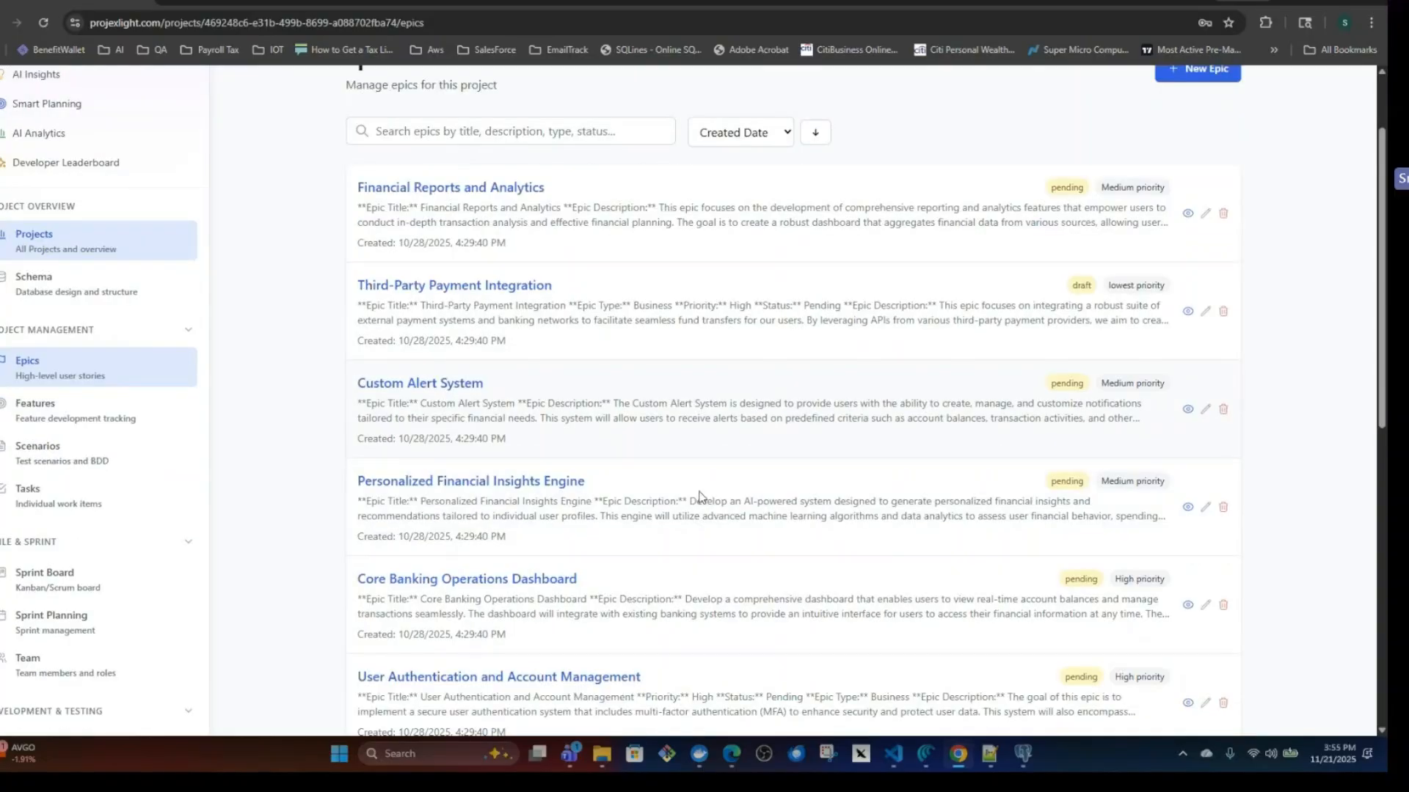
scroll(698, 499, "down", 10)
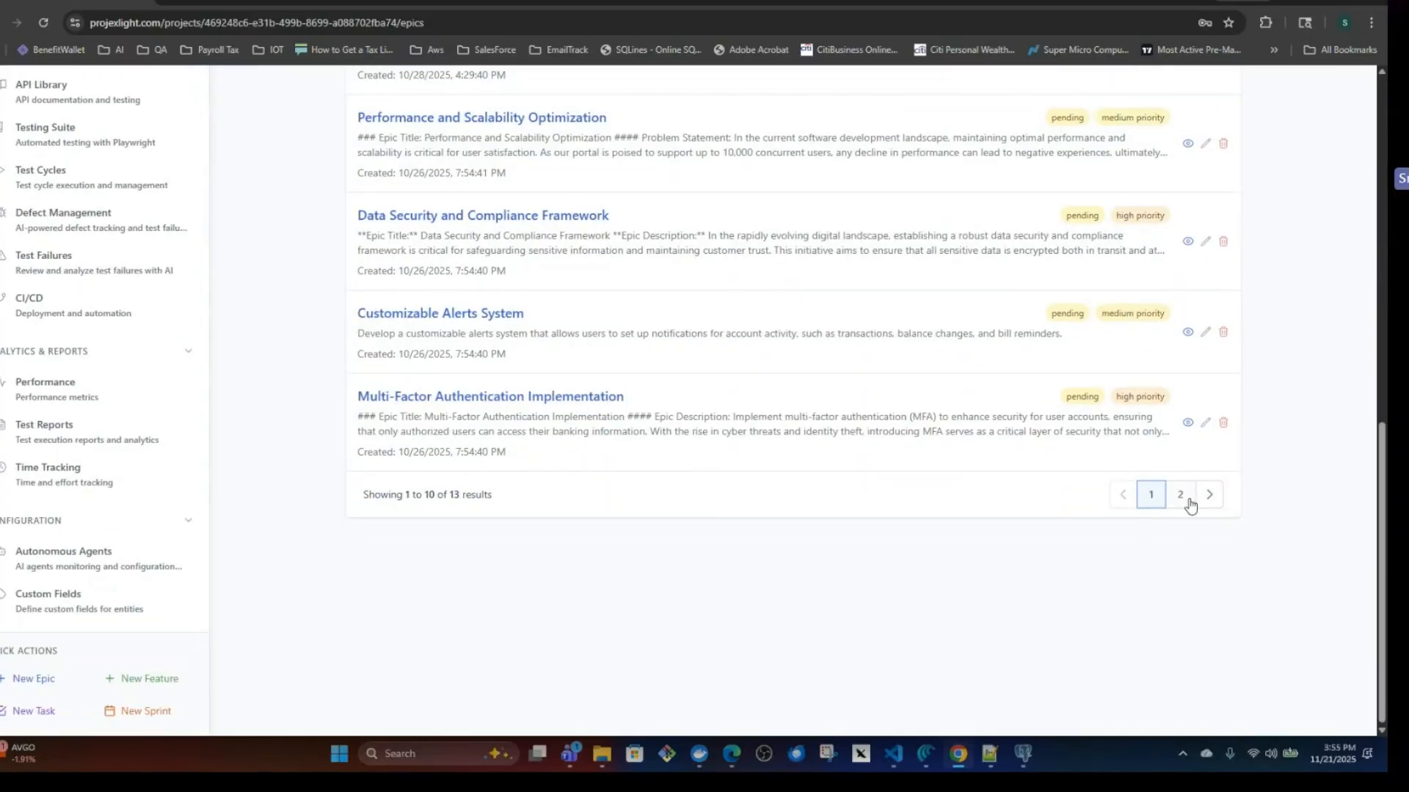
left_click(1180, 495)
scroll(761, 511, "up", 10)
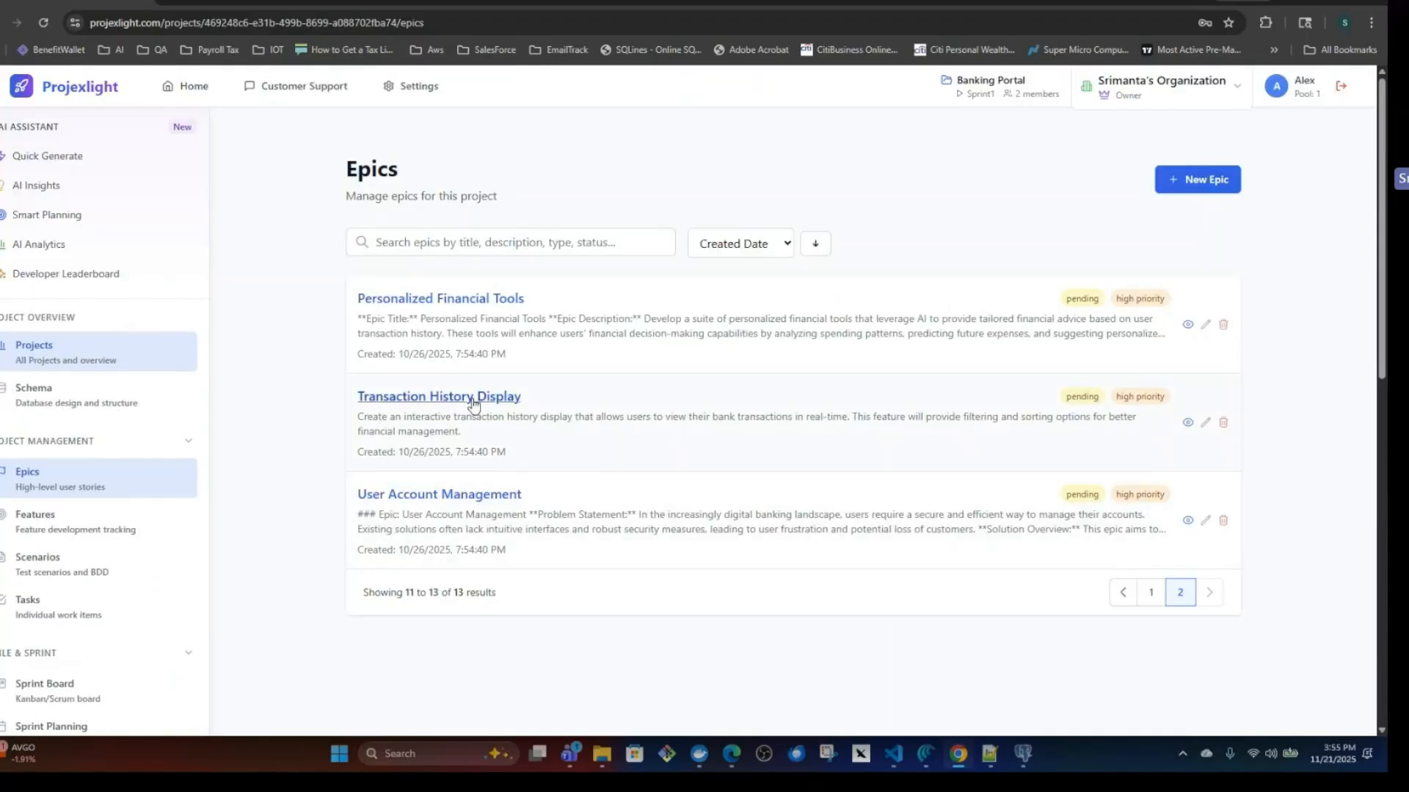
View the Transaction History Display epic and highlight its description text.
left_click(473, 404)
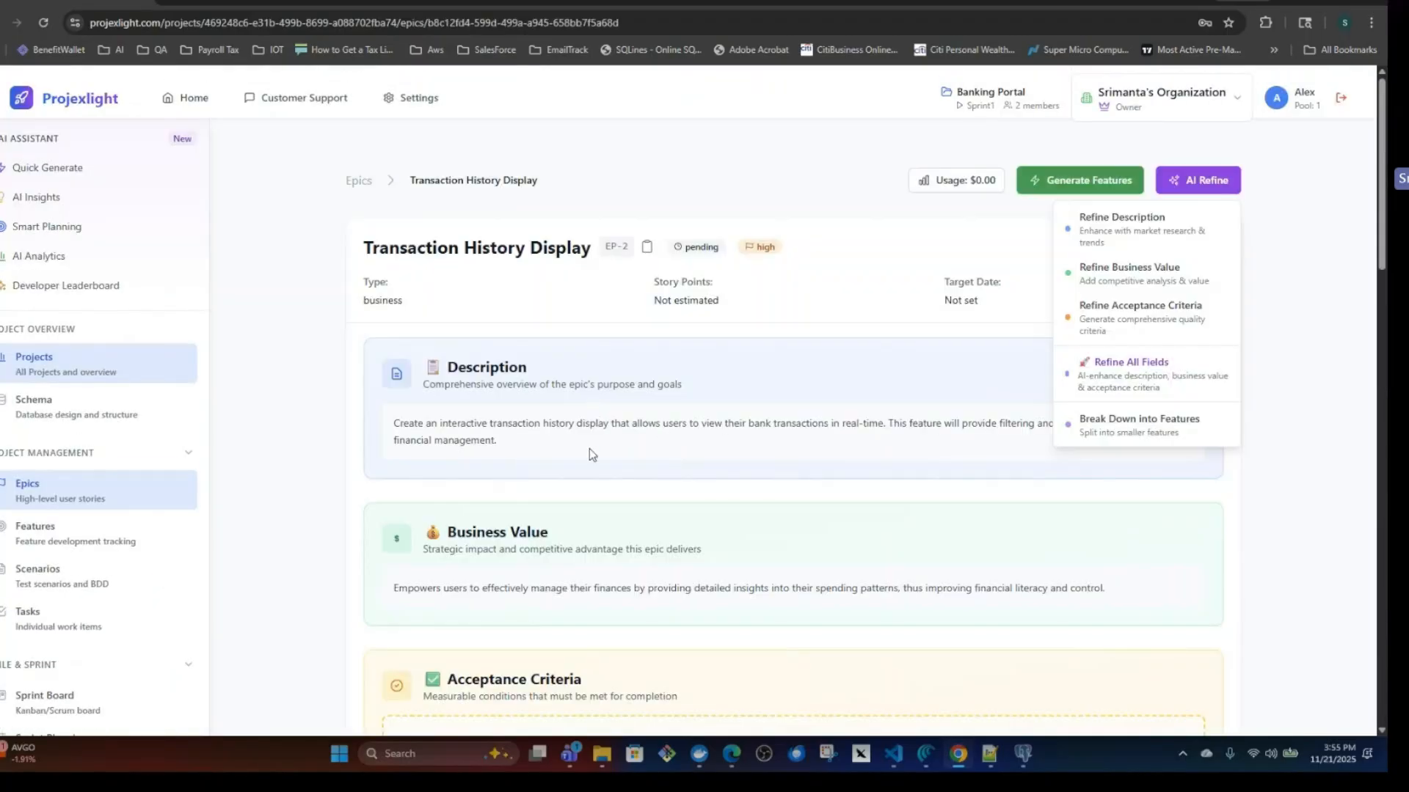
left_click_drag(397, 424, 536, 459)
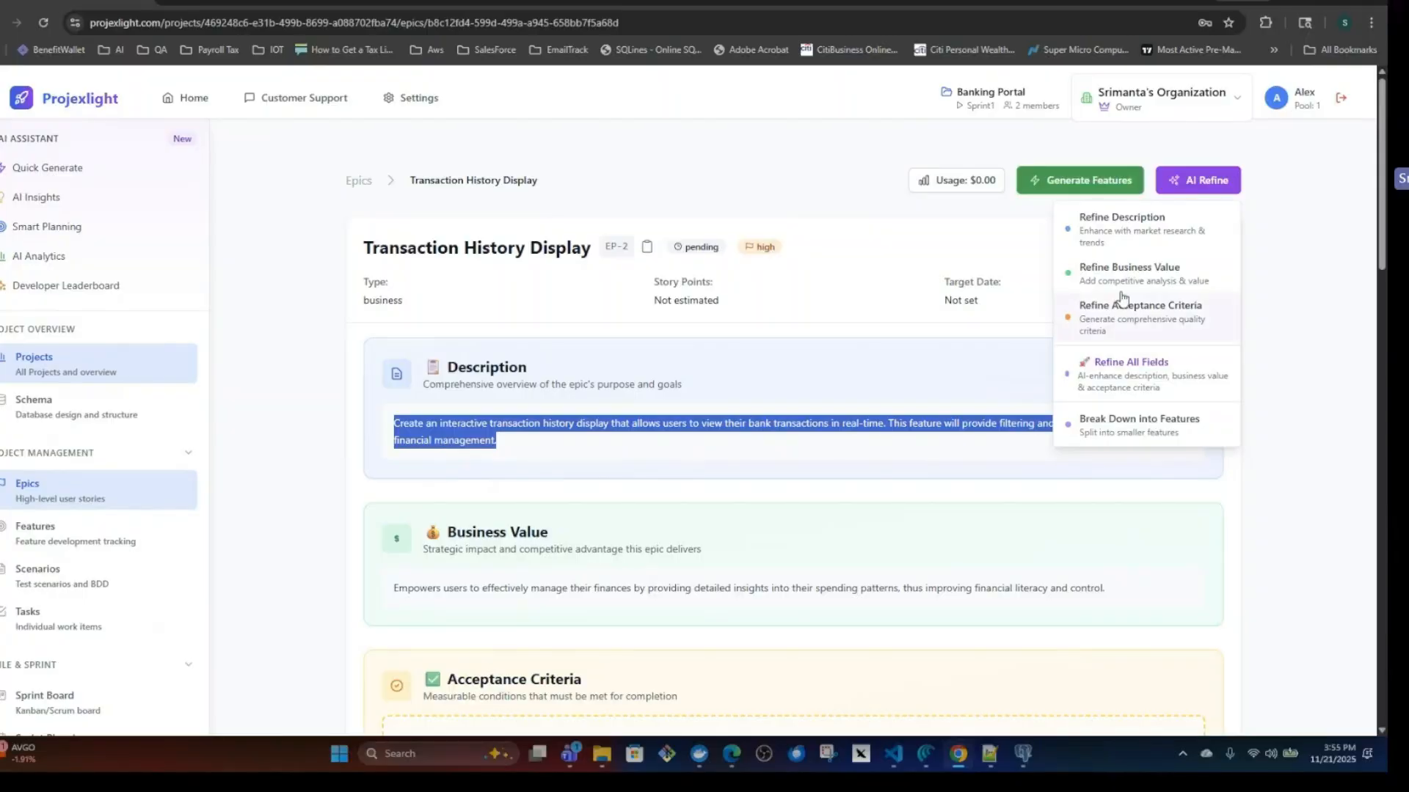
left_click(741, 447)
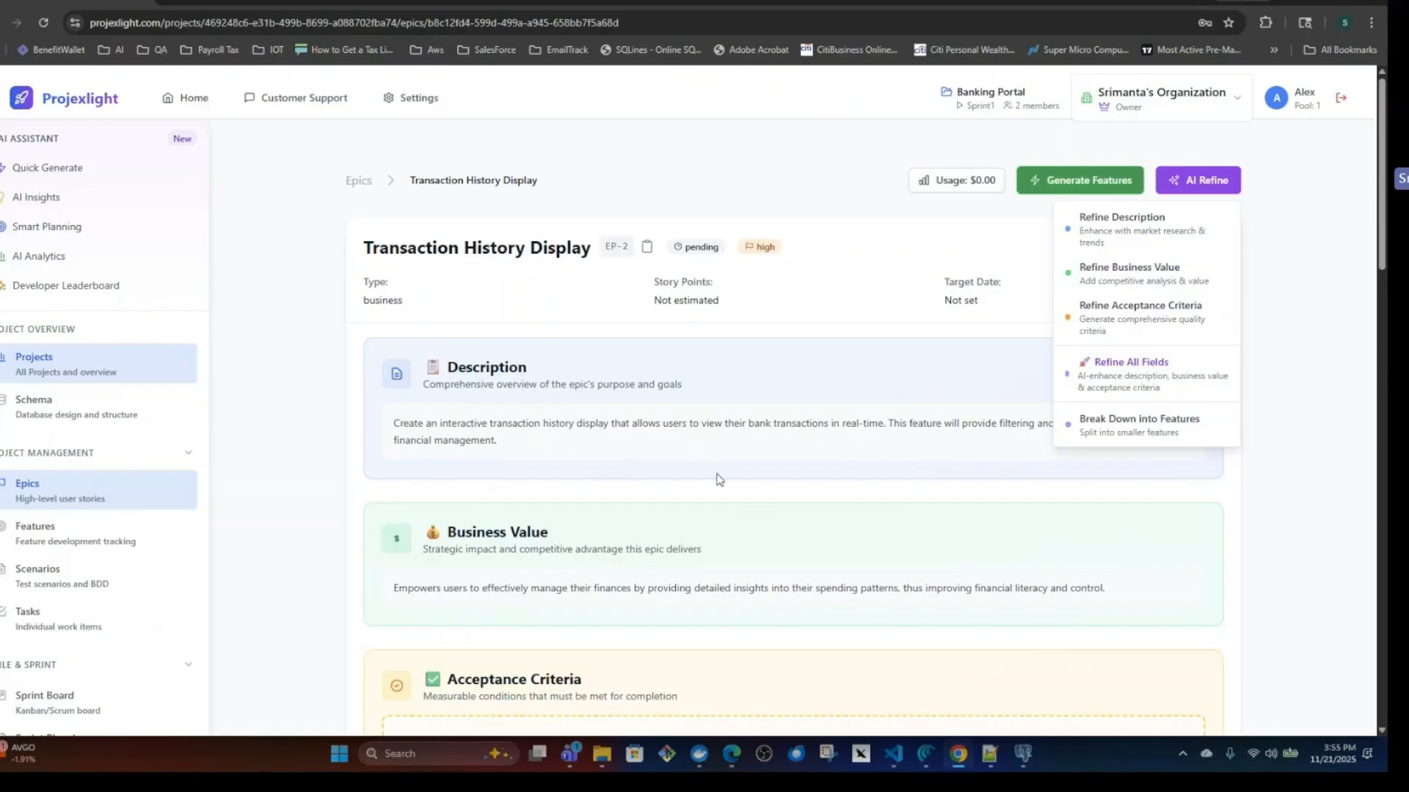
Put the Transaction History Display epic into edit mode, review its editable description and business value, and leave without saving.
left_click(1203, 181)
left_click(1184, 249)
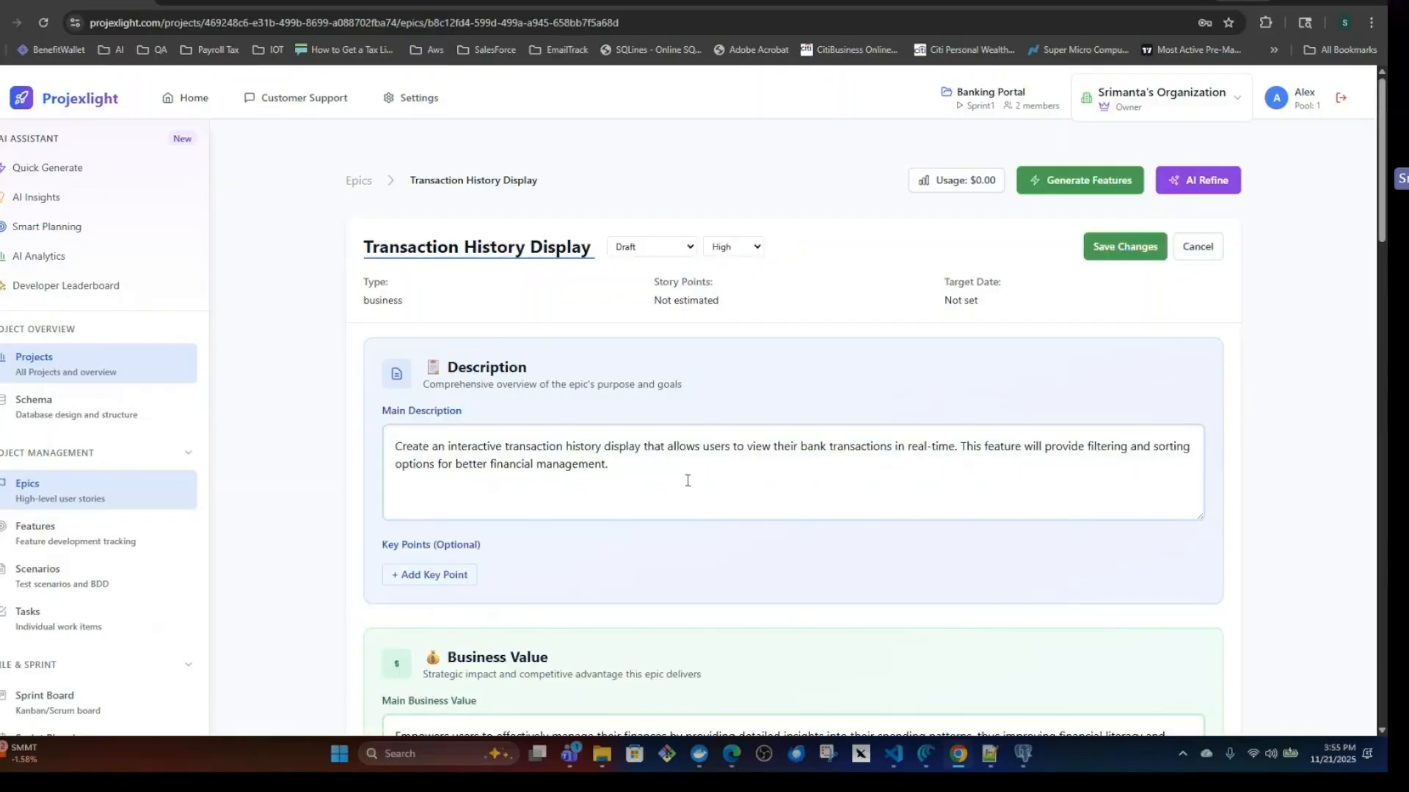
scroll(692, 474, "down", 3)
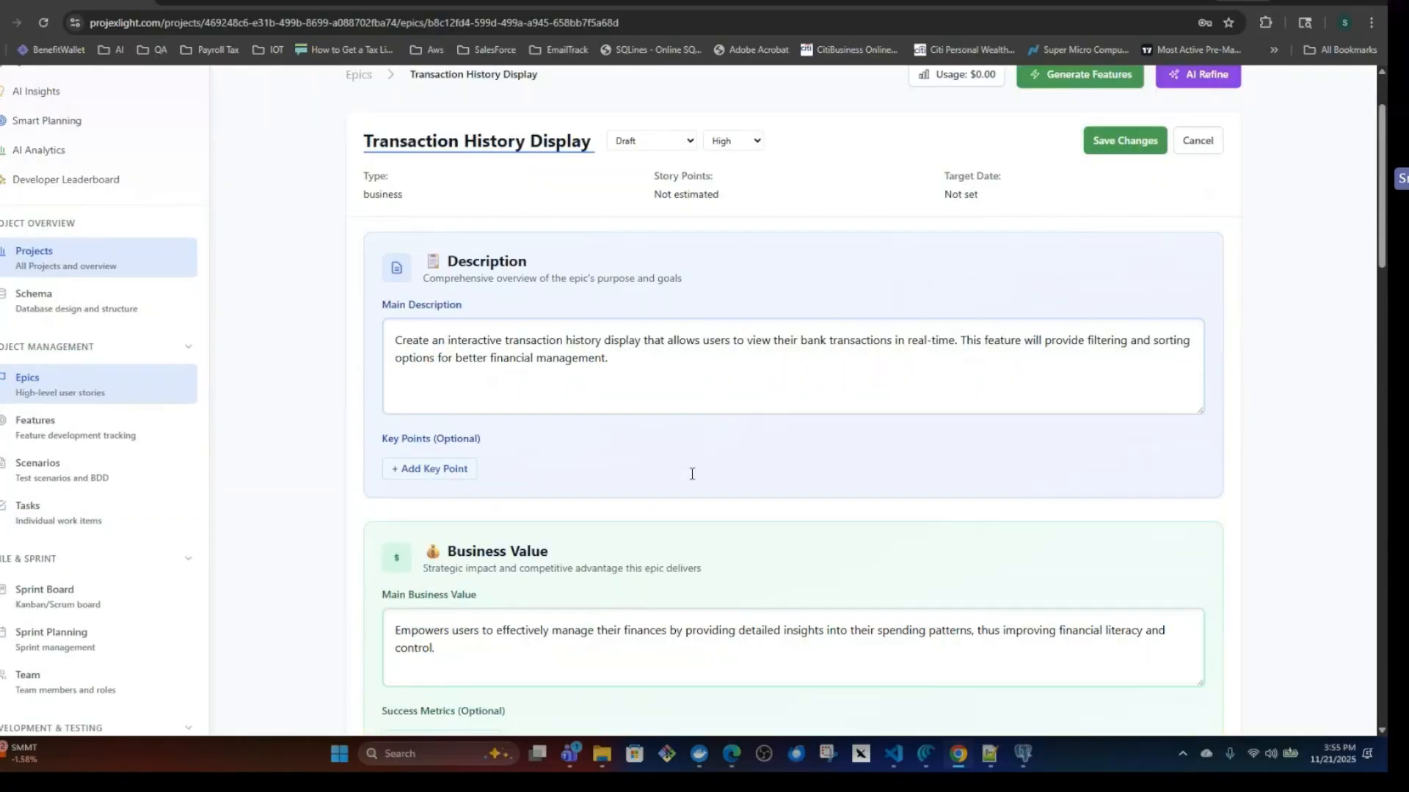
scroll(692, 478, "up", 3)
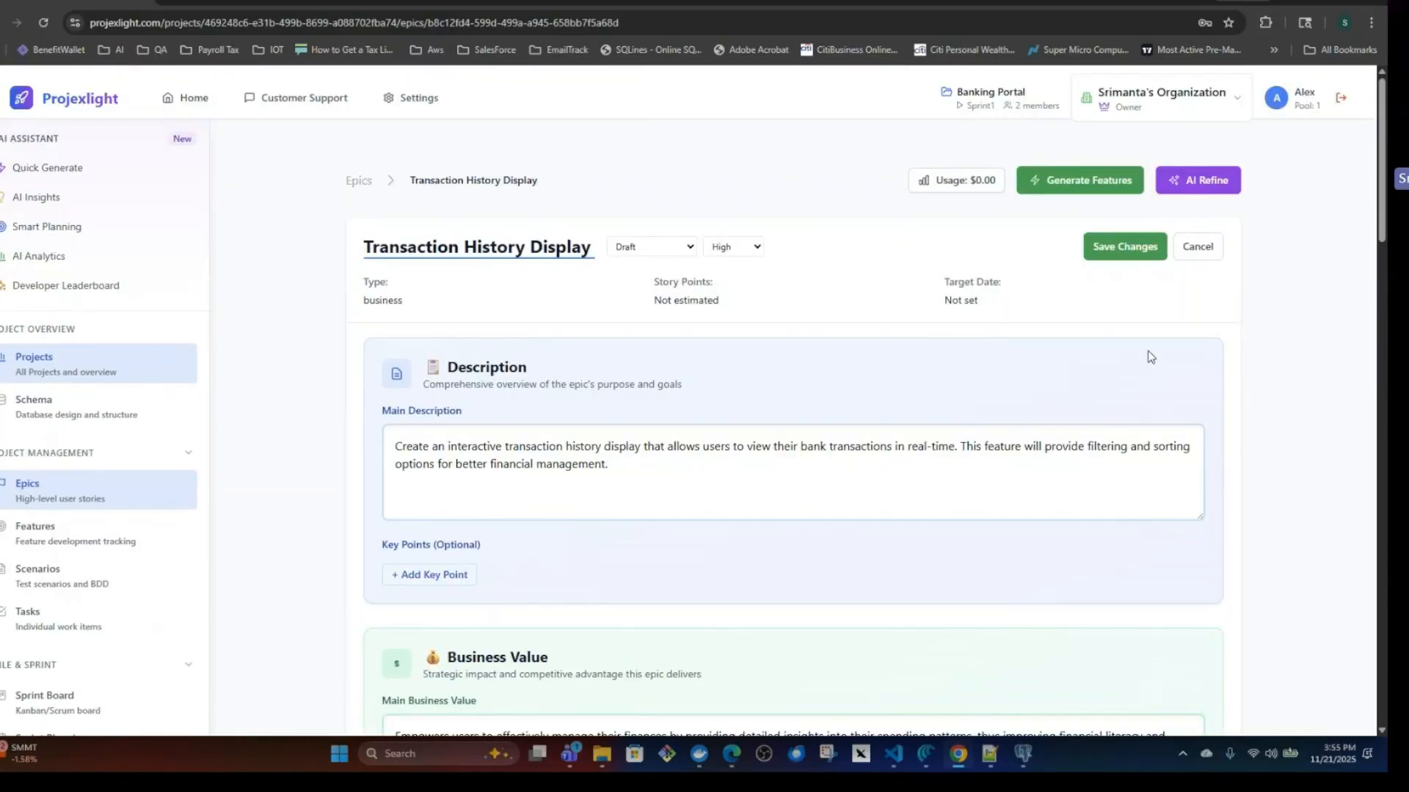
left_click(1201, 248)
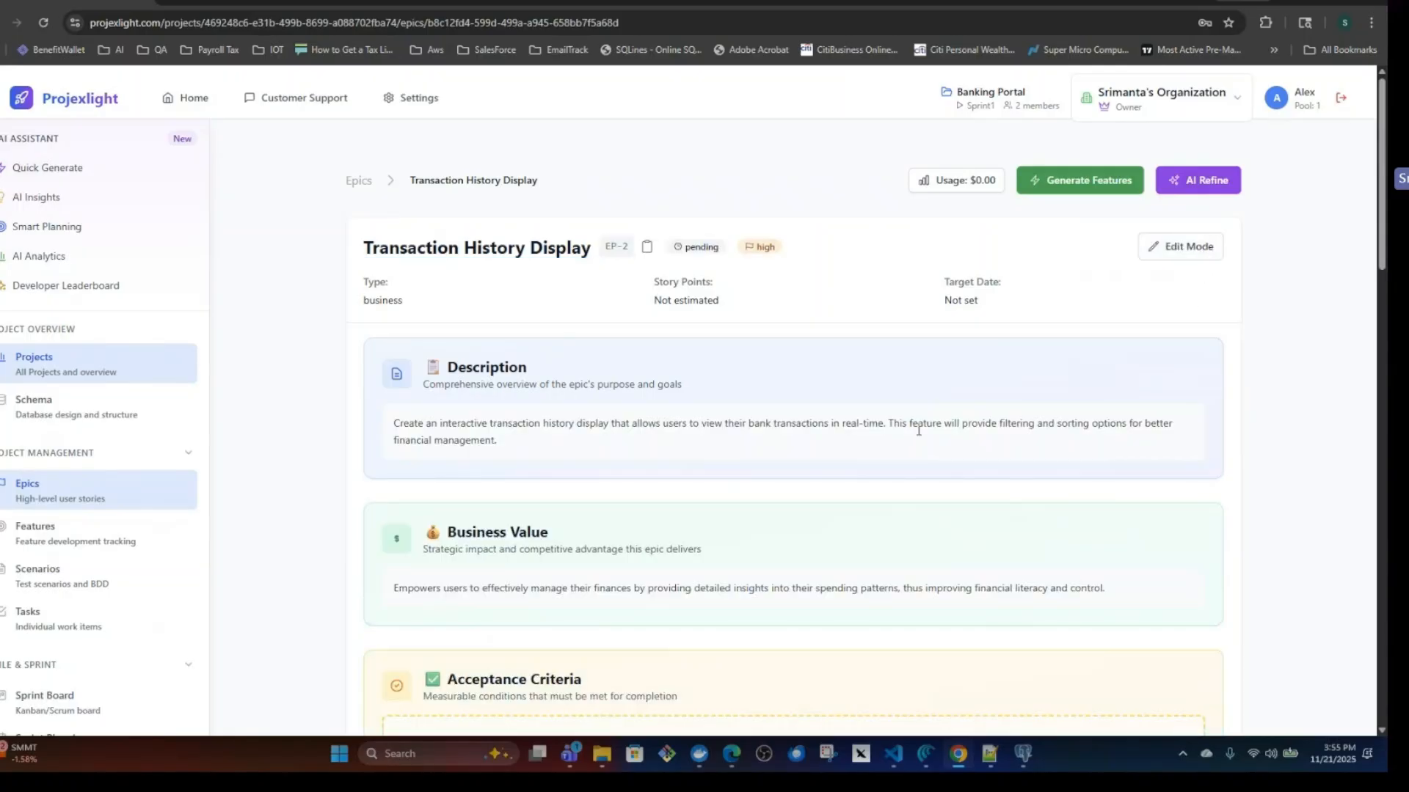
Check the epic's acceptance criteria section, view the feature generation setup for Transaction History Display, and cancel it.
scroll(918, 430, "down", 4)
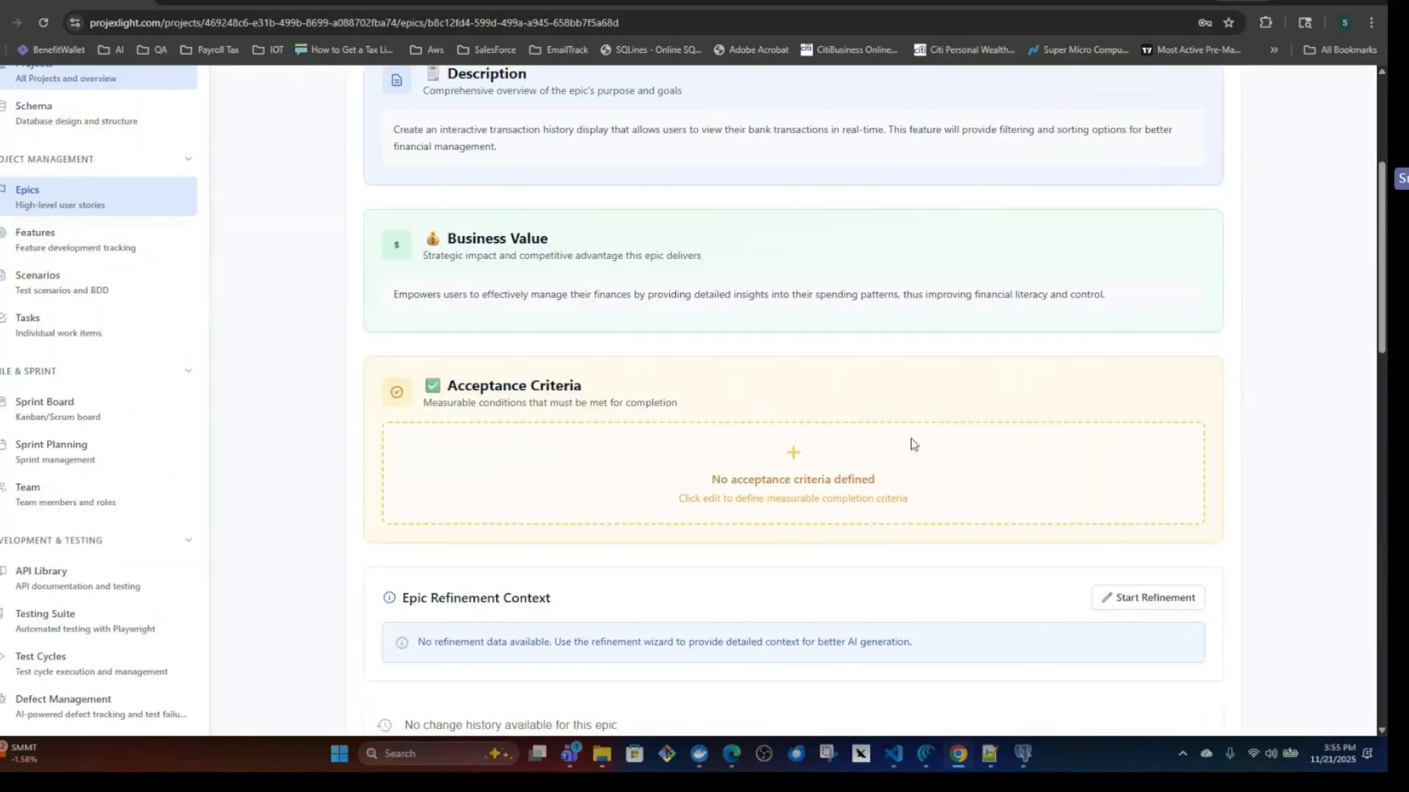
scroll(916, 437, "up", 3)
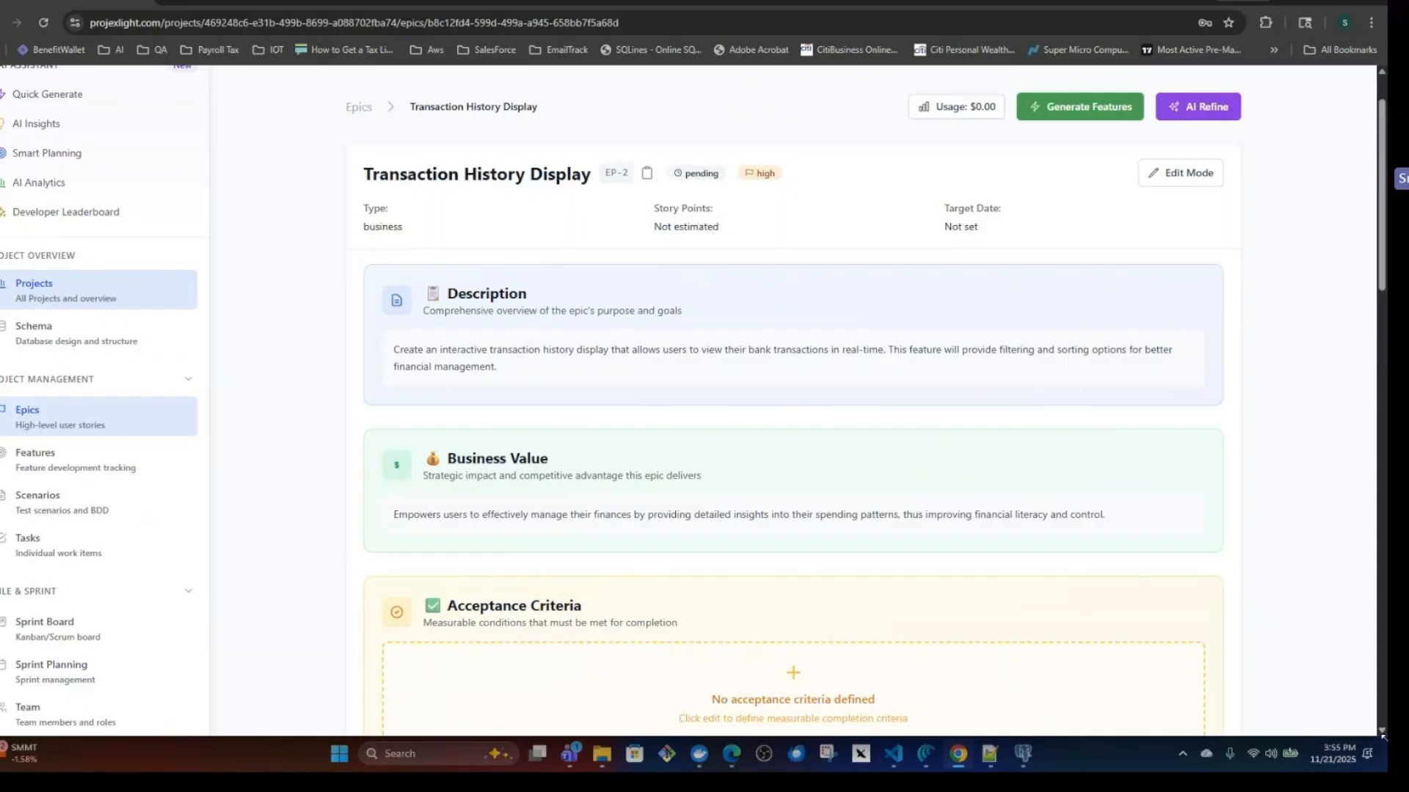
scroll(1085, 220, "up", 1)
left_click(1085, 184)
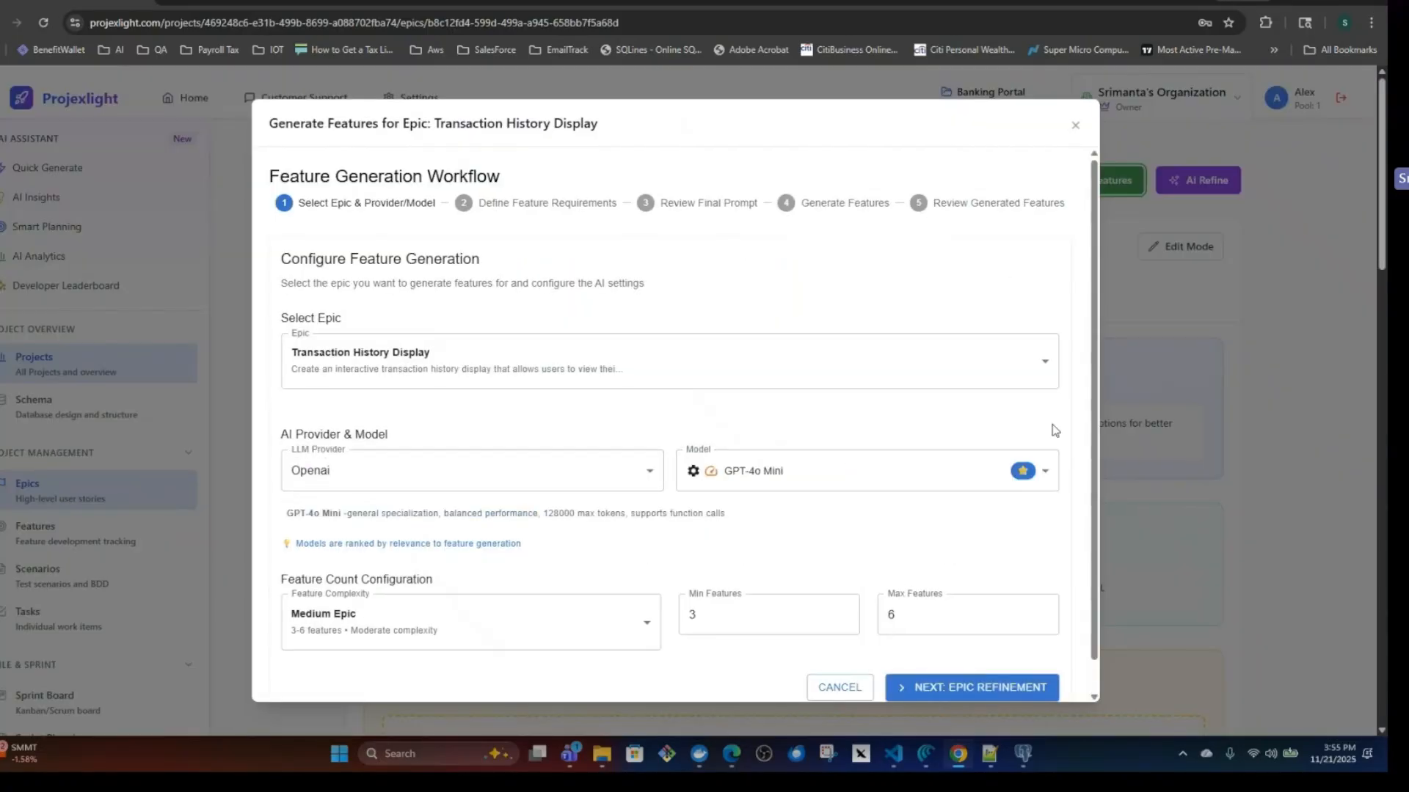
left_click(845, 690)
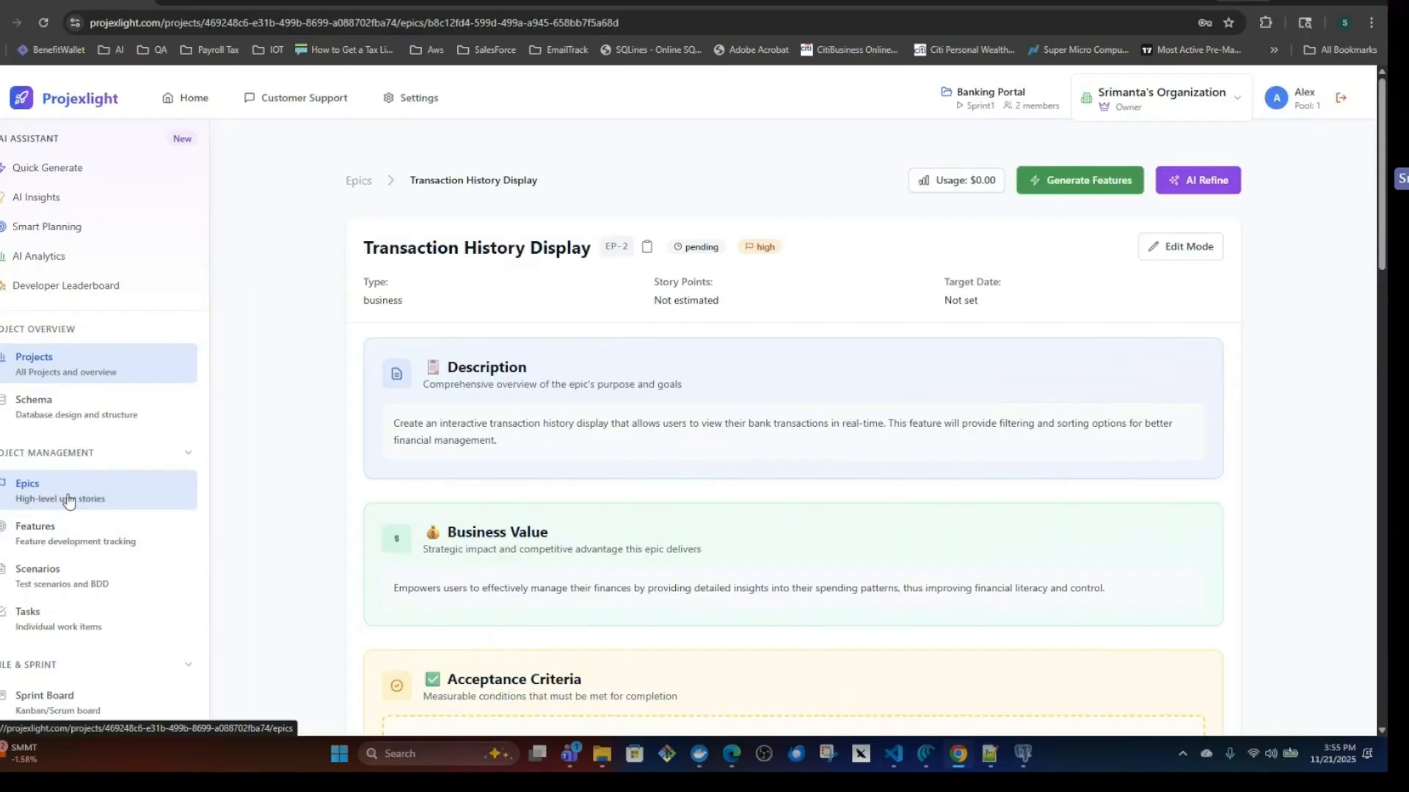
Open the Scalability and Performance Optimization feature from the Features list and review its description, acceptance criteria and technical notes.
left_click(62, 546)
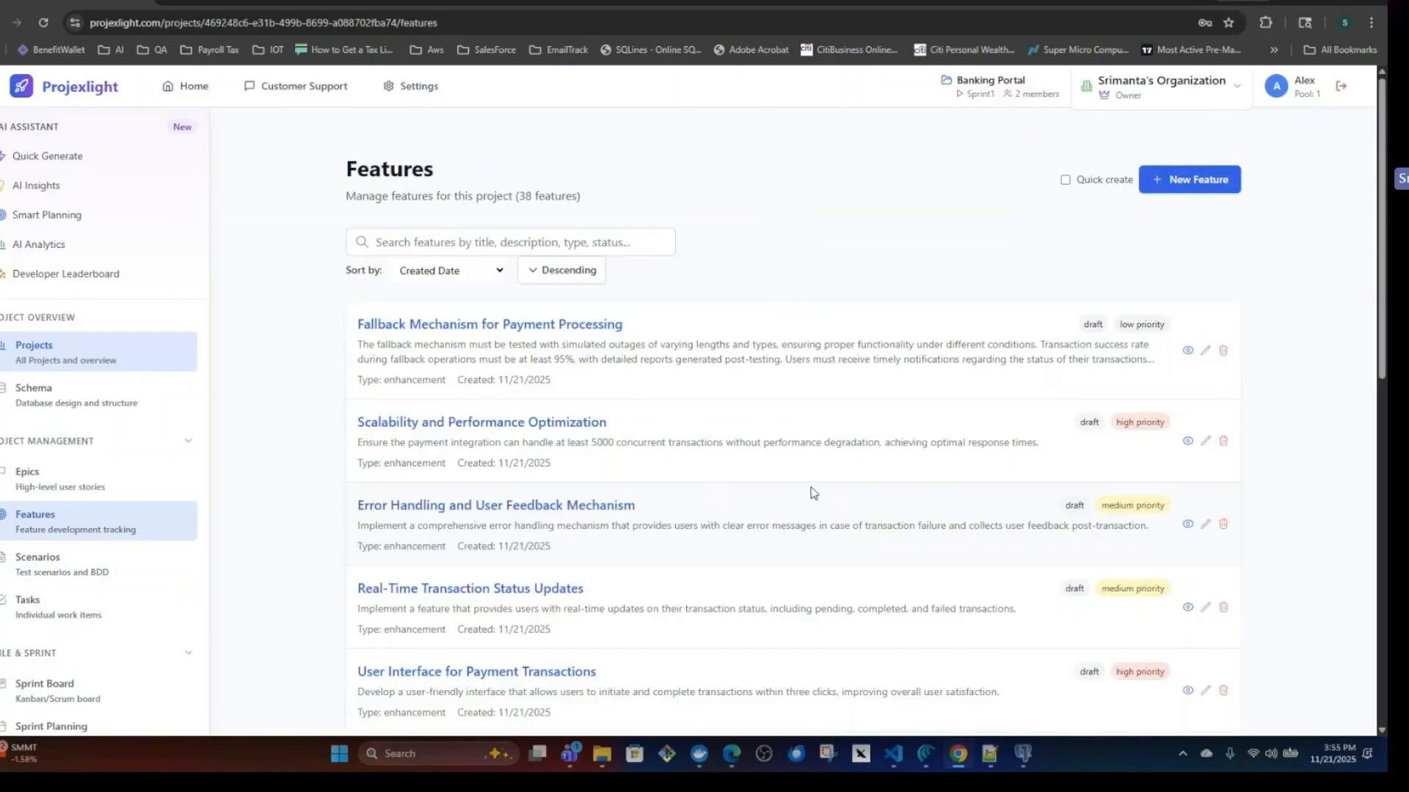
left_click(535, 424)
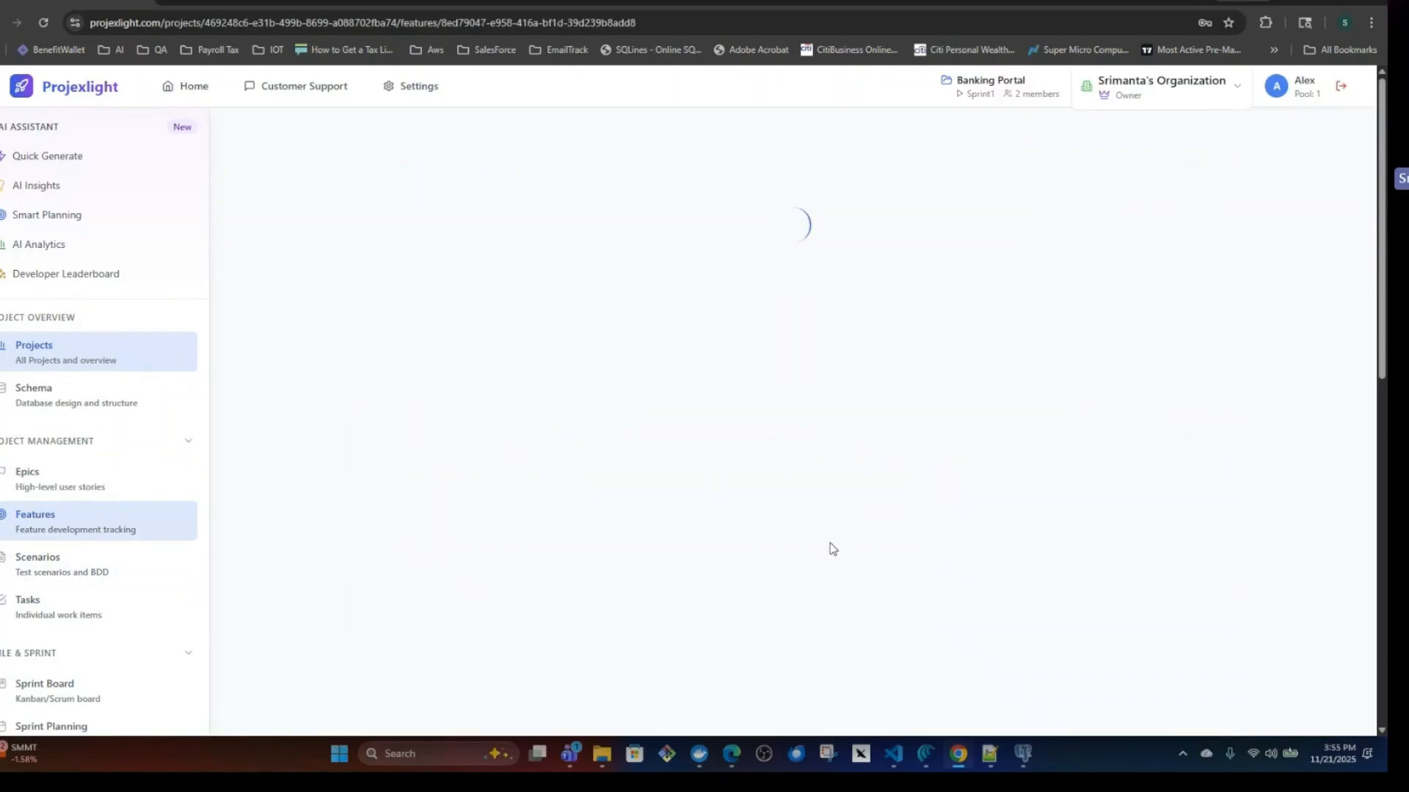
scroll(829, 543, "down", 3)
scroll(802, 534, "up", 3)
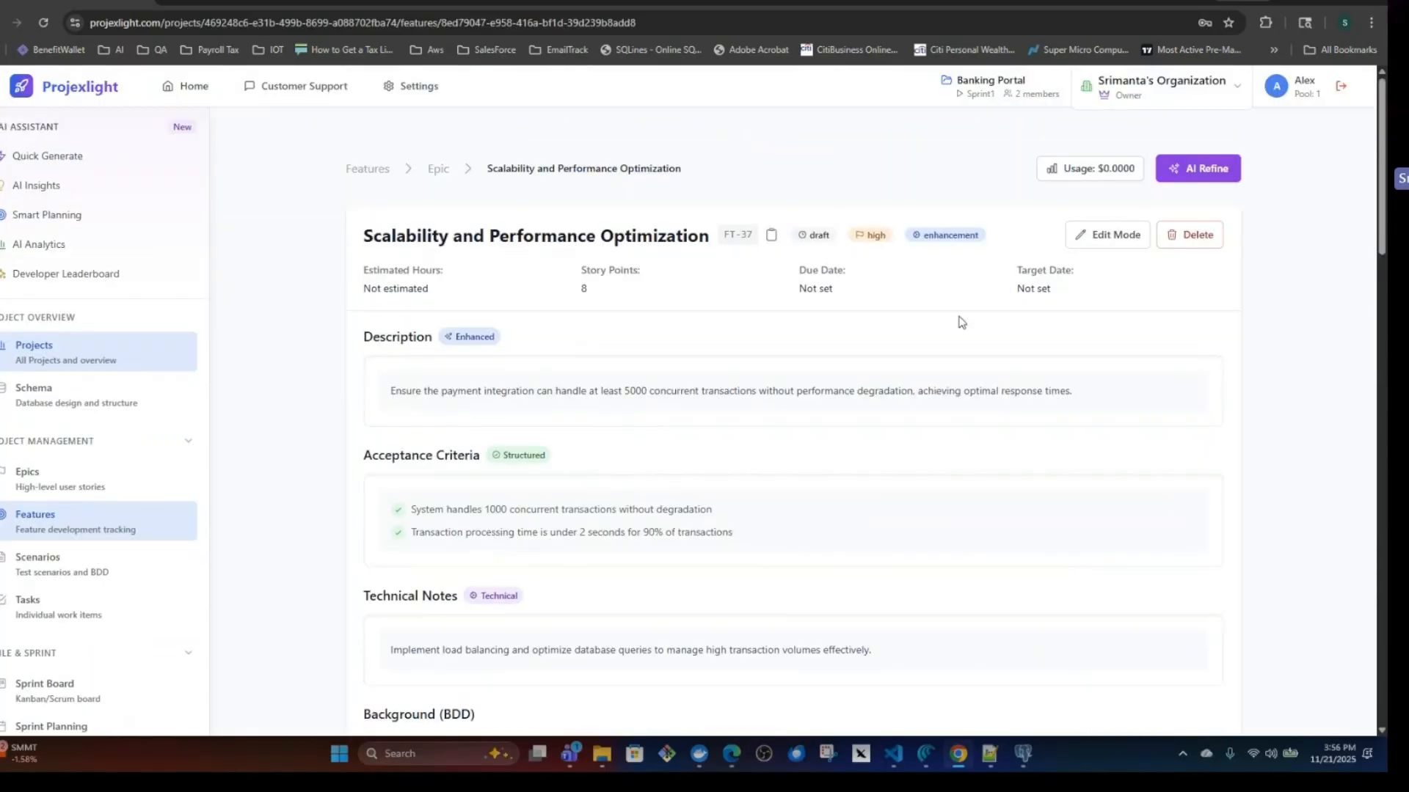
left_click_drag(389, 394, 1068, 394)
left_click(794, 443)
scroll(792, 503, "down", 4)
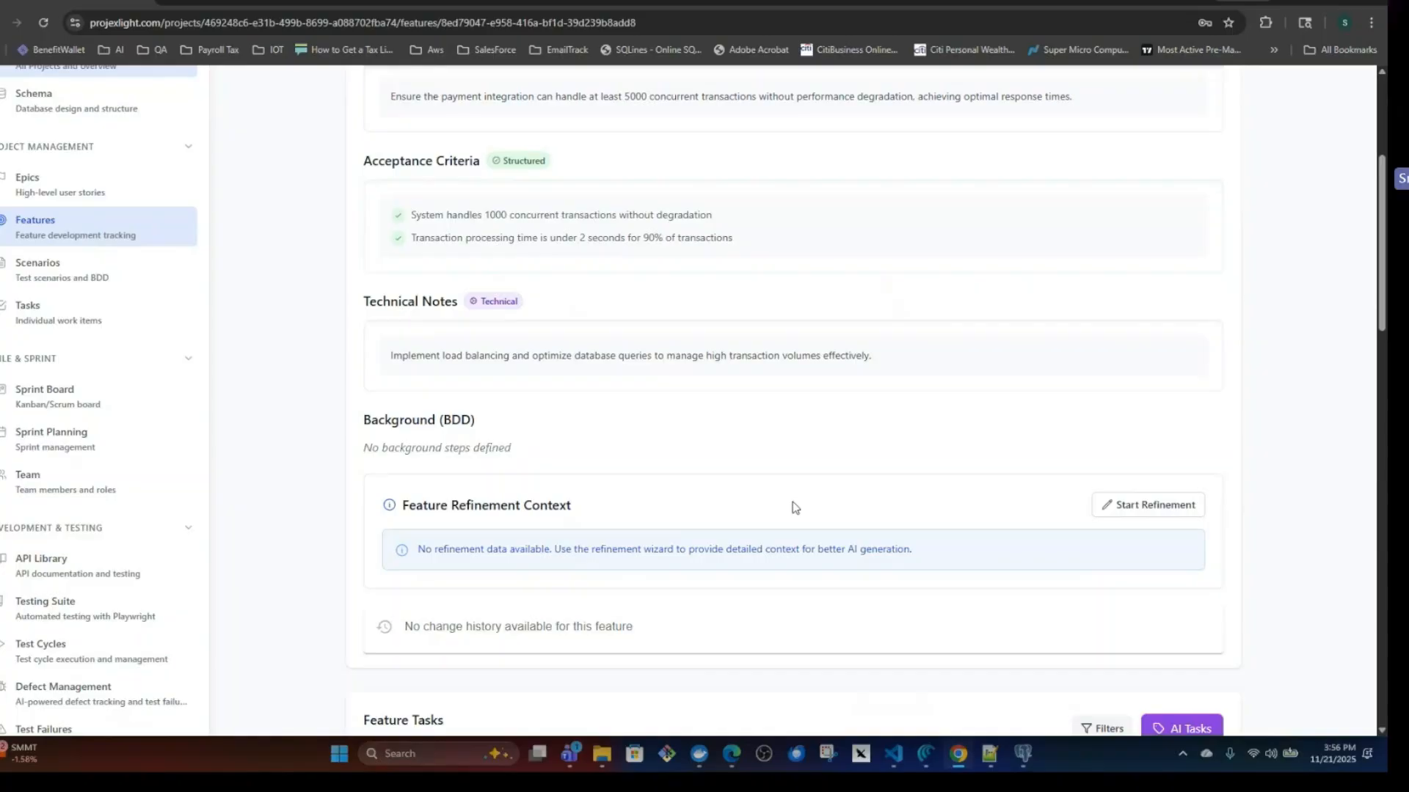
Open the Session Expiration Handling scenario, review its BDD test definition, and bring up the Add And Statements editor.
left_click(49, 275)
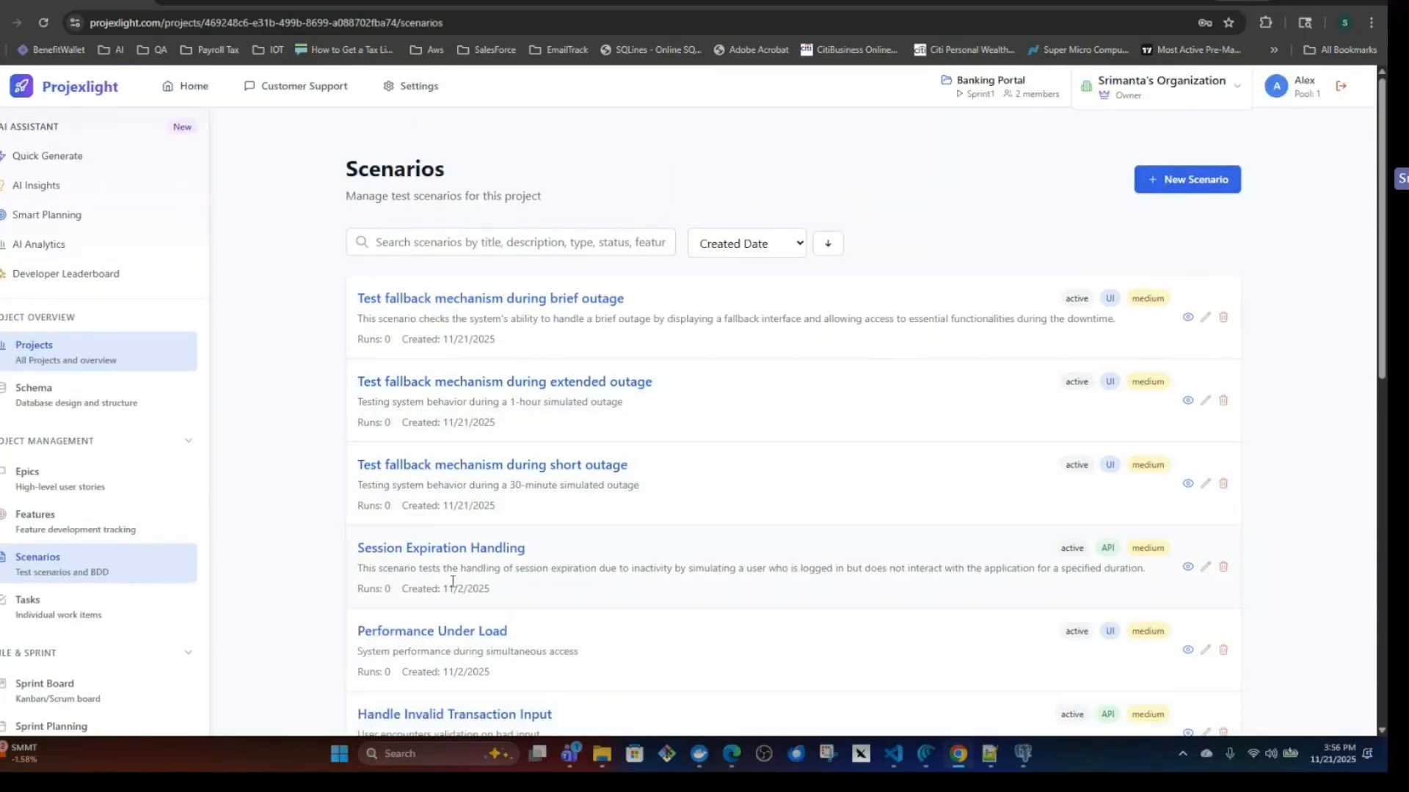
left_click(466, 552)
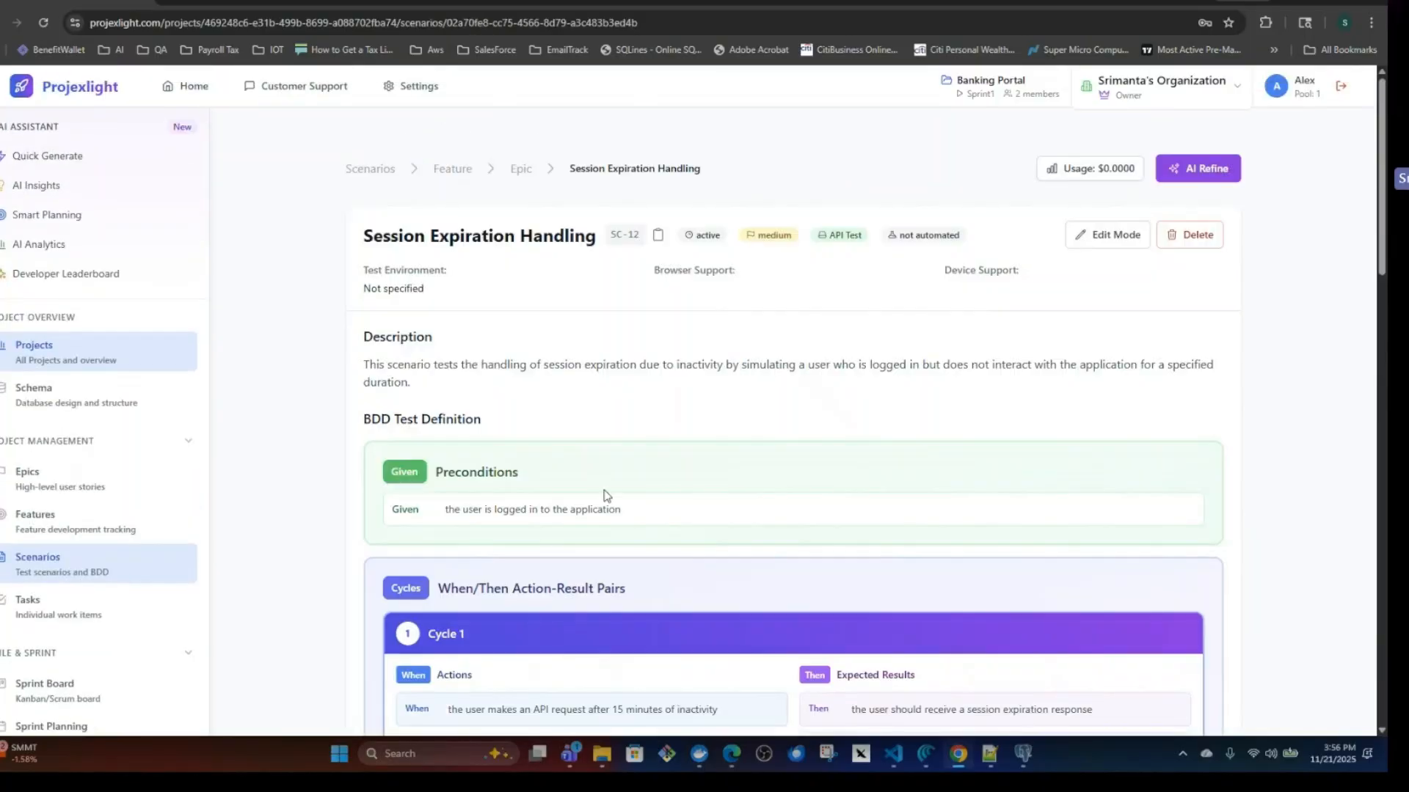
scroll(661, 496, "down", 3)
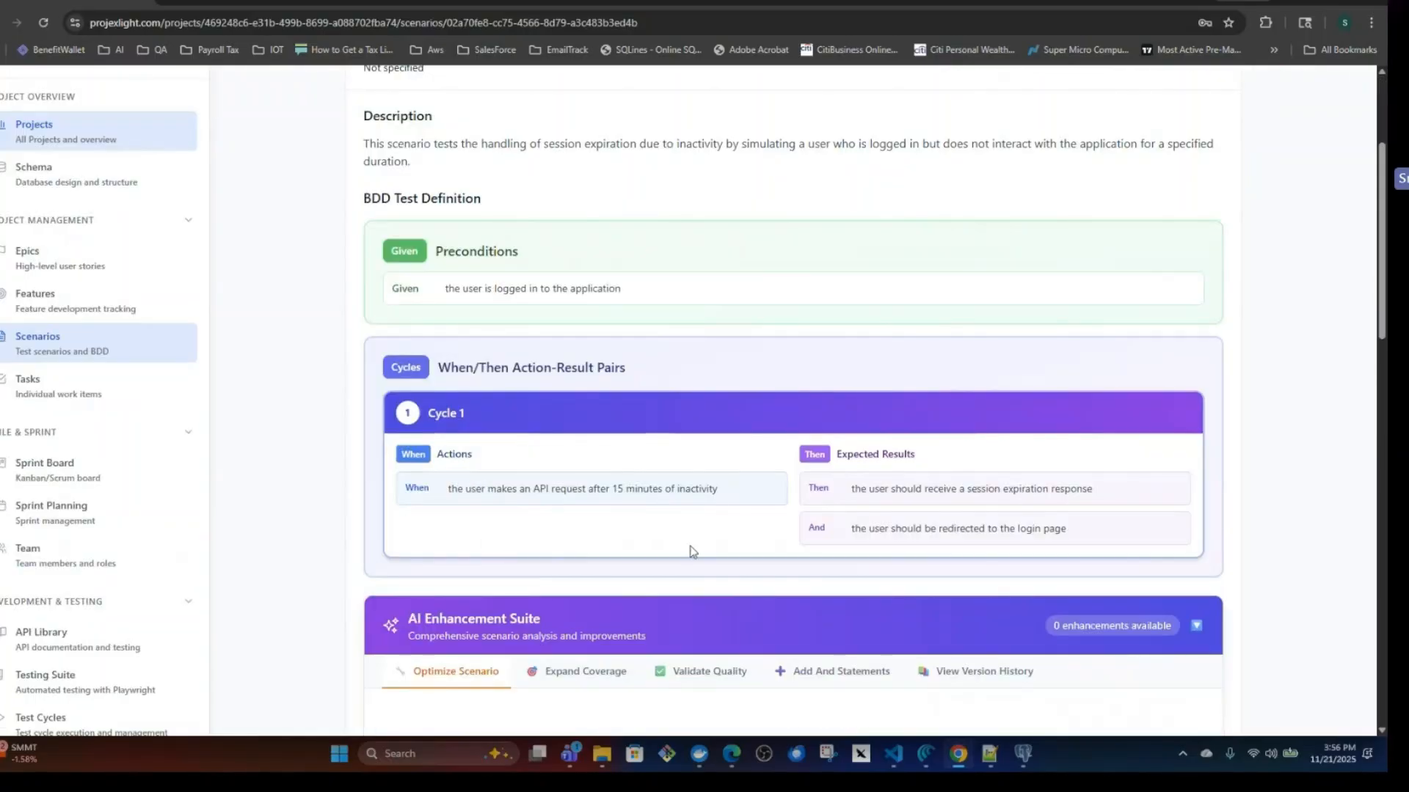
scroll(690, 551, "down", 4)
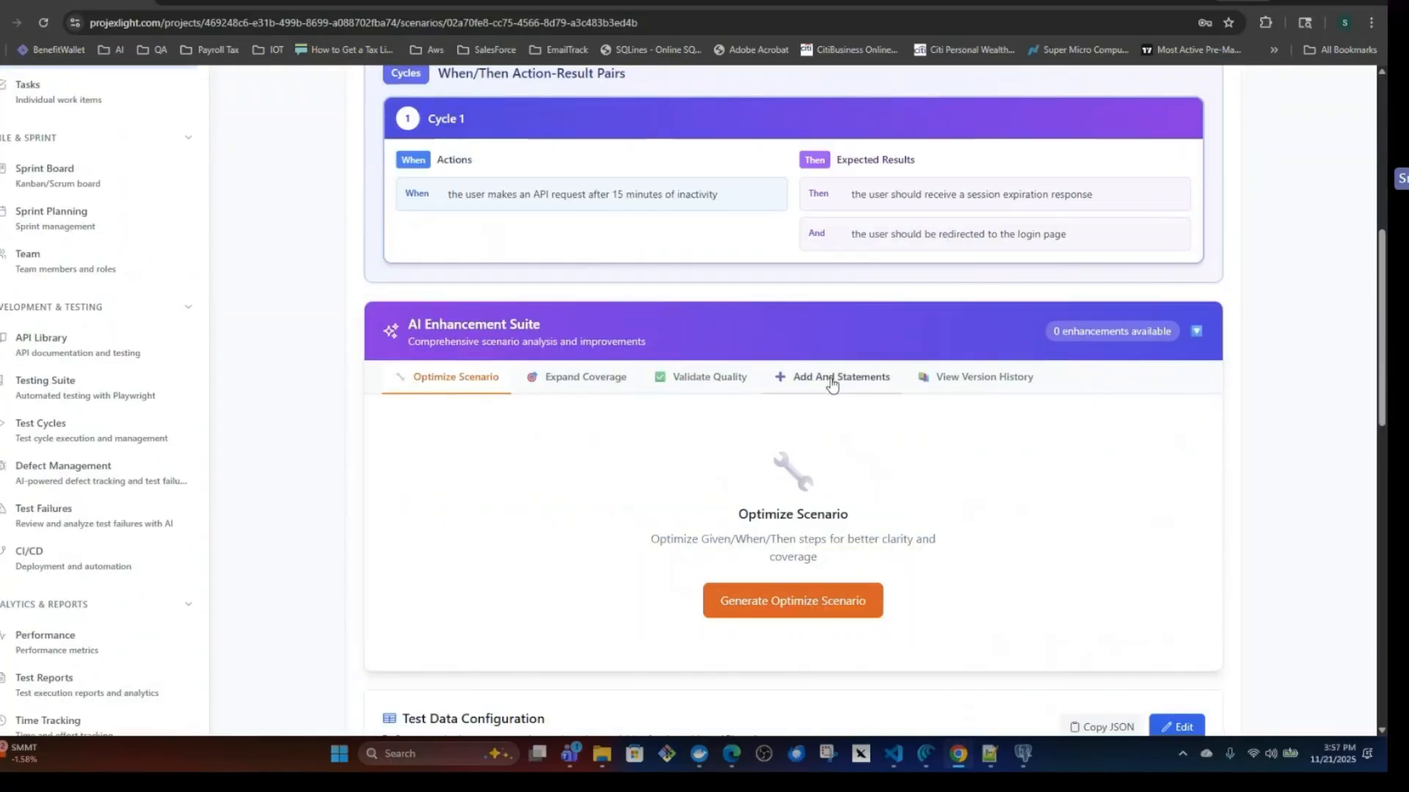
left_click(831, 378)
left_click(812, 602)
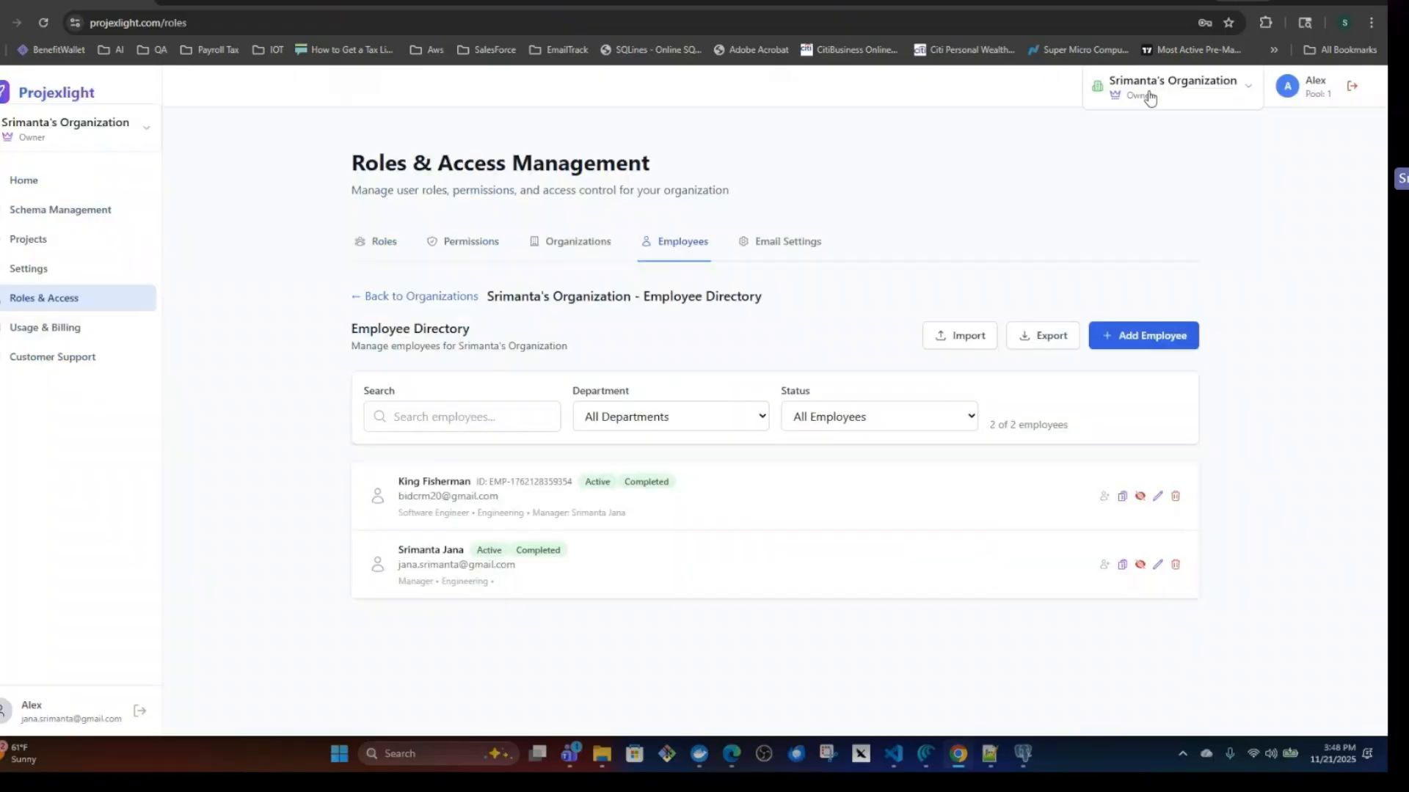
left_click(1149, 98)
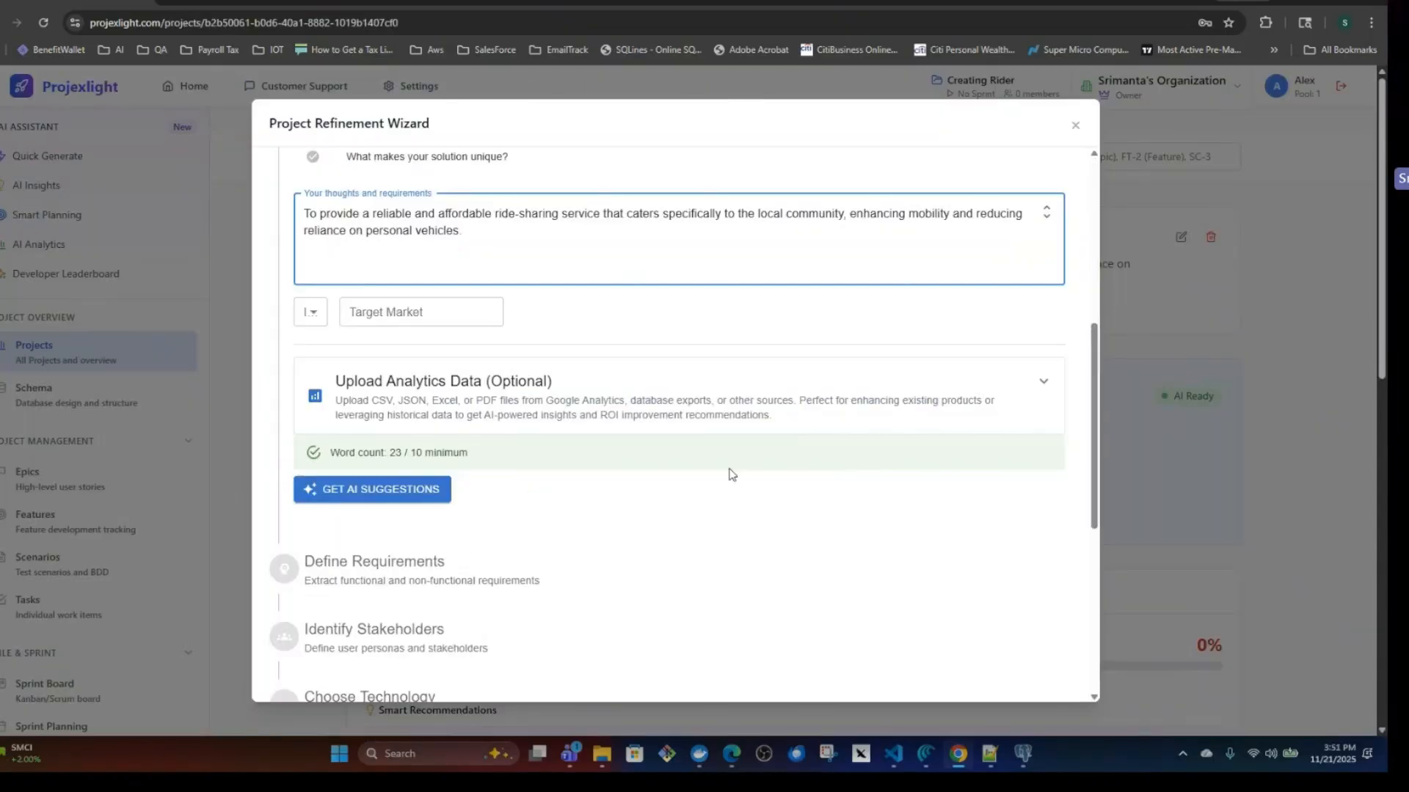
scroll(731, 473, "up", 2)
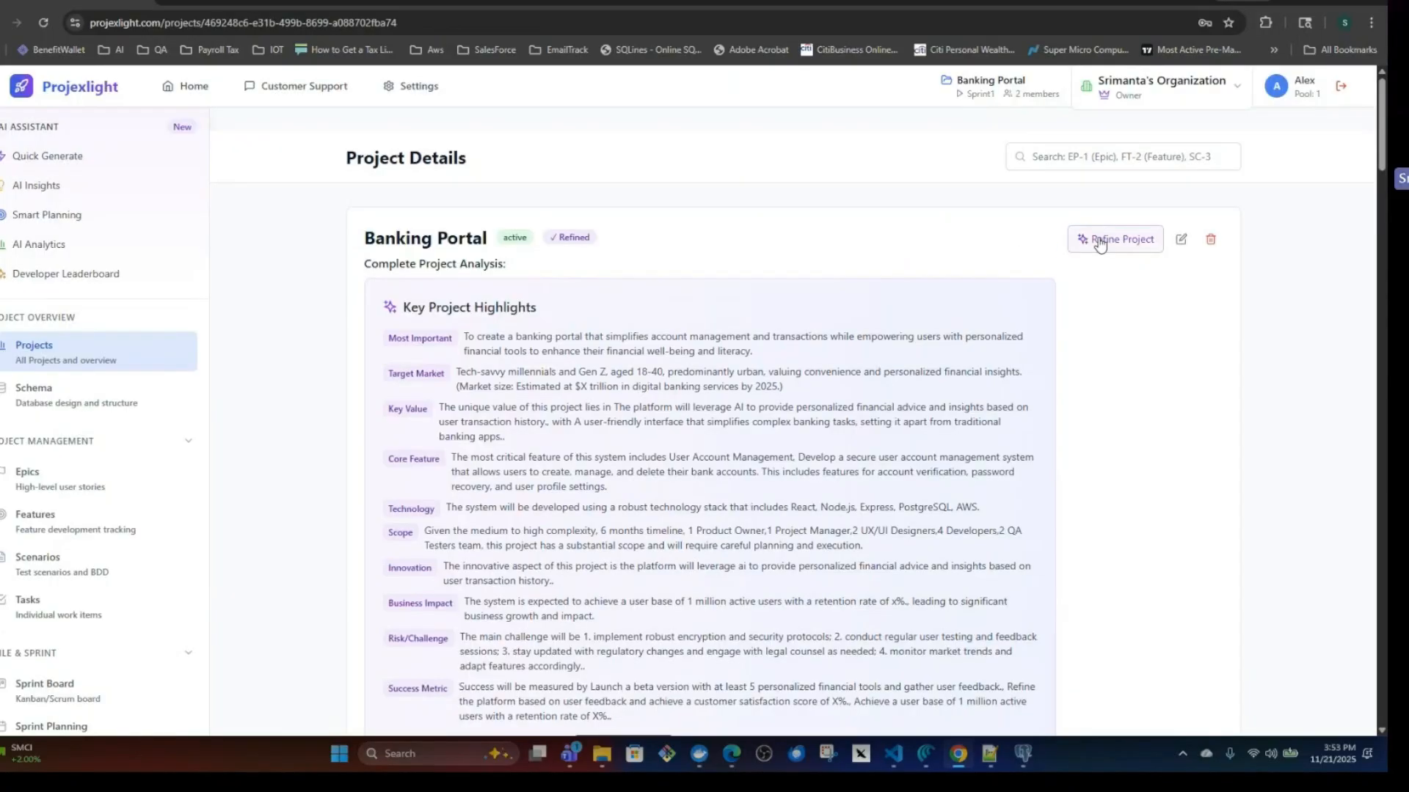
left_click(1098, 244)
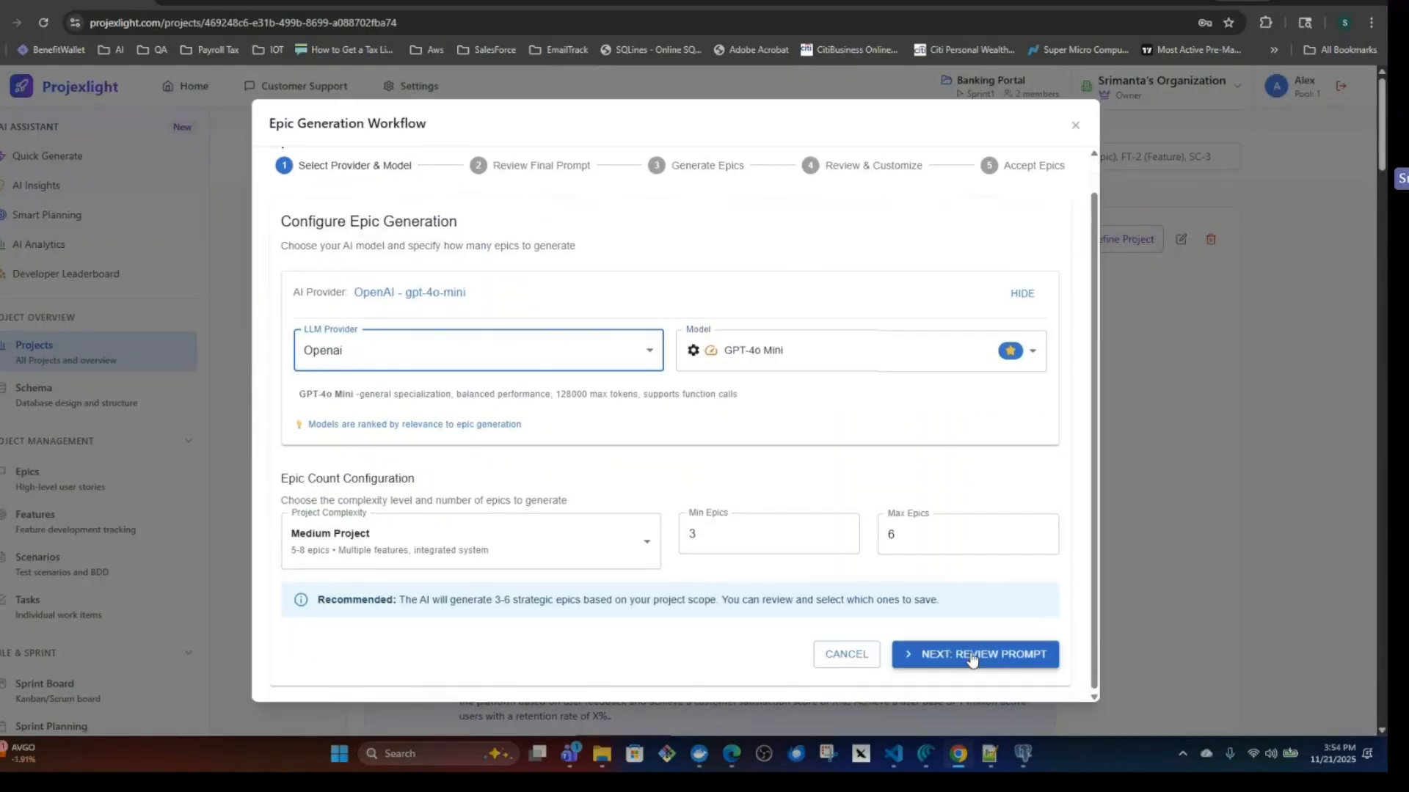
left_click(972, 735)
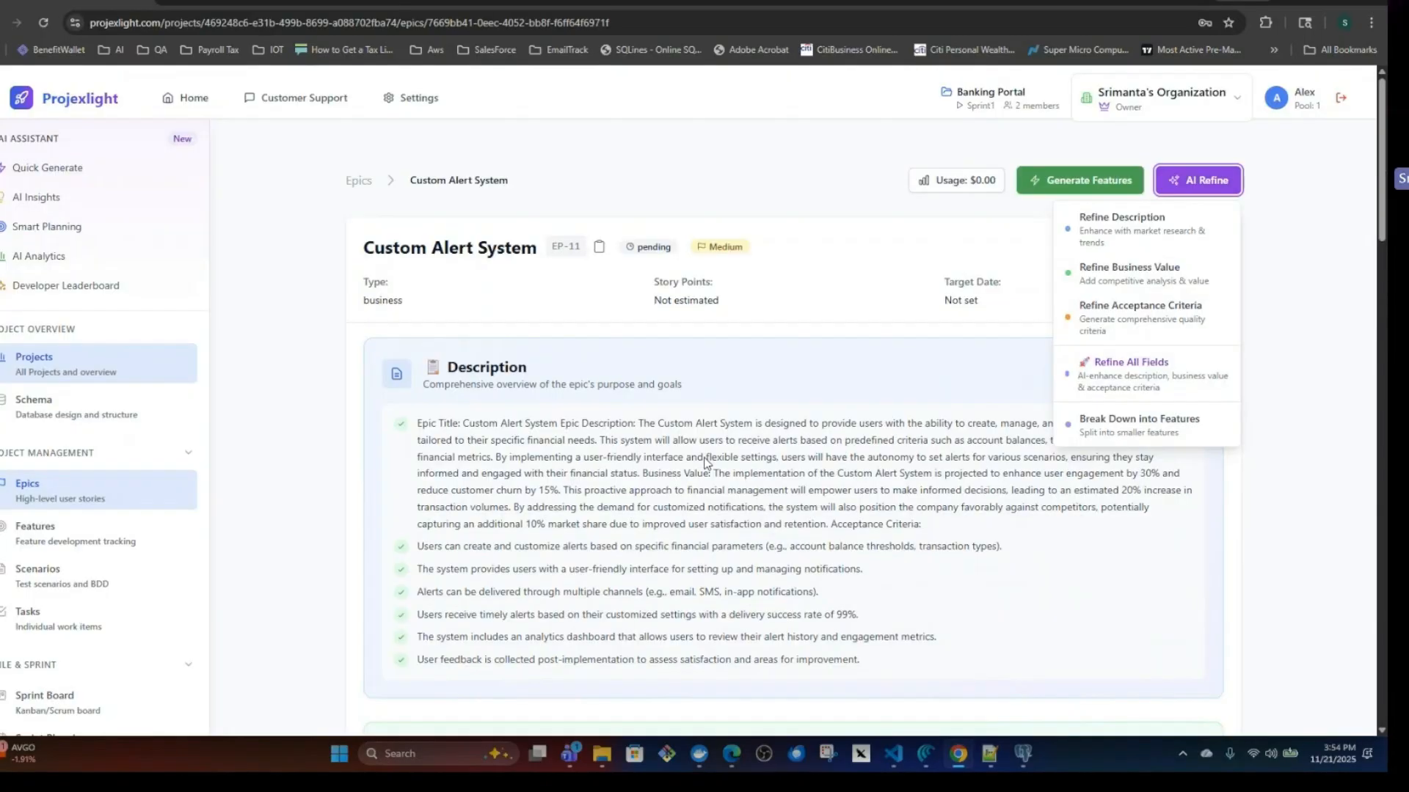
scroll(705, 462, "down", 1)
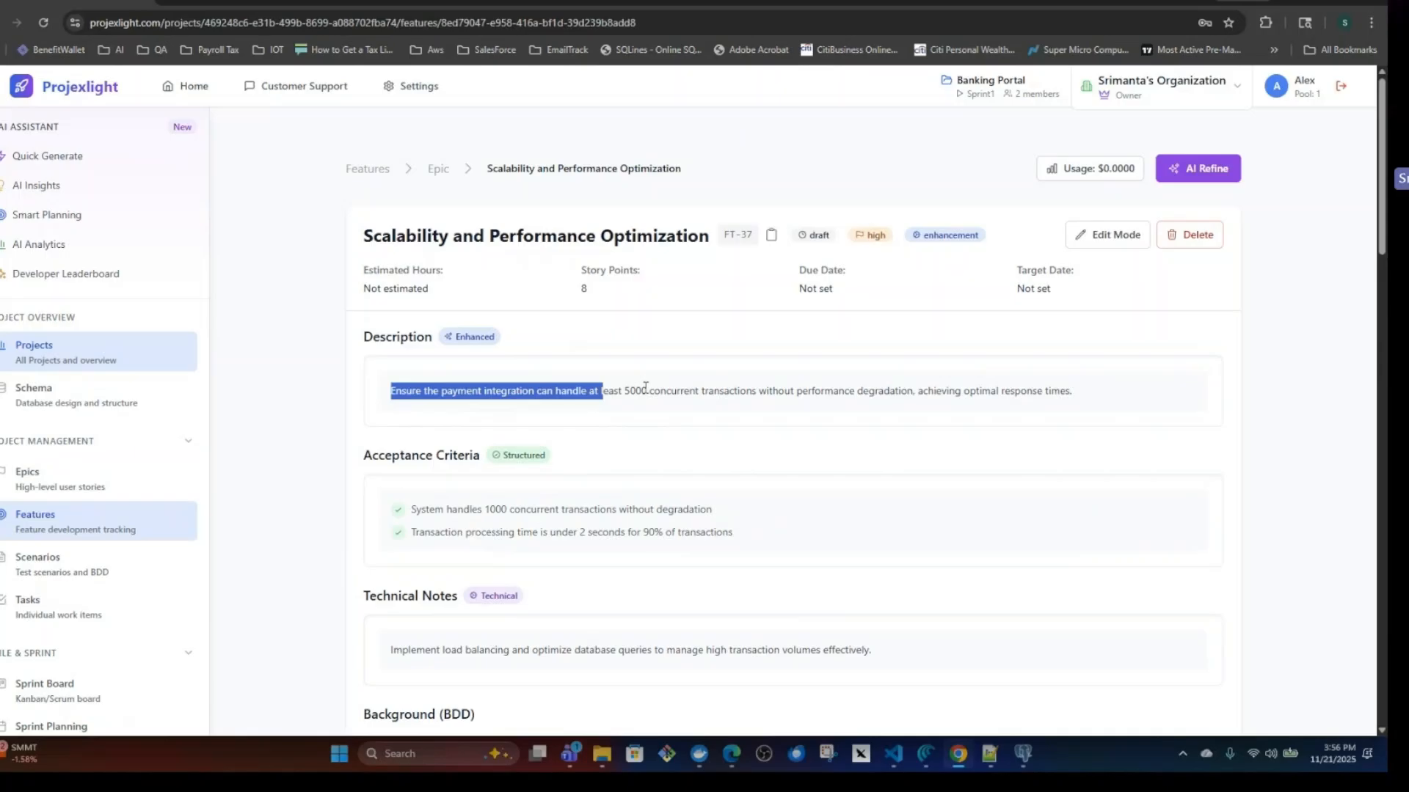
left_click(644, 389)
scroll(793, 507, "down", 4)
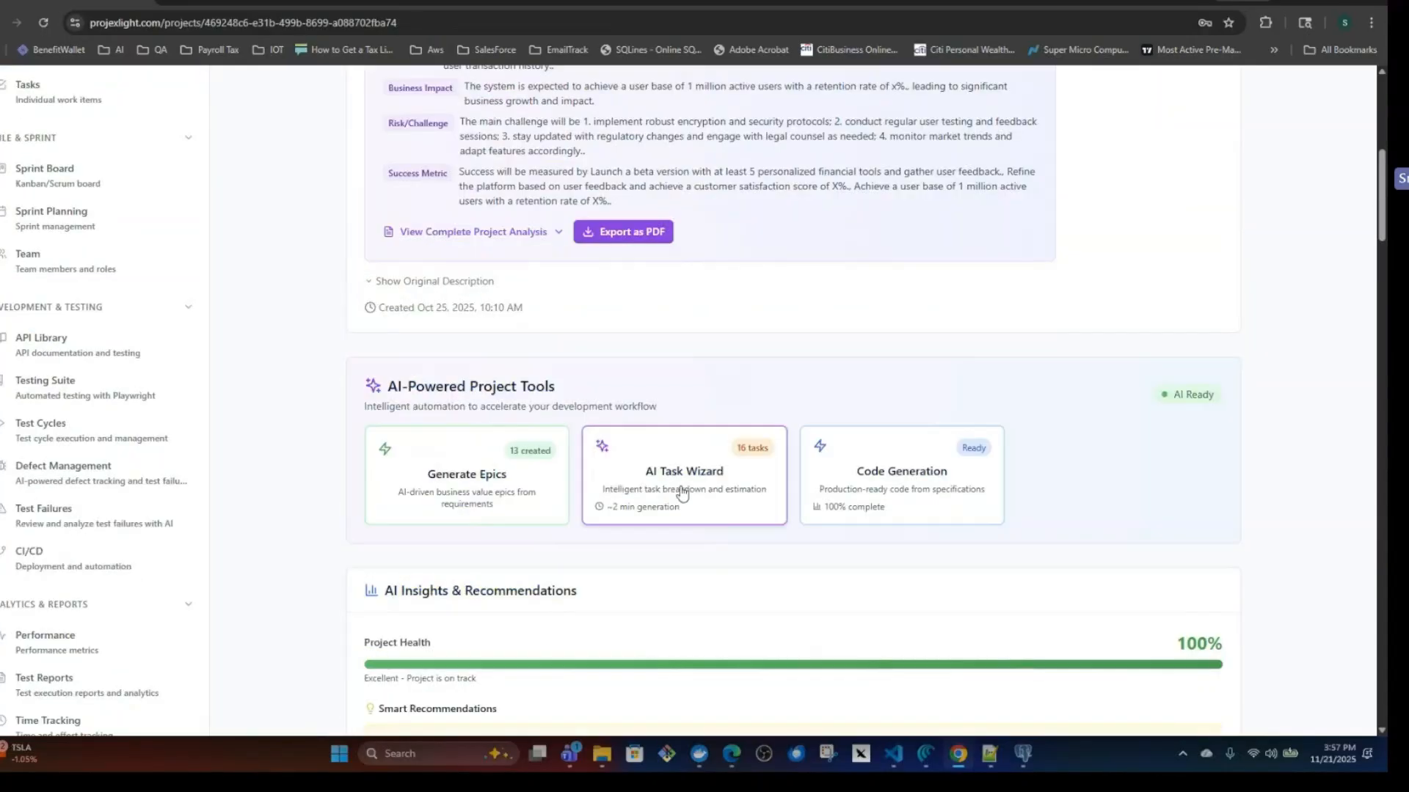
Open the AI Task Wizard for the Banking Portal project, select the Functional Tasks category, and look through the configuration before closing it.
left_click(676, 487)
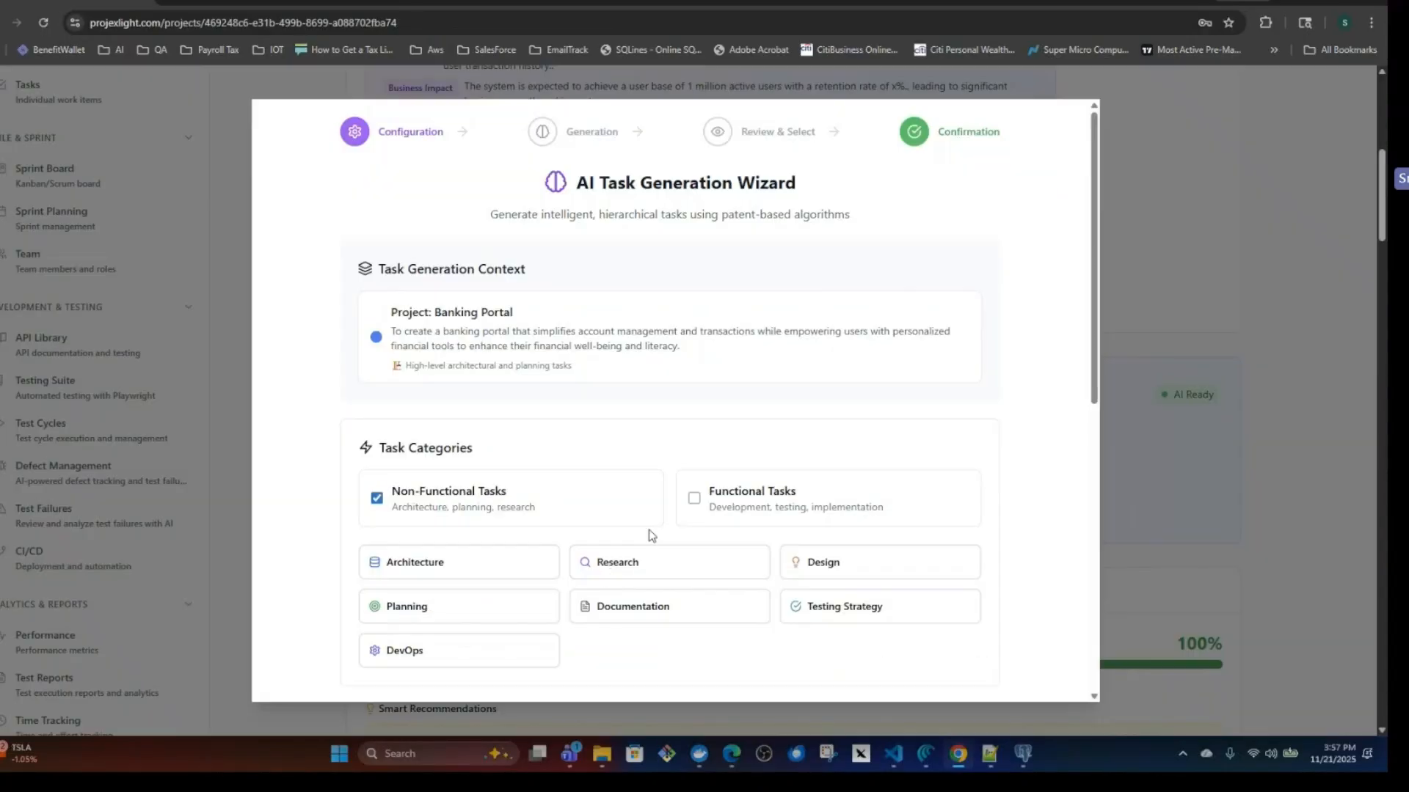
left_click(693, 498)
scroll(637, 409, "down", 4)
scroll(637, 409, "up", 3)
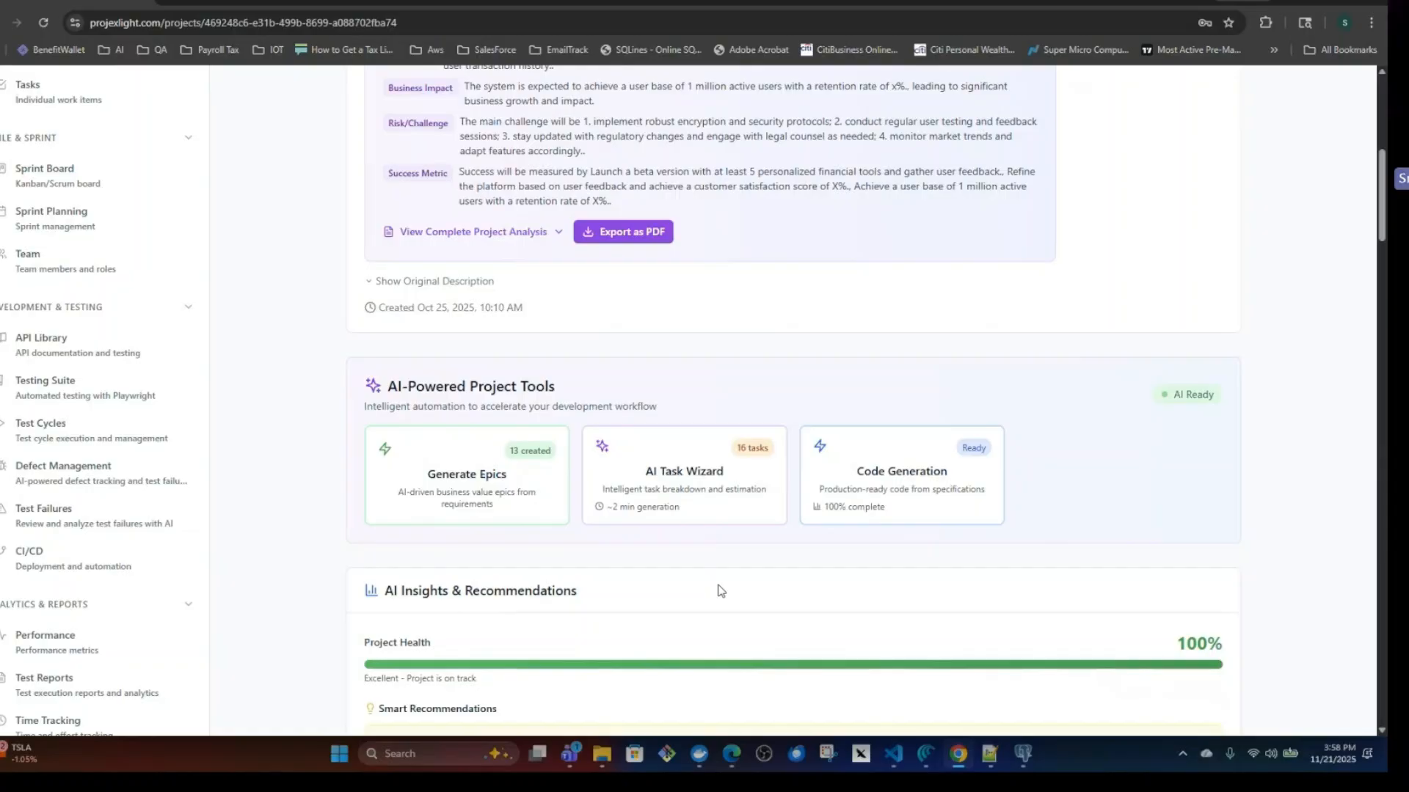
Open the project's Team page, expand Team1 to review its members and capacity, and view the Add Member form before closing it.
scroll(722, 590, "up", 4)
scroll(62, 345, "up", 1)
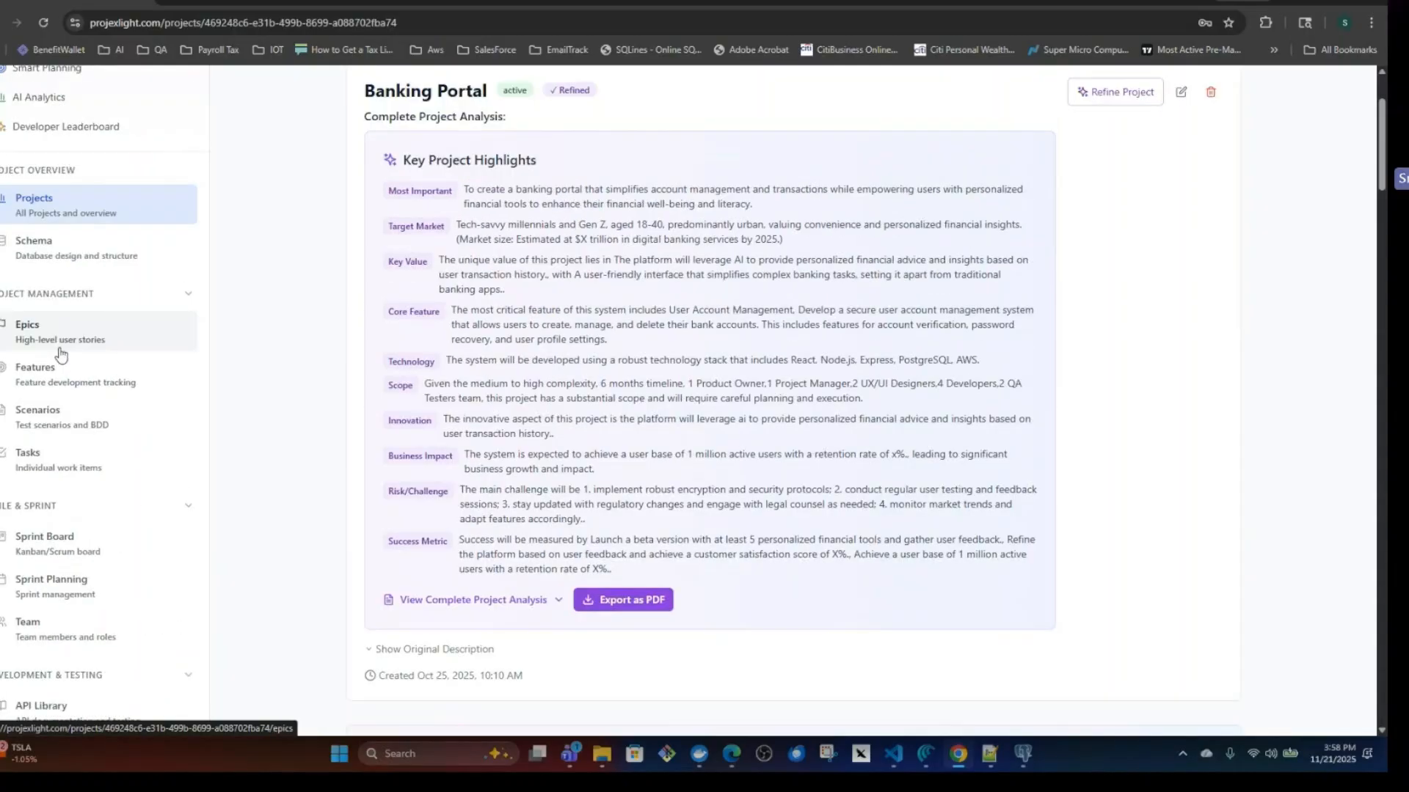
left_click(44, 627)
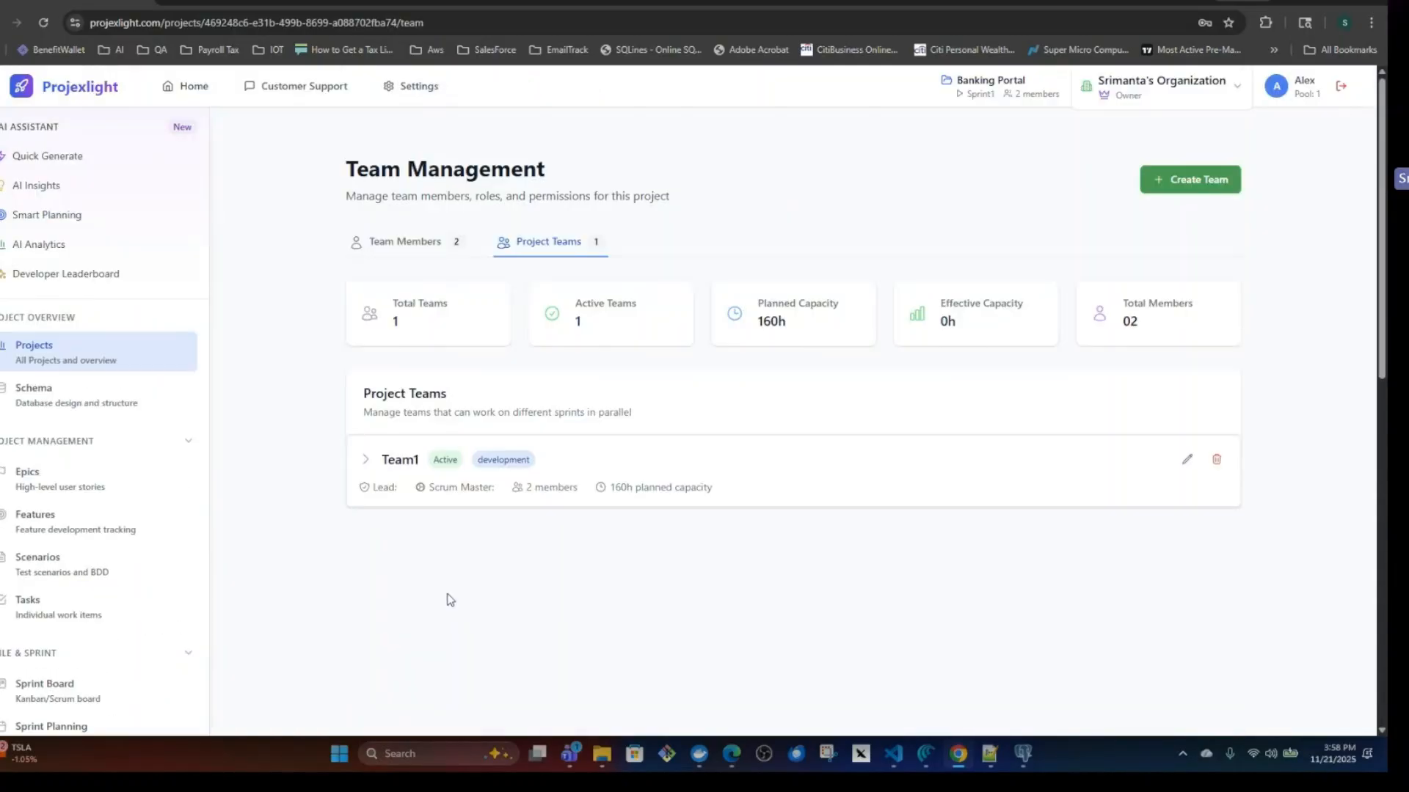
left_click(590, 499)
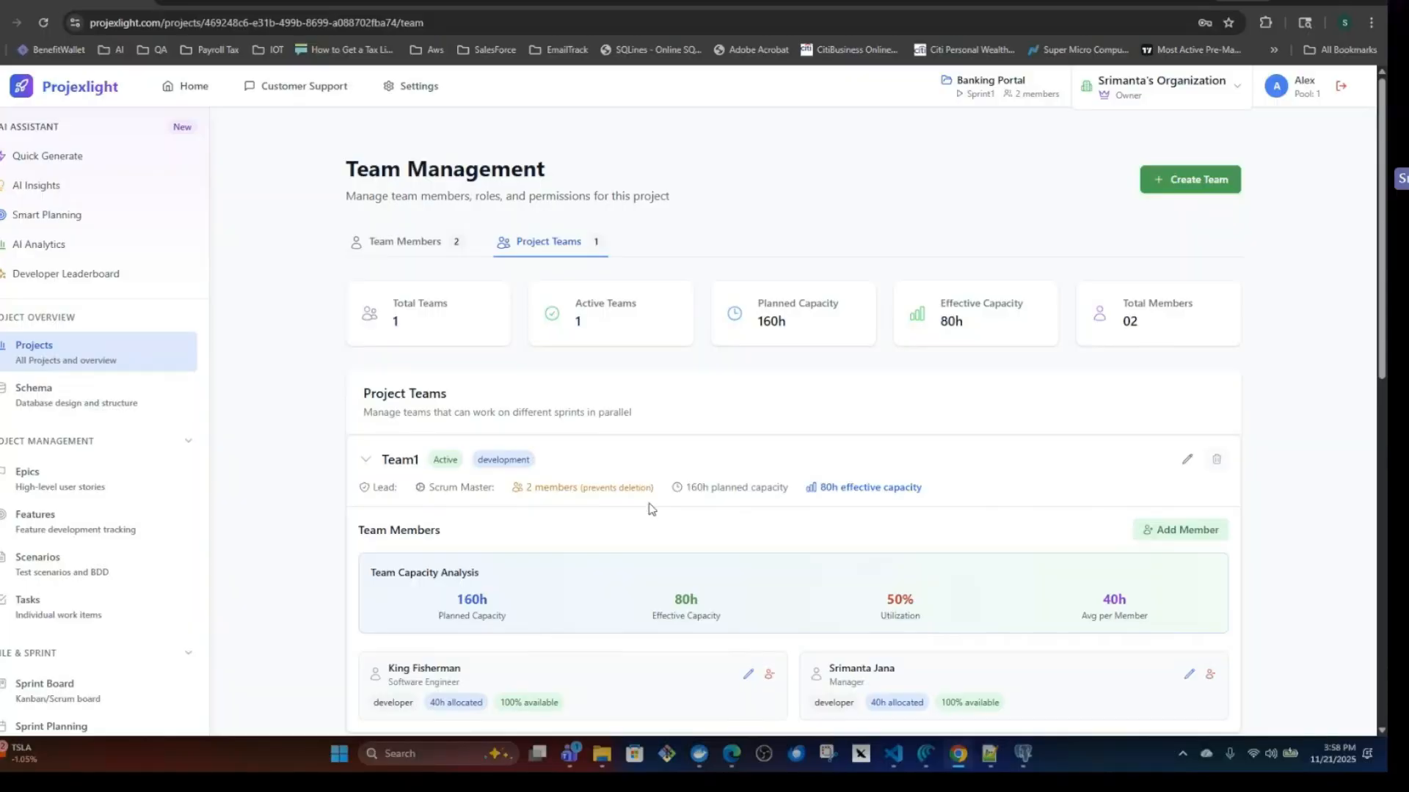
scroll(943, 490, "down", 3)
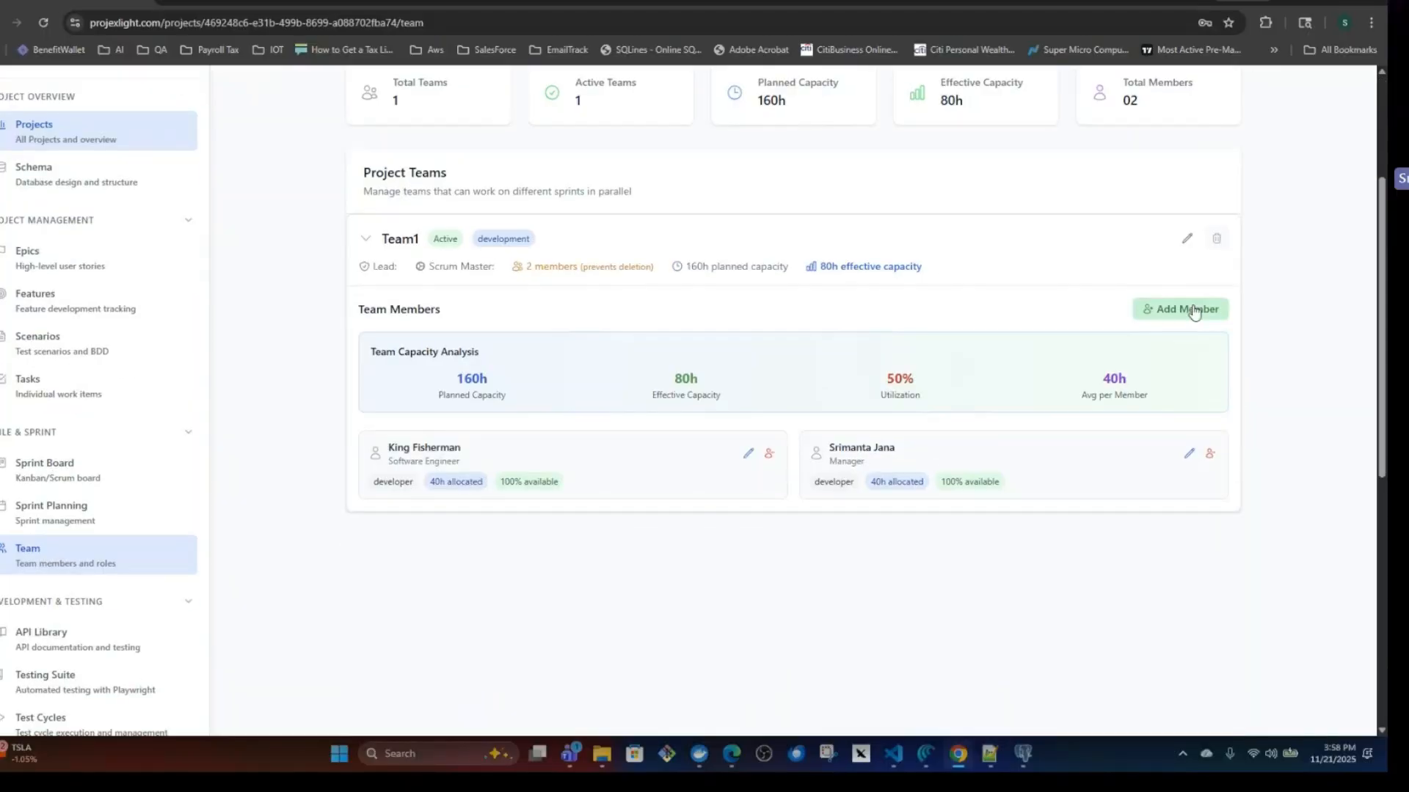
left_click(1148, 316)
left_click(889, 308)
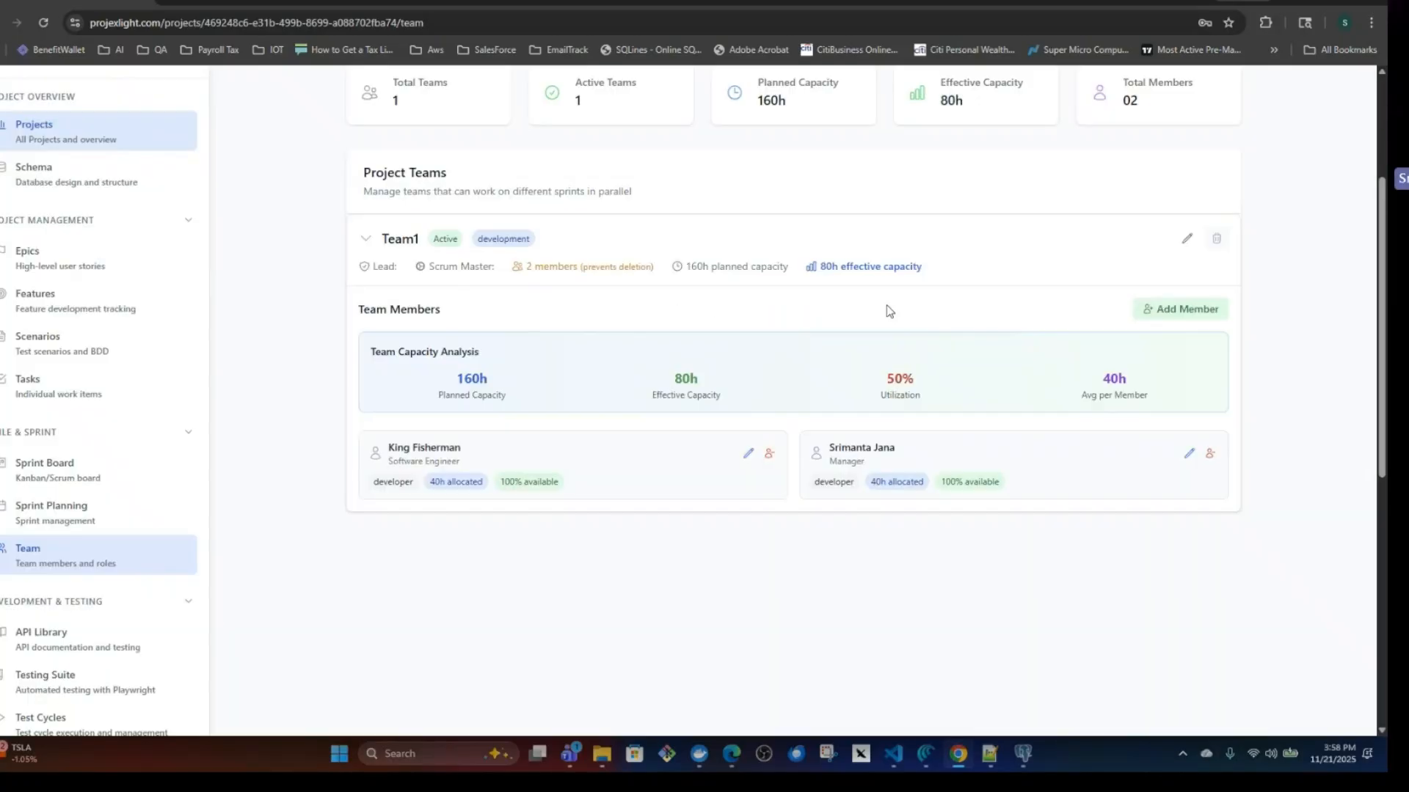
Open Sprint1 in Sprint Planning, filter its available features by the Data Security and Compliance Framework epic, and check the selected features.
scroll(673, 395, "up", 3)
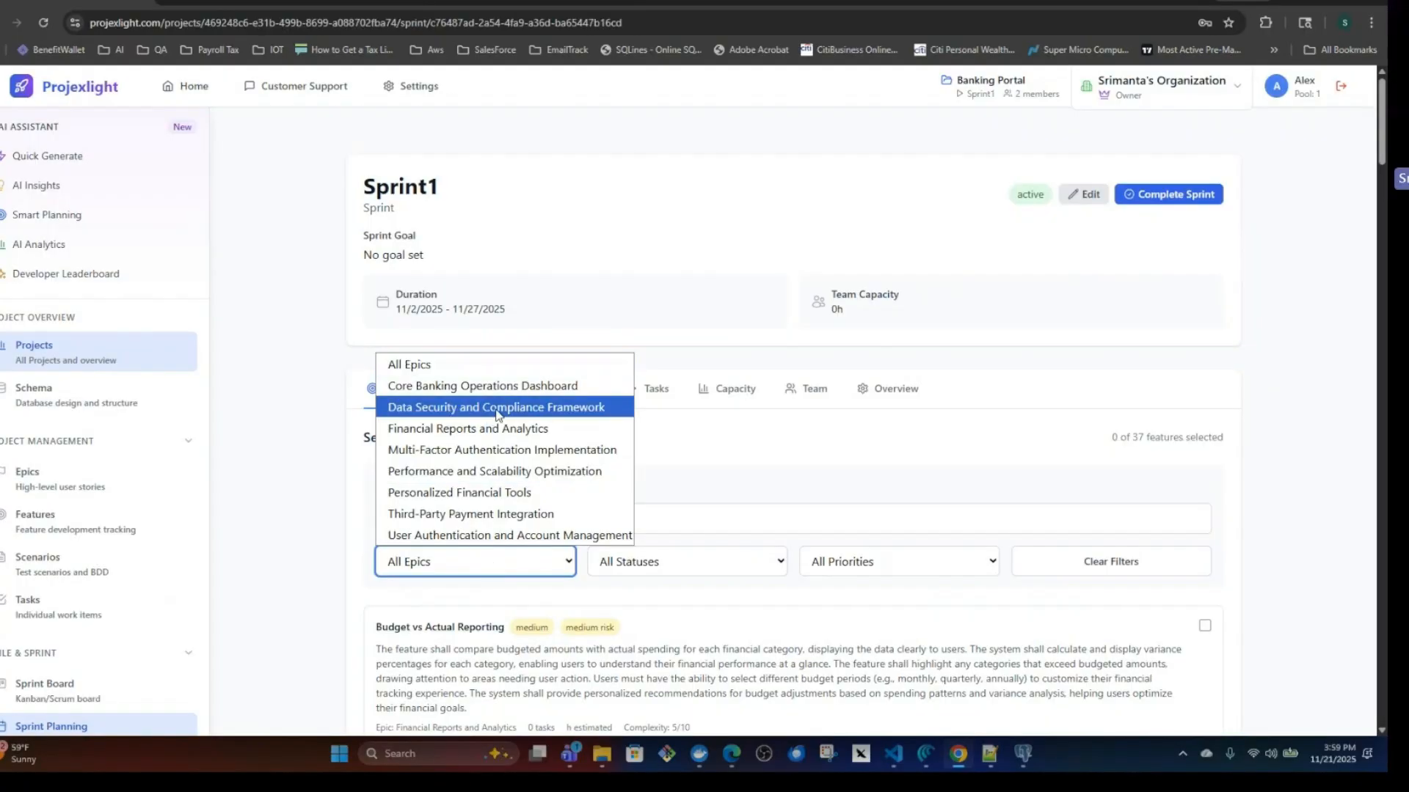
left_click(496, 416)
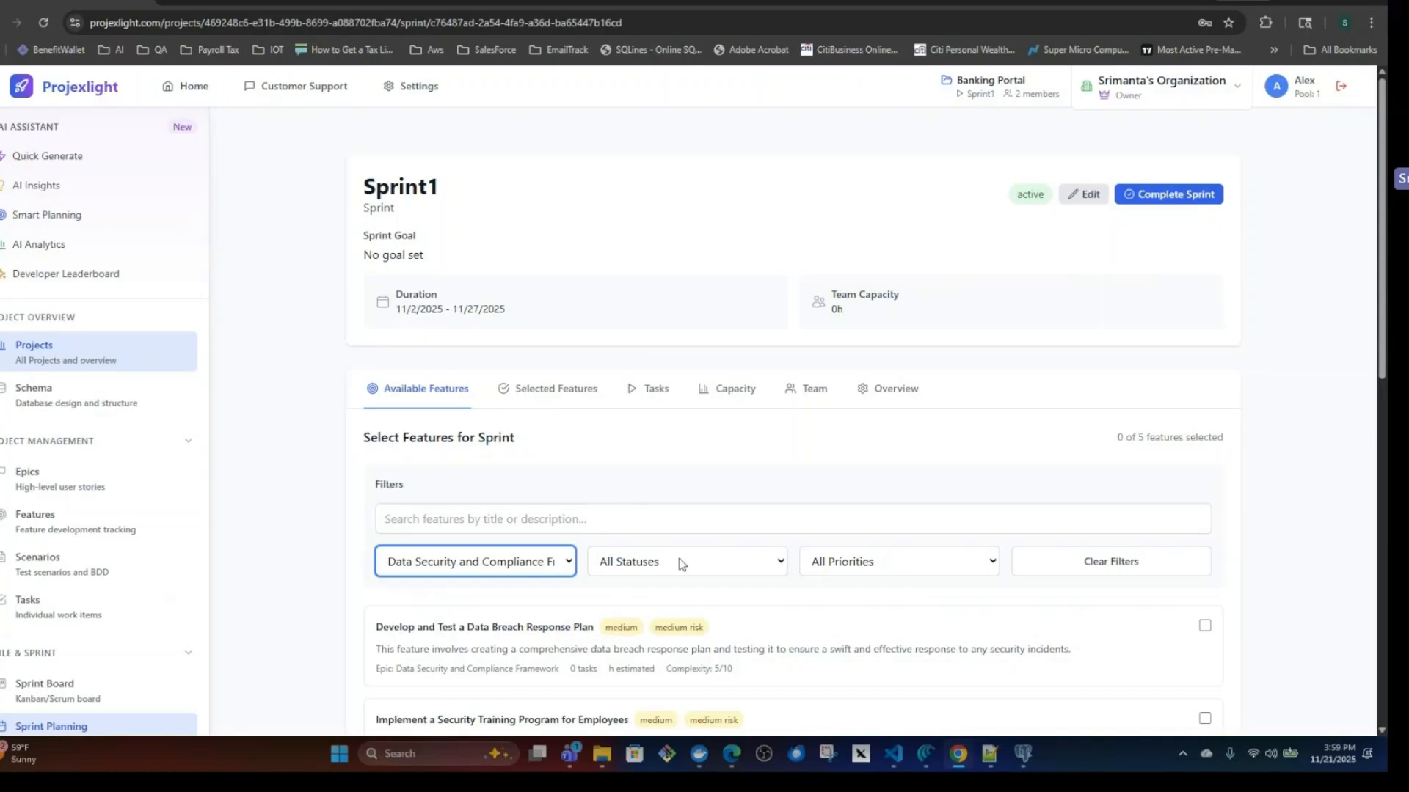
scroll(679, 563, "down", 3)
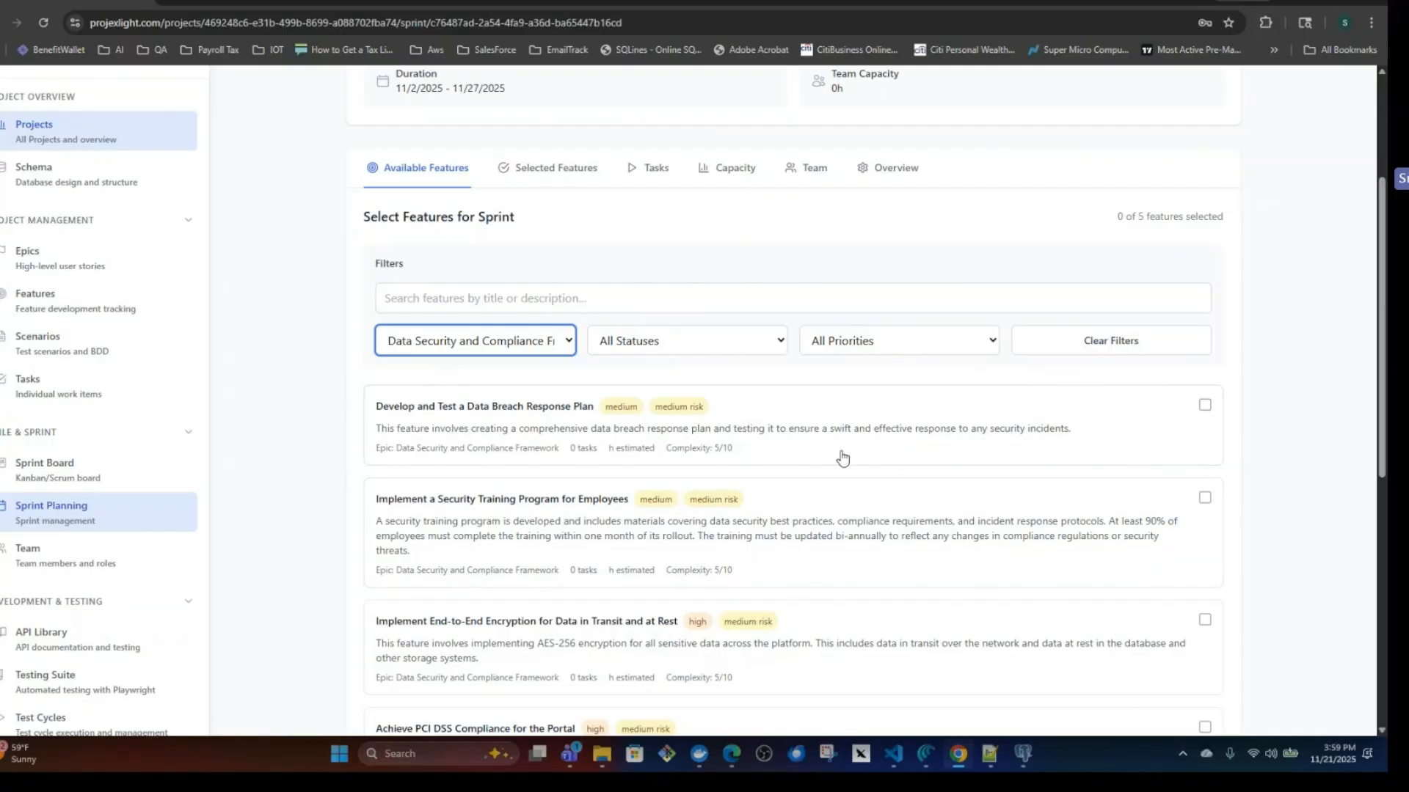
left_click(558, 170)
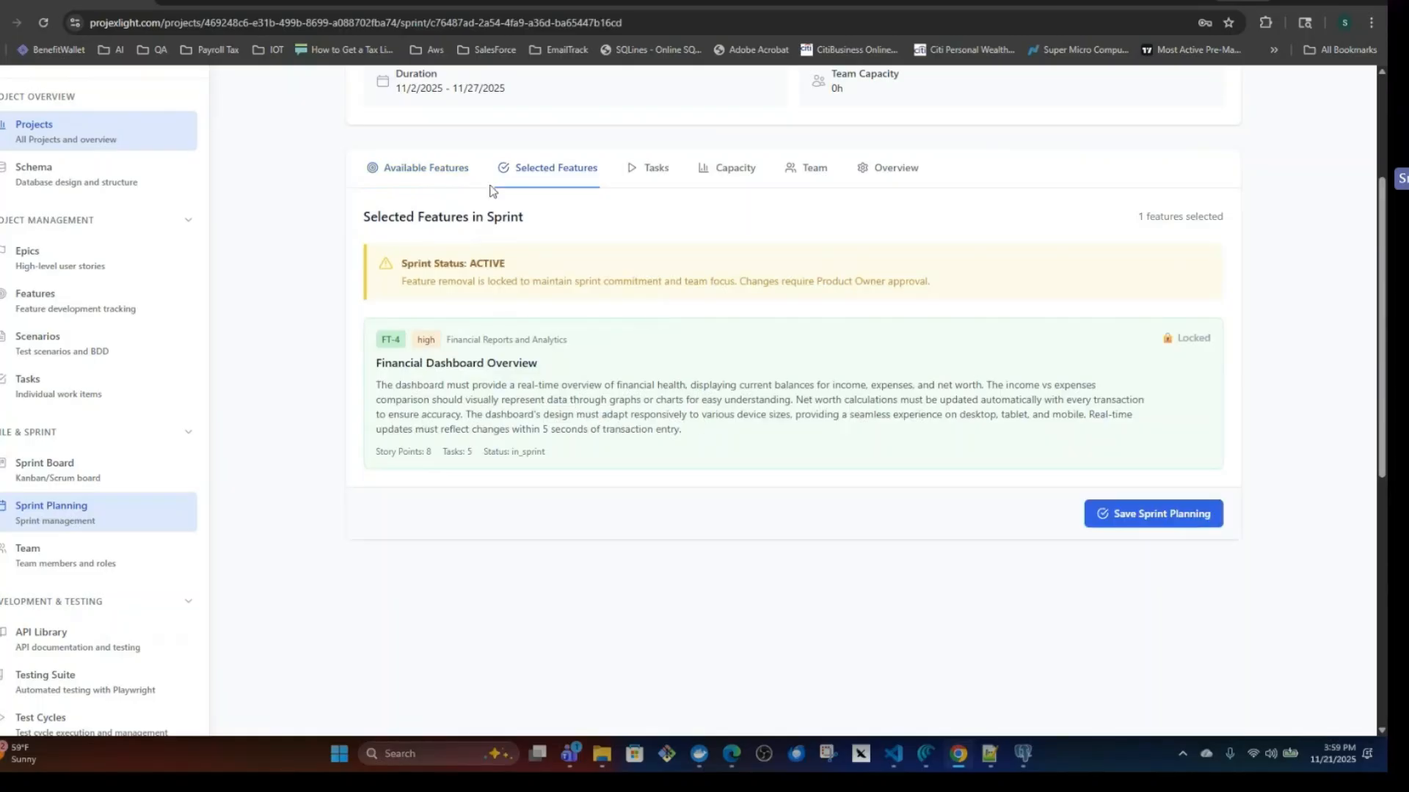
Look through Sprint1's capacity, team assignment and overview sections.
scroll(686, 374, "up", 3)
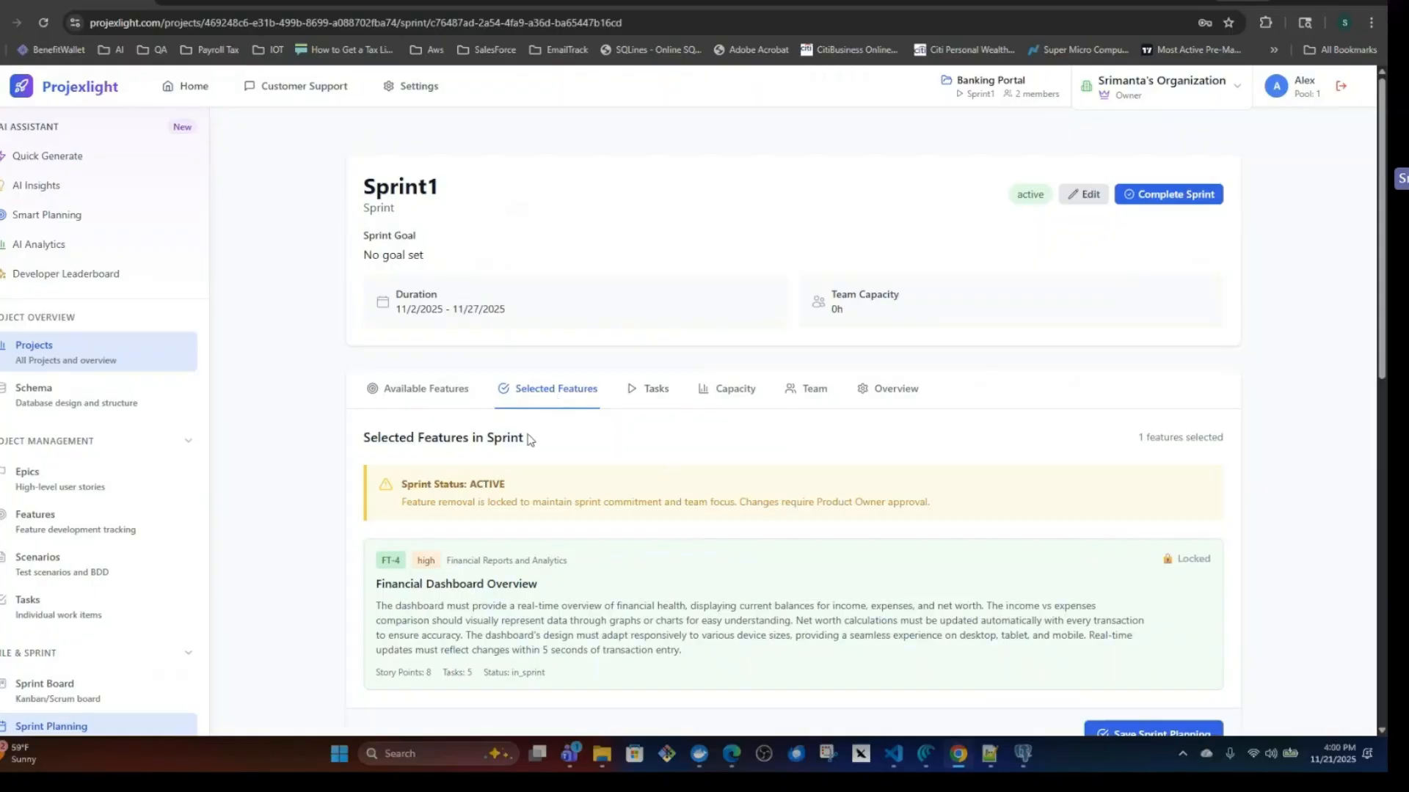
left_click(726, 388)
scroll(824, 277, "down", 2)
left_click(811, 210)
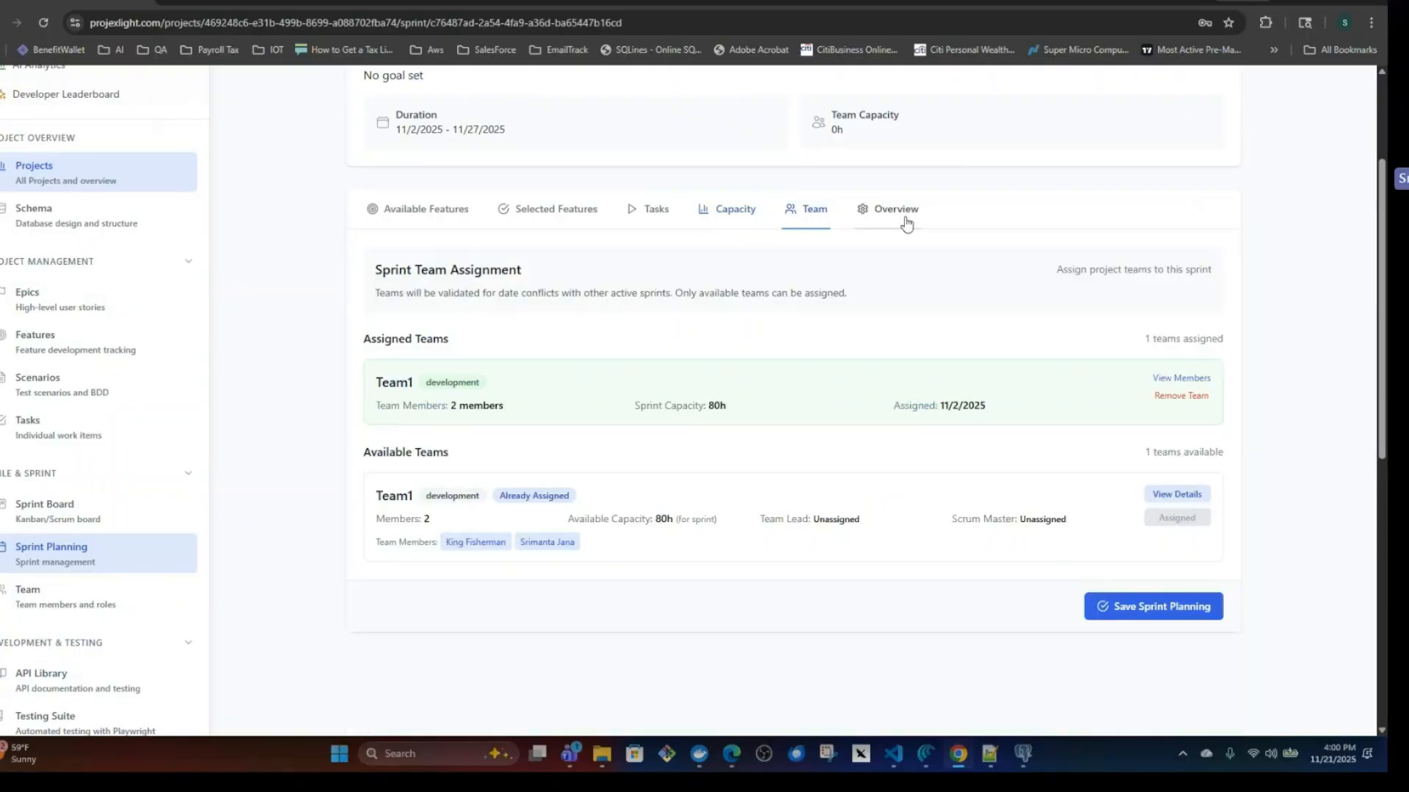
left_click(906, 219)
scroll(808, 447, "down", 6)
scroll(815, 436, "up", 5)
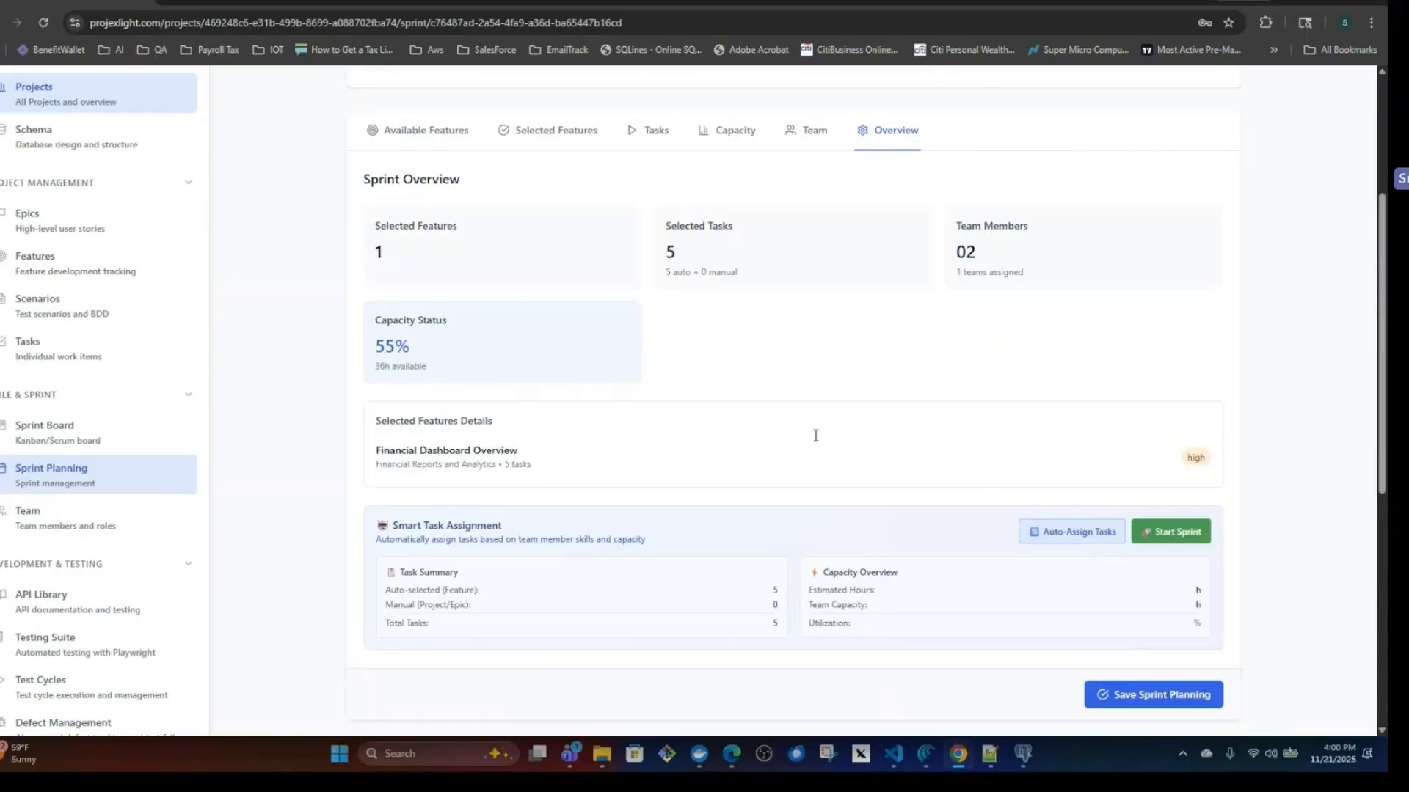
Return to Sprint1's capacity prediction and examine the sprint summary, team composition and workload analysis.
scroll(815, 436, "up", 2)
left_click(730, 282)
scroll(792, 443, "down", 3)
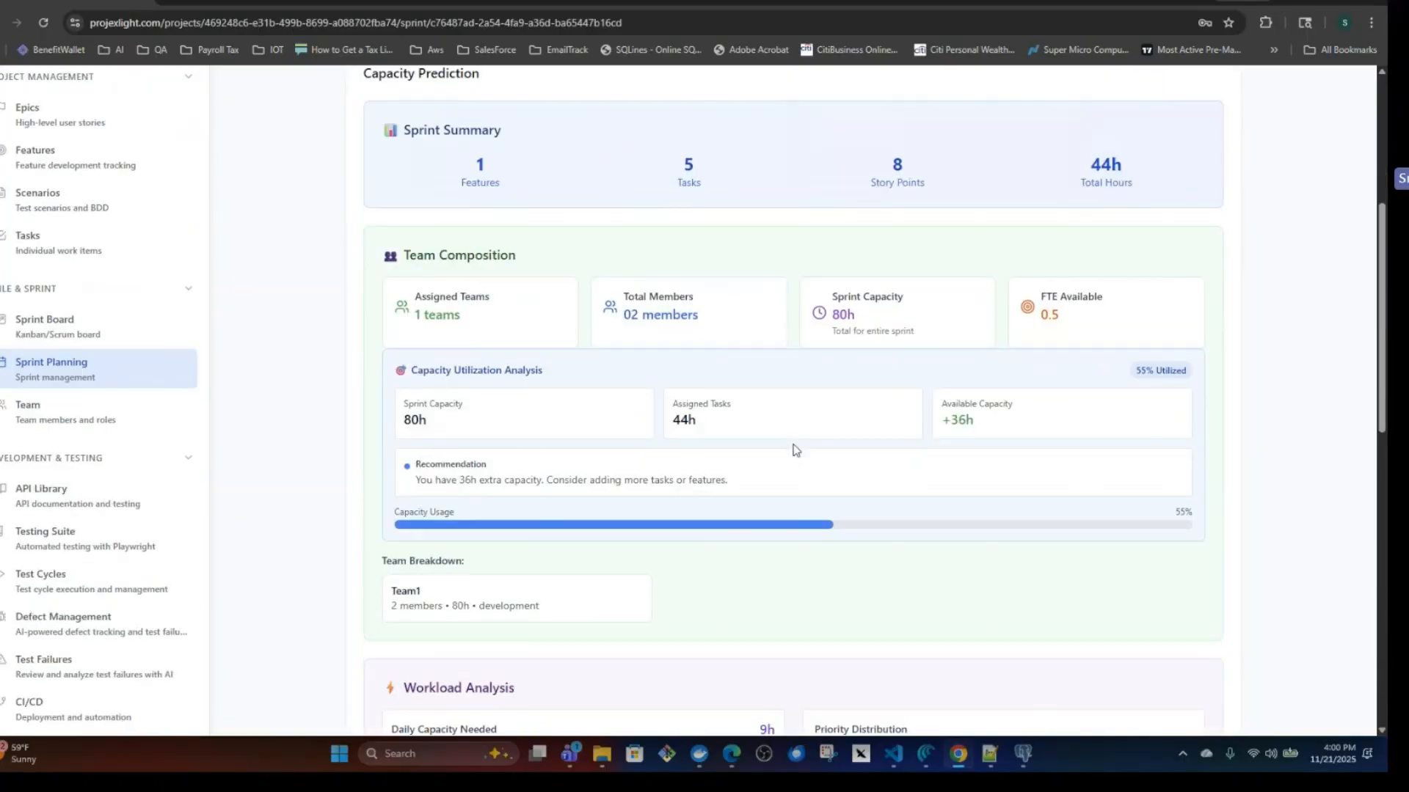
scroll(793, 449, "down", 5)
scroll(792, 444, "up", 10)
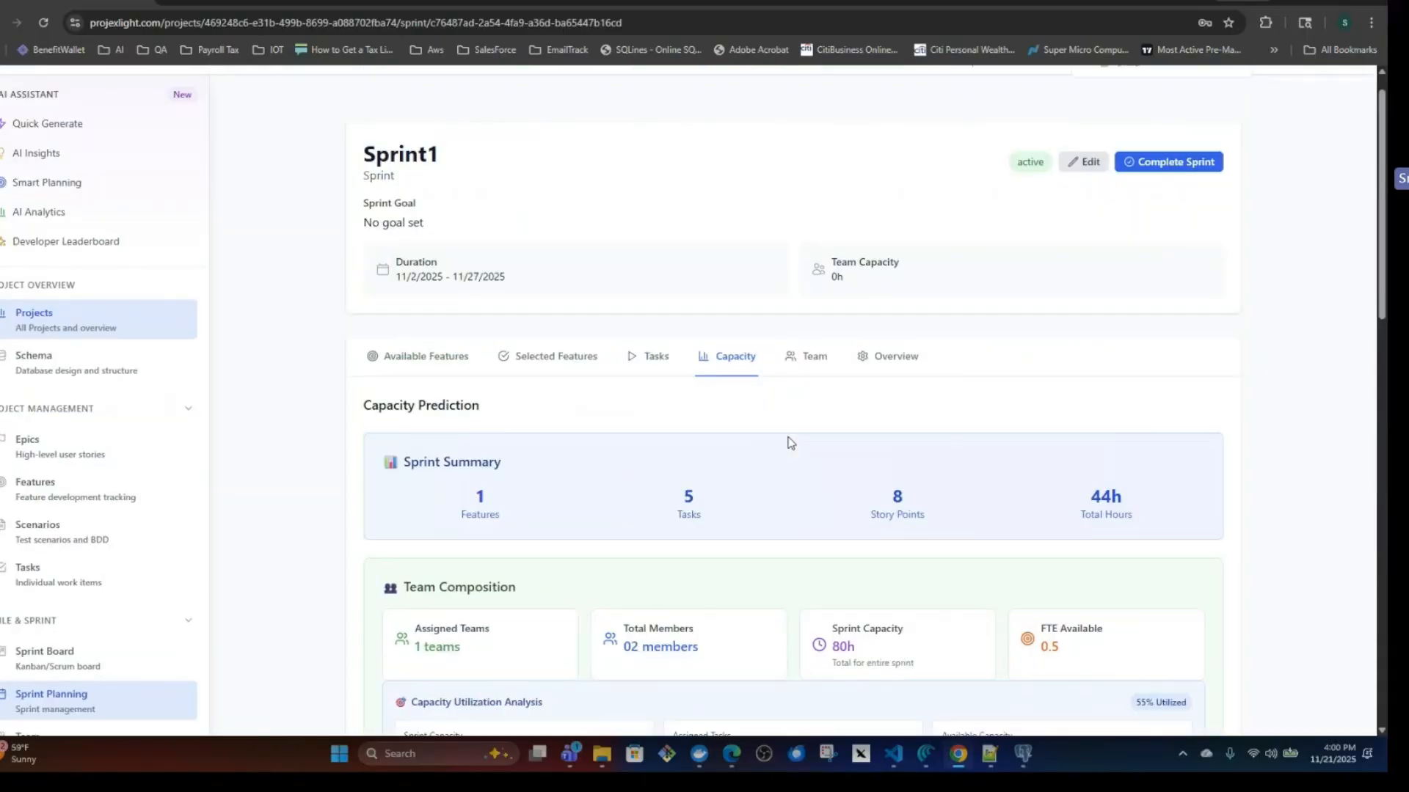
Open the Sprint Board for Sprint1 and filter its tasks by each team member in turn.
scroll(790, 442, "up", 1)
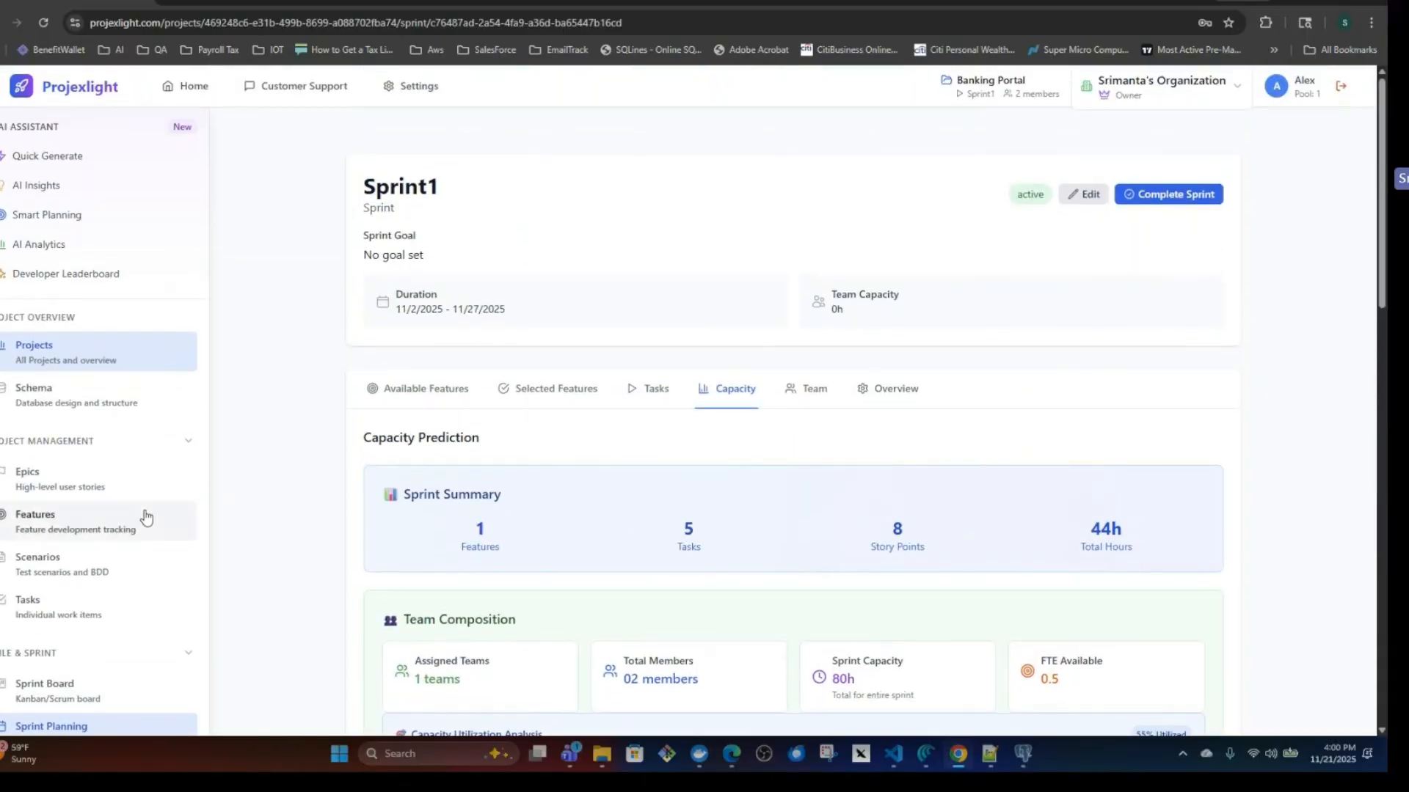
scroll(66, 513, "down", 2)
left_click(66, 562)
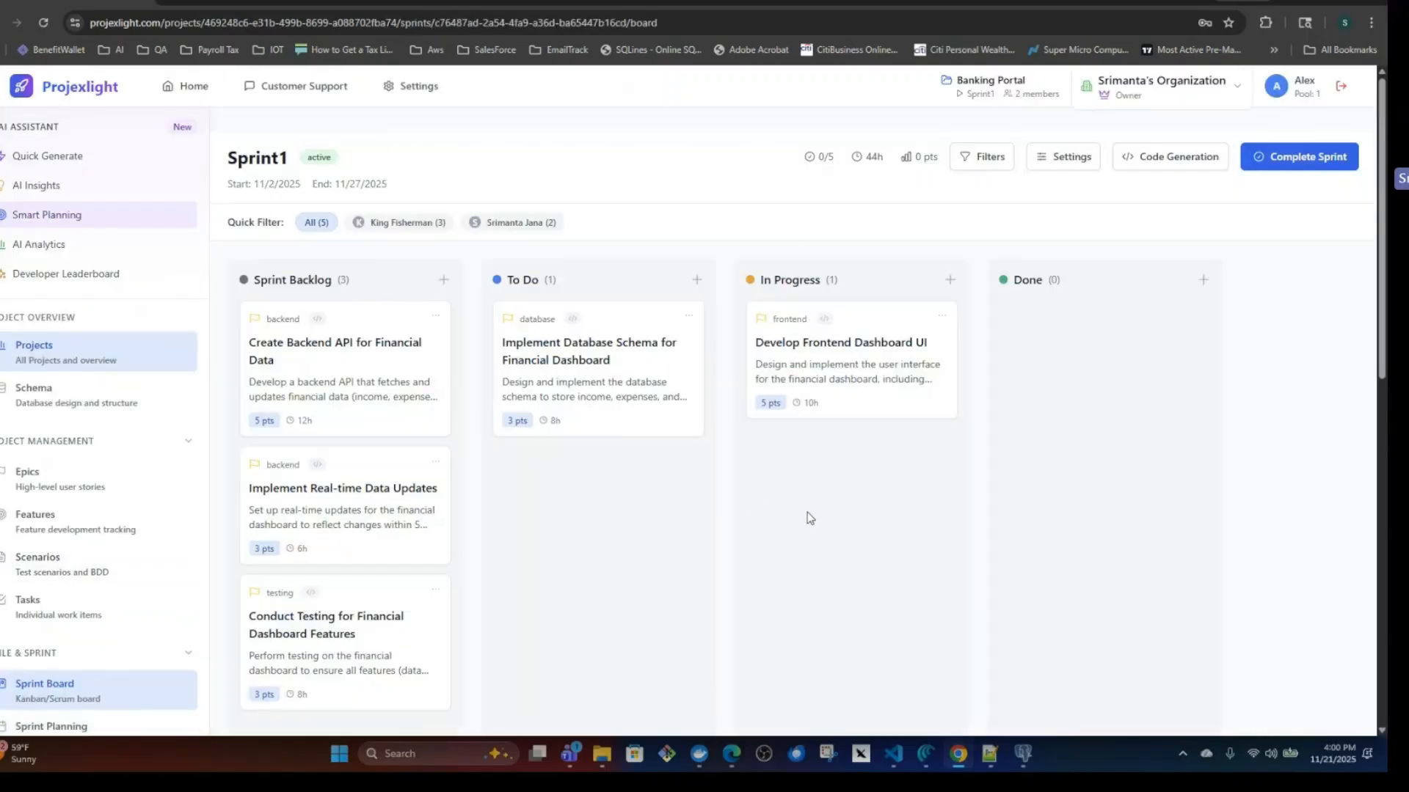
left_click(411, 224)
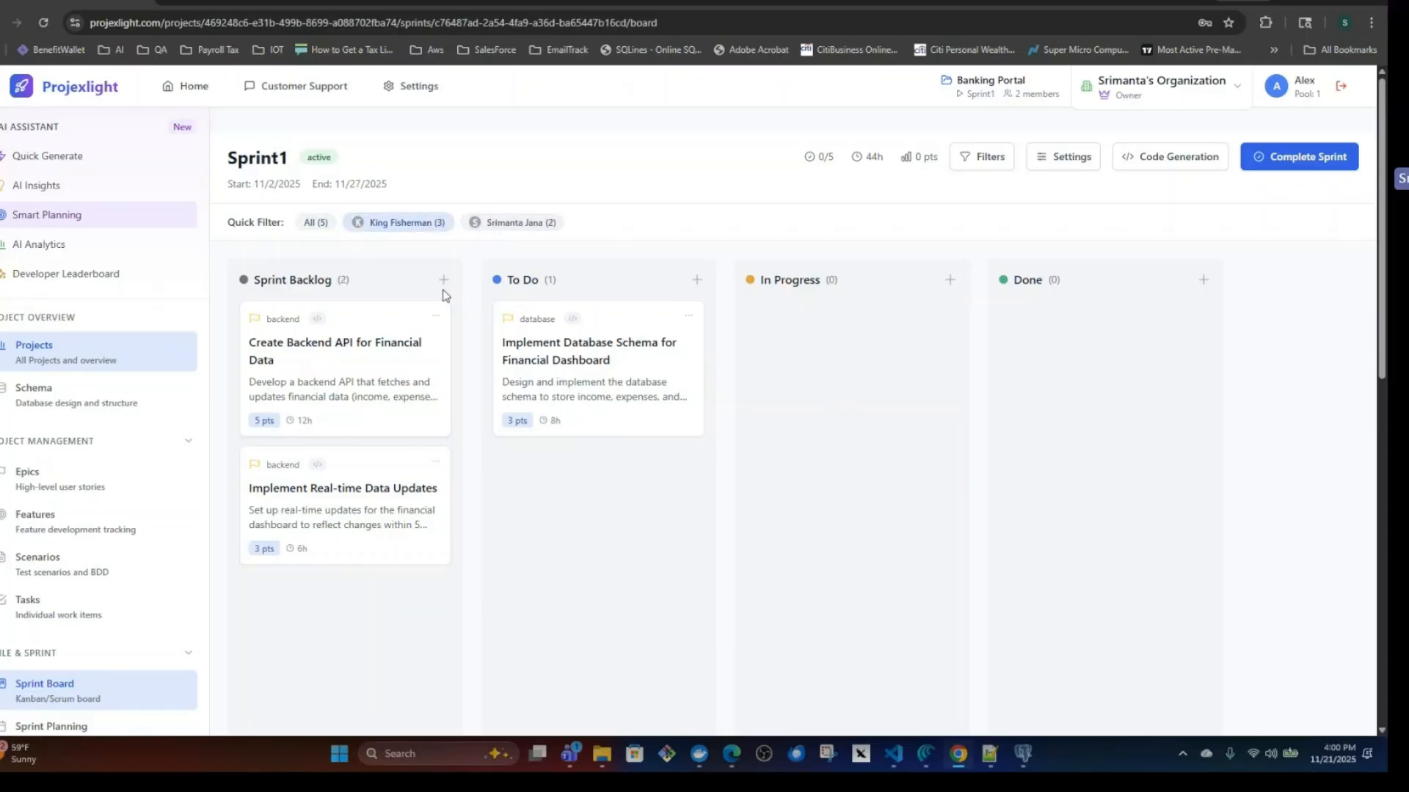
left_click(515, 224)
Filter the board by the first team member and review the Create Backend API for Financial Data task's details before closing it.
left_click(409, 224)
left_click(380, 368)
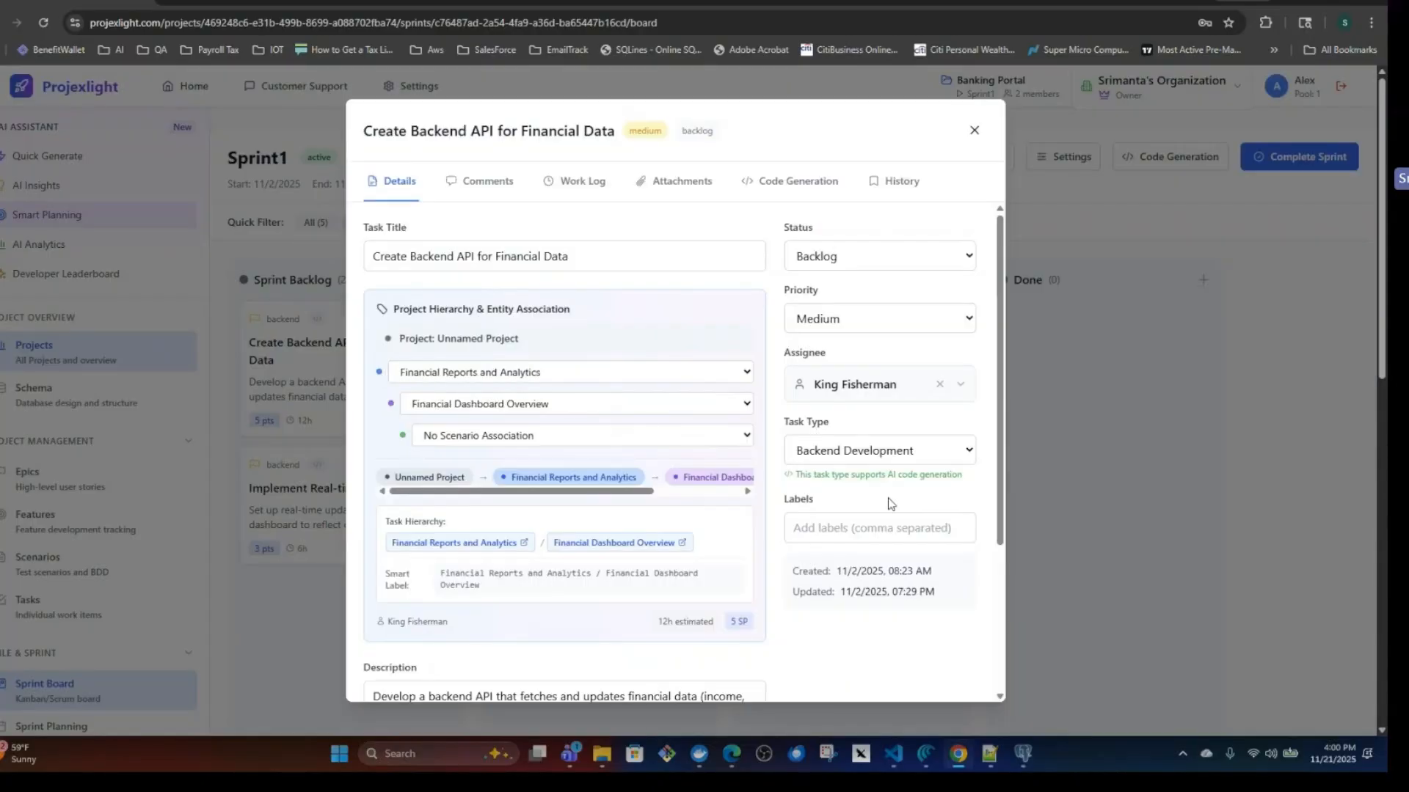
left_click(974, 130)
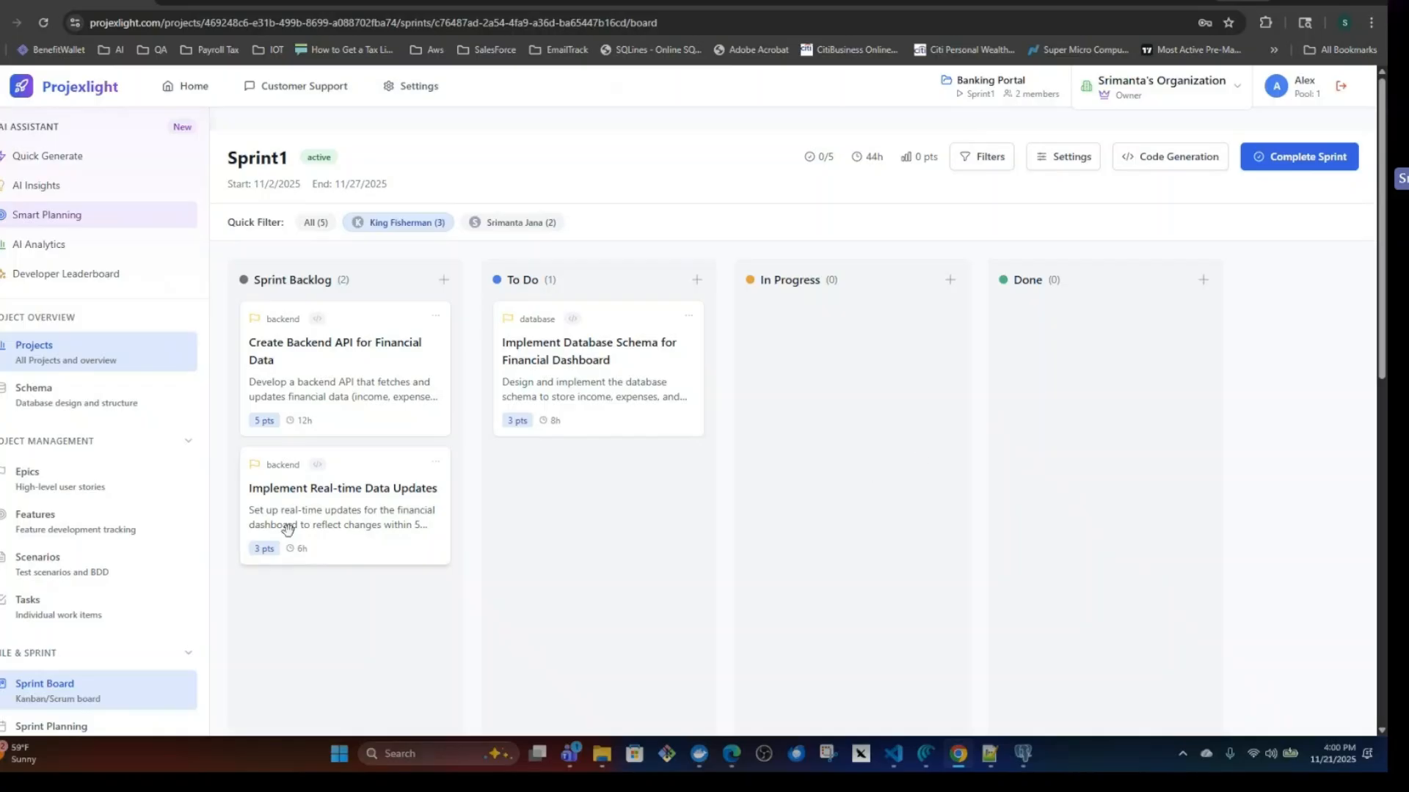
Open the Schema Designer, browse banking-portal-schema's entities and the schema import option, and assign the schema to the Banking Portal project.
left_click(48, 396)
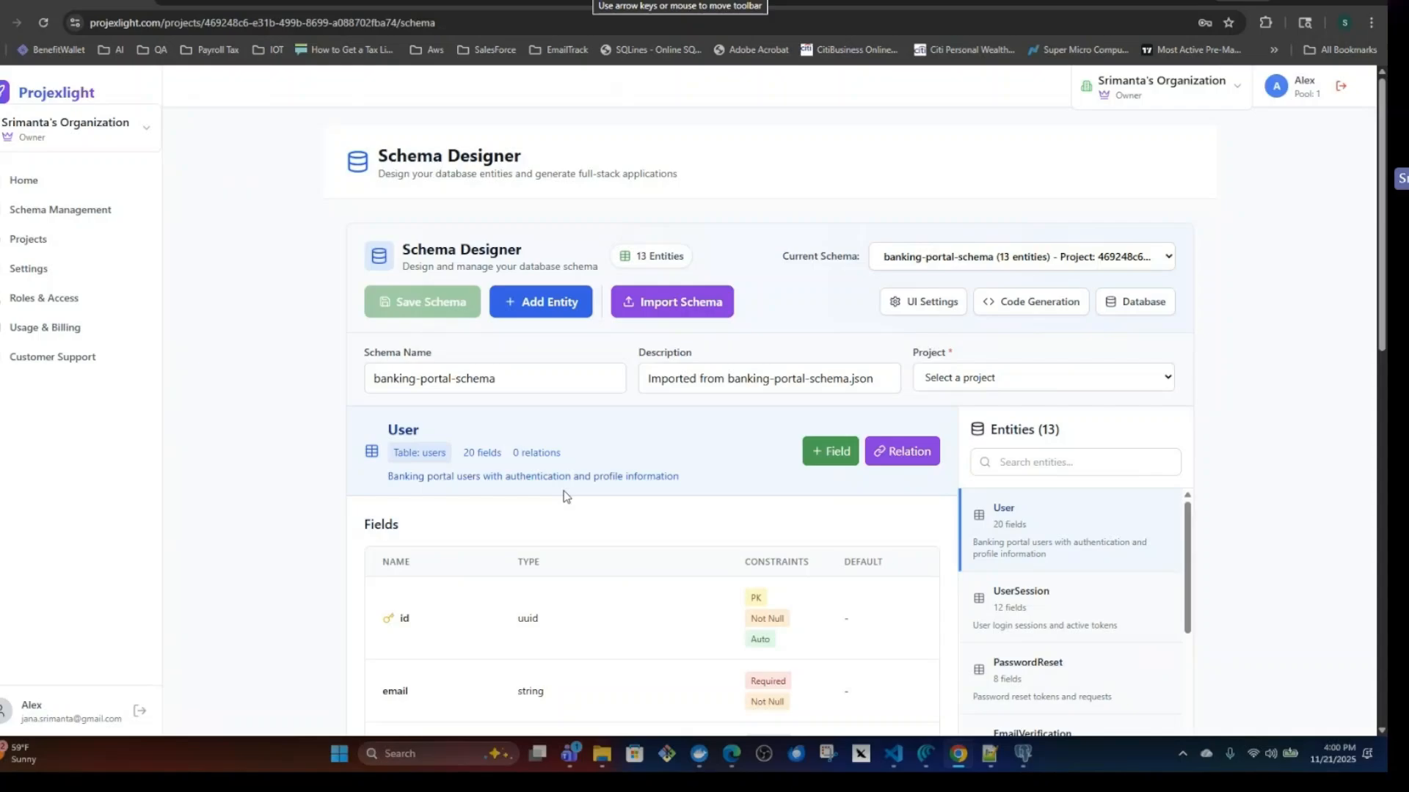
scroll(1086, 618, "down", 10)
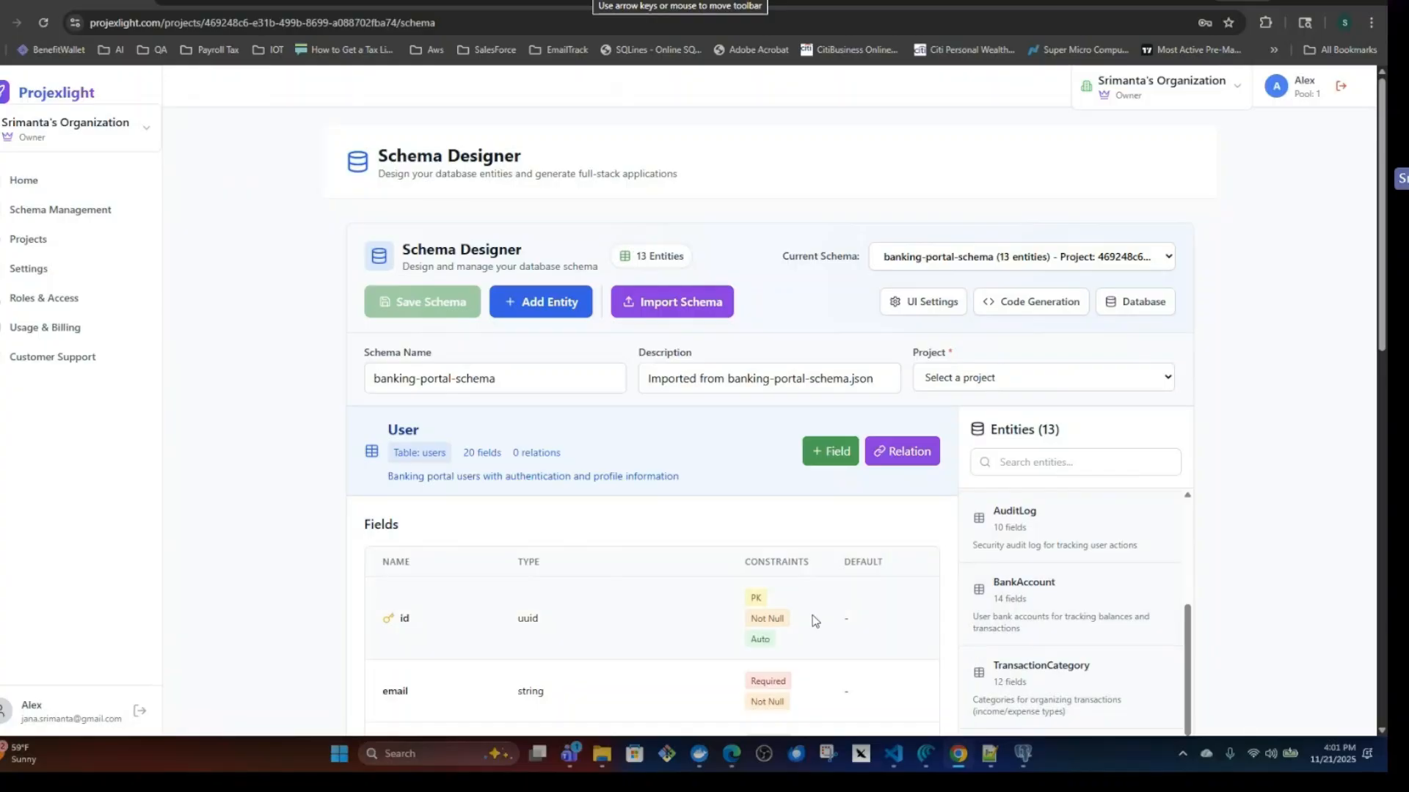
left_click(672, 302)
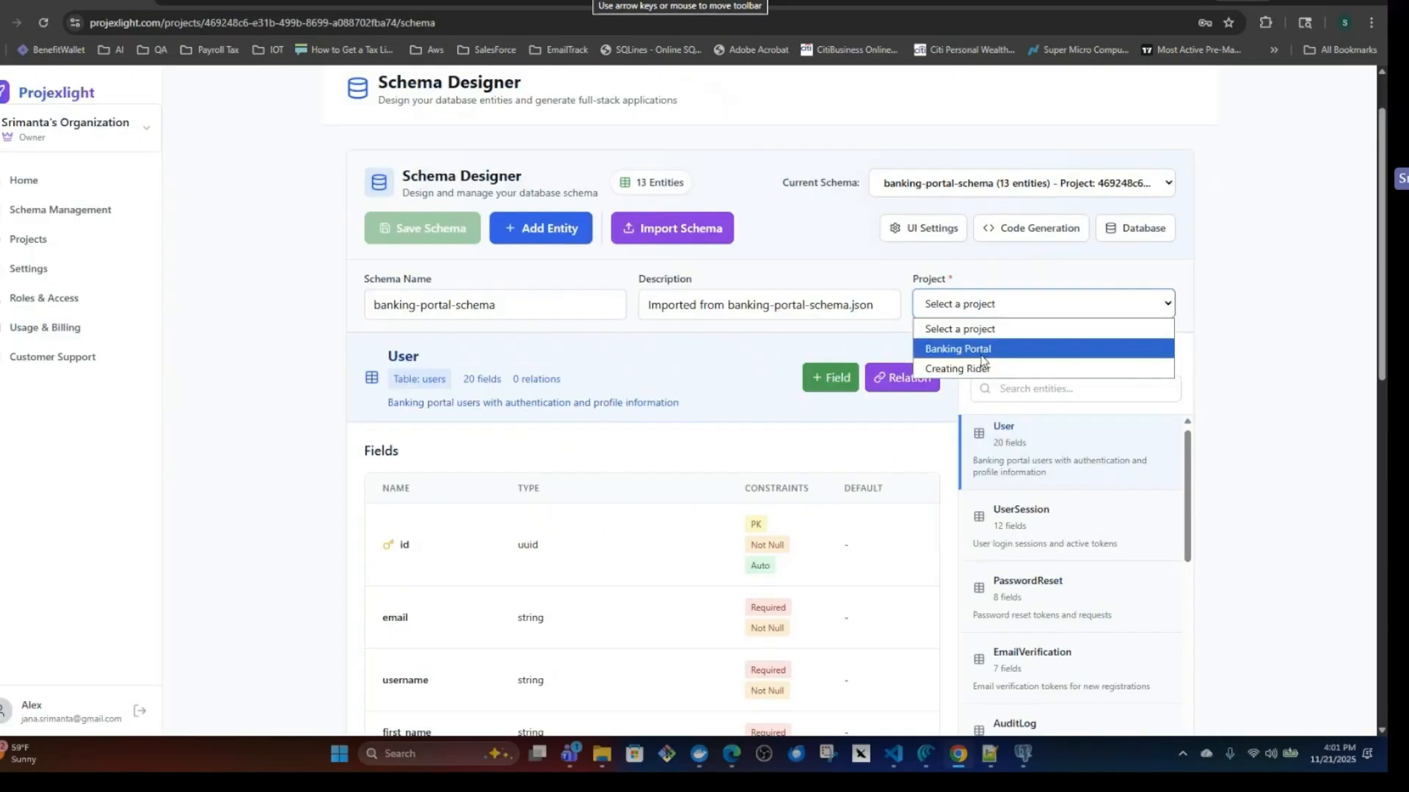
left_click(980, 355)
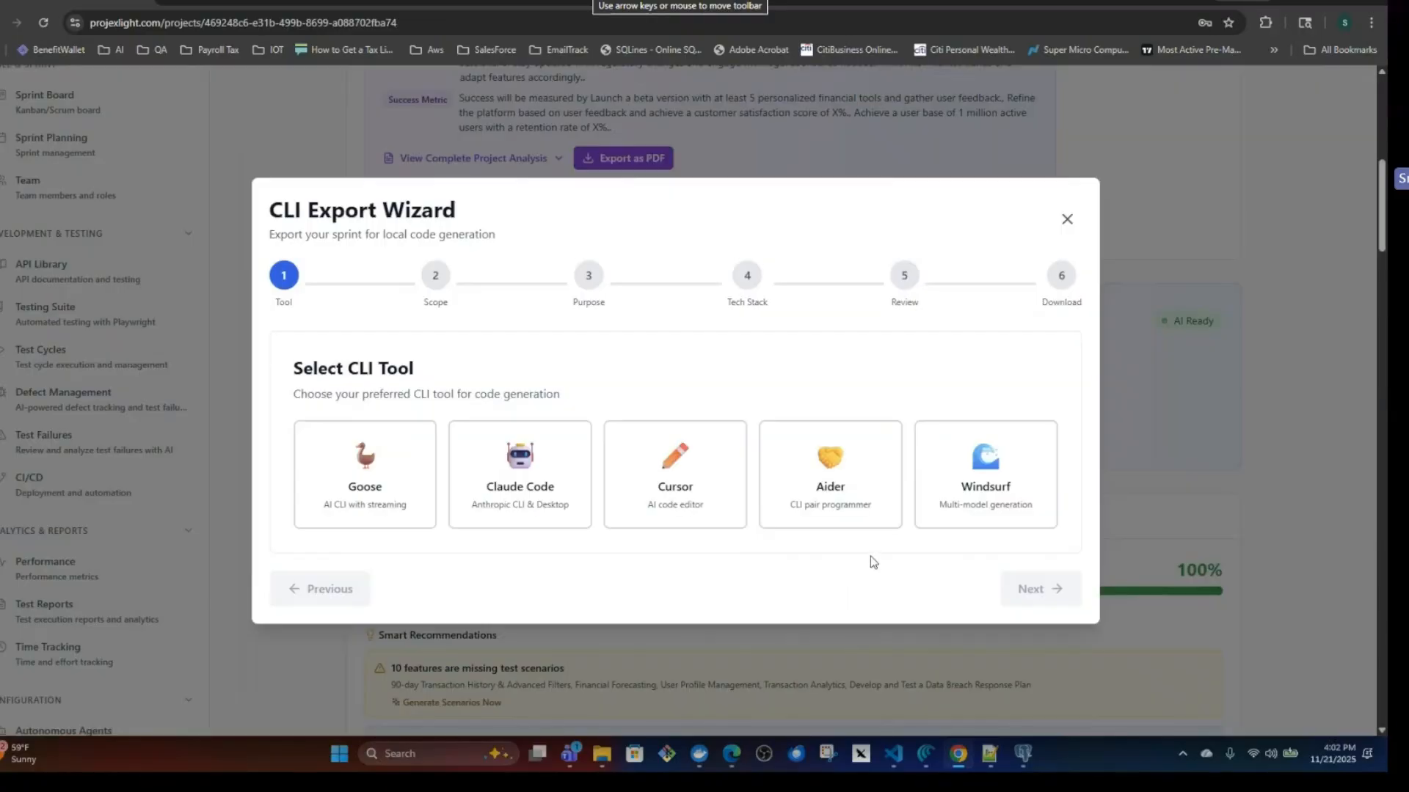
left_click(496, 500)
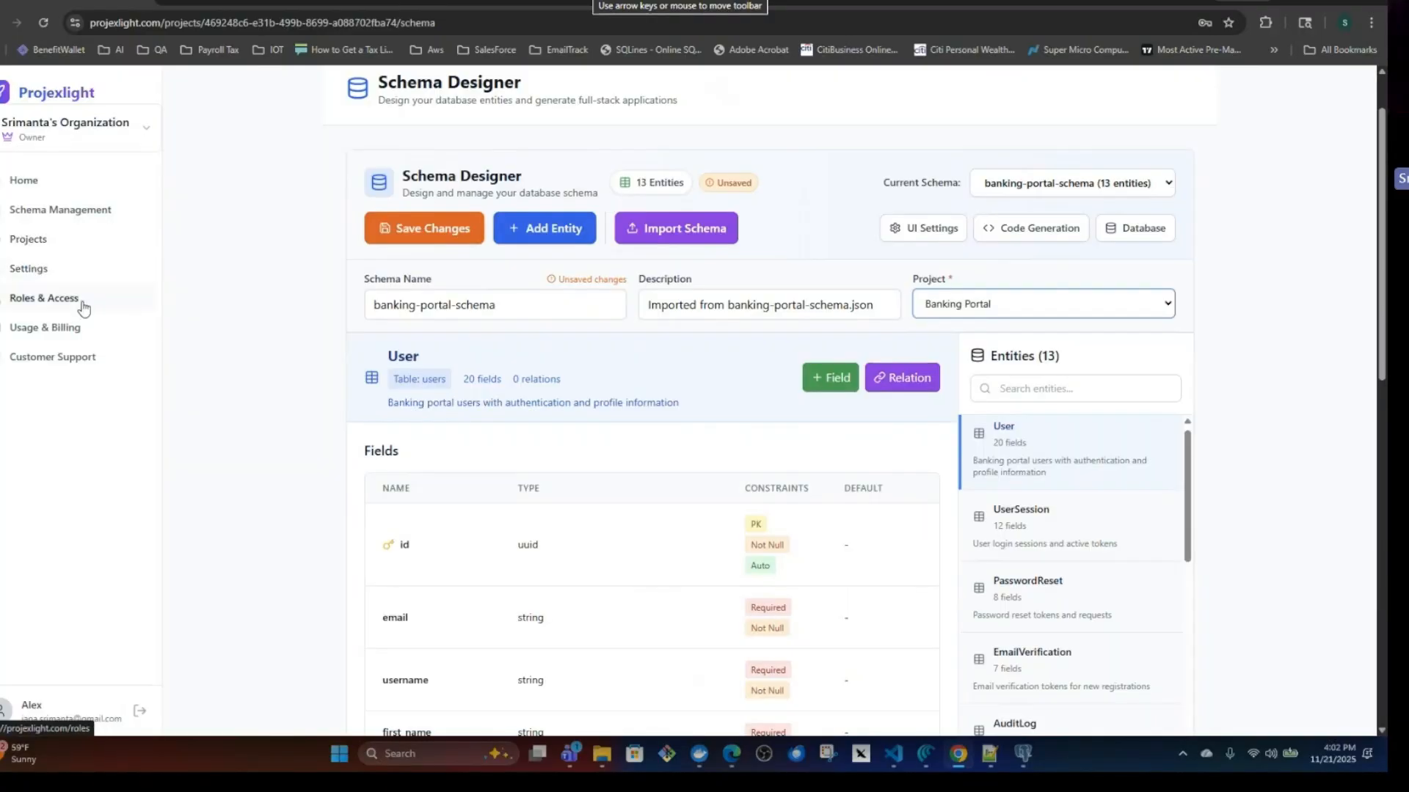
Reopen the Banking Portal project from the projects list and launch the CLI Export Wizard through its Code Generation tool.
left_click(29, 242)
left_click(420, 479)
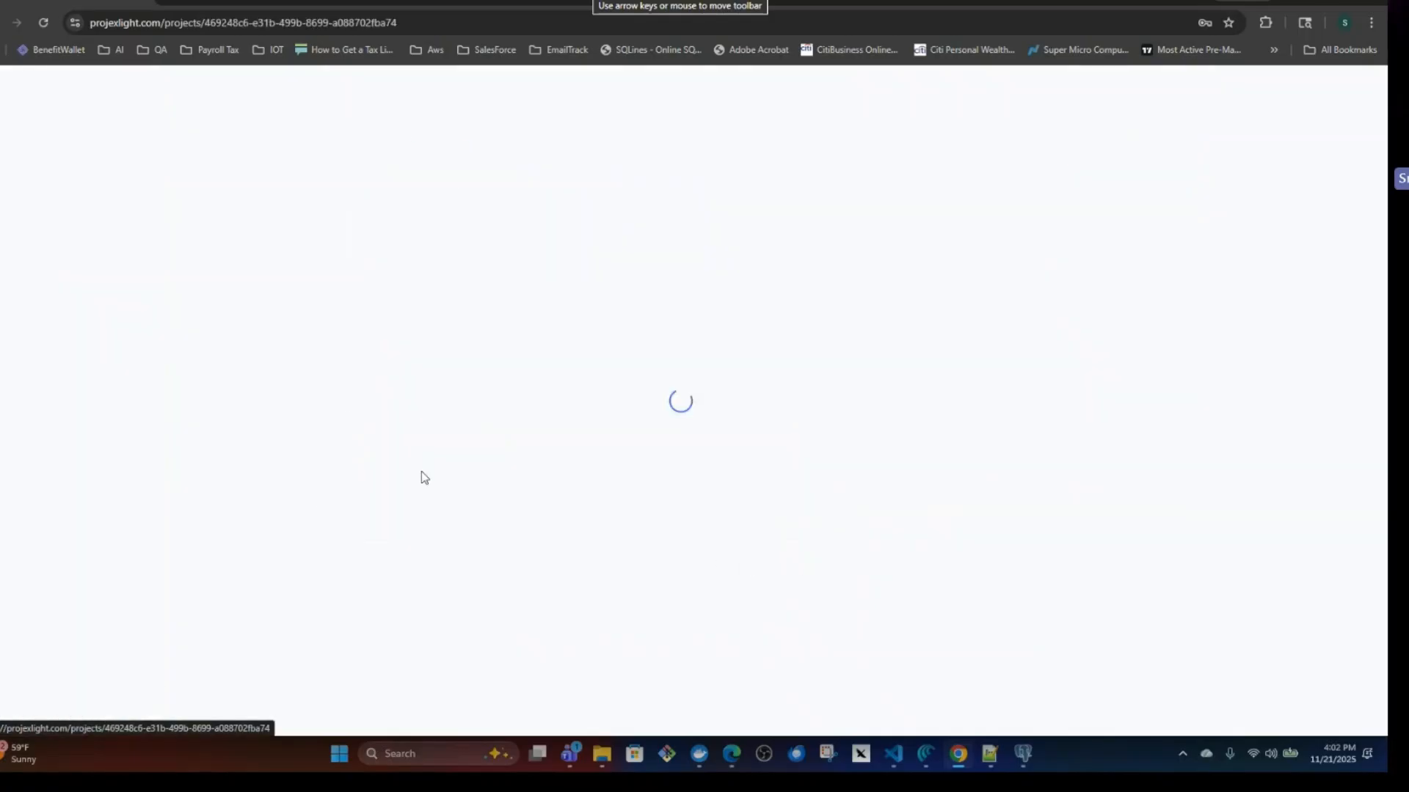
scroll(602, 513, "down", 2)
scroll(608, 511, "down", 6)
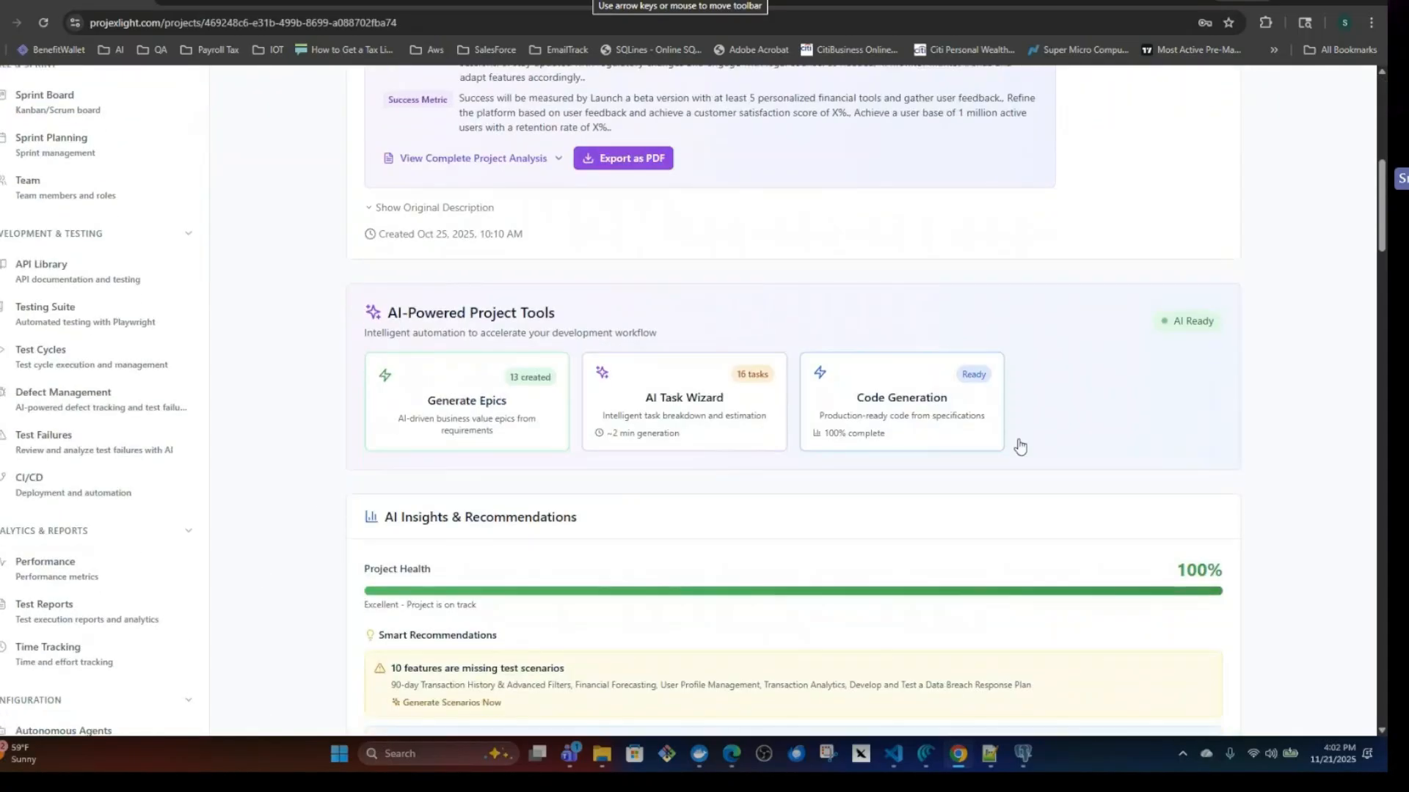
left_click(912, 412)
left_click(822, 456)
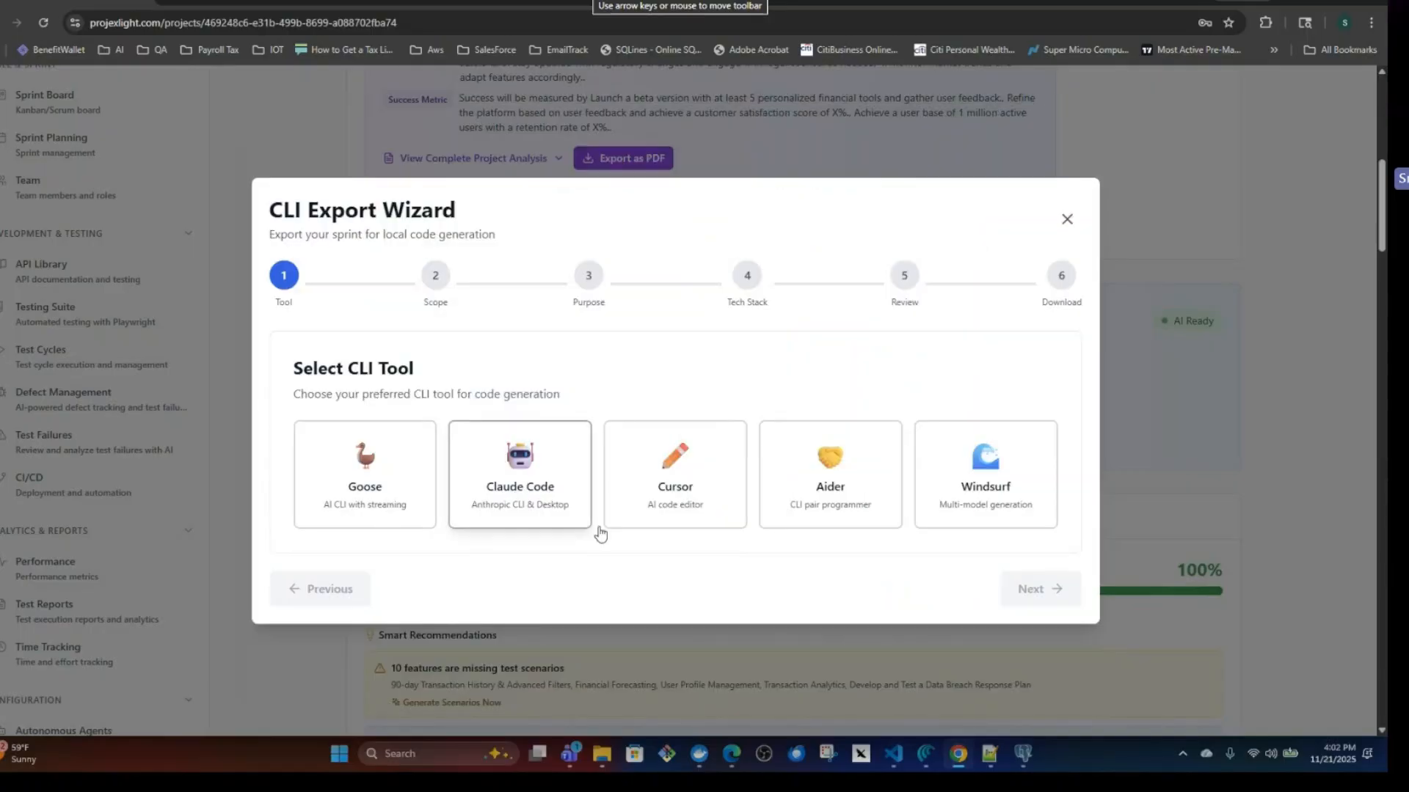
Choose Claude Code as the CLI tool, look at the Team Member scope, and set the export scope to Full Sprint for Sprint1.
left_click(519, 476)
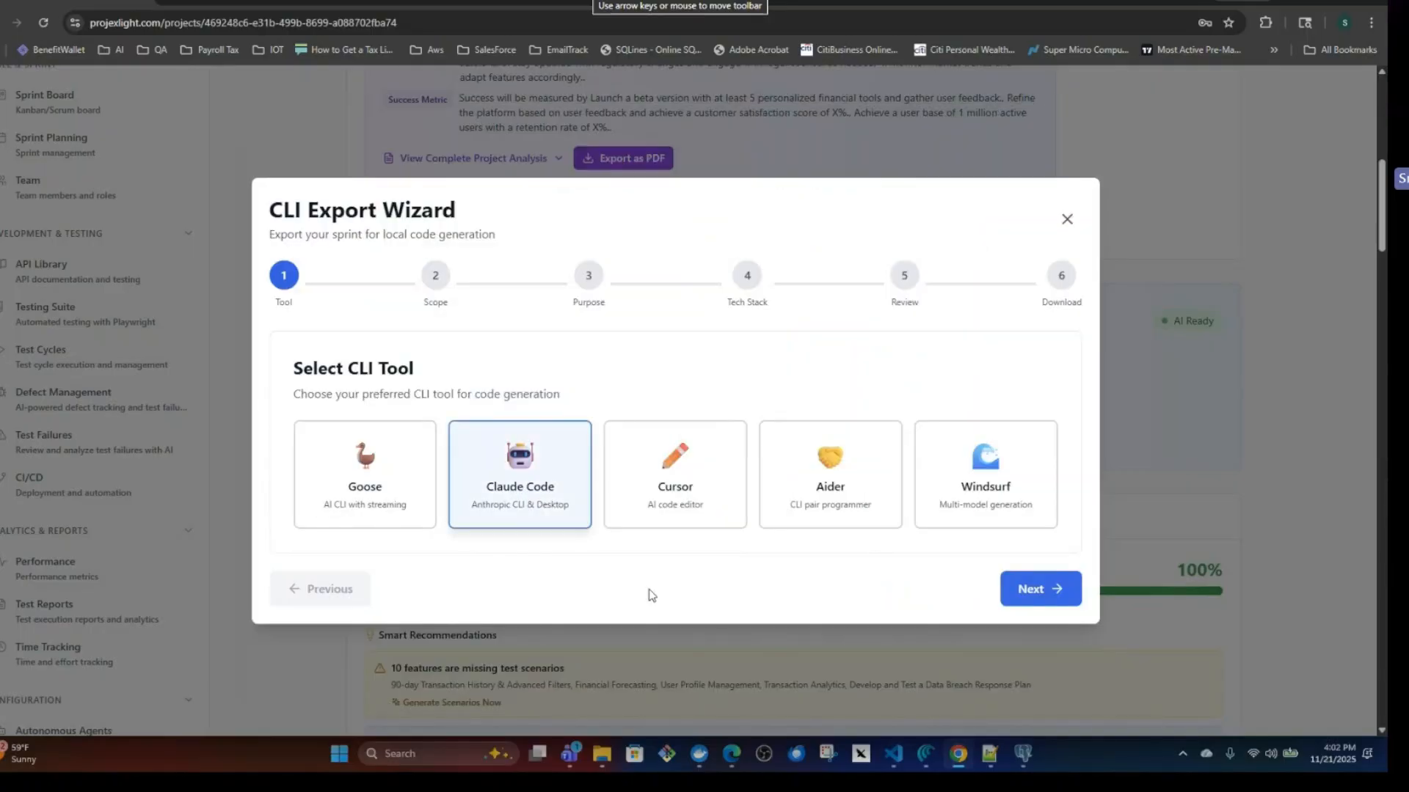
left_click(1037, 588)
scroll(544, 566, "down", 1)
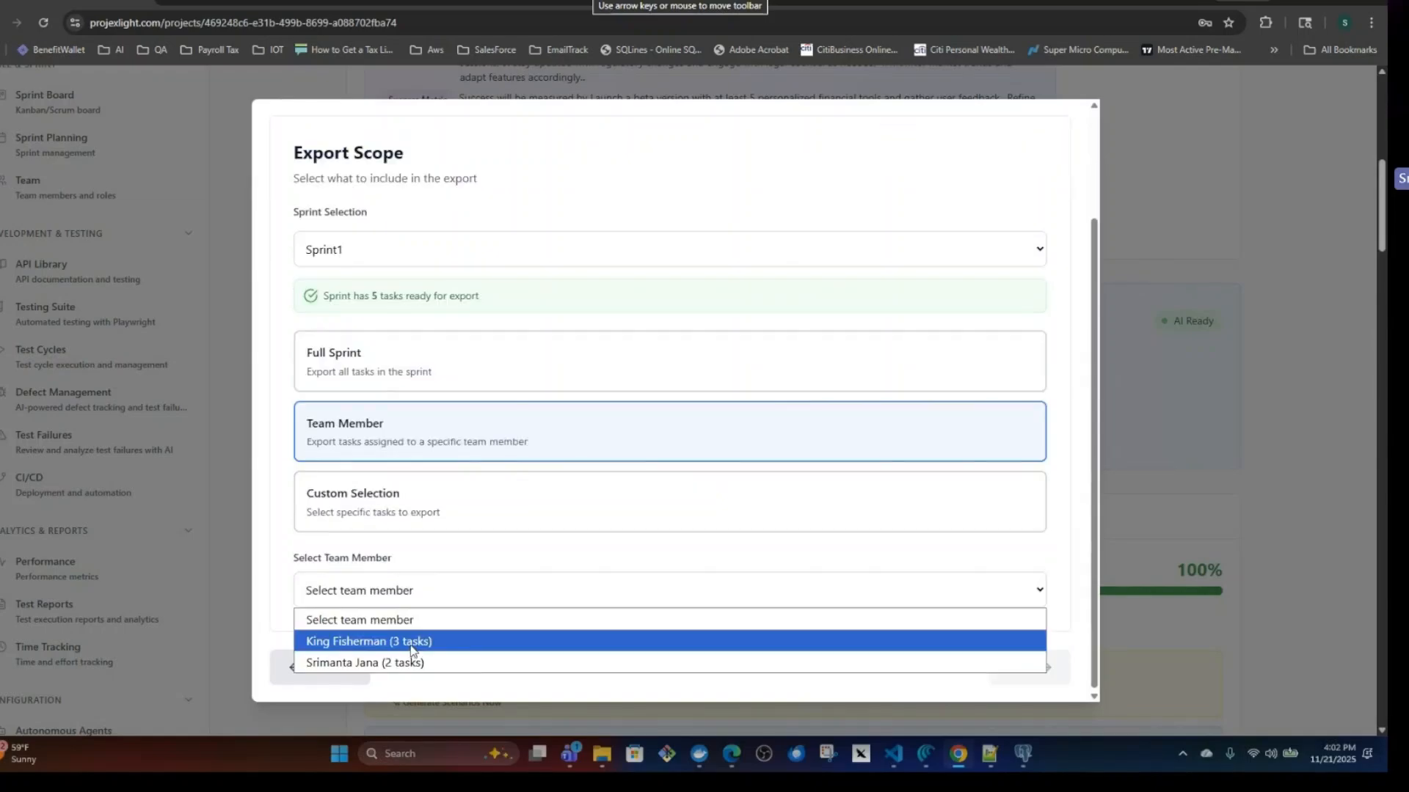
left_click(412, 643)
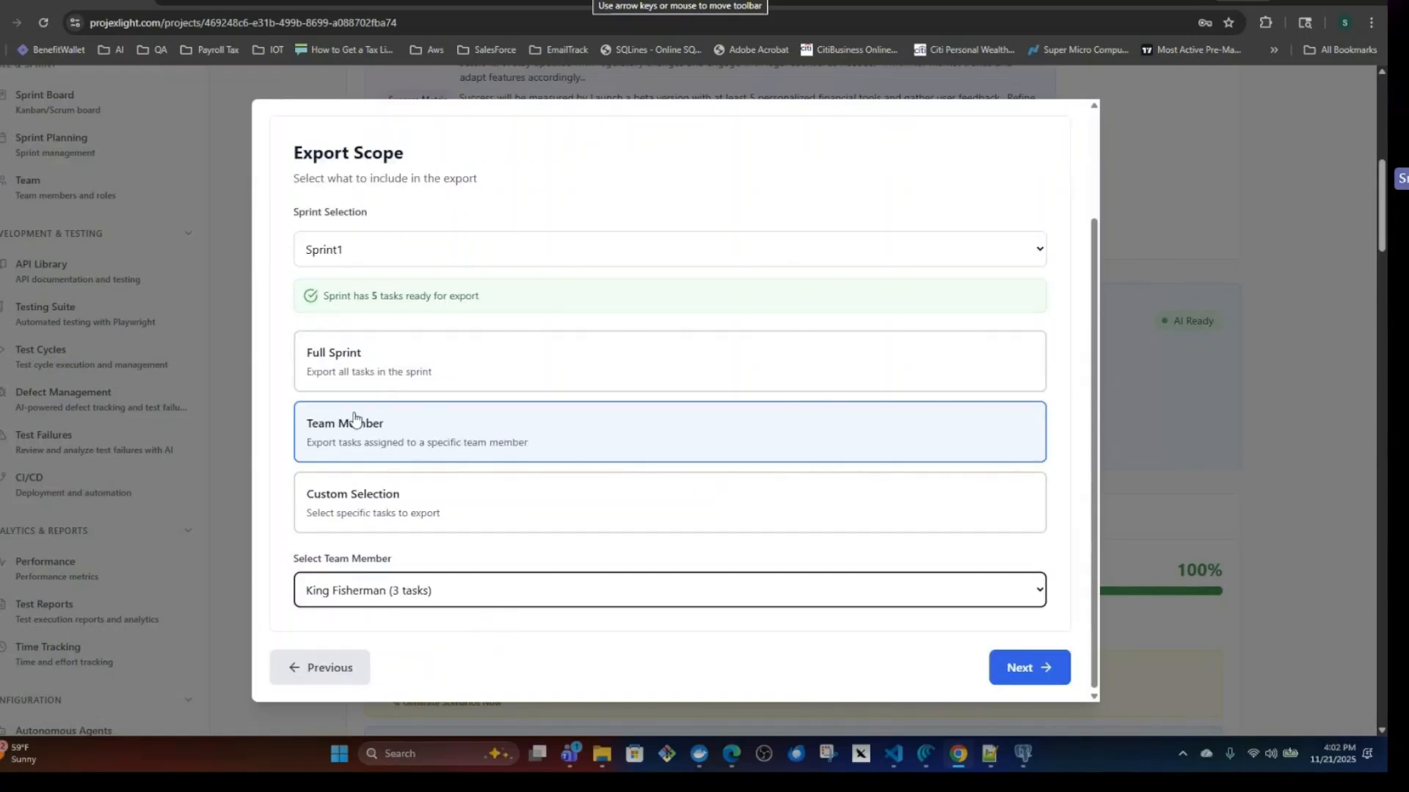
left_click(339, 364)
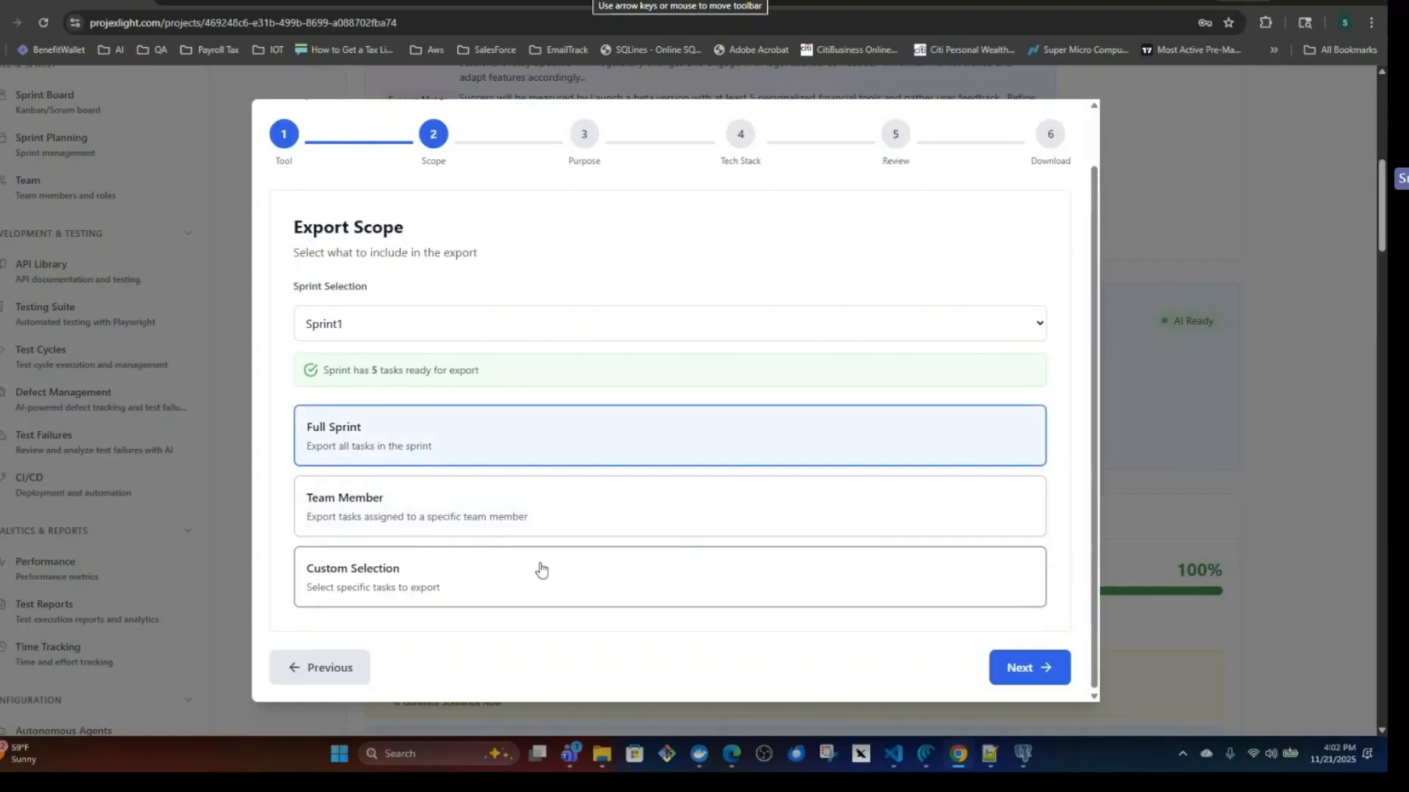
left_click(1025, 666)
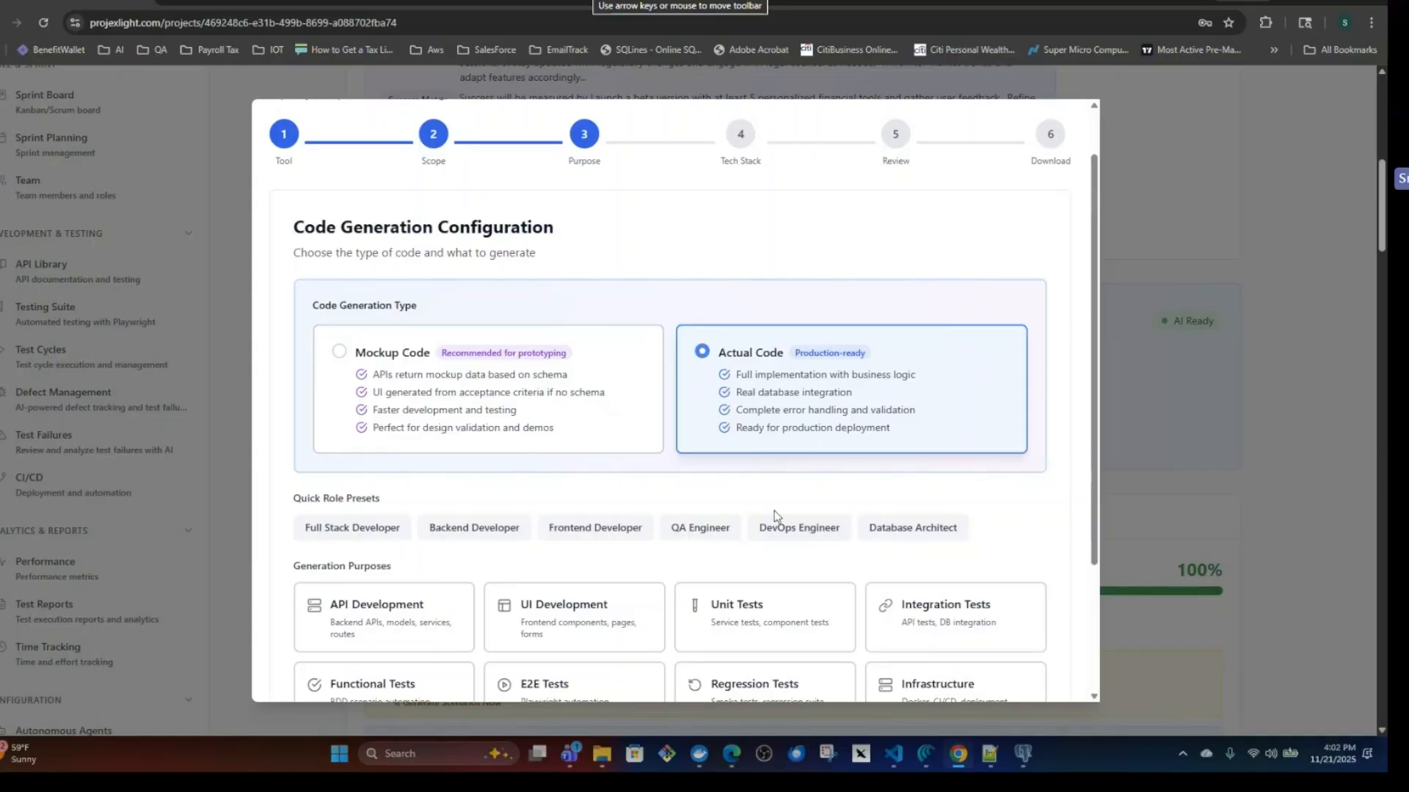
Compare the Backend Developer, Frontend Developer and QA Engineer role presets, settle on Full Stack Developer, and continue to the technology stack.
scroll(813, 461, "down", 3)
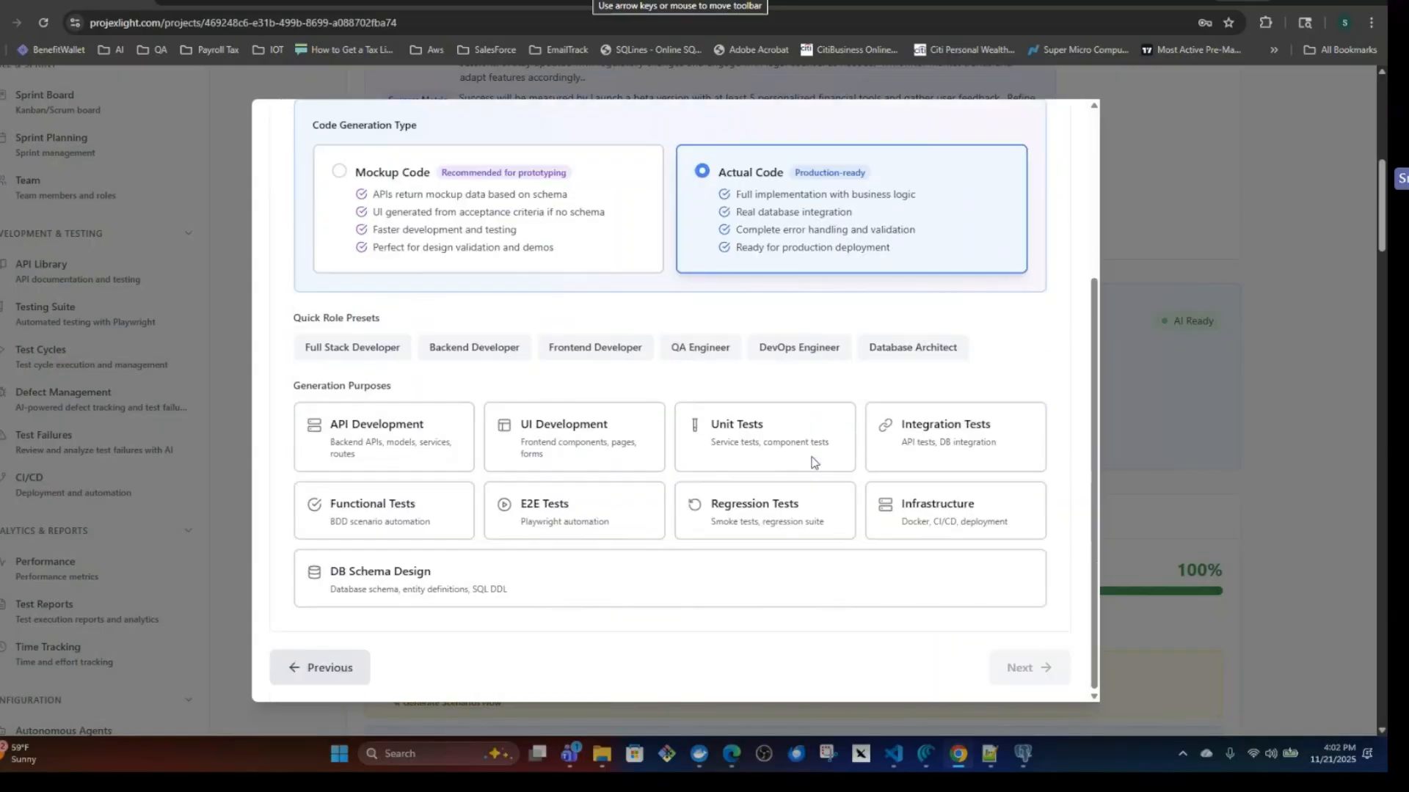
left_click(348, 355)
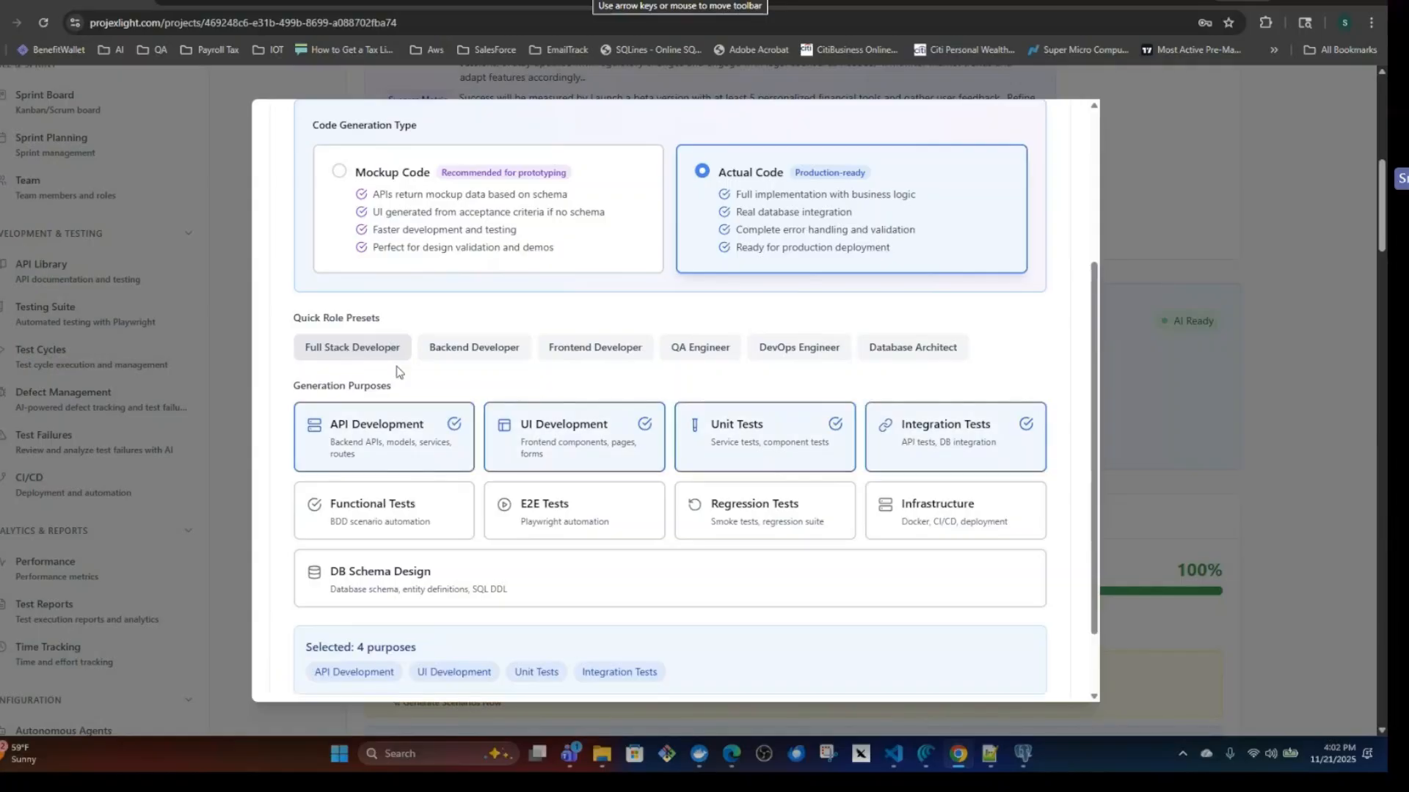
left_click(484, 353)
left_click(615, 355)
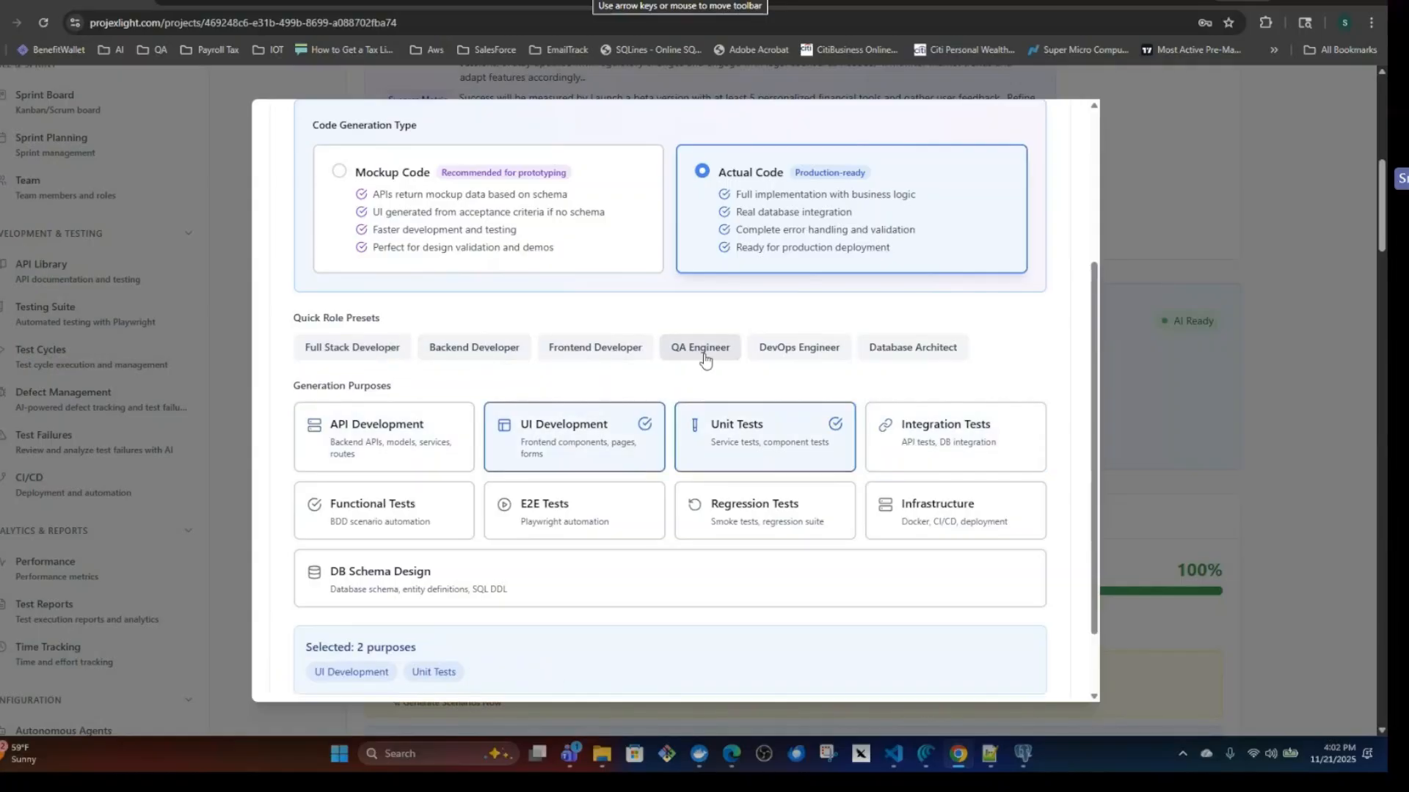
left_click(702, 353)
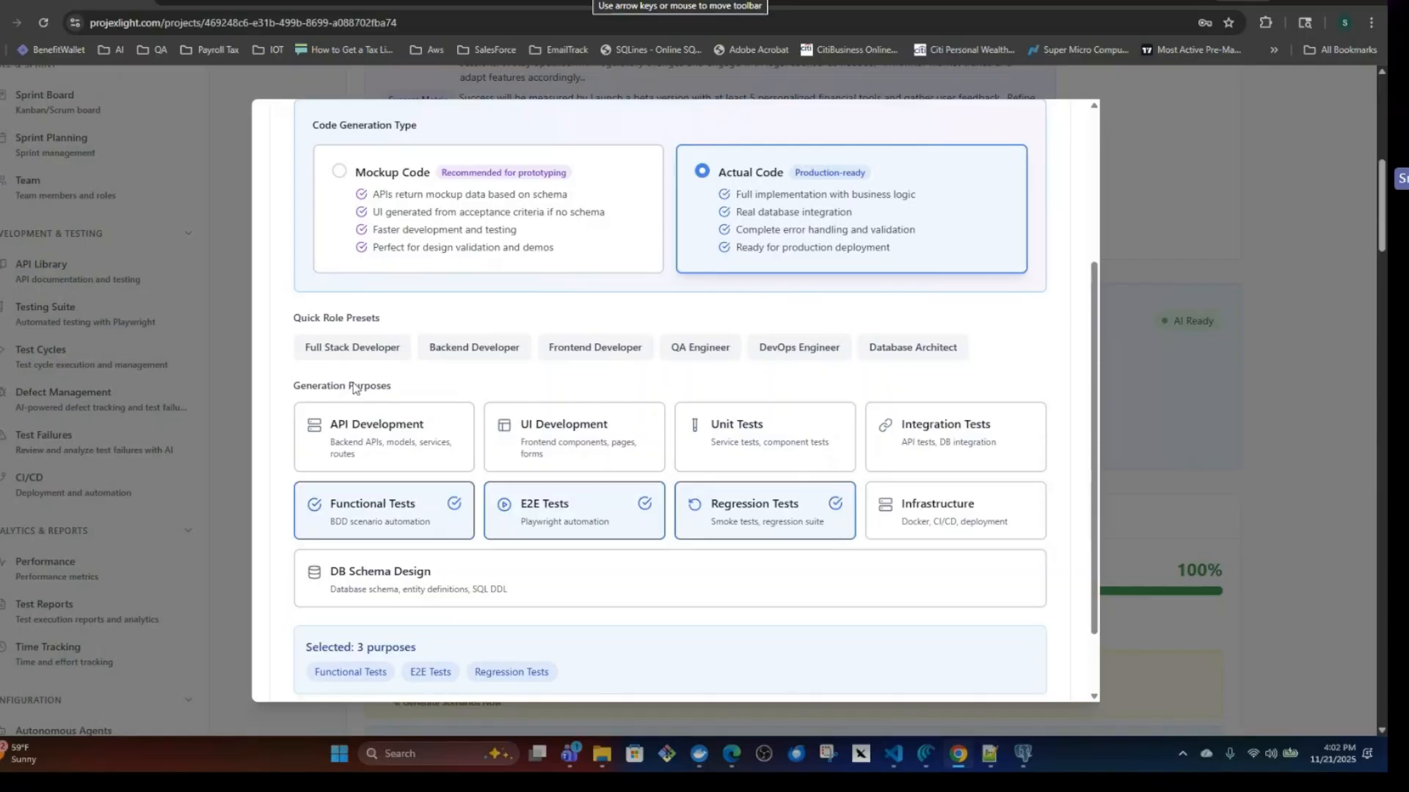
left_click(354, 351)
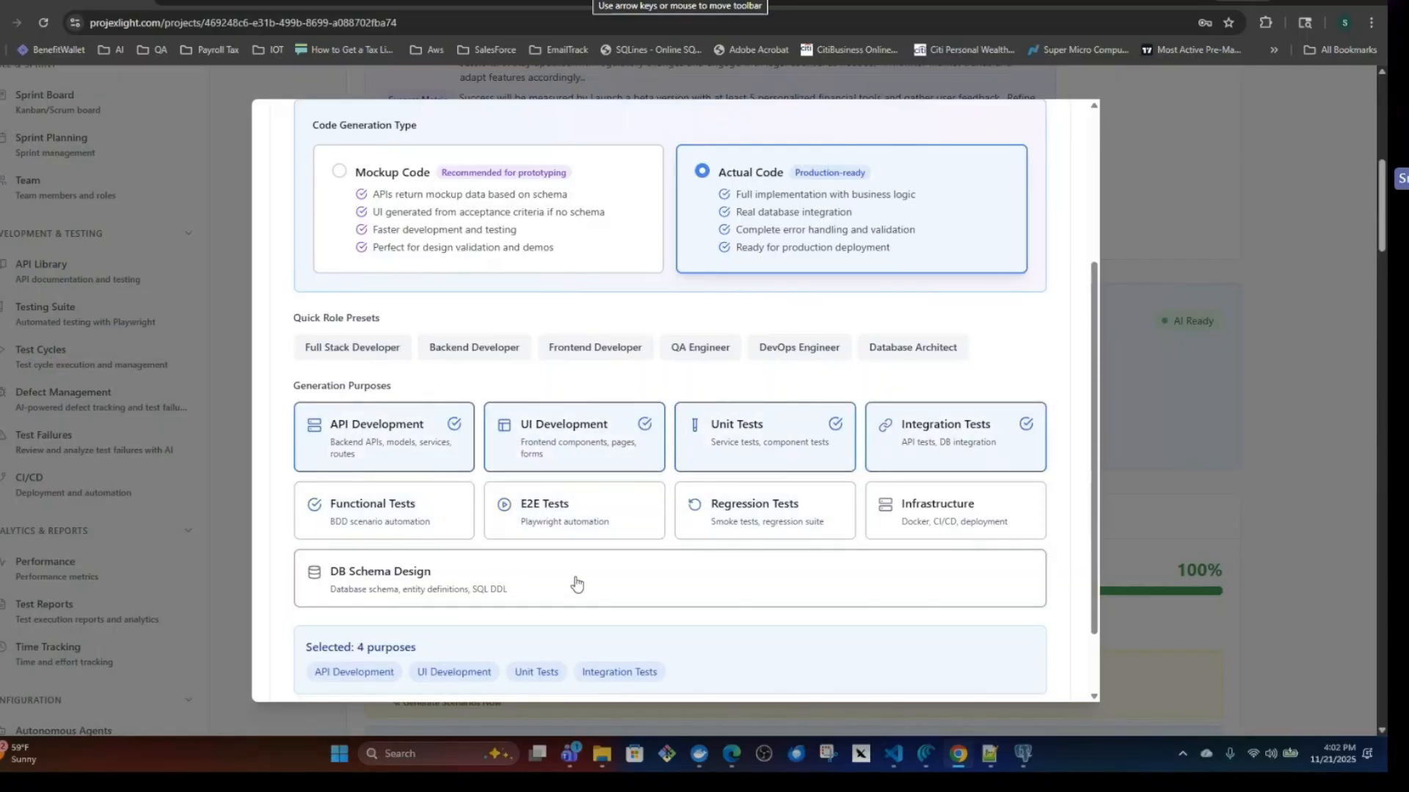
scroll(567, 610, "down", 5)
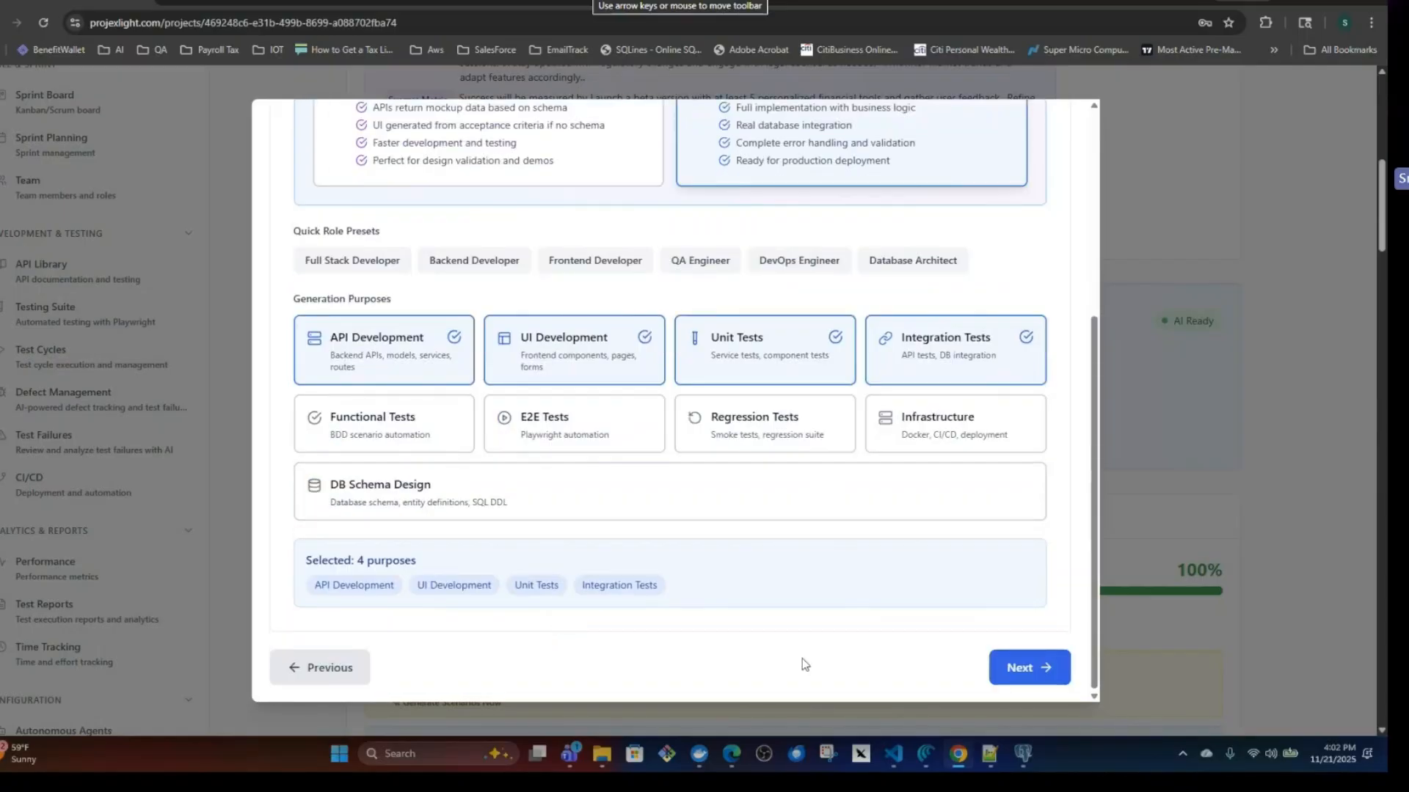
left_click(1016, 668)
Look through the backend, frontend and testing technology choices, accept the preselected stack, and continue to the export review.
scroll(616, 563, "up", 8)
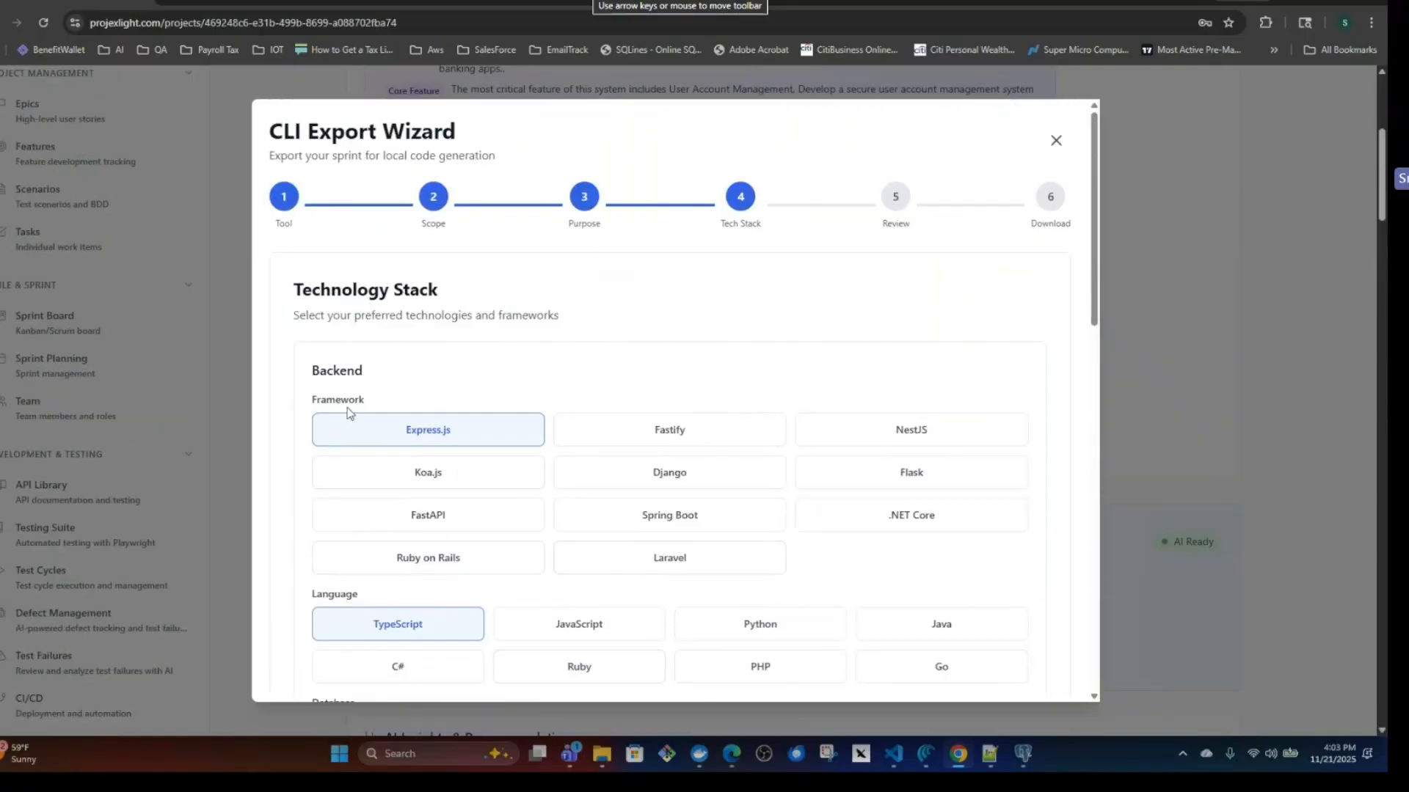
scroll(513, 576, "down", 3)
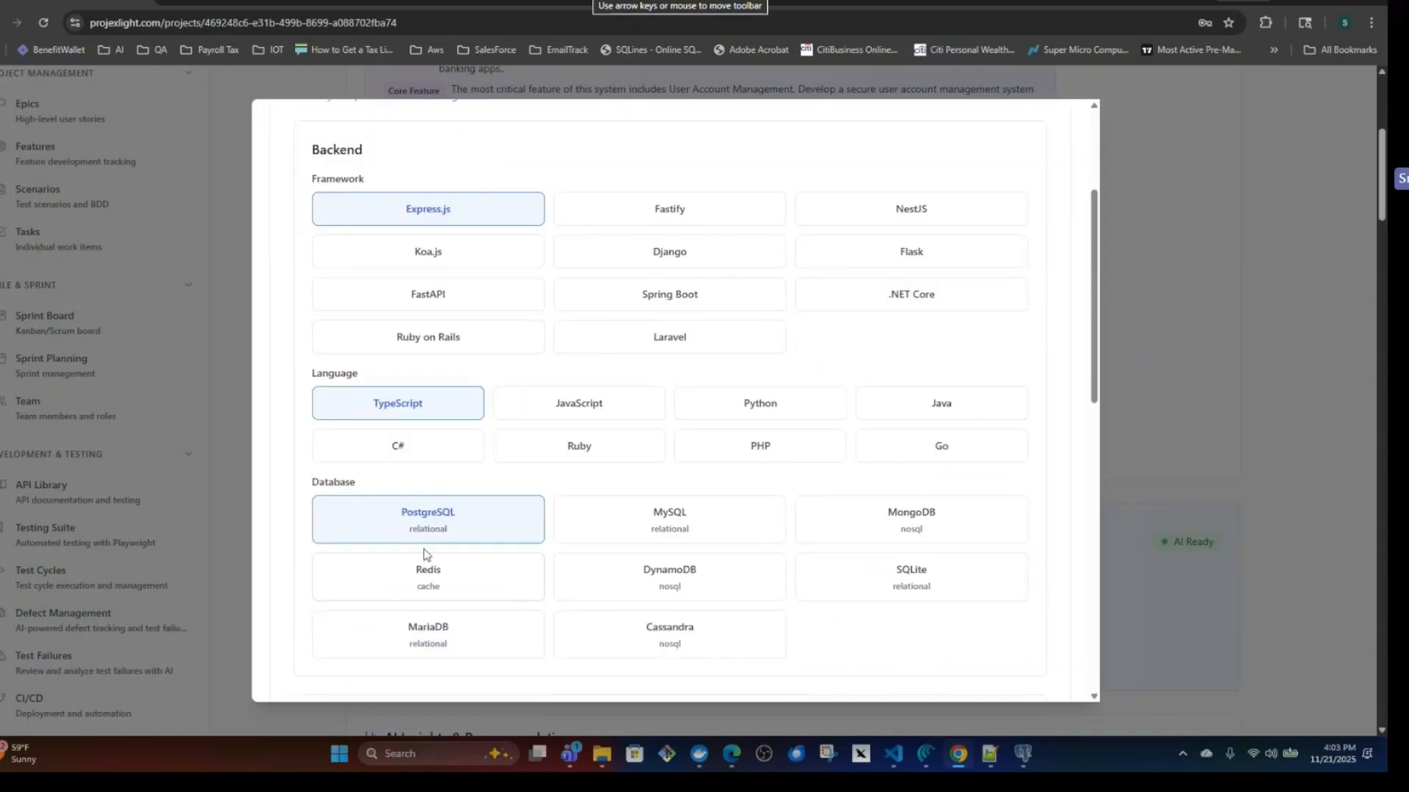
scroll(498, 571, "down", 4)
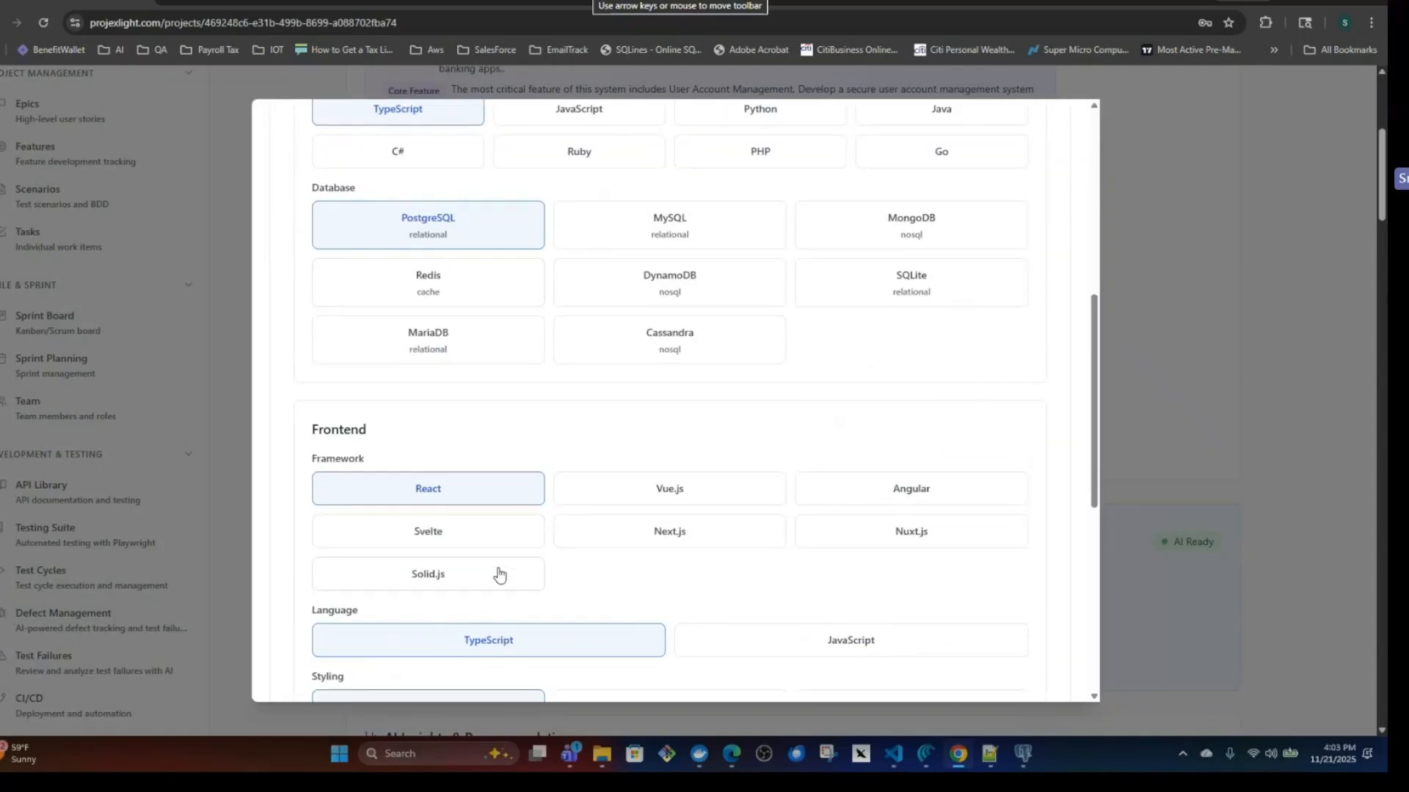
scroll(497, 561, "down", 4)
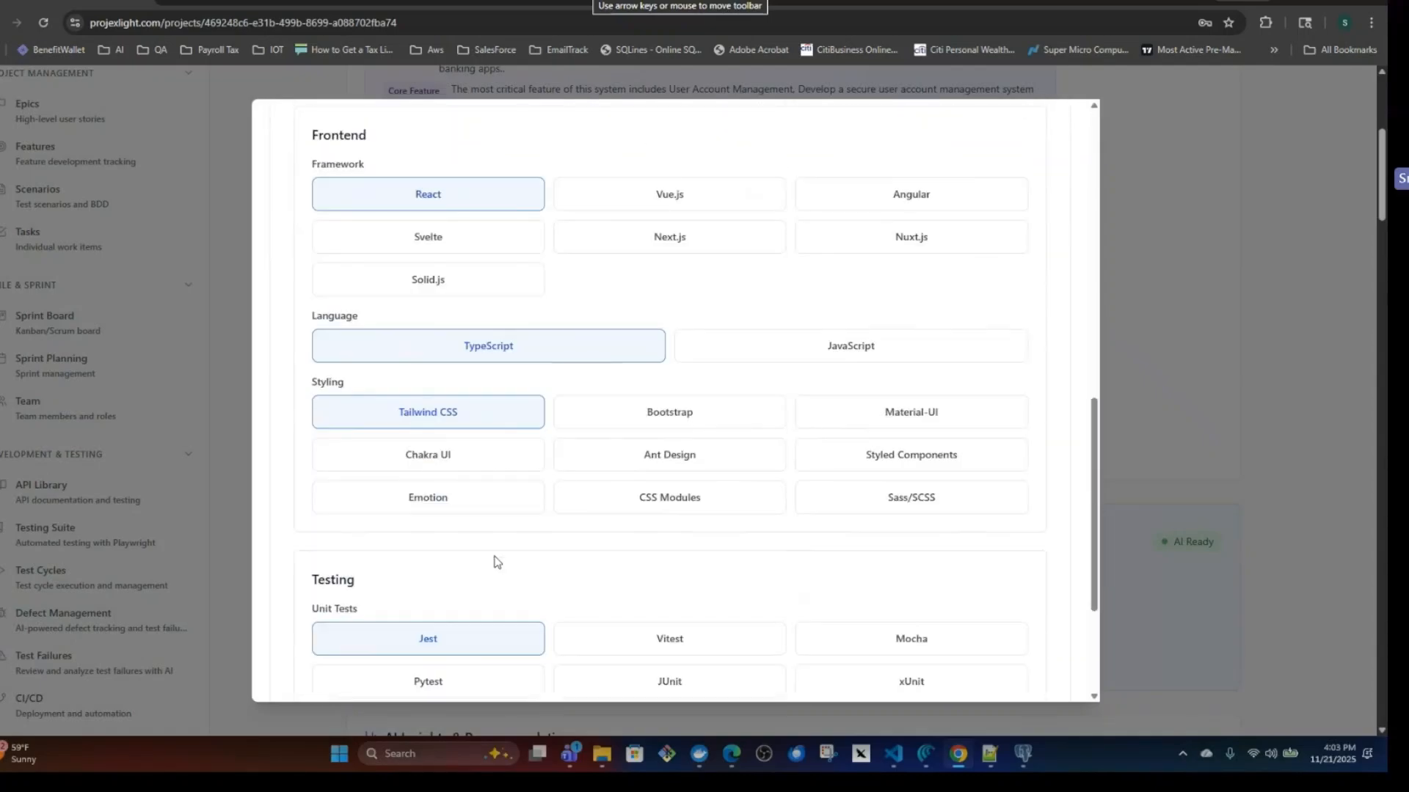
scroll(497, 561, "down", 3)
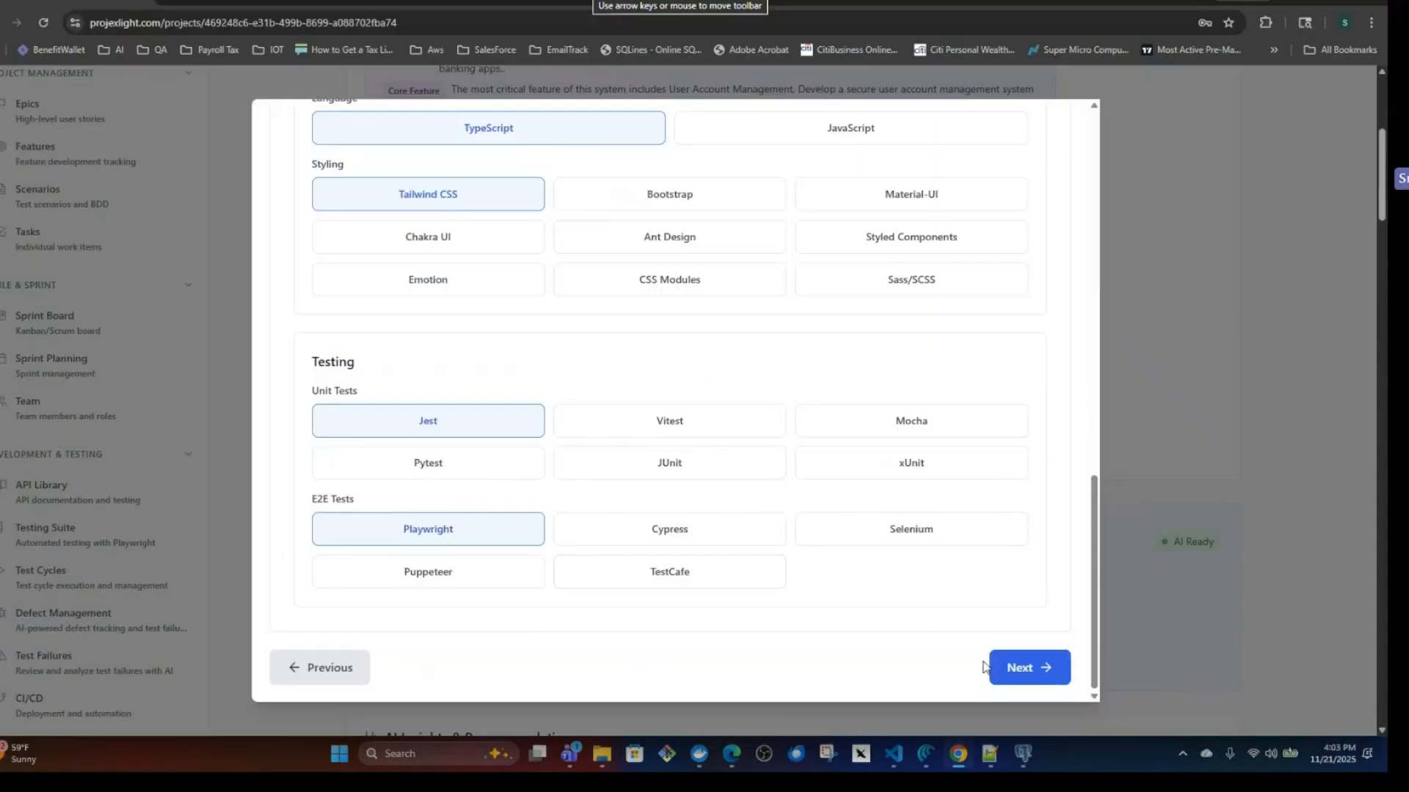
left_click(1020, 673)
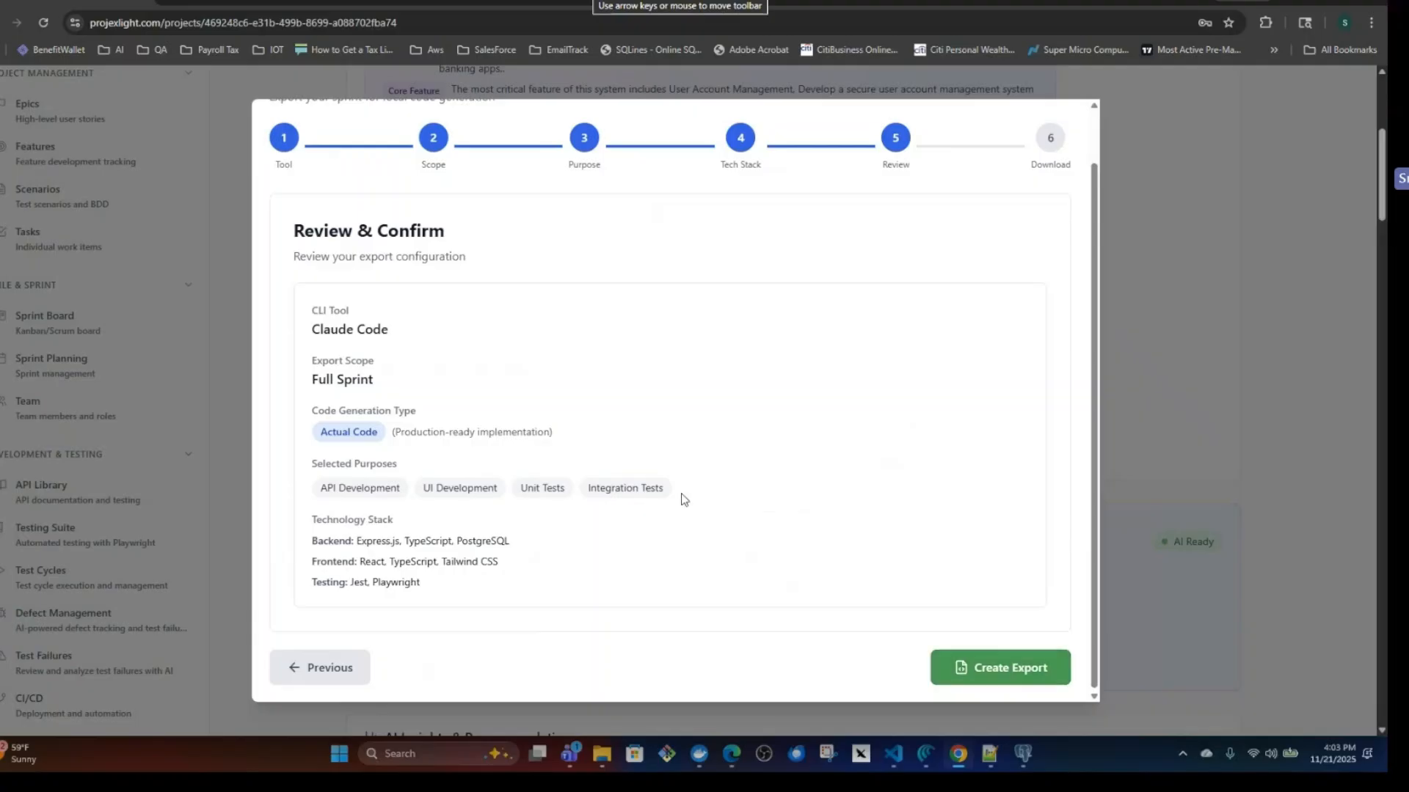
Create the Sprint1 Claude Code export, download the package, and open the Downloads folder in File Explorer.
left_click(1005, 672)
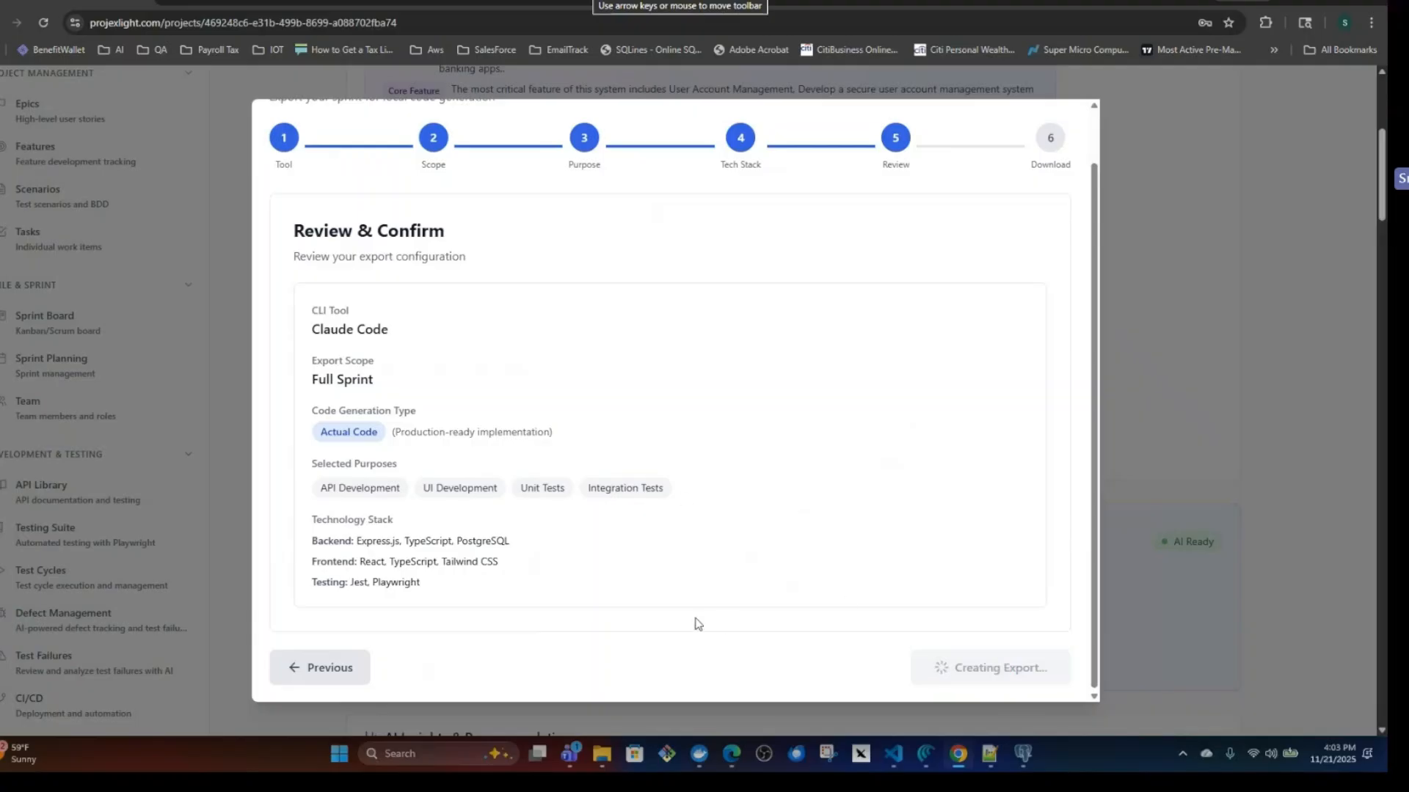
left_click(675, 661)
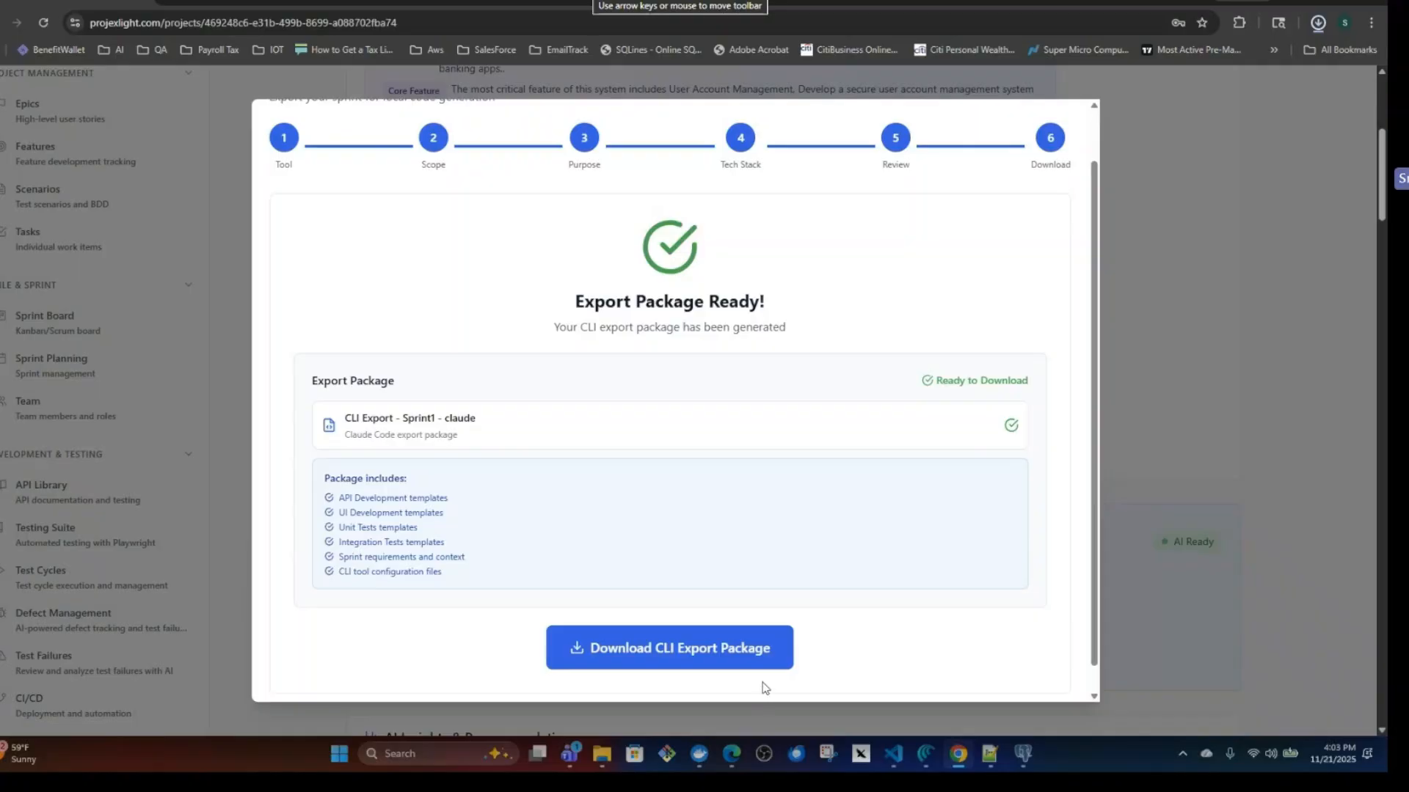
mouse_move(602, 756)
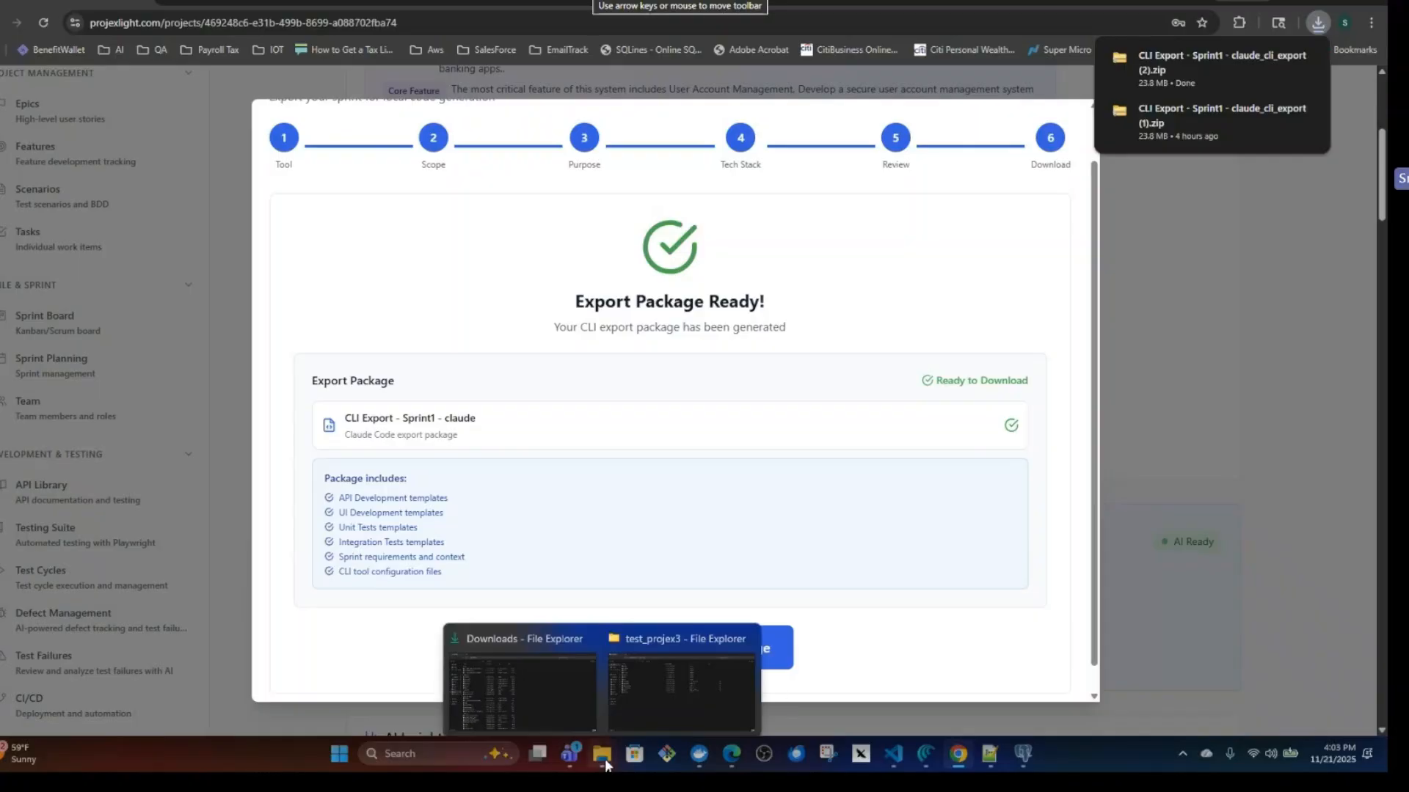
left_click(561, 709)
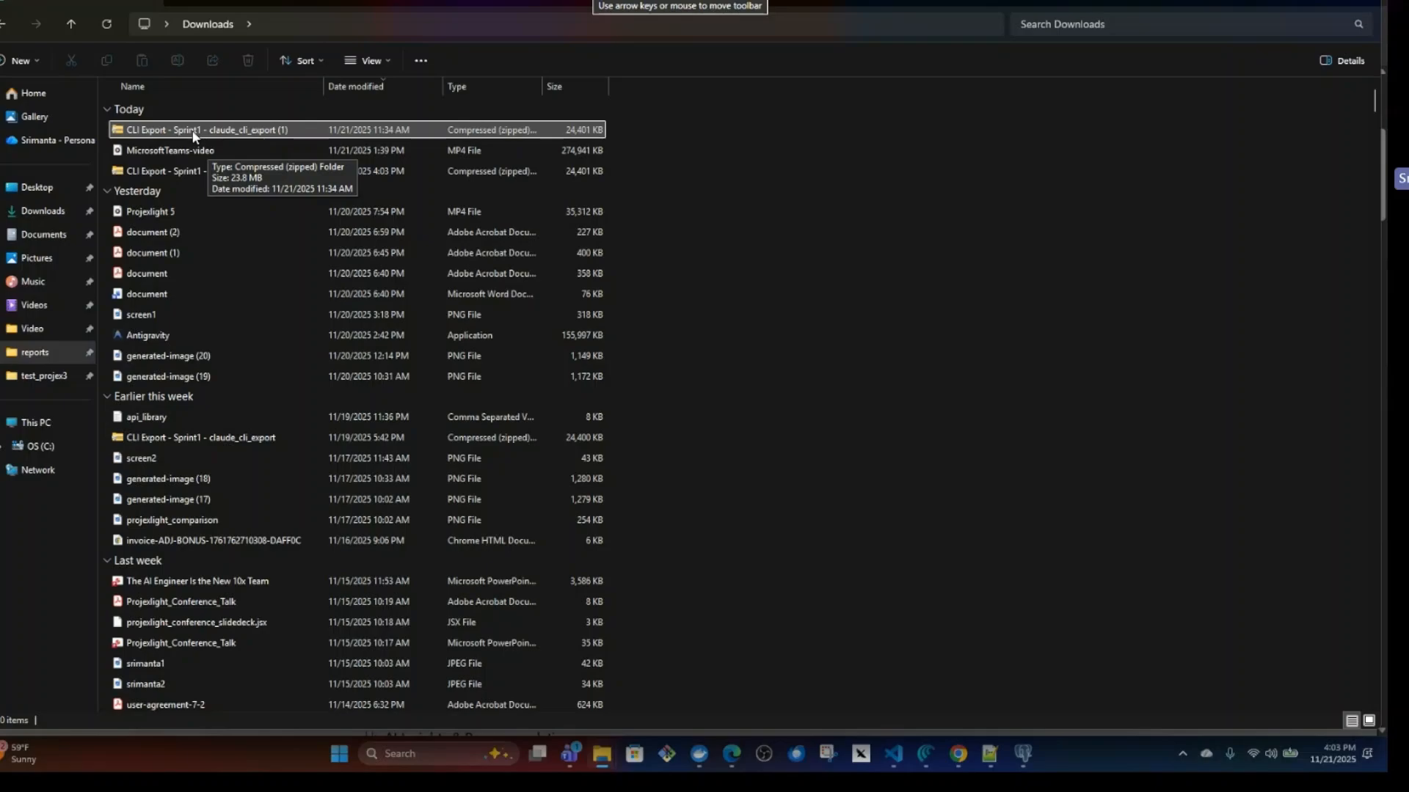
Switch to Visual Studio Code and move all contents of the test_projex3 folder to the Recycle Bin.
left_click(902, 766)
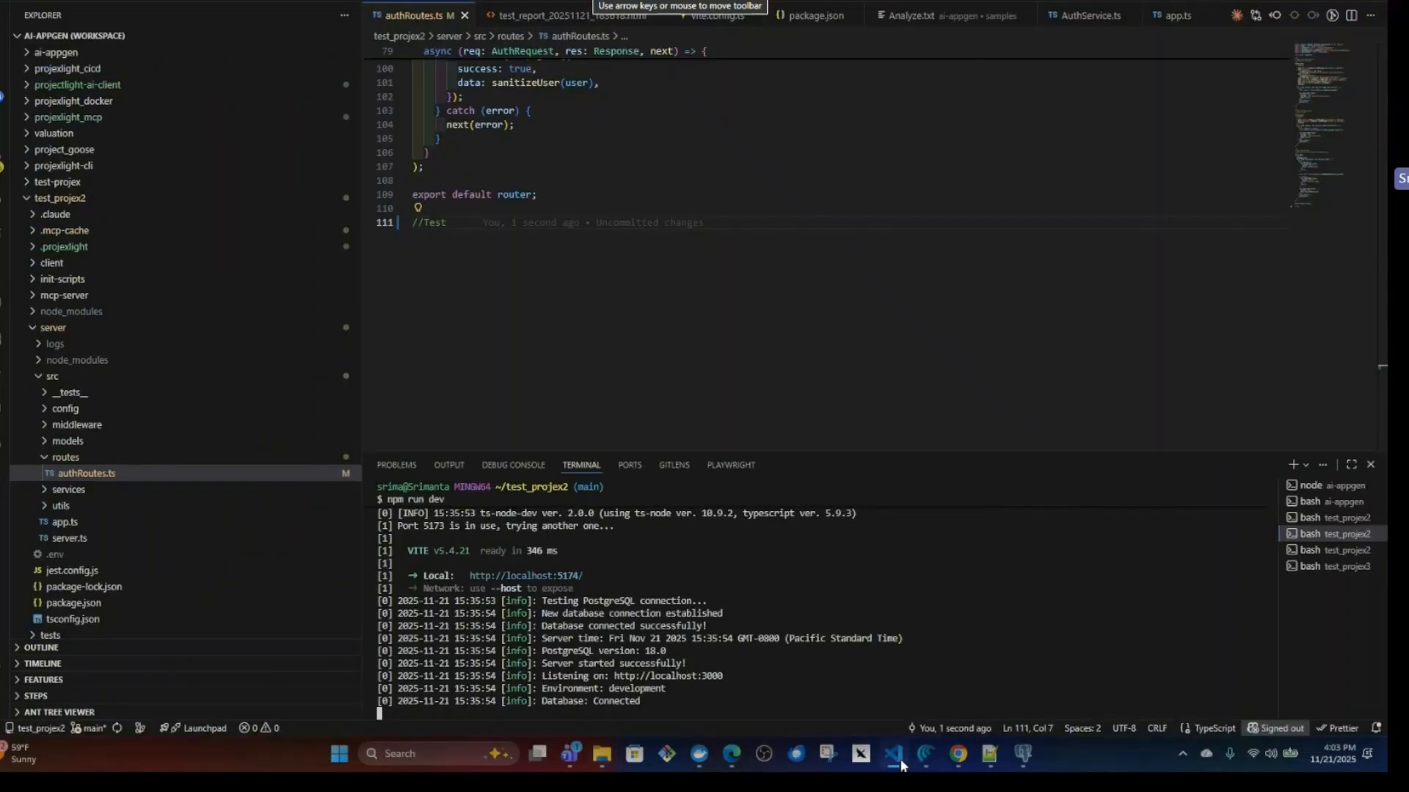
left_click(35, 332)
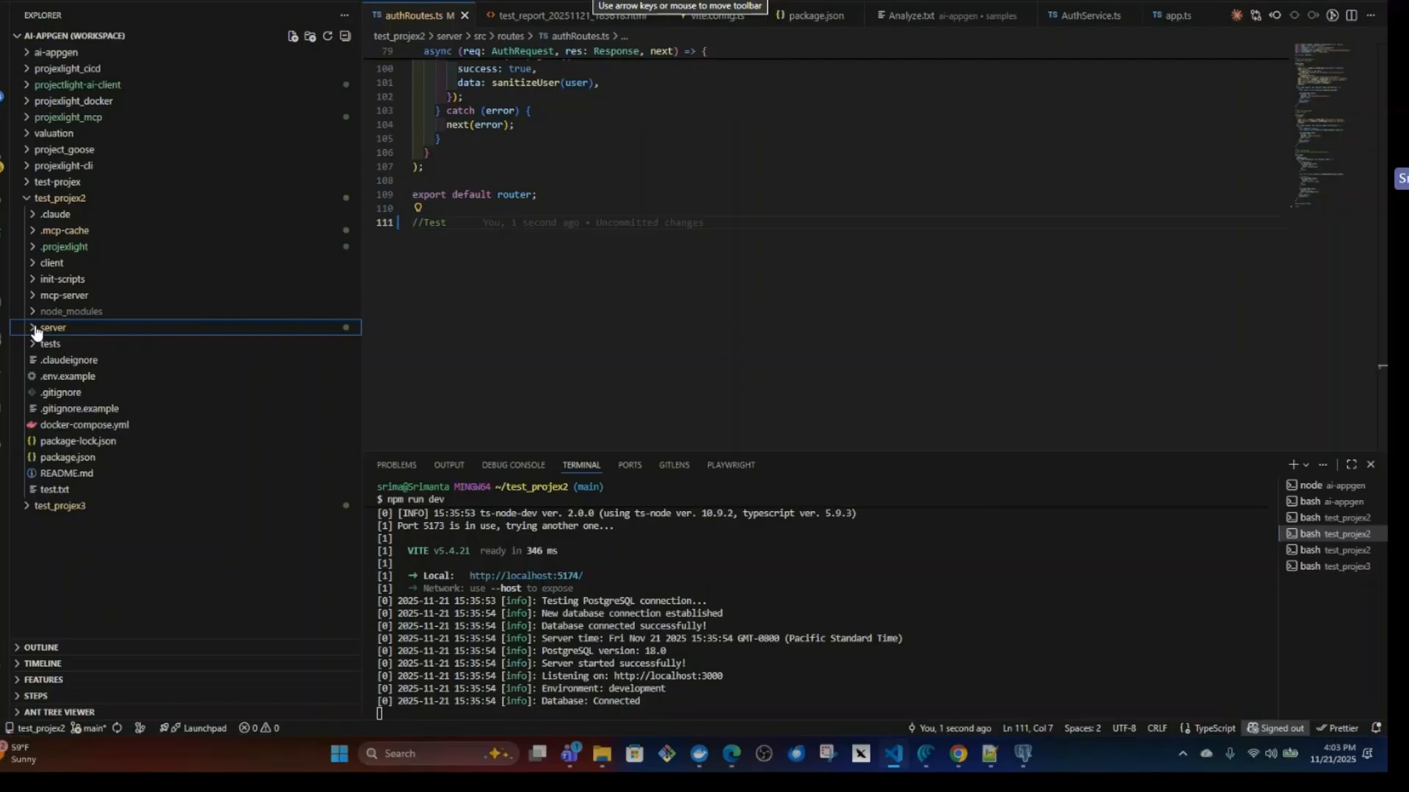
left_click(37, 507)
left_click(63, 522)
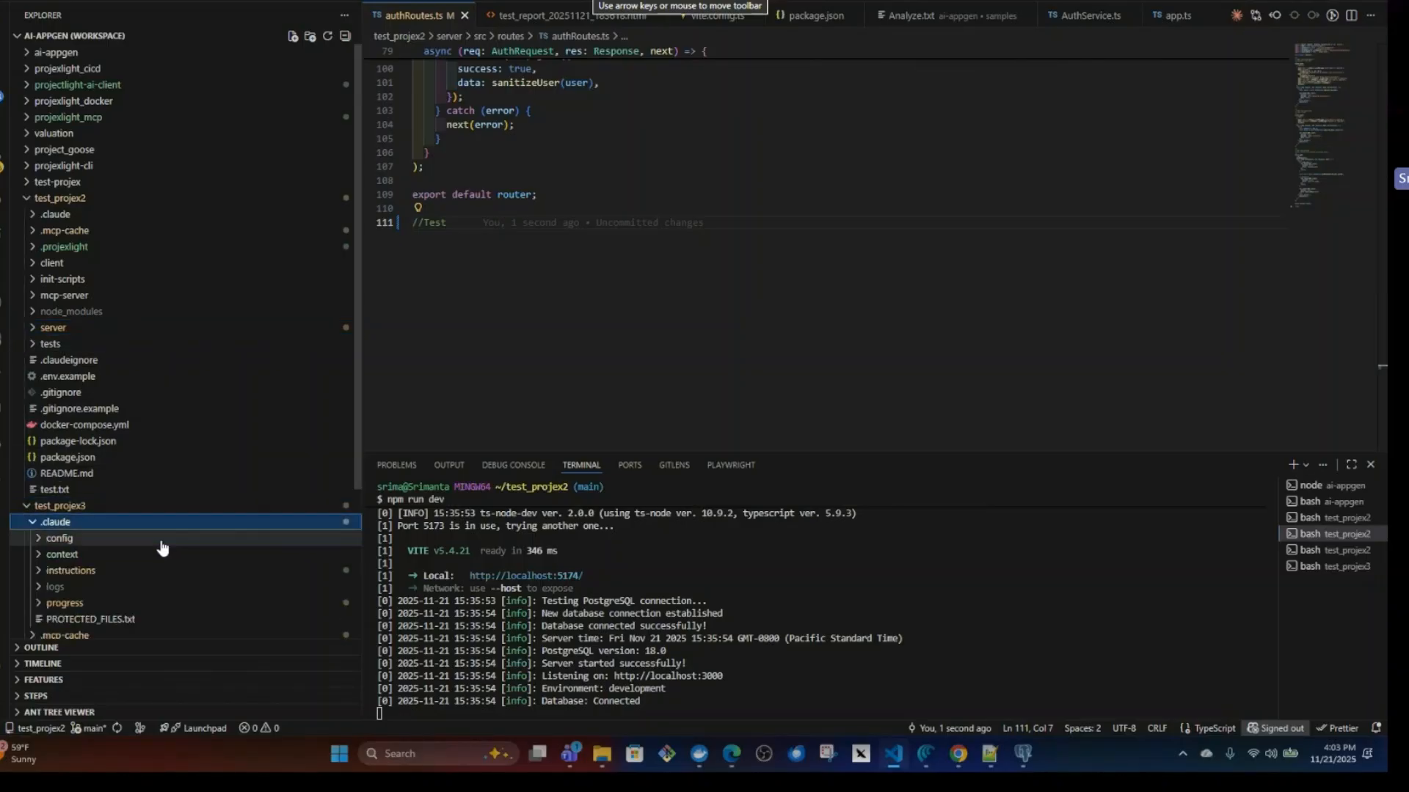
scroll(162, 548, "down", 5)
left_click(80, 616, "shift")
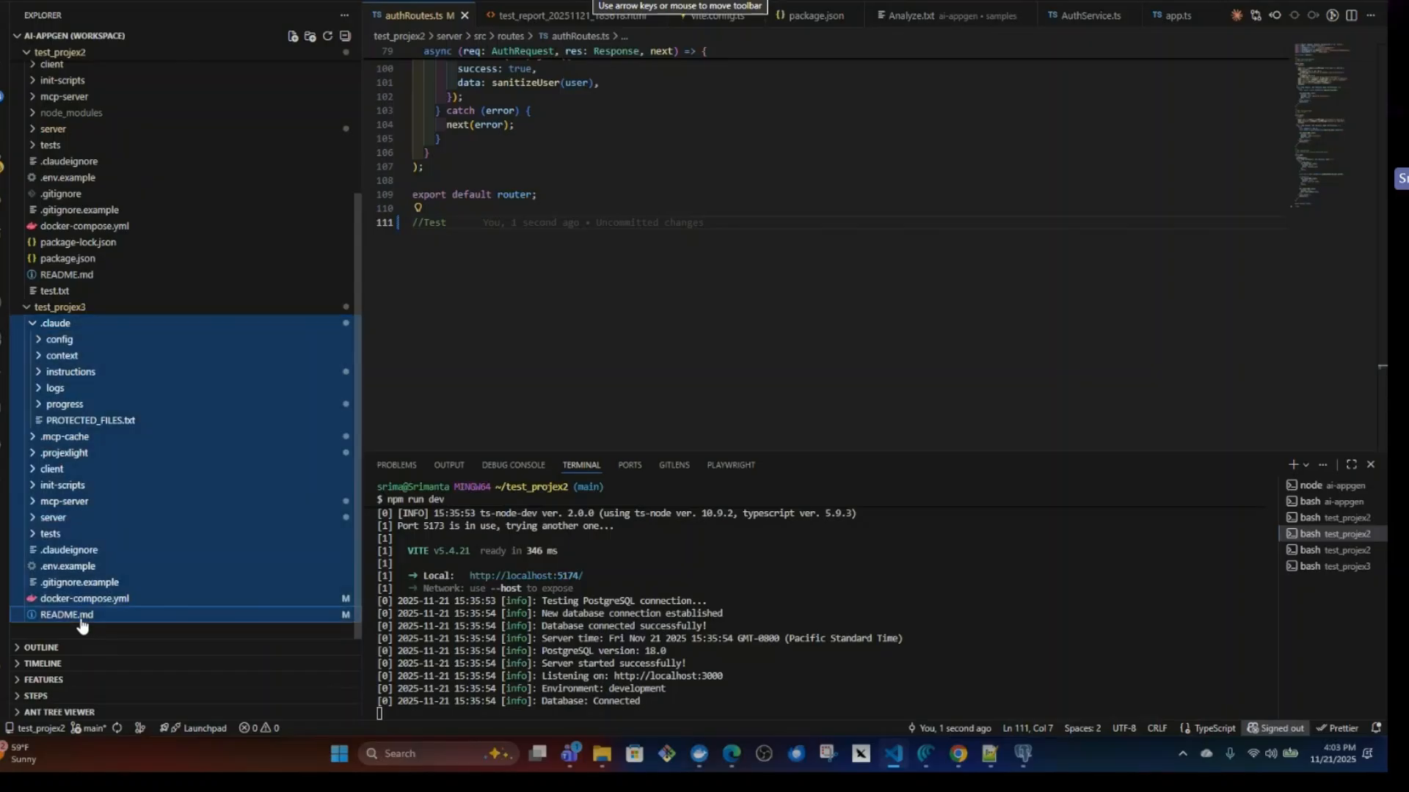
right_click(85, 624)
left_click(135, 603)
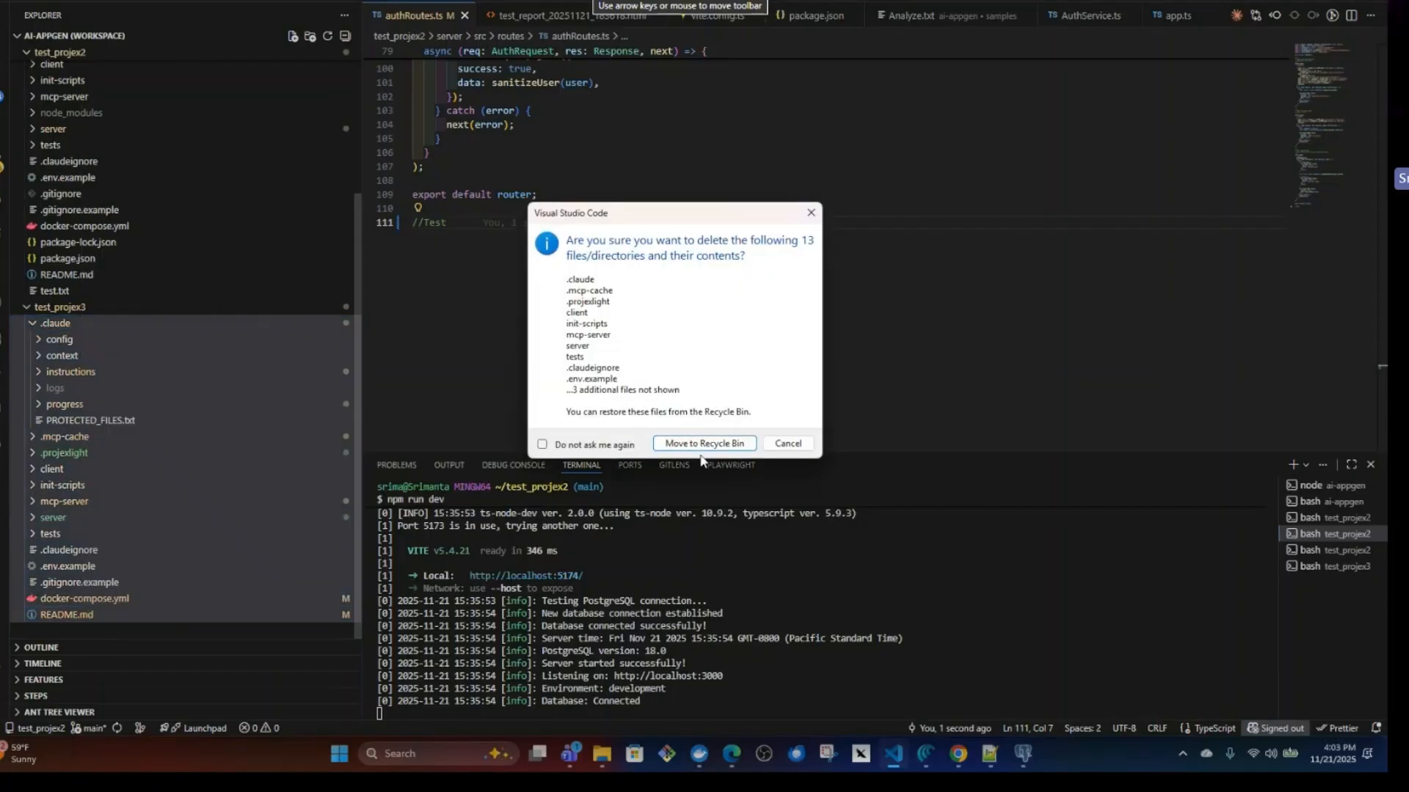
left_click(693, 445)
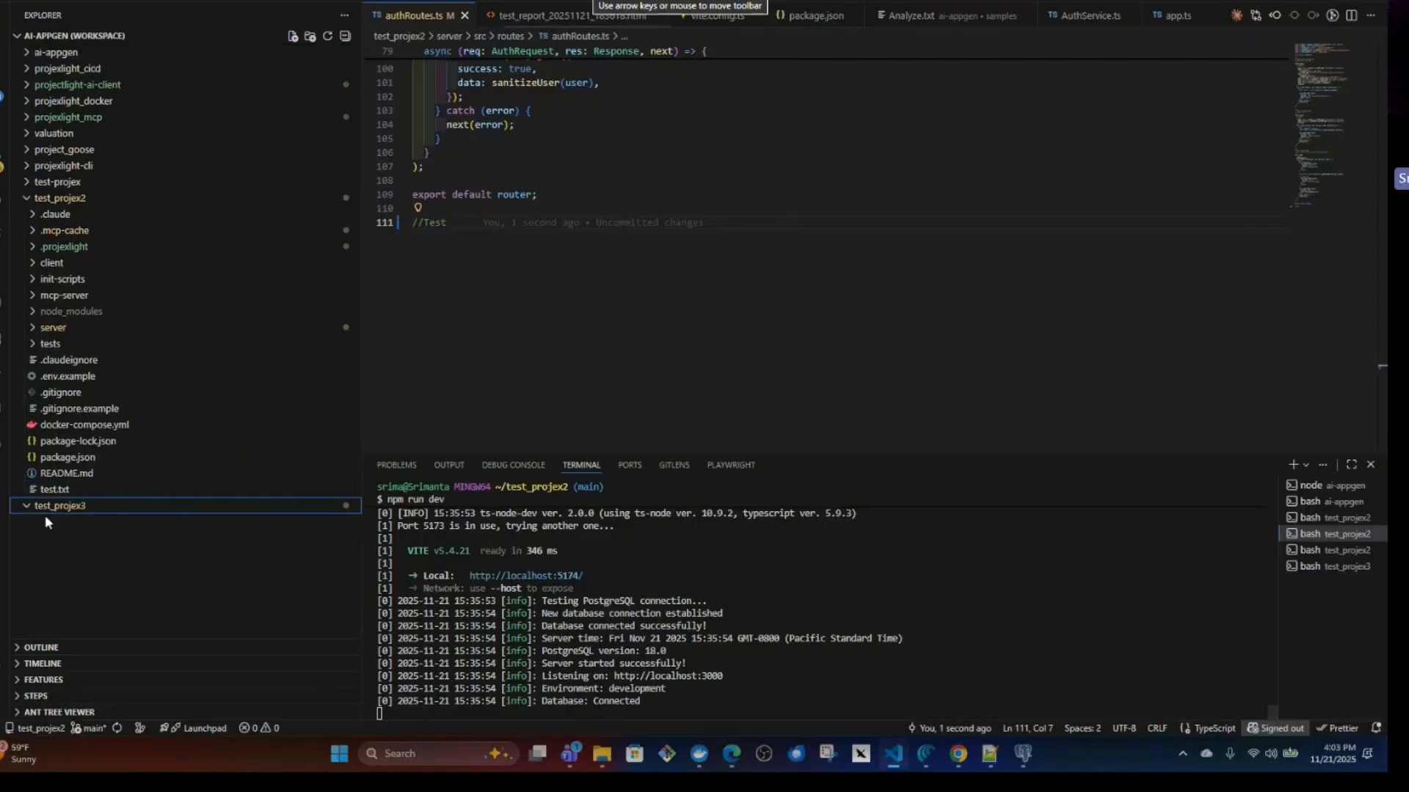
Return to Downloads and extract the CLI Export - Sprint1 - claude_cli_export (1) archive into the emptied test_projex3 folder.
left_click(601, 754)
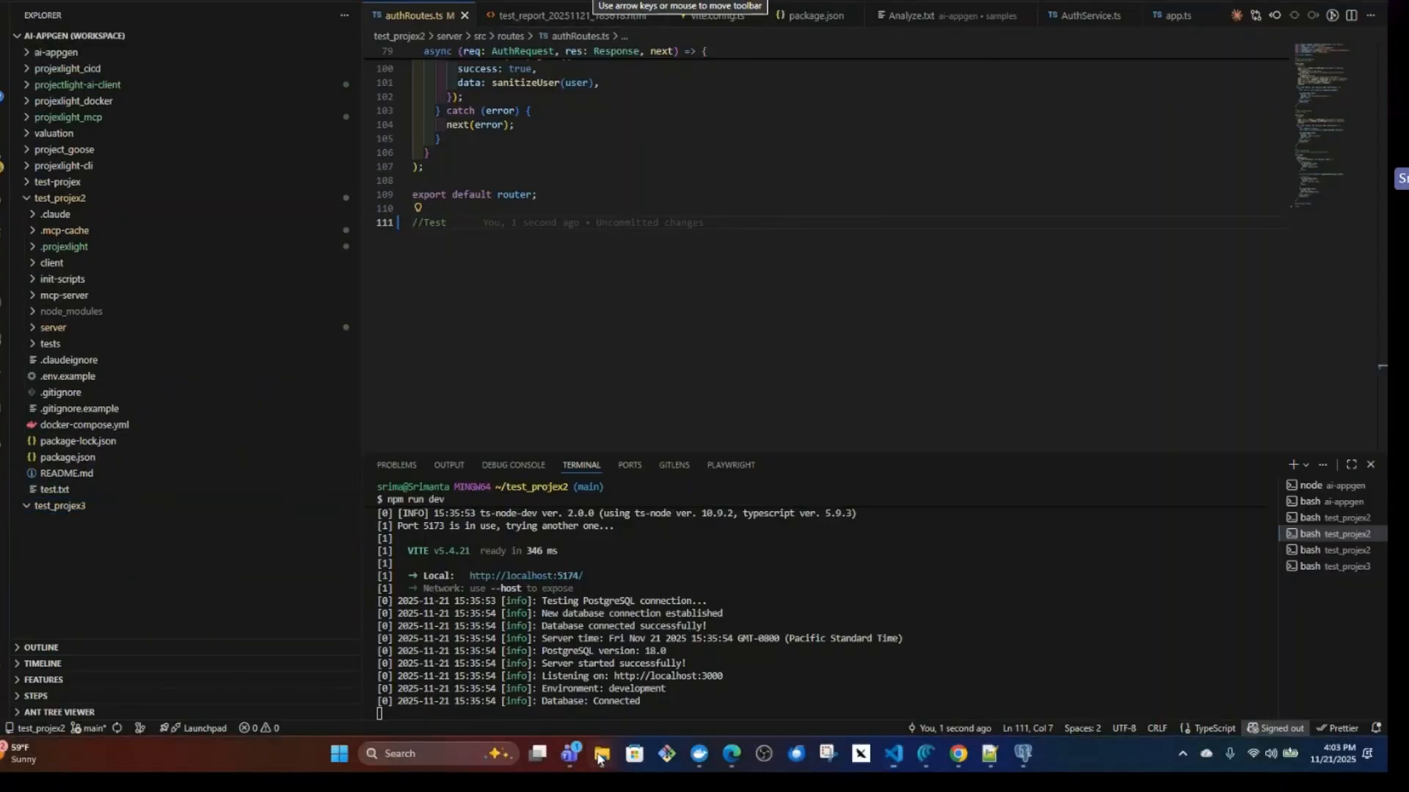
left_click(572, 715)
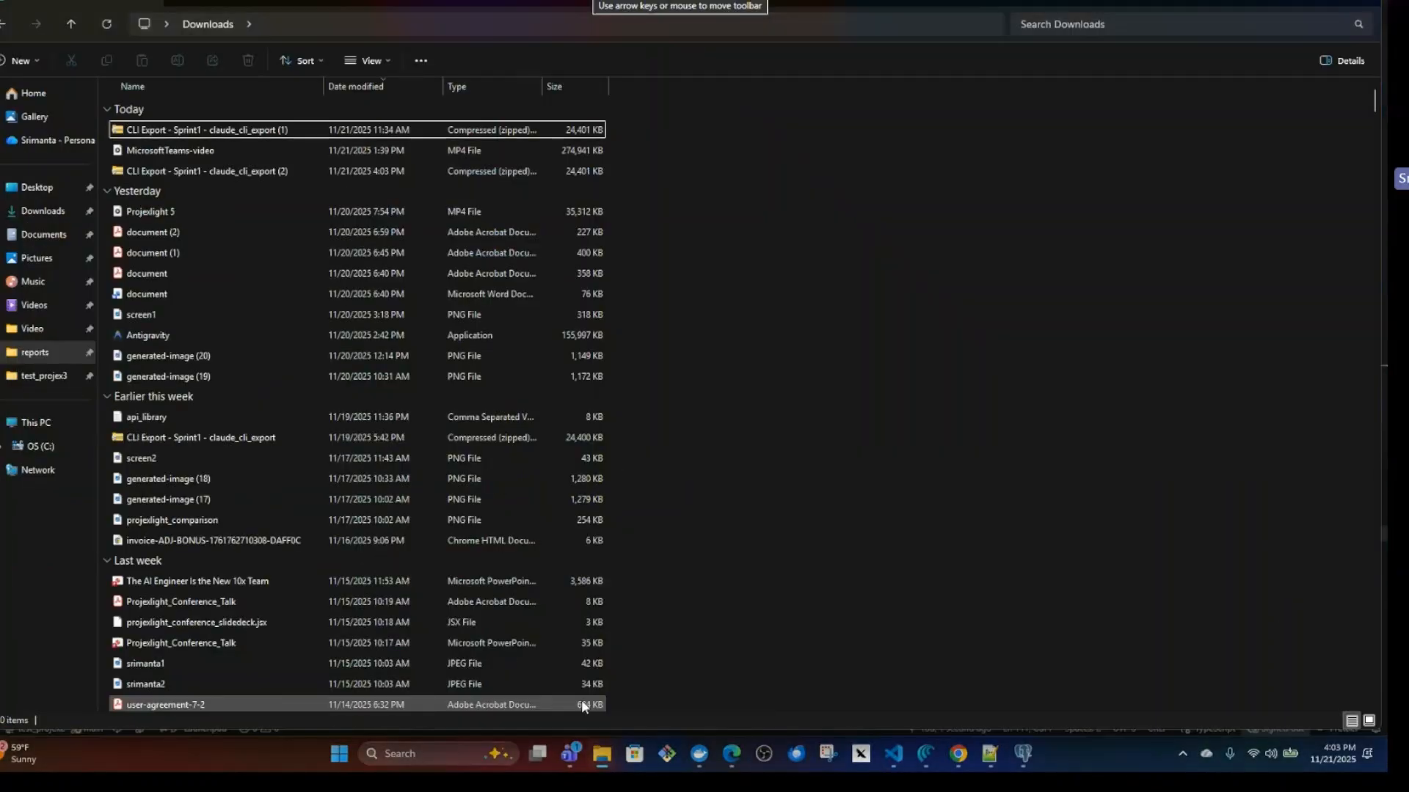
left_click(245, 132)
right_click(245, 136)
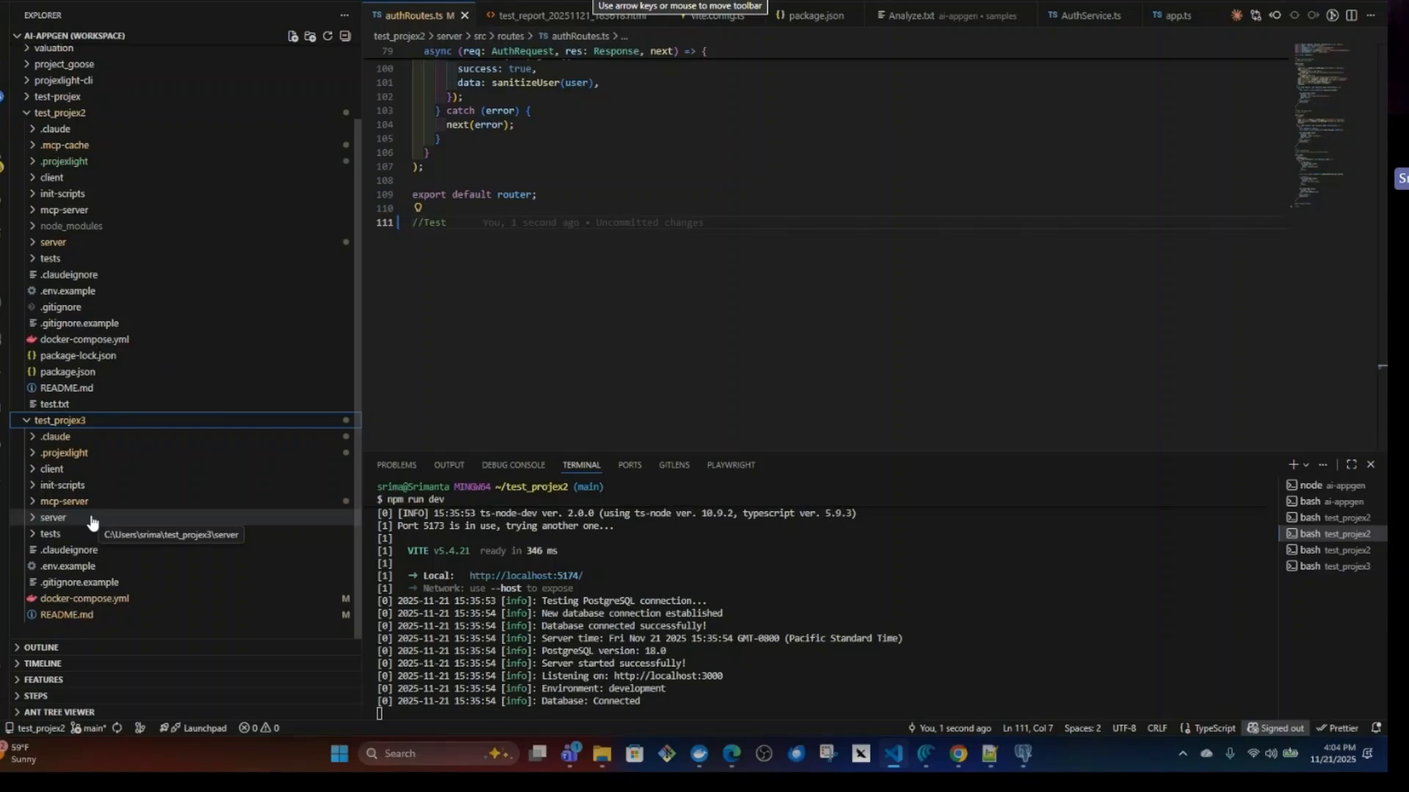
Examine test_projex3's docker-compose.yml services and the README.md quick-start instructions for running the Claude generation plan.
left_click(96, 605)
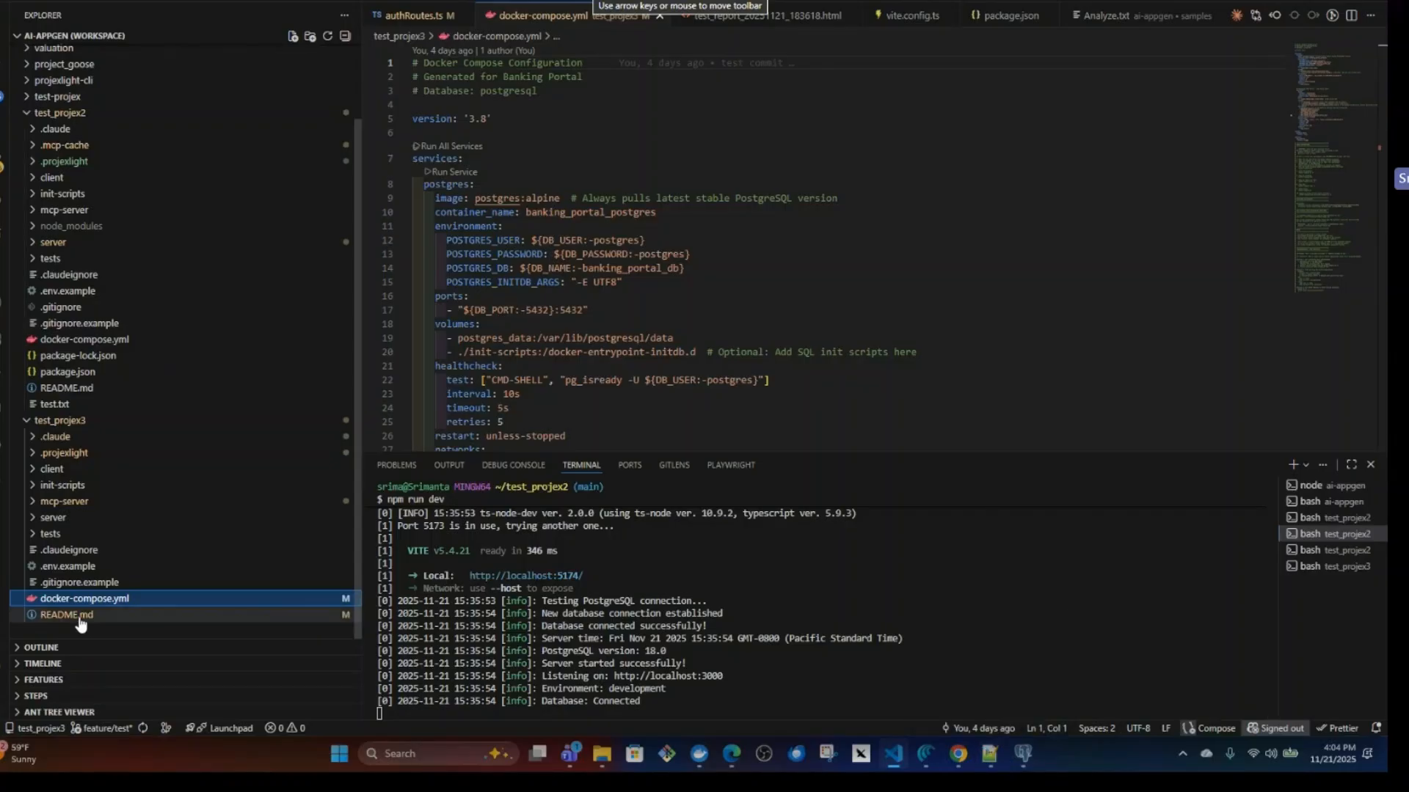
left_click(185, 614)
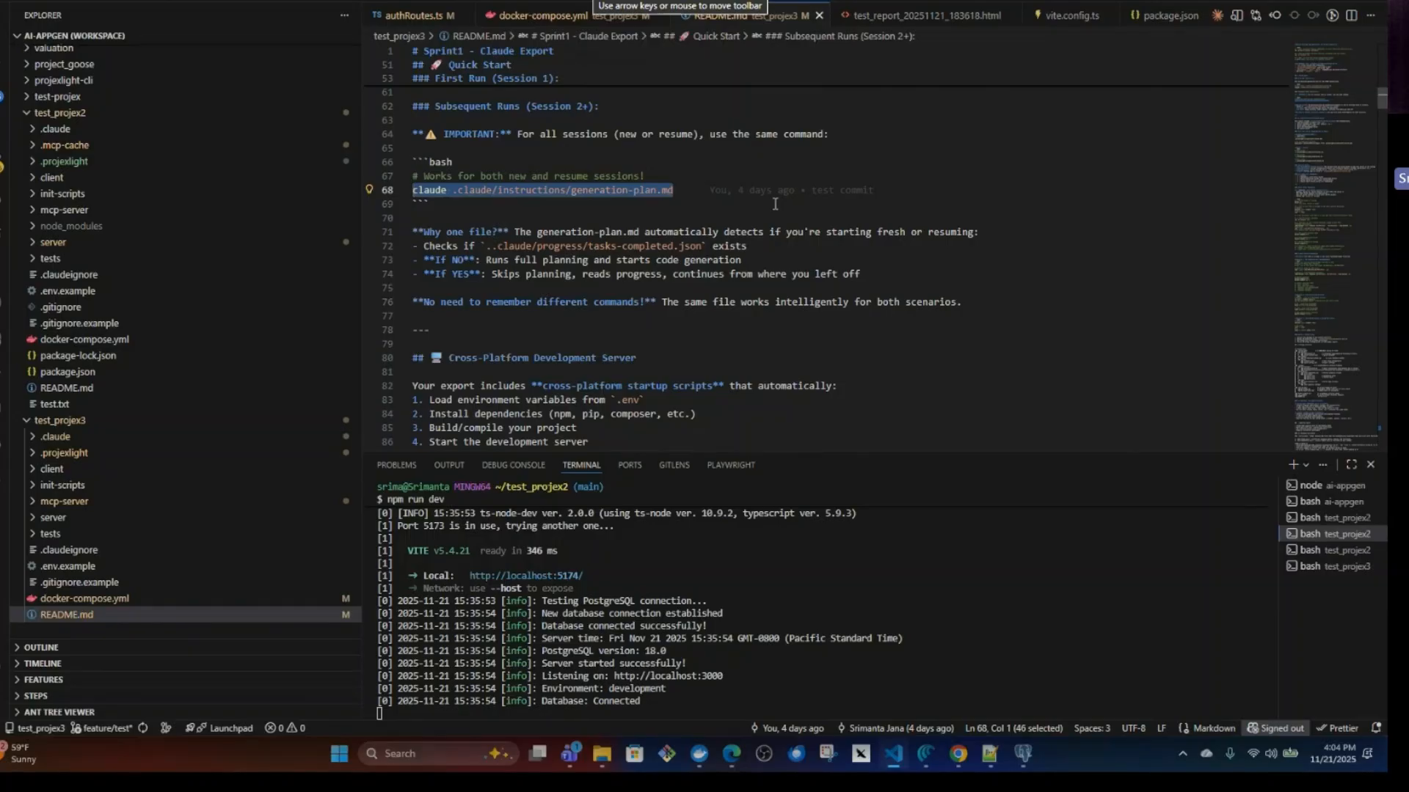
left_click(85, 598)
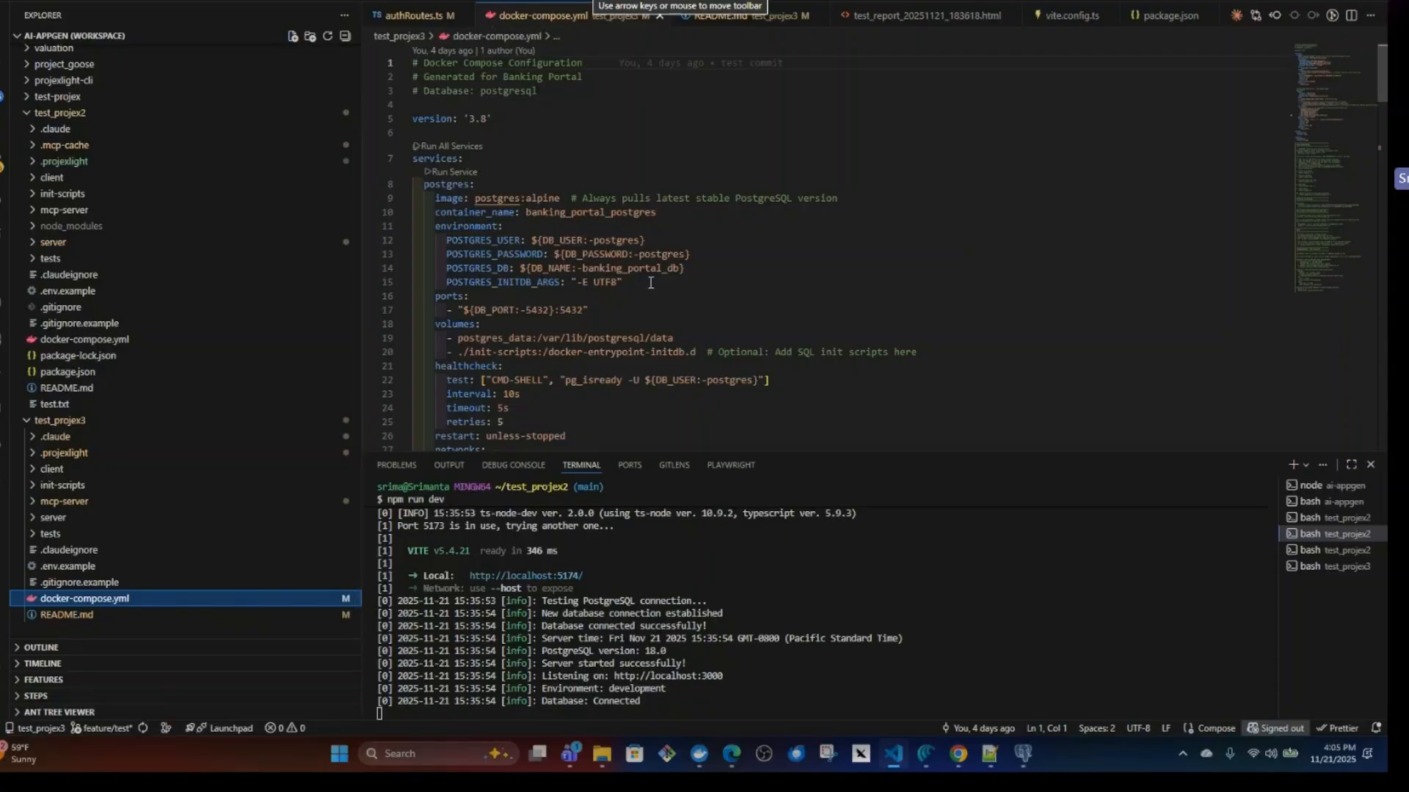
scroll(681, 287, "down", 5)
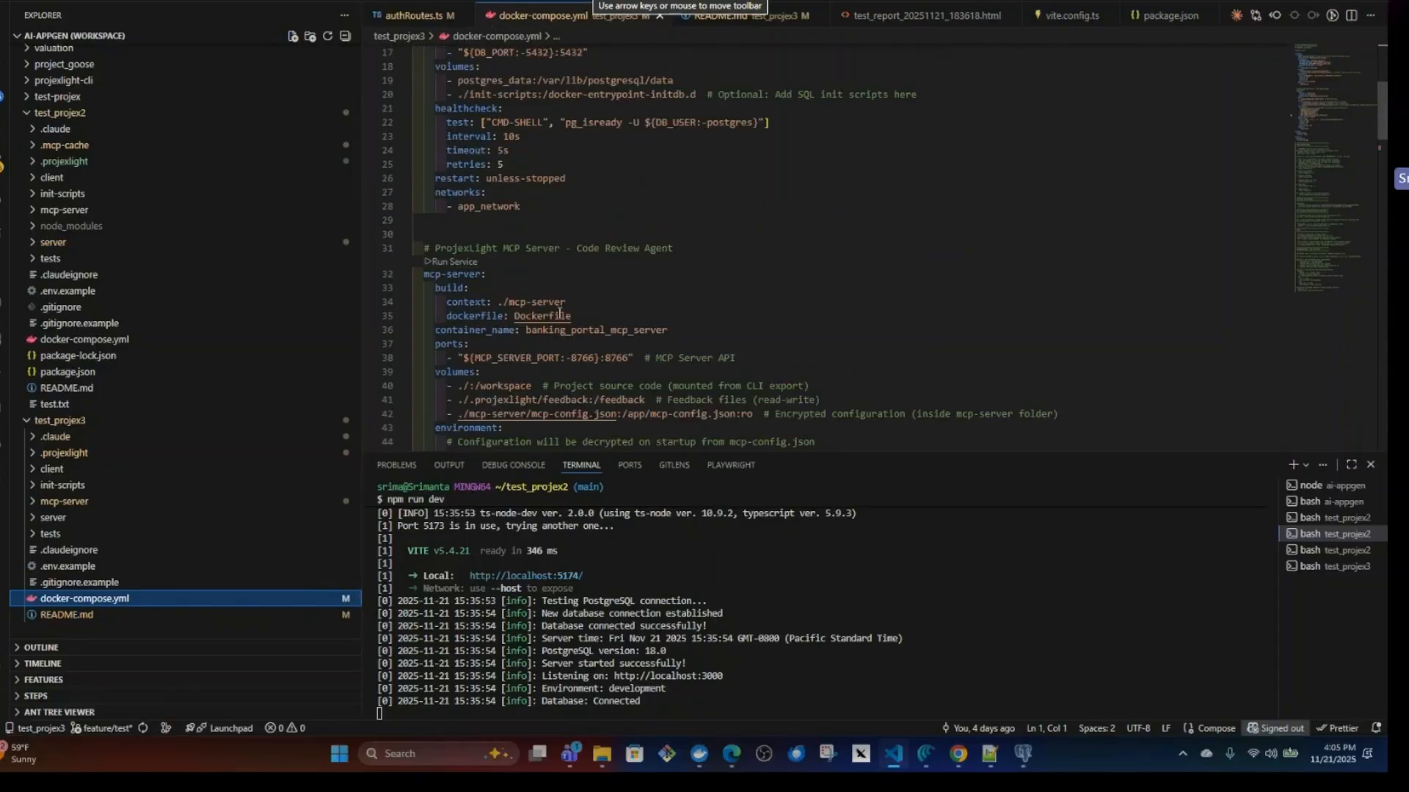
scroll(547, 302, "up", 5)
Switch to Docker Desktop and inspect the banking_portal_mcp_server image and logs, and the banking_portal_postgres container's logs.
left_click(699, 755)
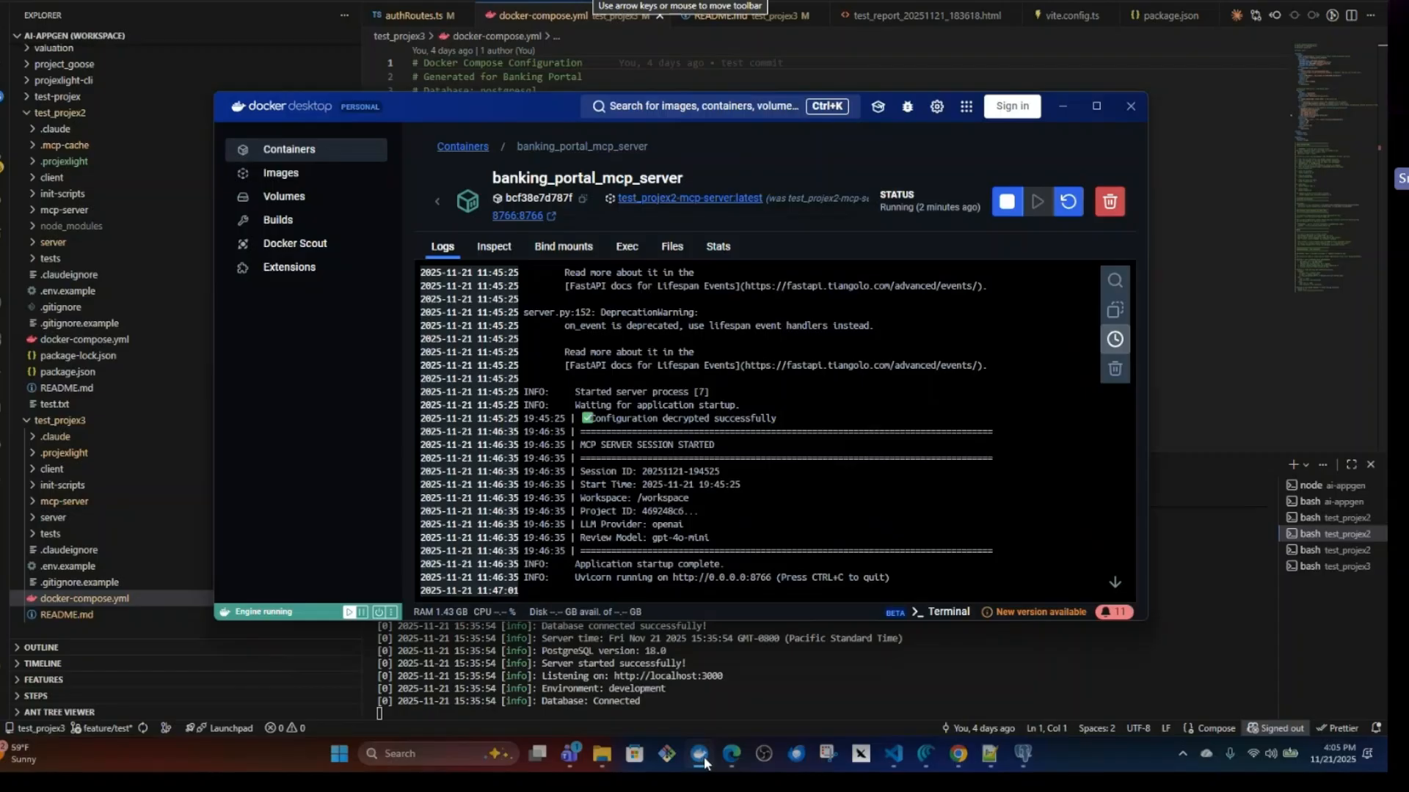
left_click(306, 152)
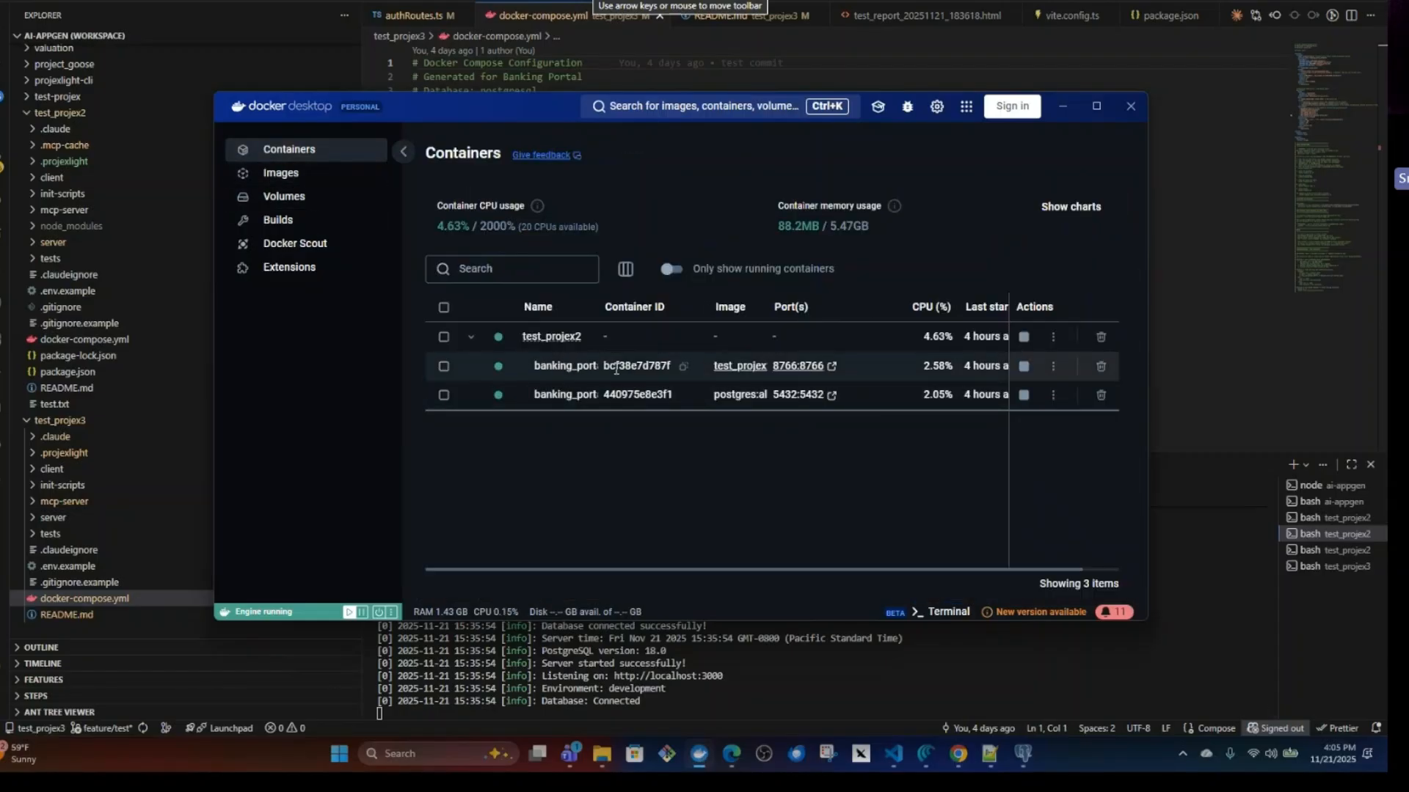
left_click(743, 368)
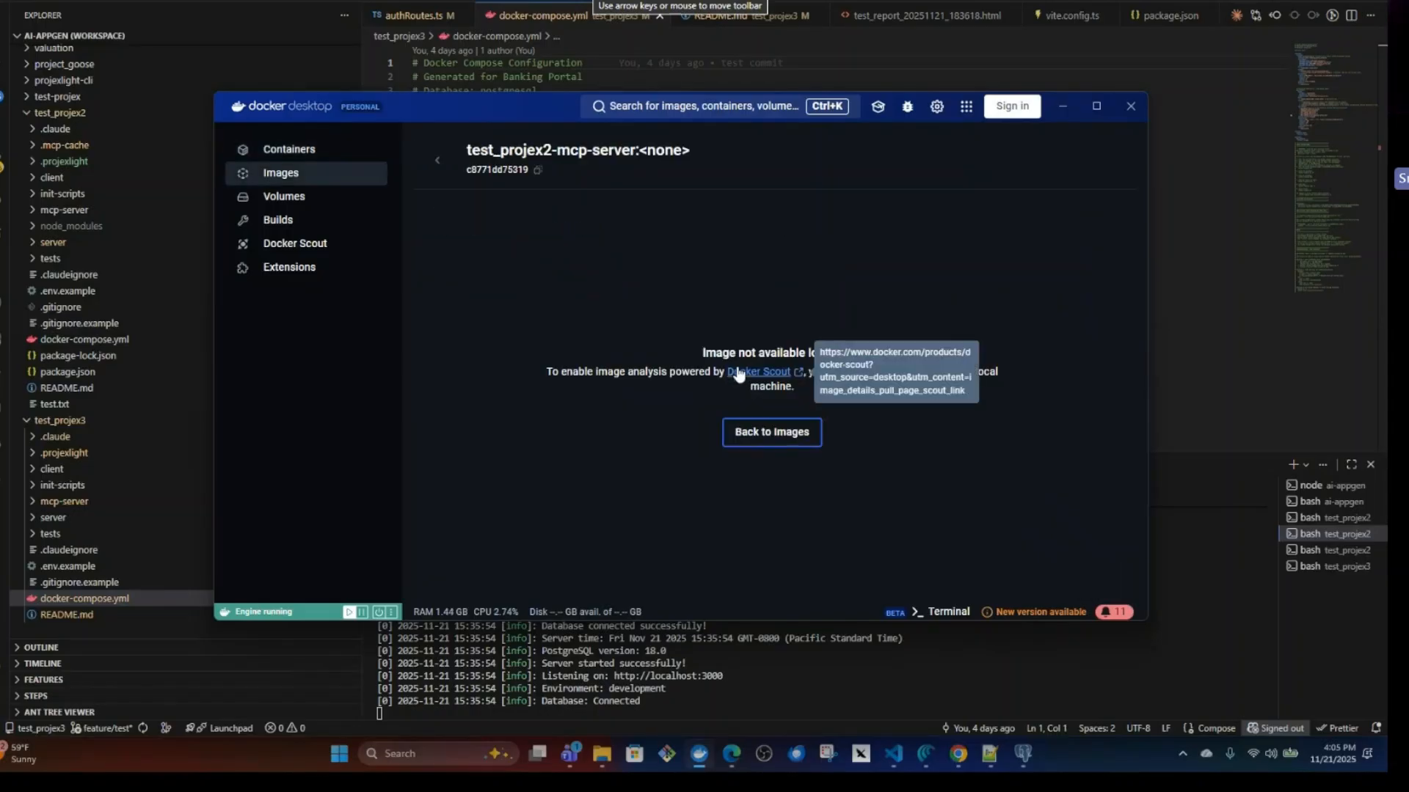
left_click(293, 151)
left_click(552, 364)
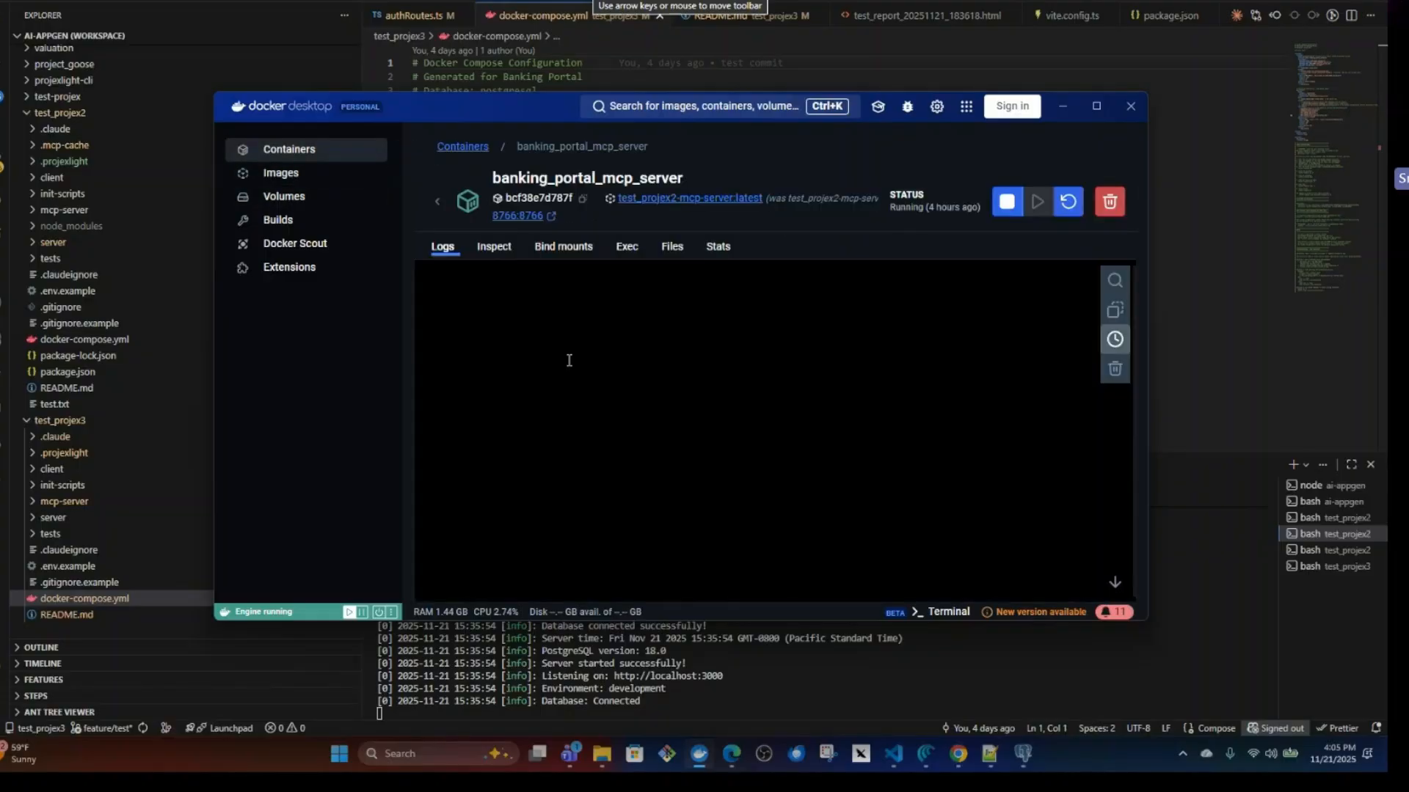
scroll(732, 434, "up", 15)
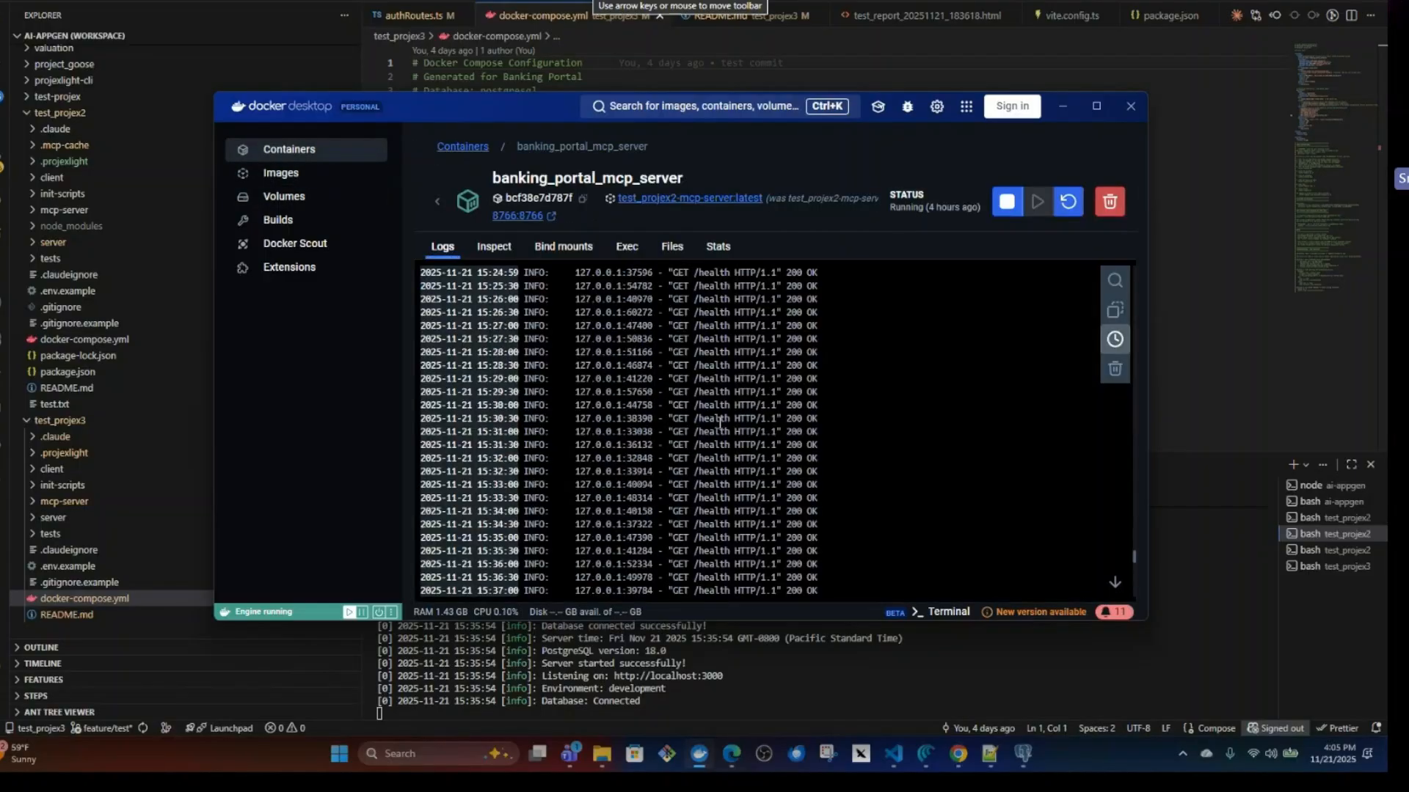
left_click(290, 149)
left_click(600, 394)
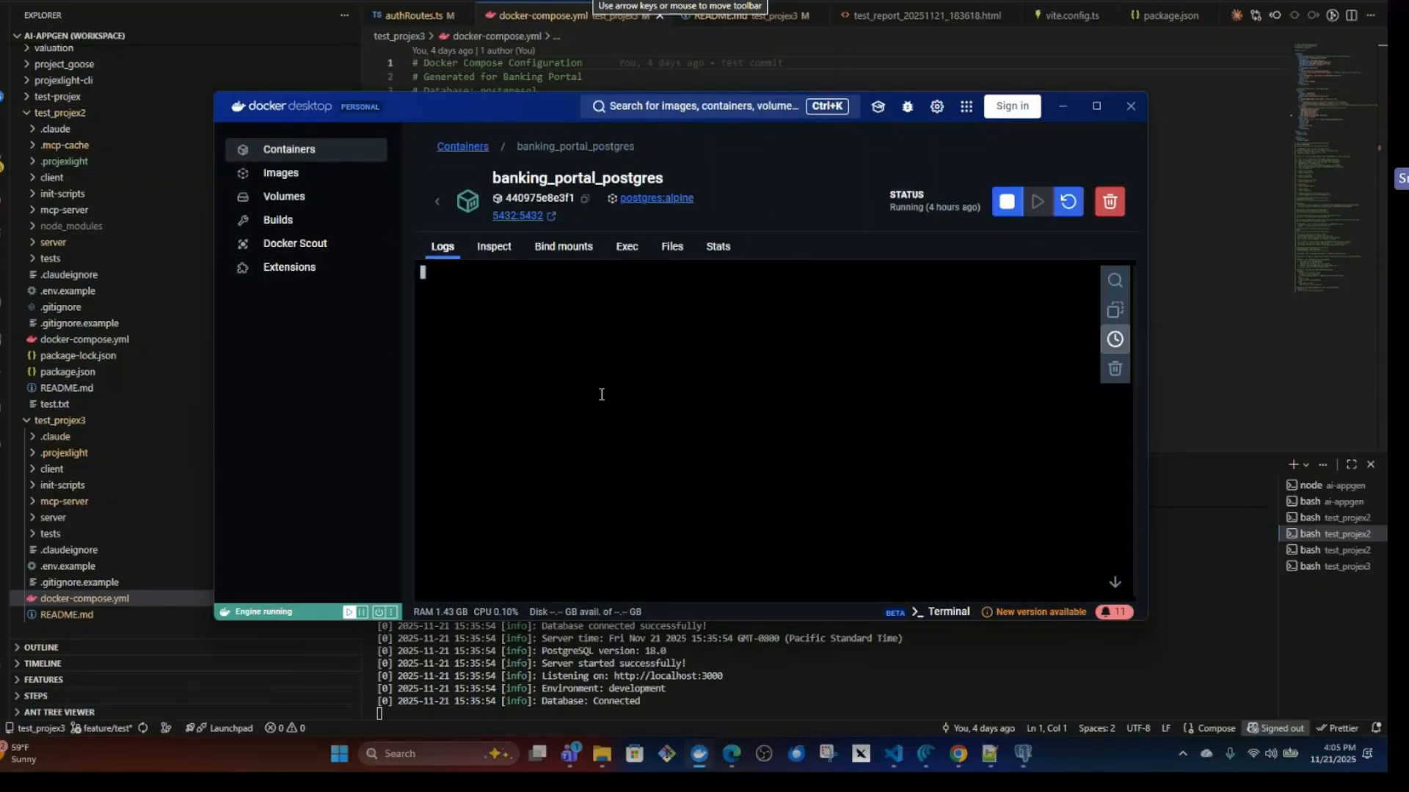
Return to Visual Studio Code and enter docker-compos up -d at the test_projex3 terminal prompt without running it.
left_click(799, 677)
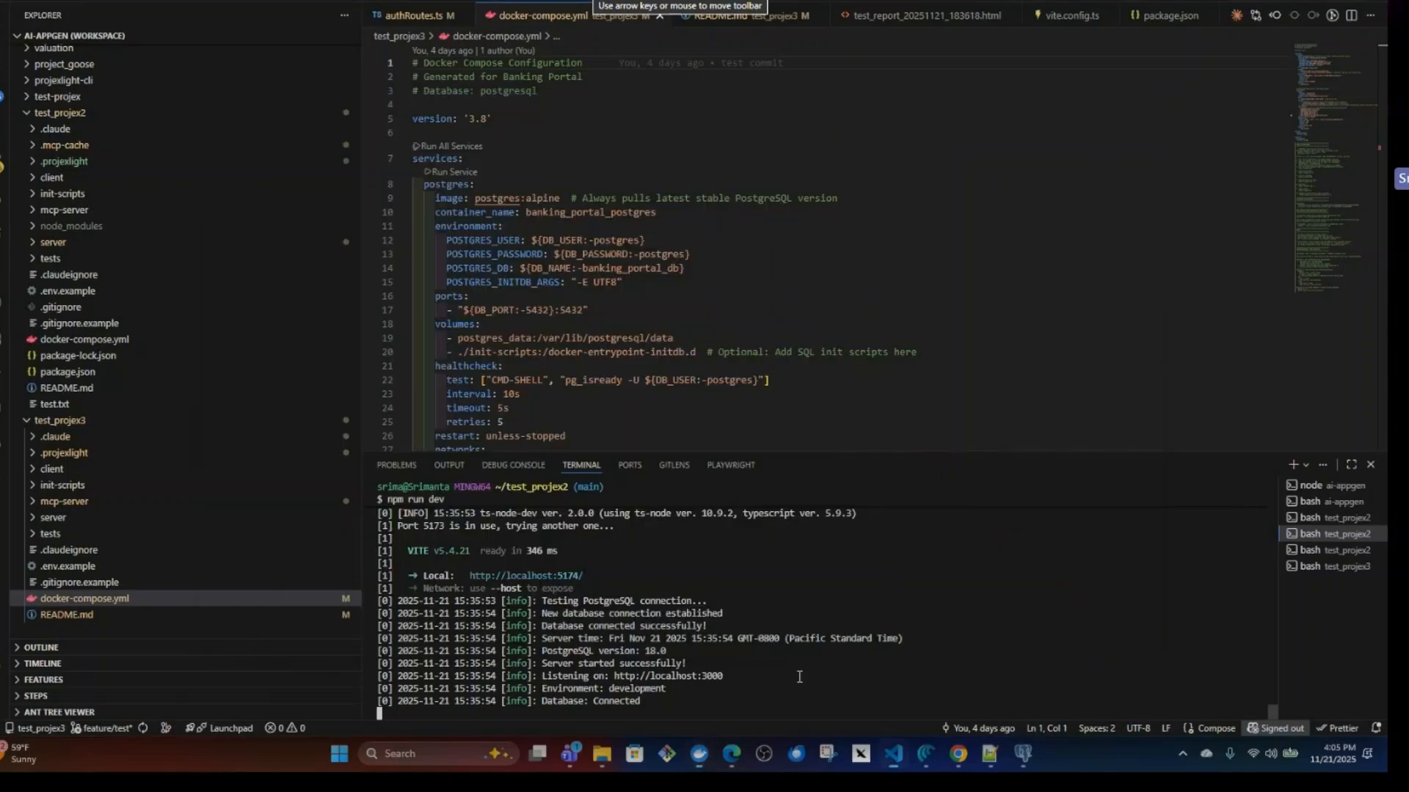
left_click(1335, 566)
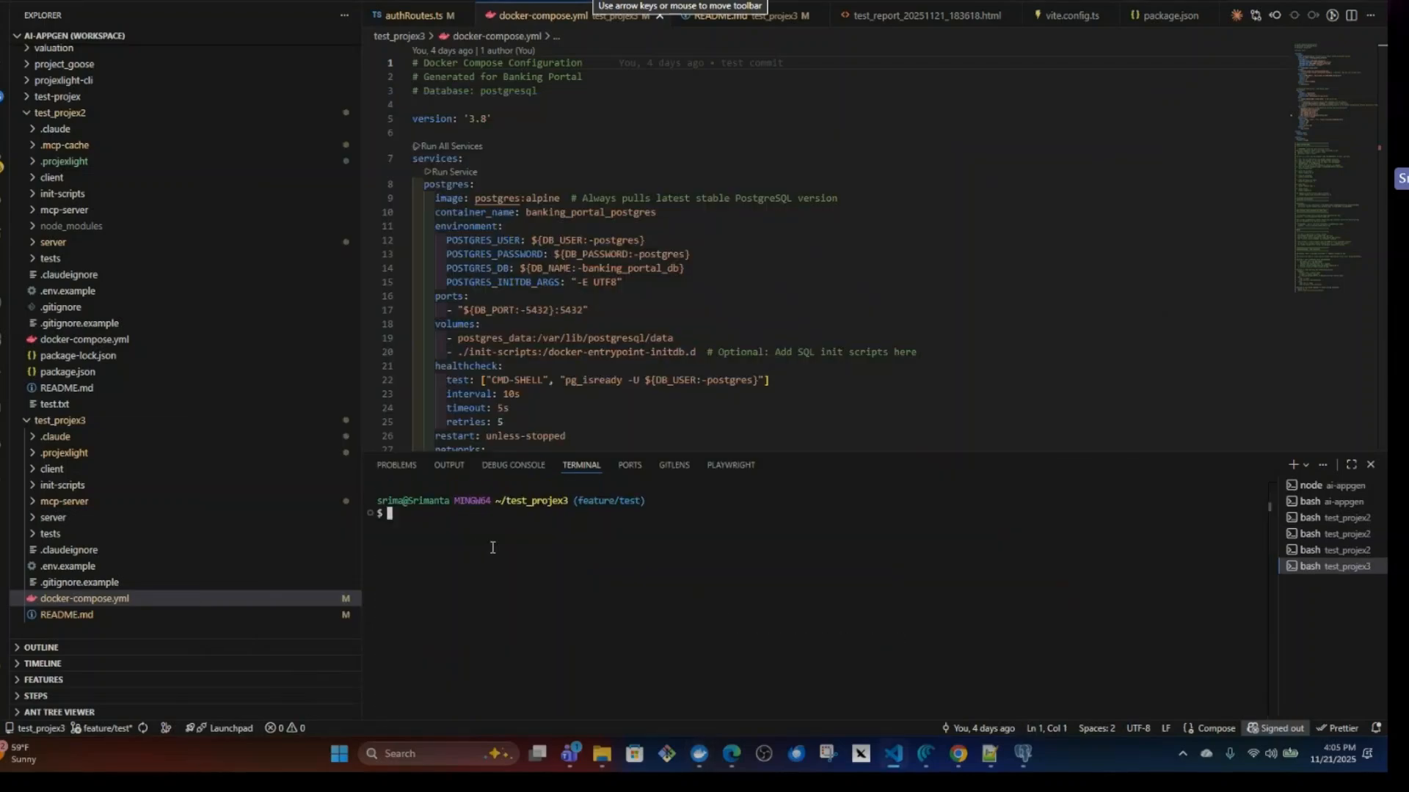
type("docke")
type("r-com")
type("pose")
type(" up -")
key("BackSpace")
key("BackSpace")
key("BackSpace")
key("BackSpace")
key("BackSpace")
key("BackSpace")
type("up -d")
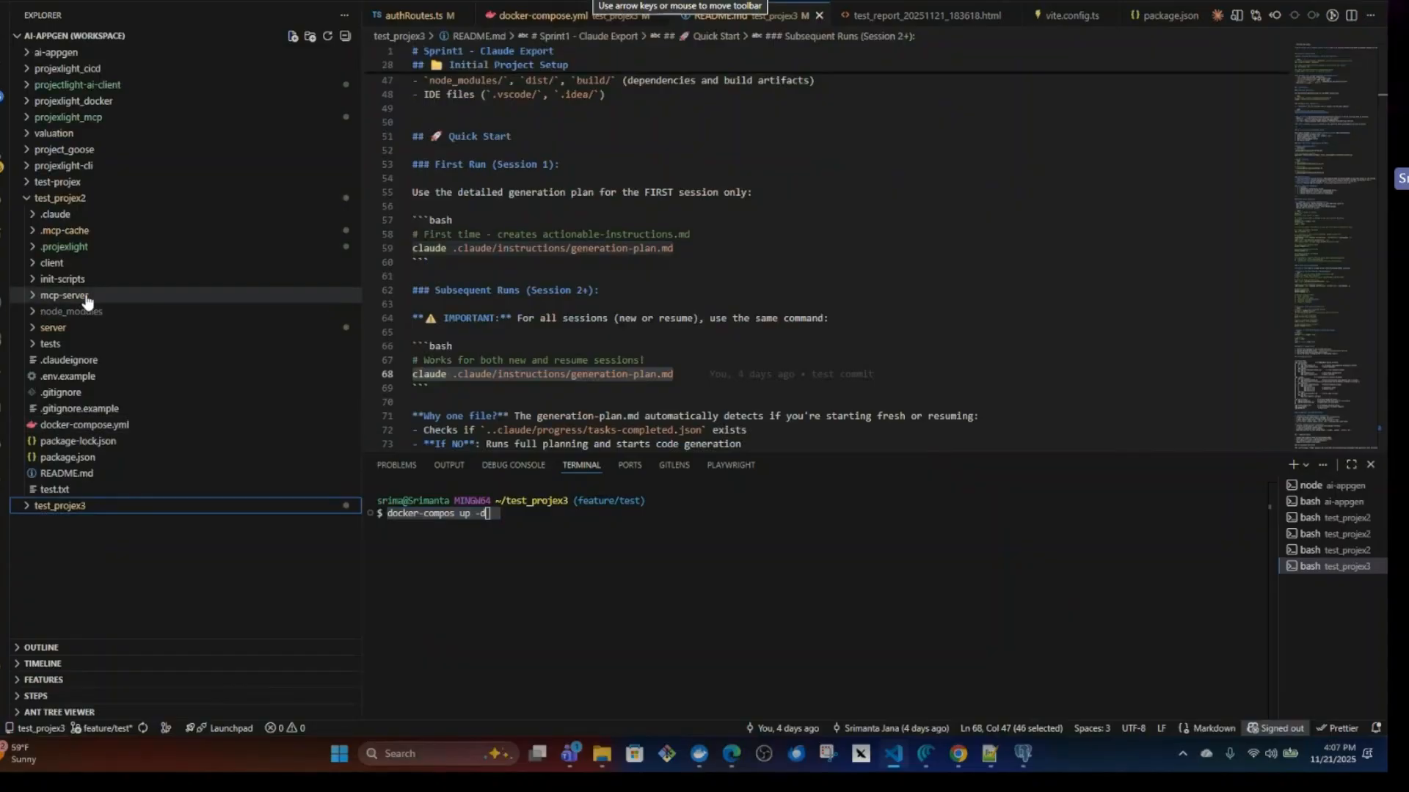
Look through the test_projex2 terminal sessions and run git status in the one with a free prompt.
left_click(1315, 551)
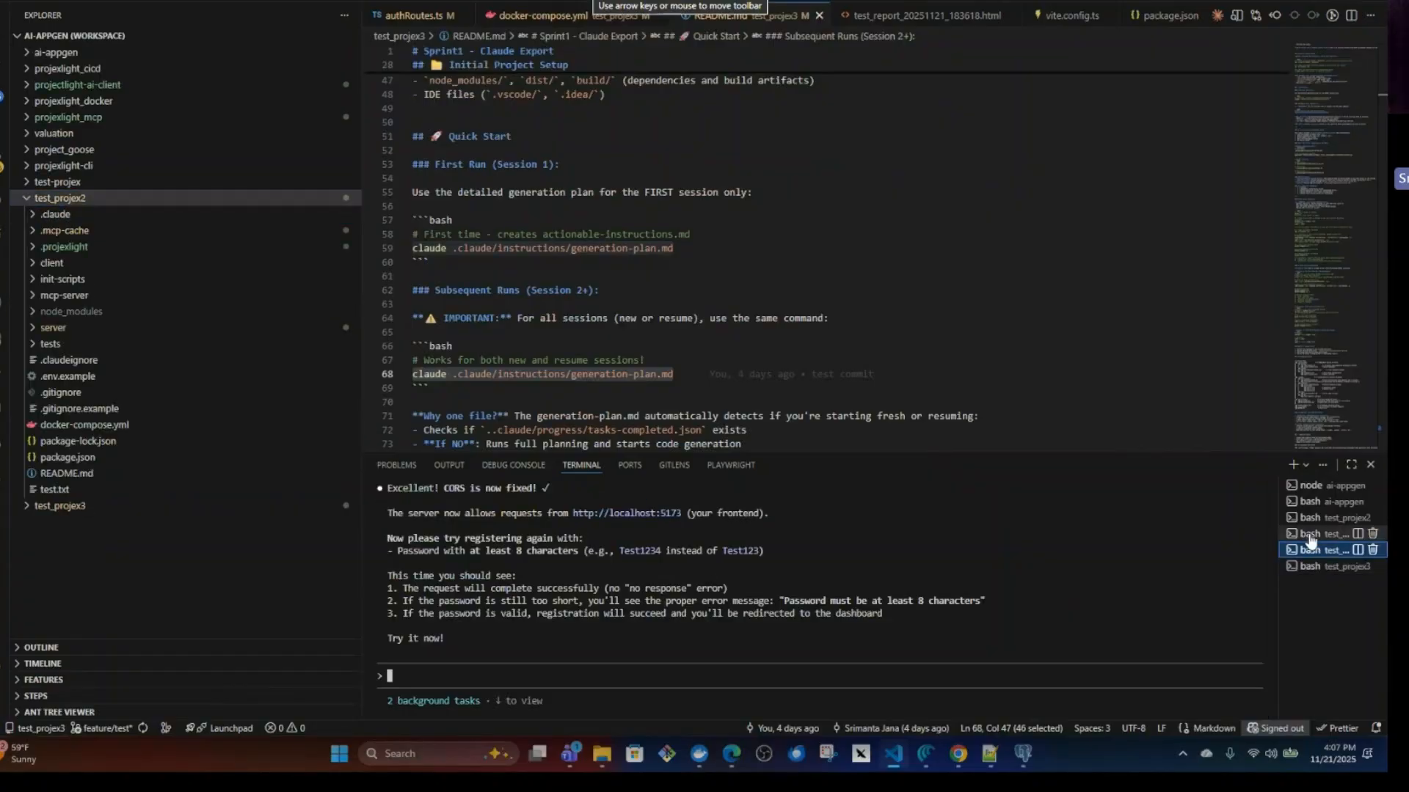
left_click(1313, 517)
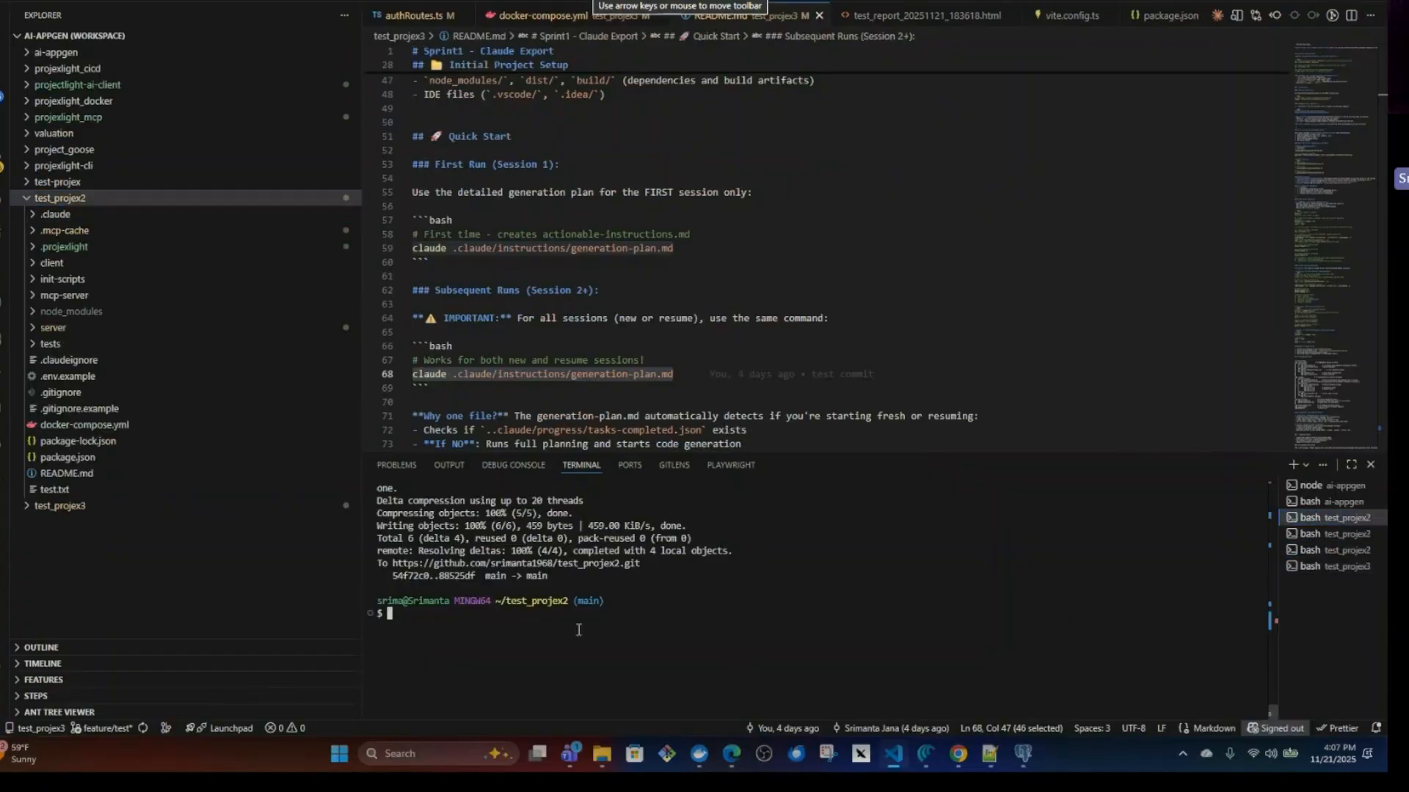
left_click(1313, 534)
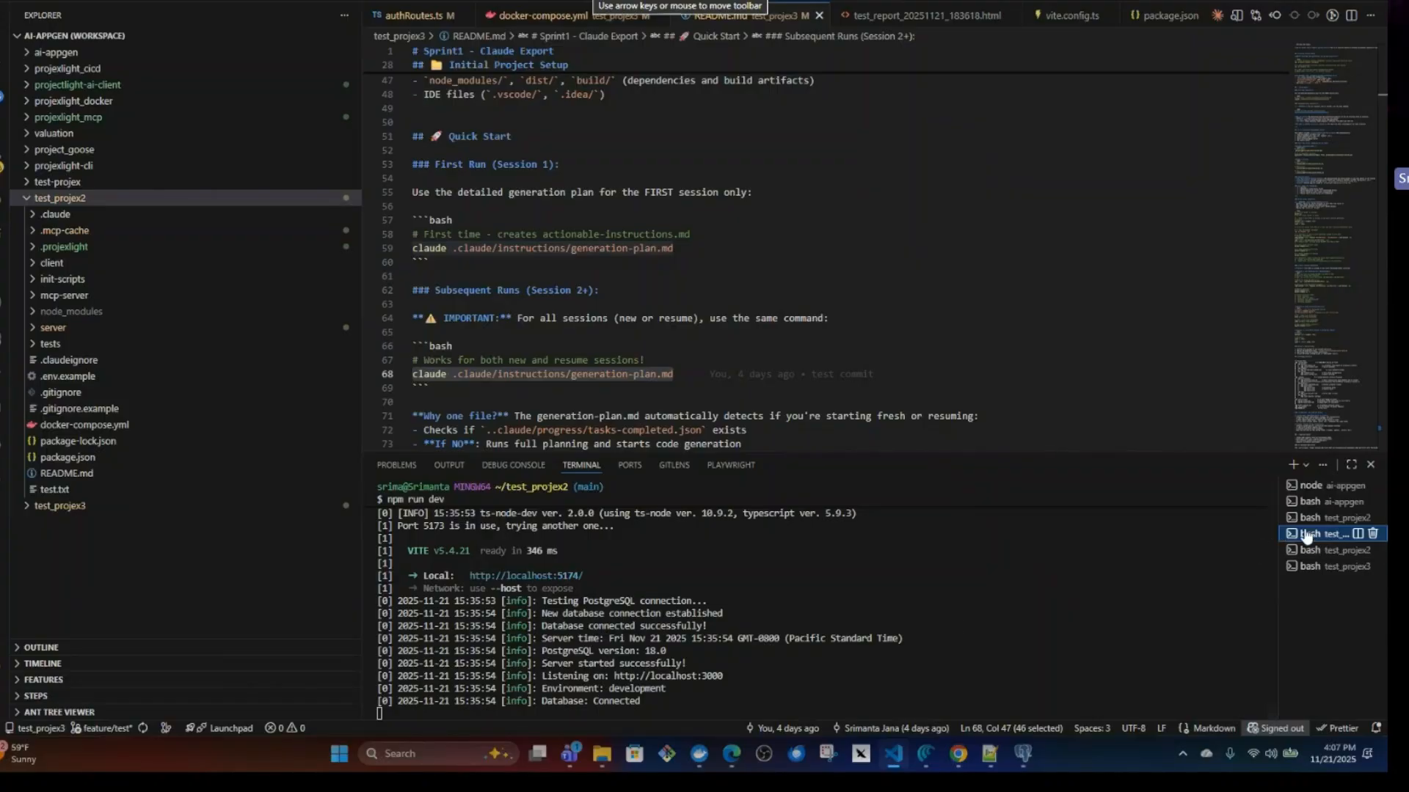
mouse_move(1296, 542)
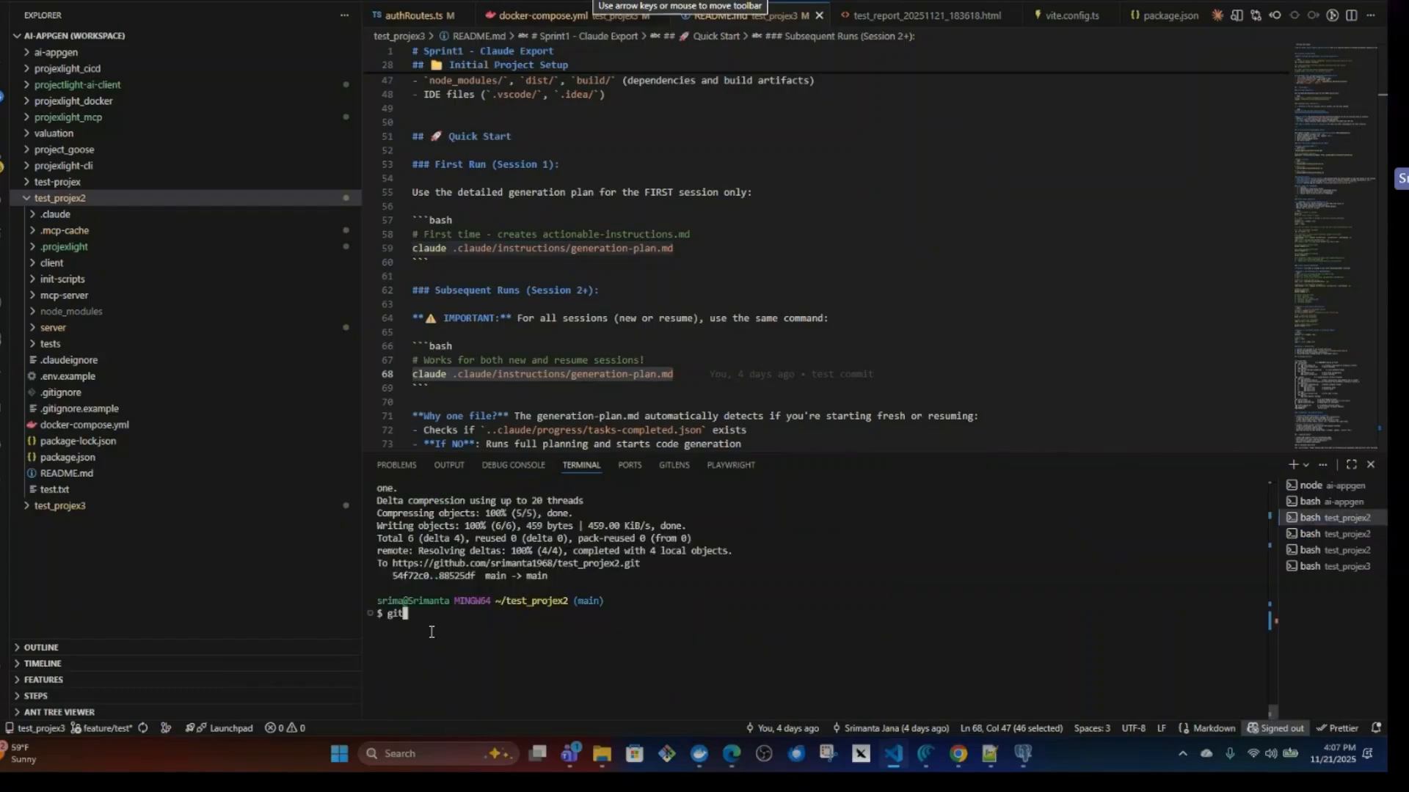
type("s")
type("tatus")
key("Return")
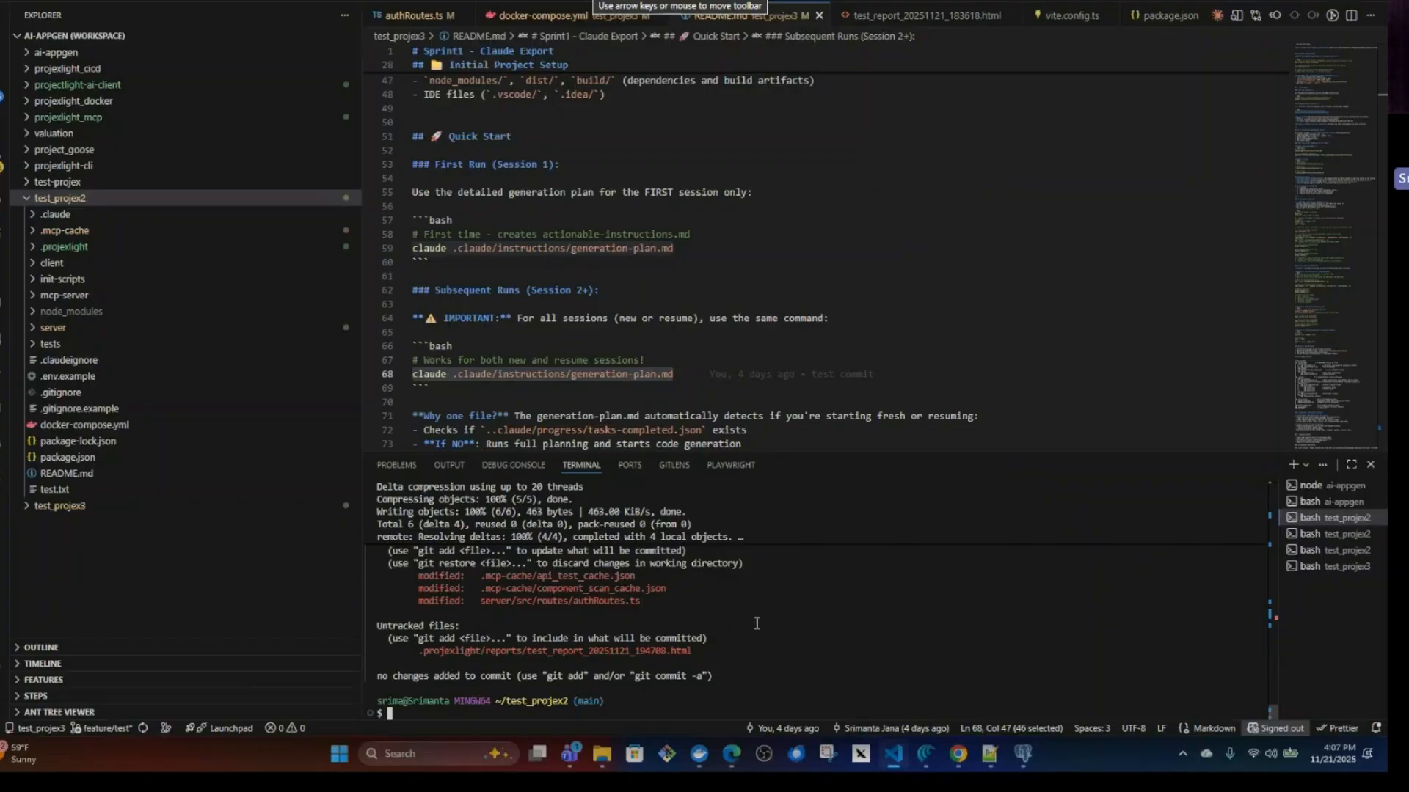
Switch to Chrome to view Projexlight's finished CLI export package page, and return to Visual Studio Code.
left_click(952, 706)
left_click(952, 706)
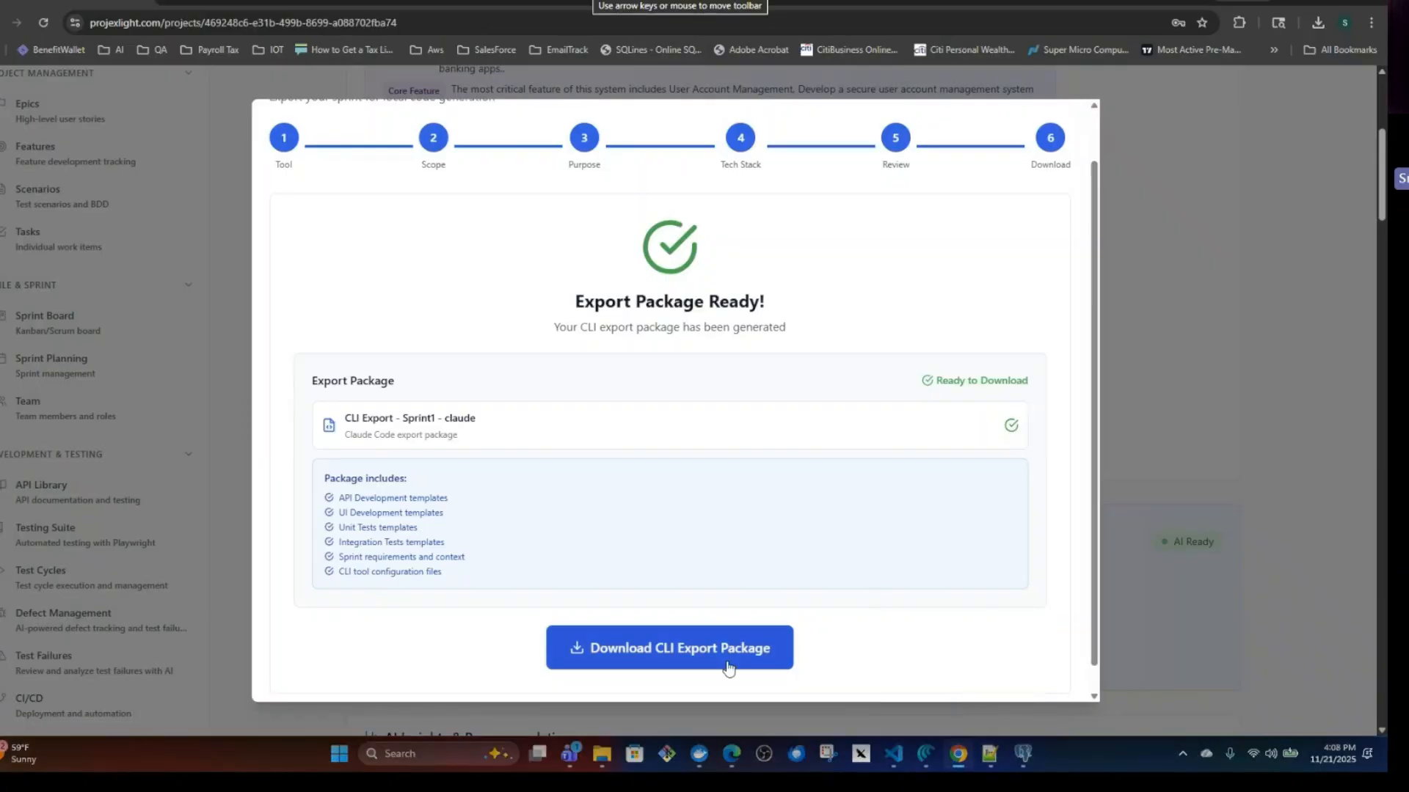
key("alt+Tab")
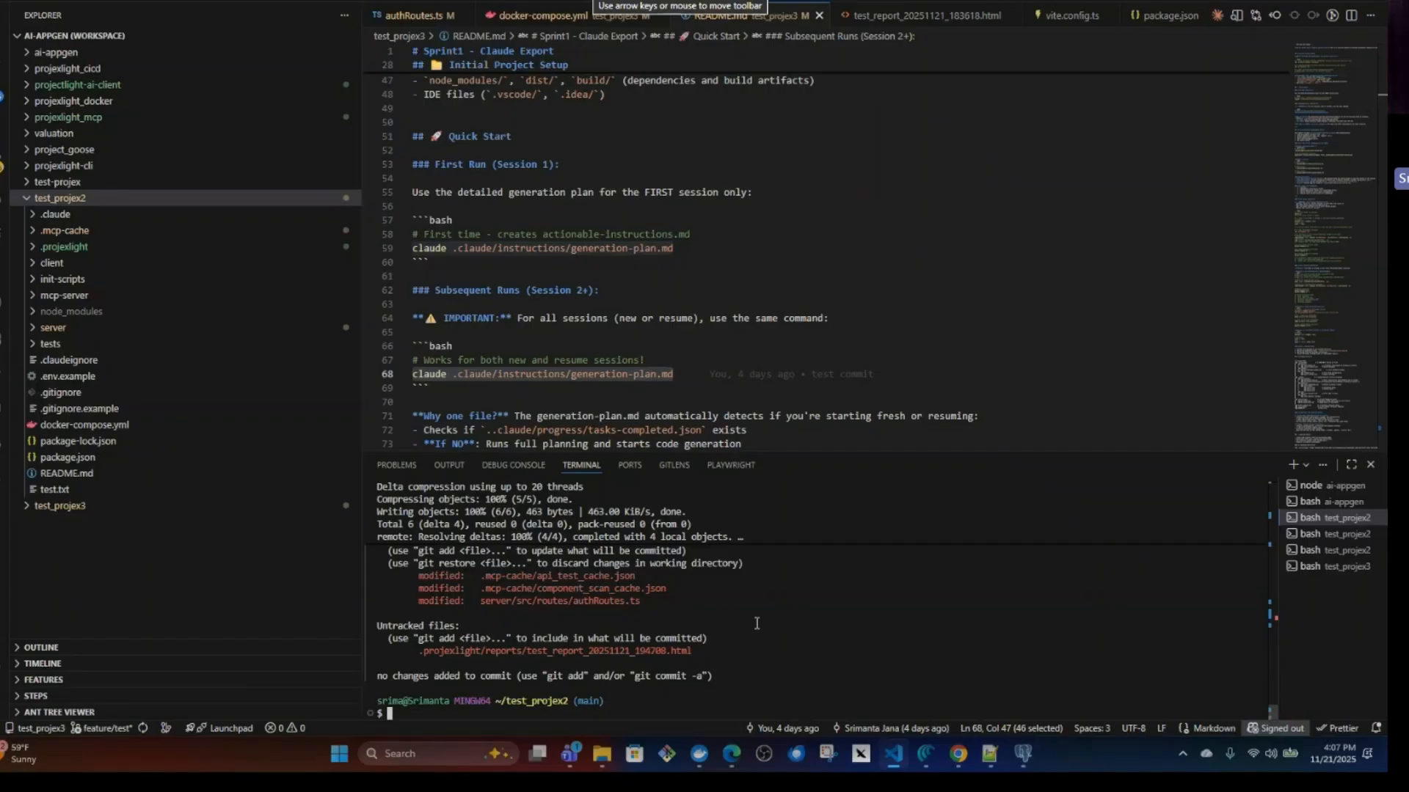
left_click(951, 705)
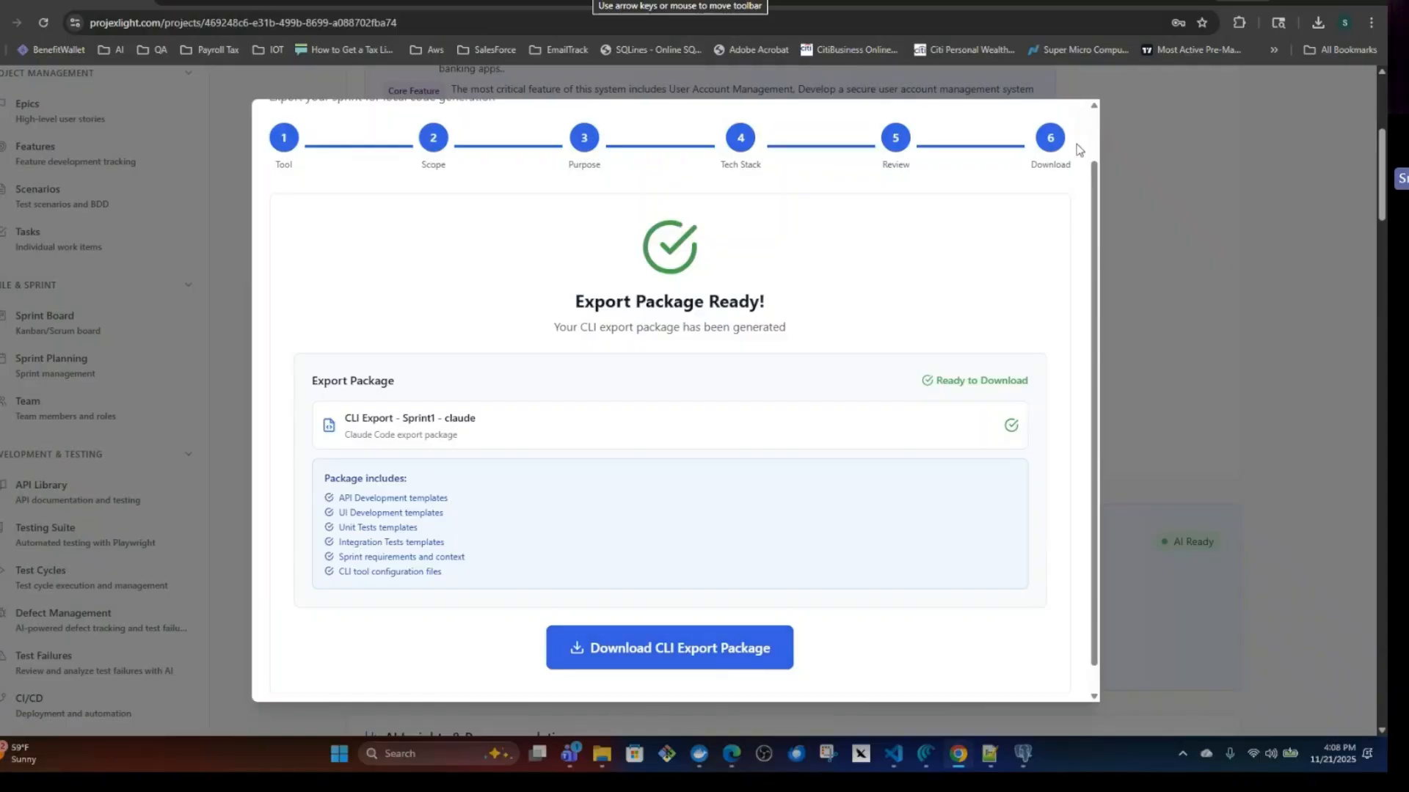
key("alt+Tab")
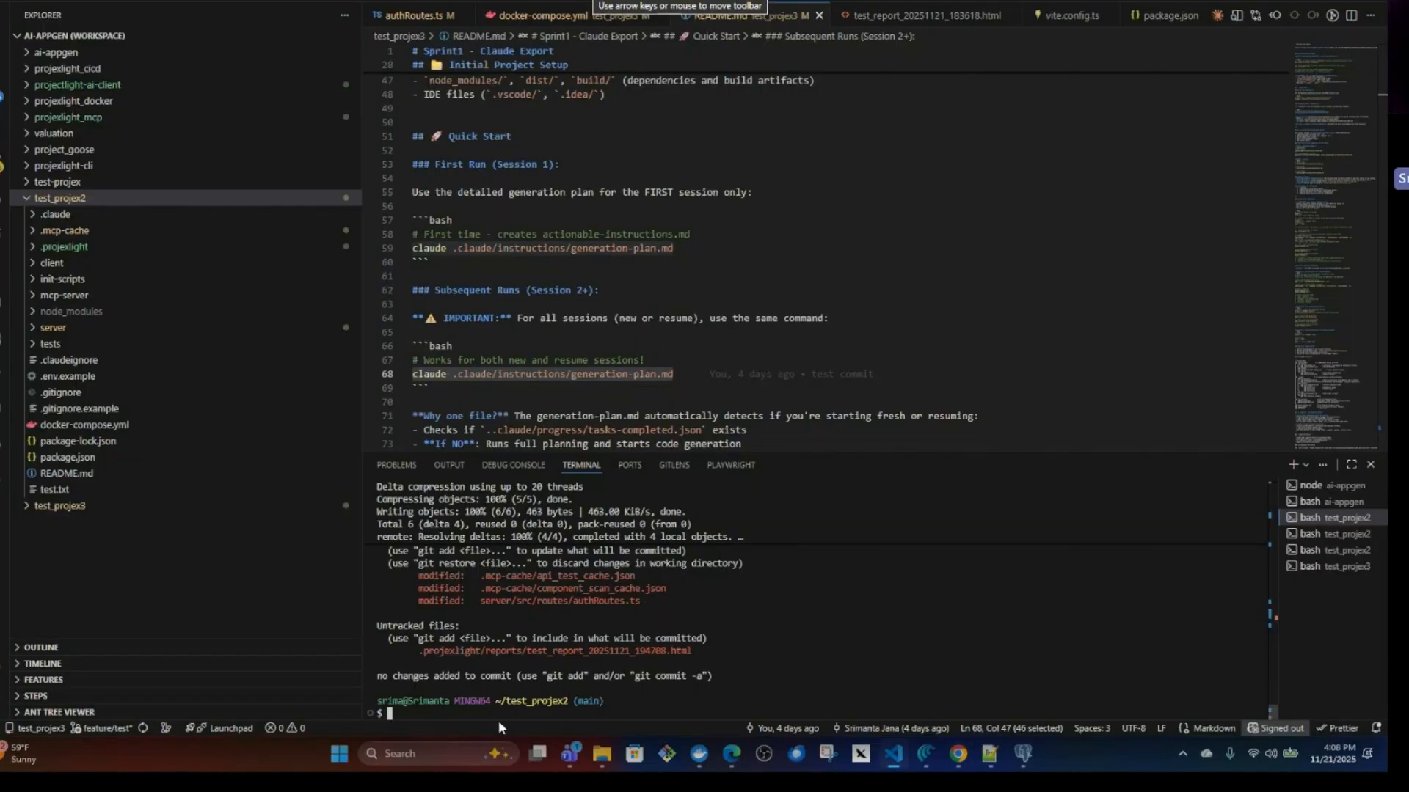
Stage all test_projex2 changes, commit them with the message "testing", and highlight the duplicate-check line in the pre-commit scan output.
type("\"testing")
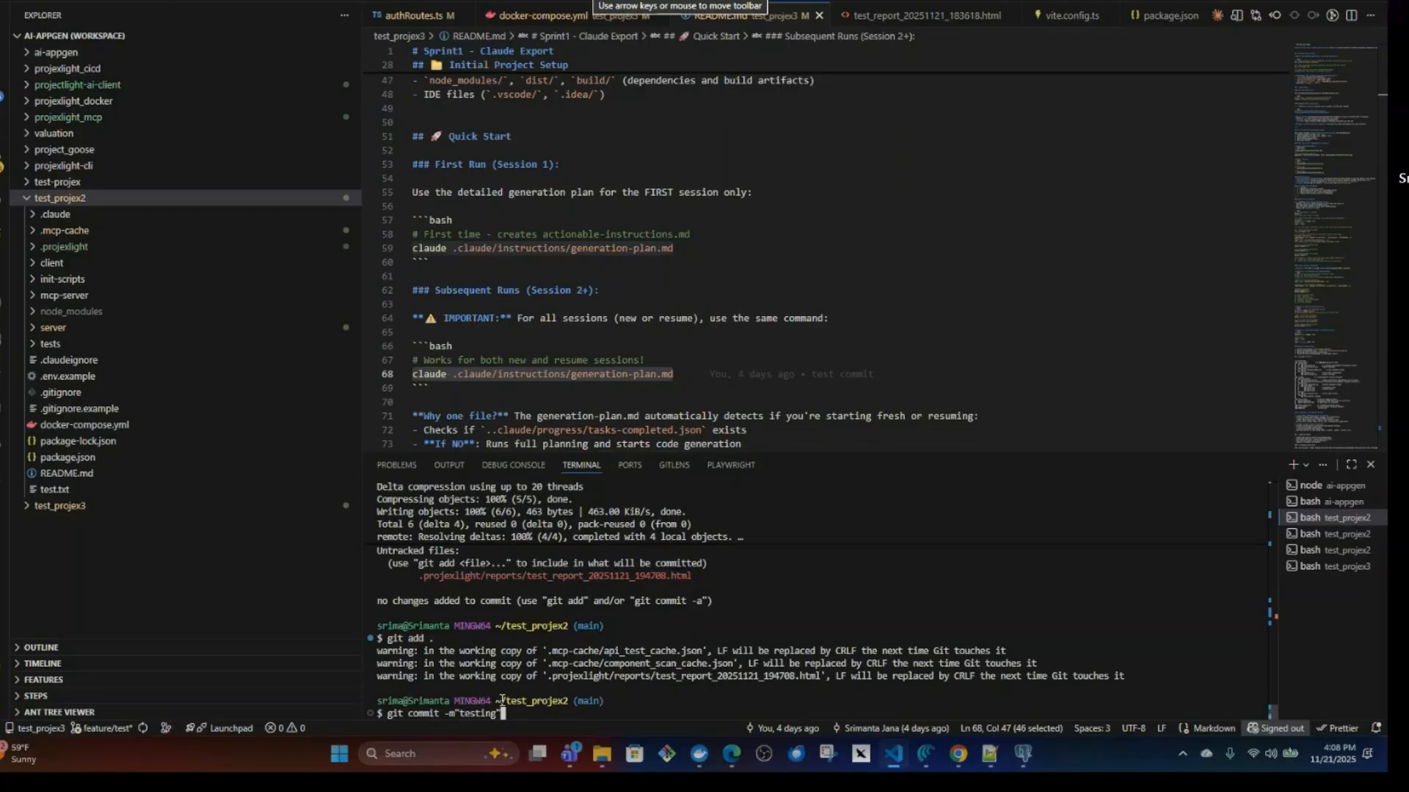
key("Return")
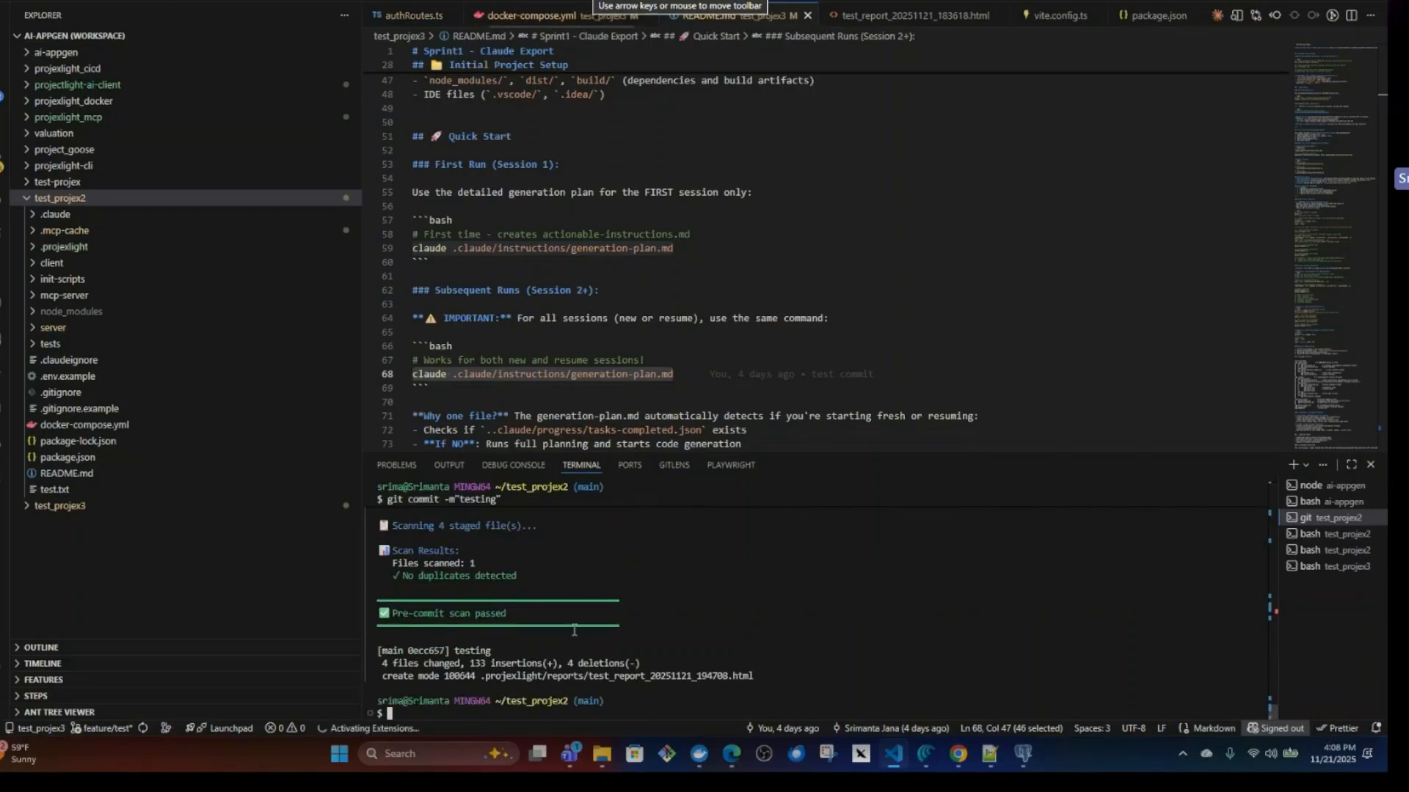
left_click_drag(395, 576, 522, 579)
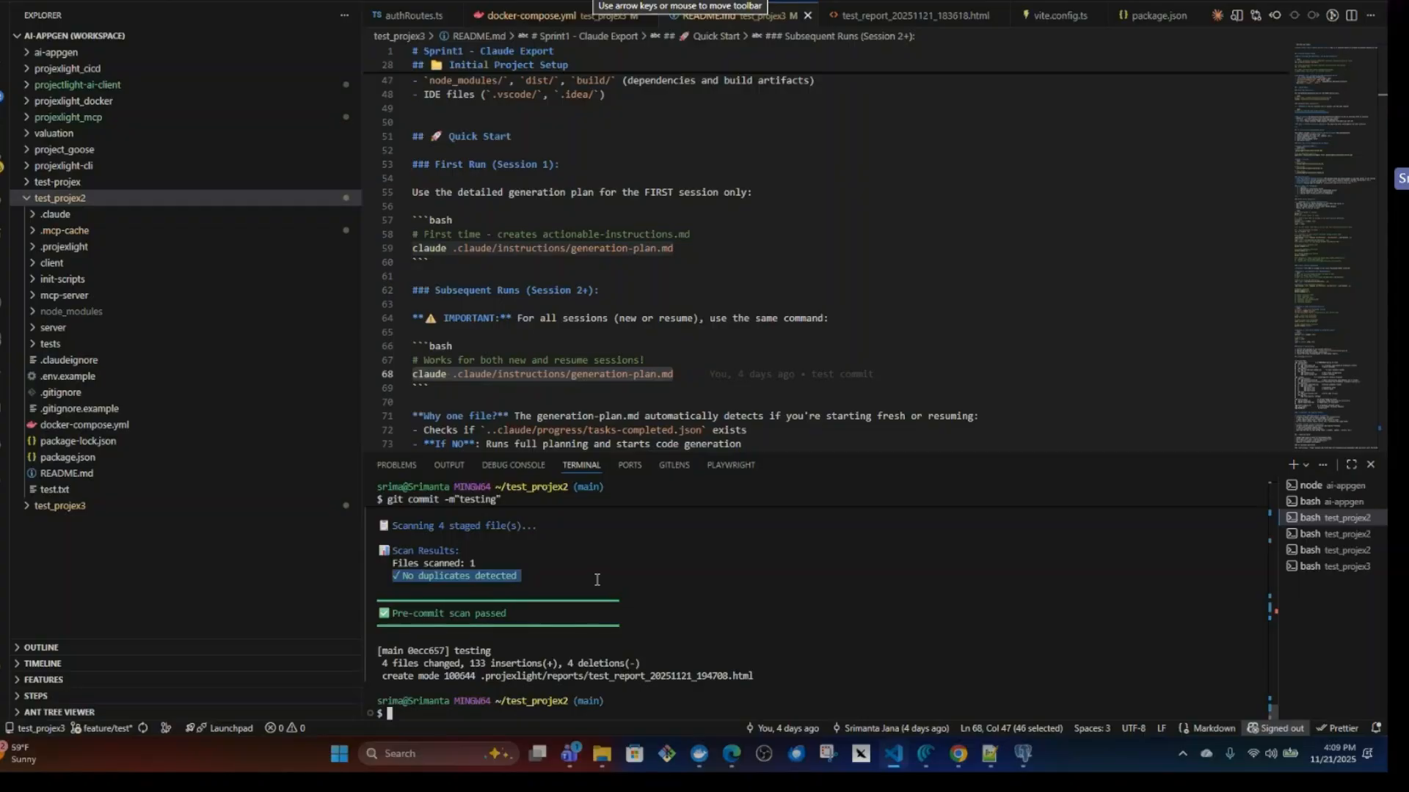
Browse the ai-appgen project's file list from its folders down through its root files, and collapse it.
left_click(55, 52)
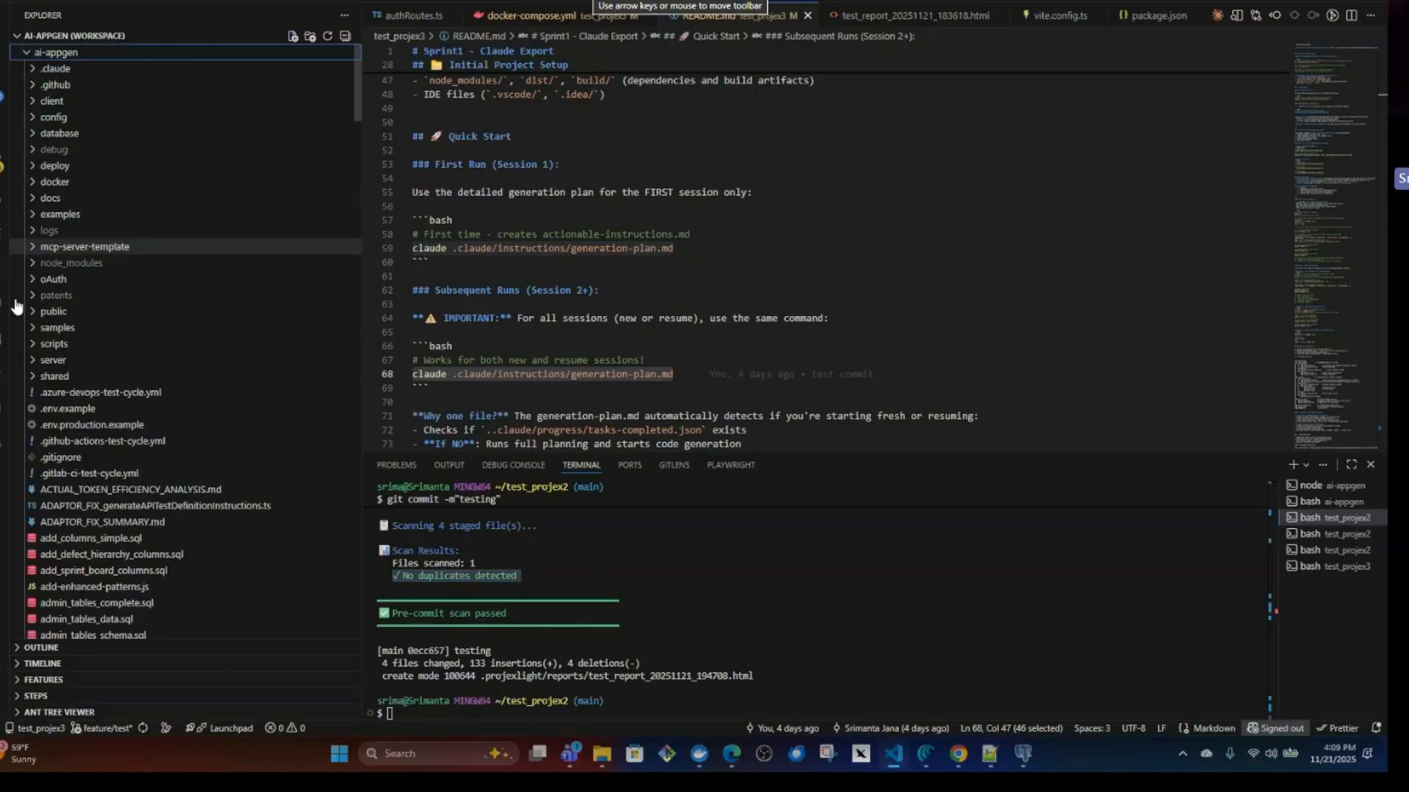
scroll(171, 510, "down", 3)
scroll(171, 510, "down", 15)
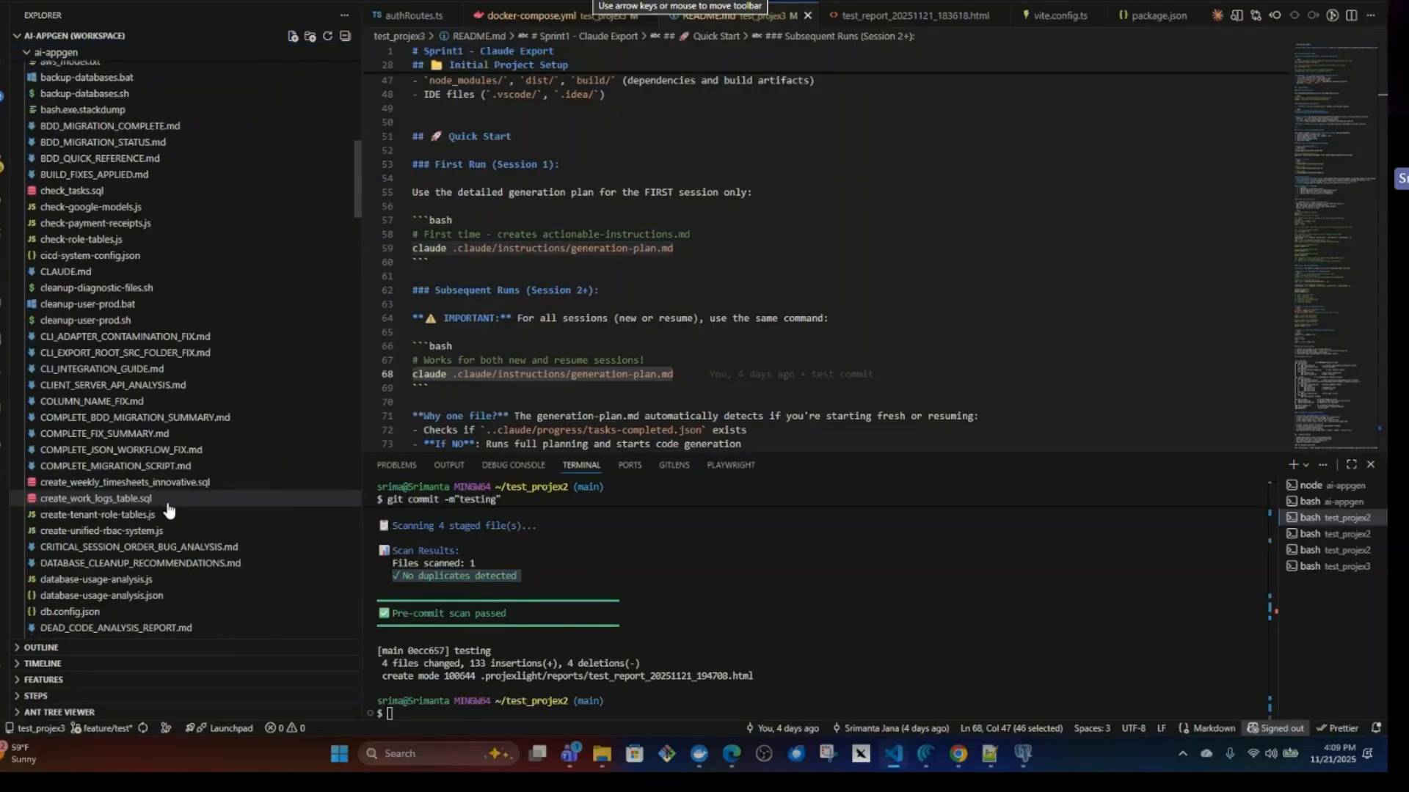
scroll(169, 510, "down", 15)
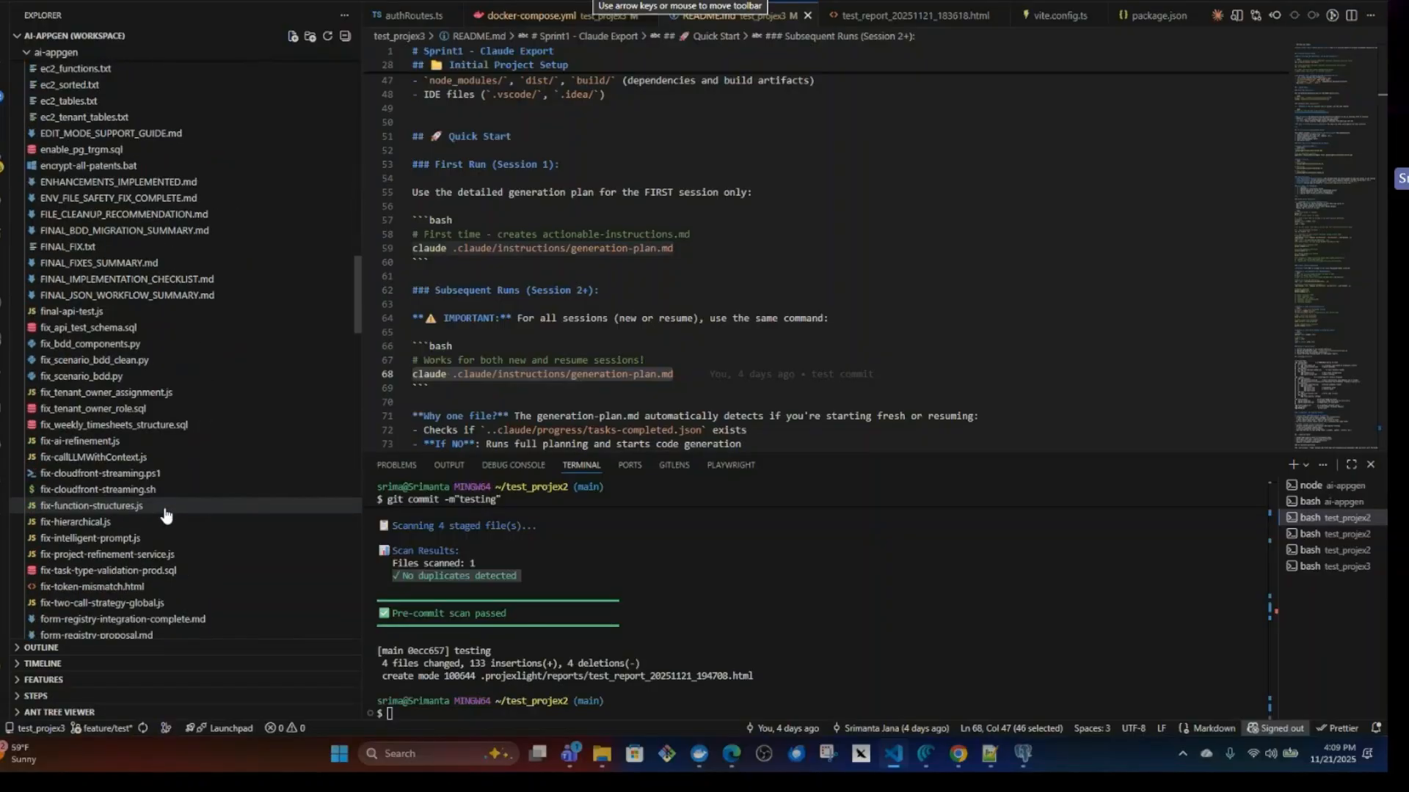
scroll(168, 516, "down", 15)
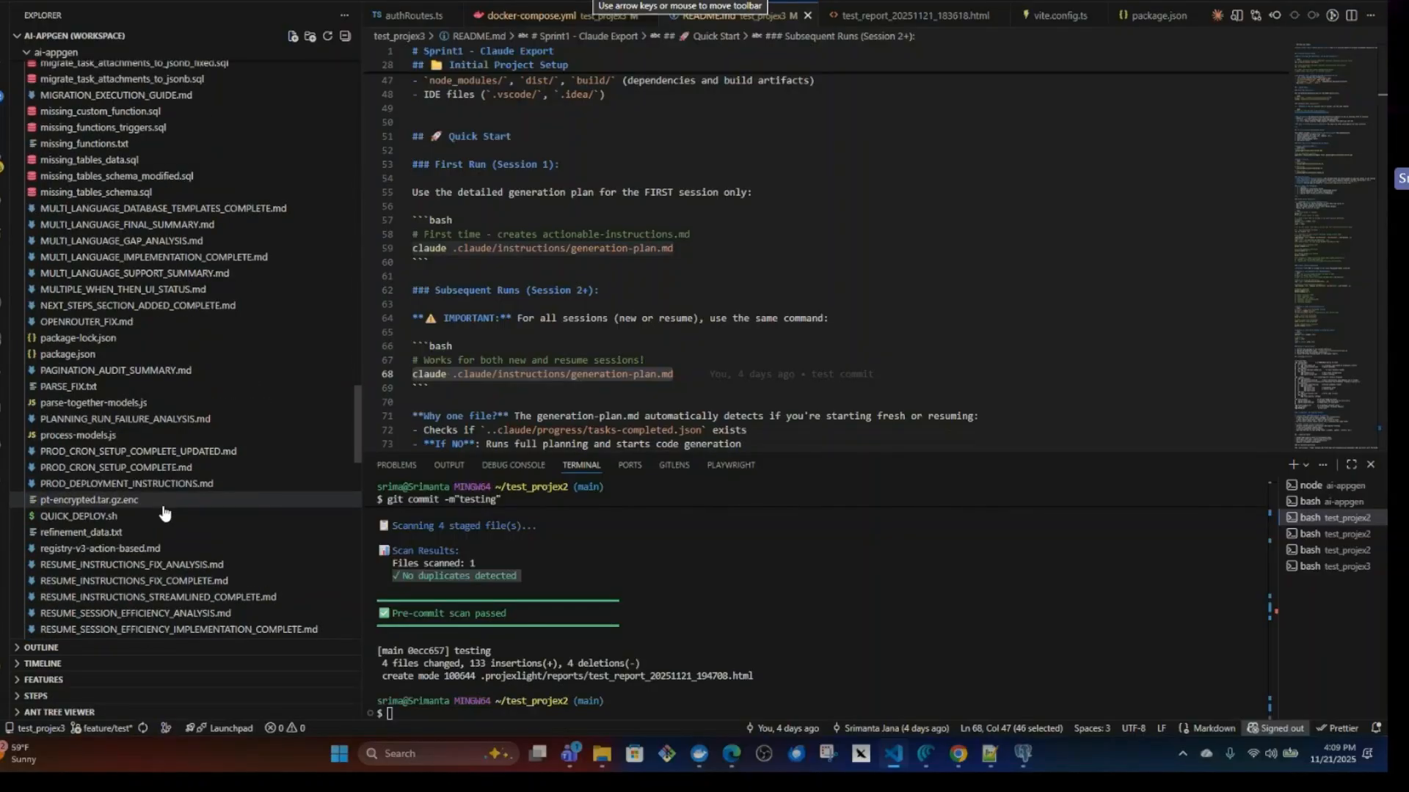
scroll(163, 513, "down", 6)
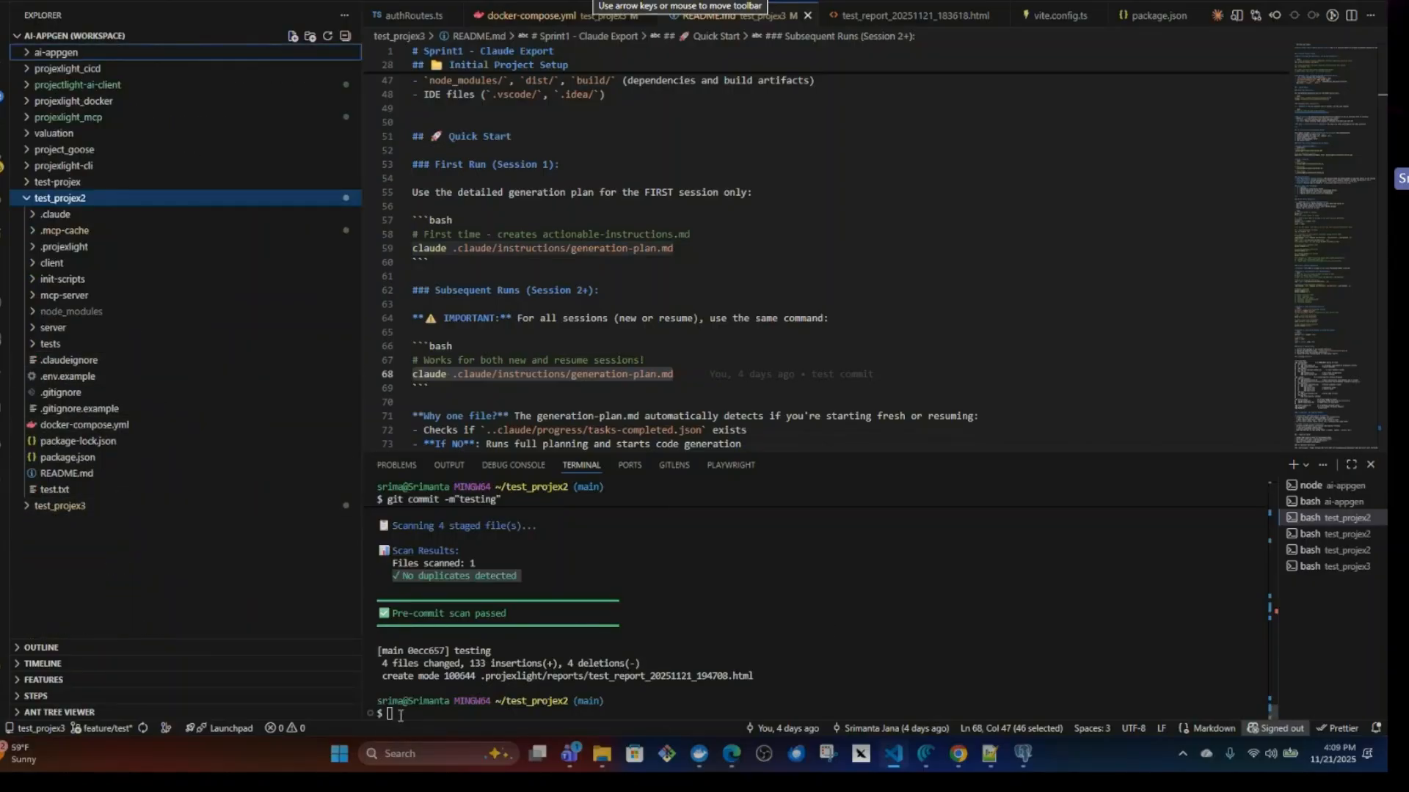
Examine test_projex2's .projexlight scripts and its .claude folder, including generation-plan.md and the progress task files, and collapse both folders.
left_click(65, 247)
left_click(45, 377)
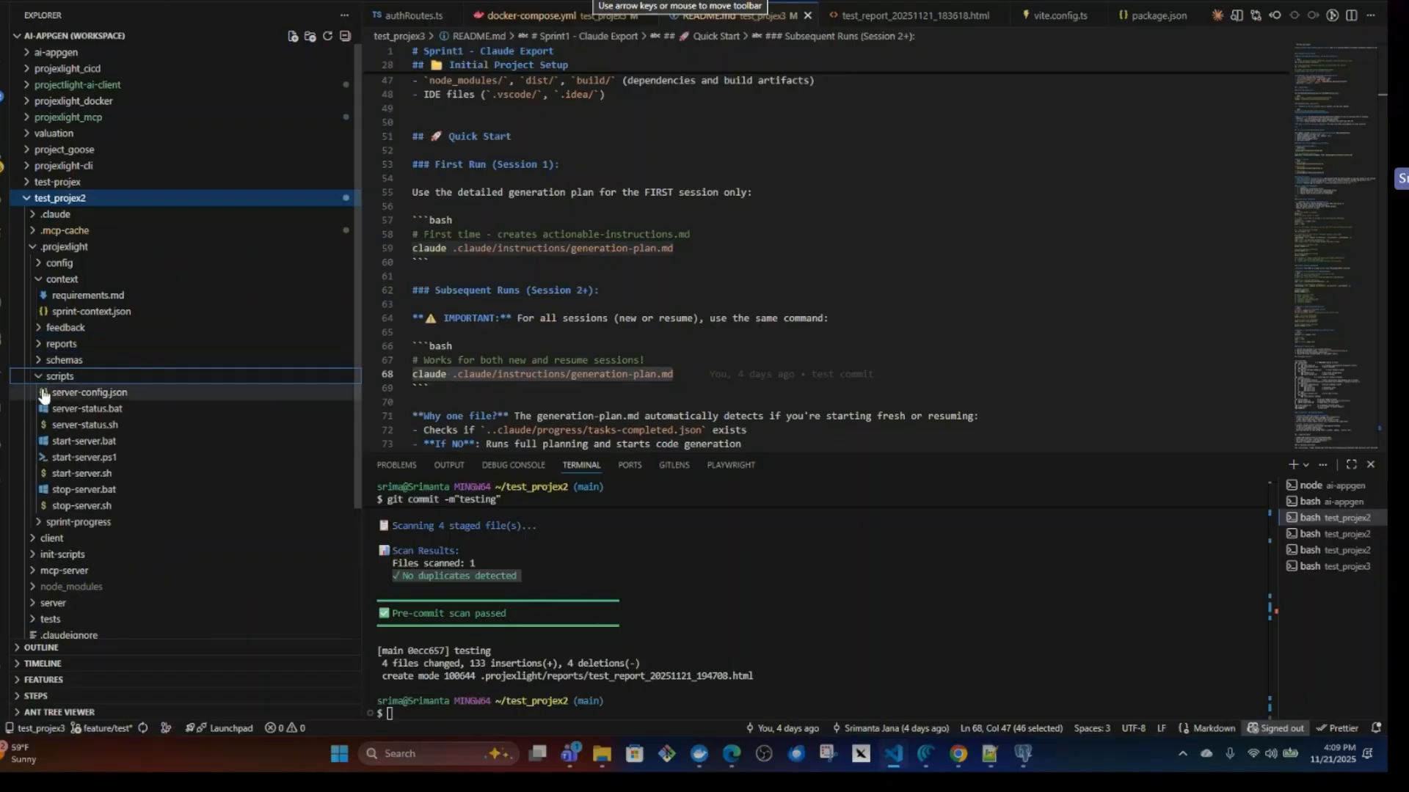
left_click(42, 378)
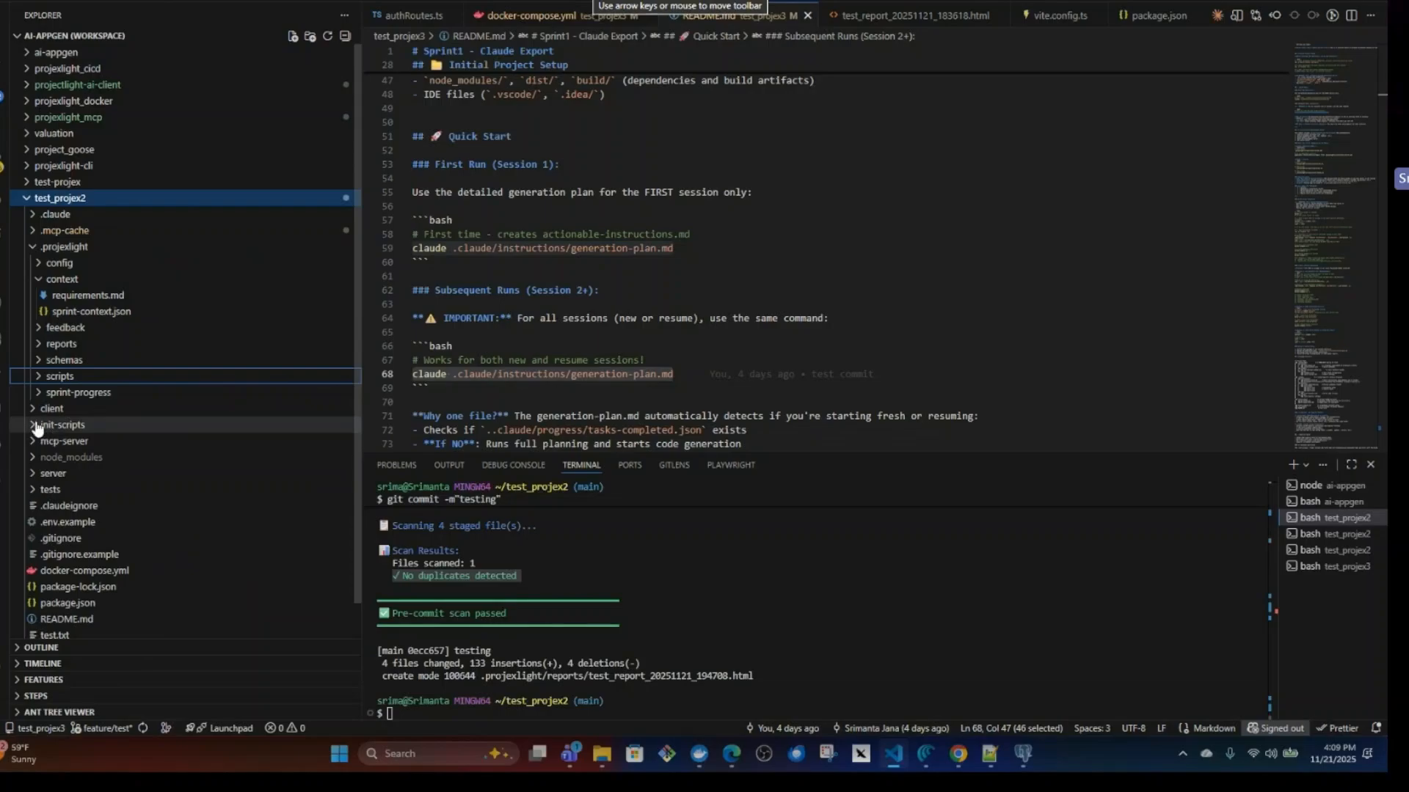
left_click(34, 215)
left_click(65, 262)
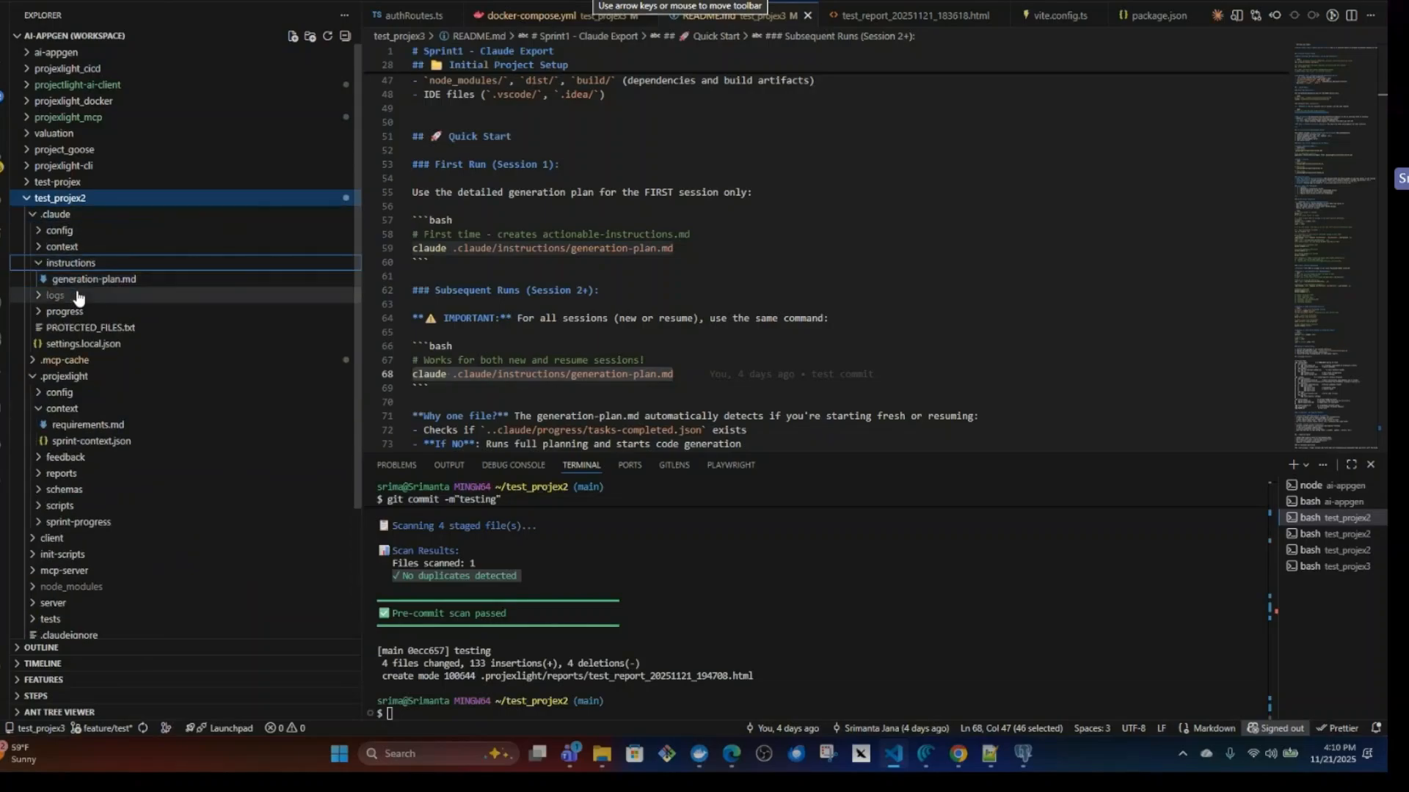
left_click(90, 282)
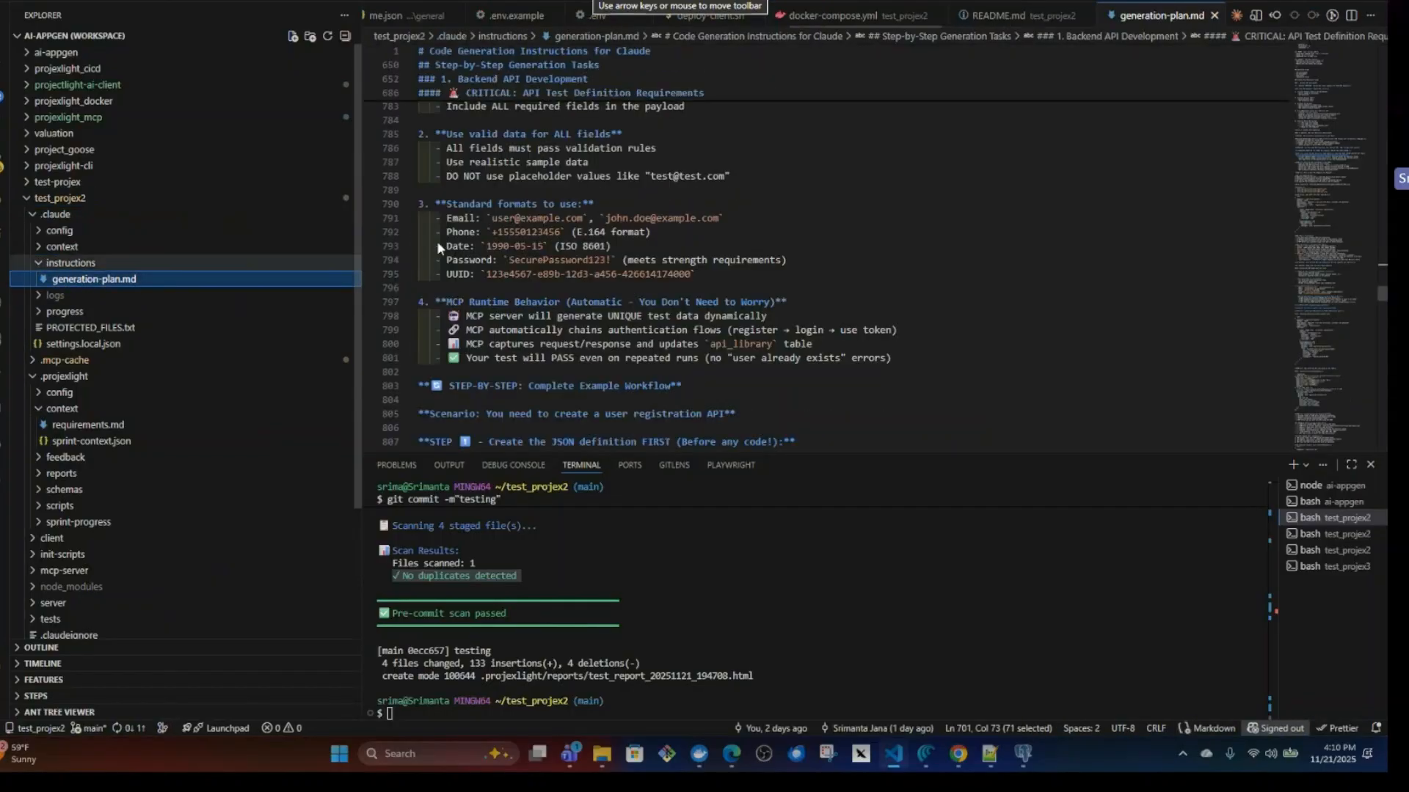
scroll(437, 242, "up", 1)
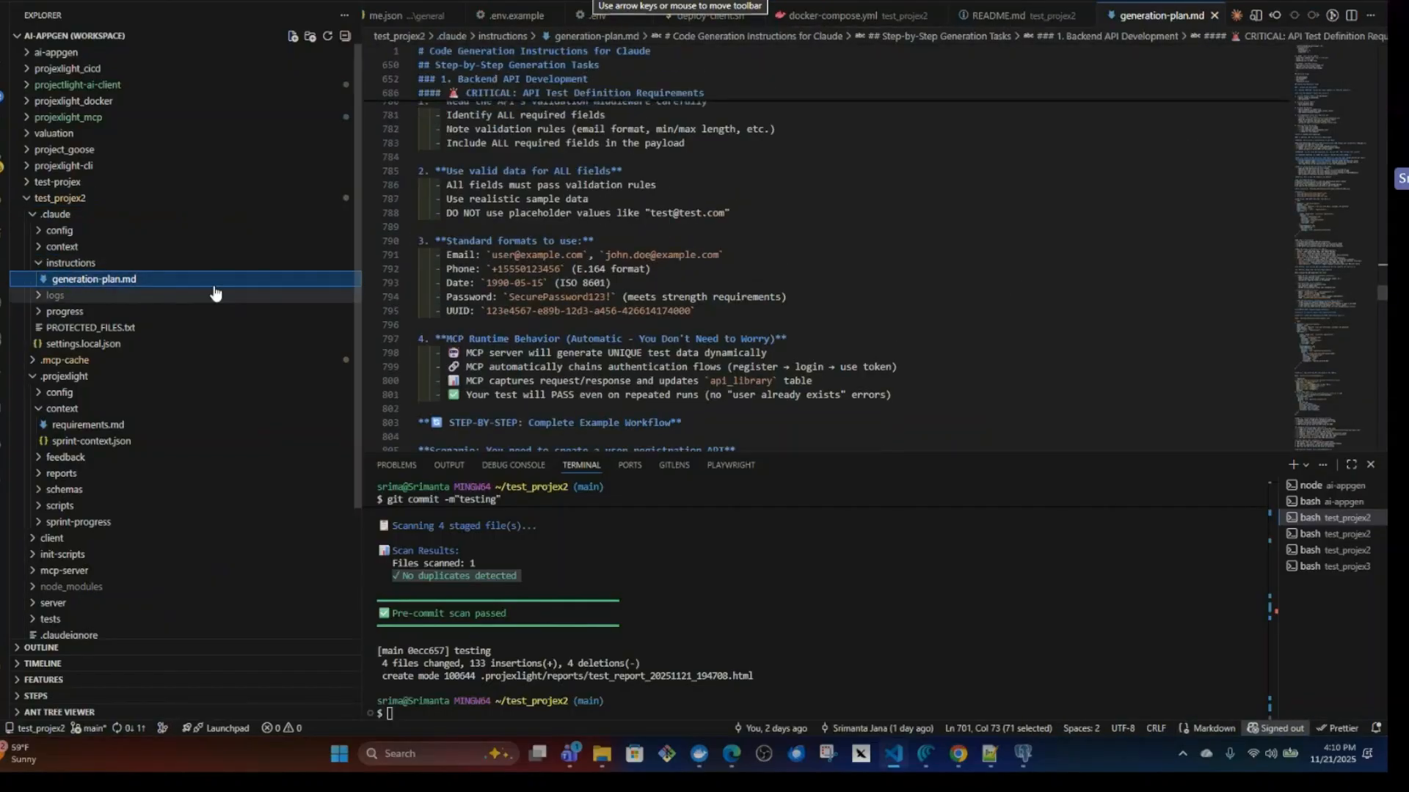
left_click(38, 265)
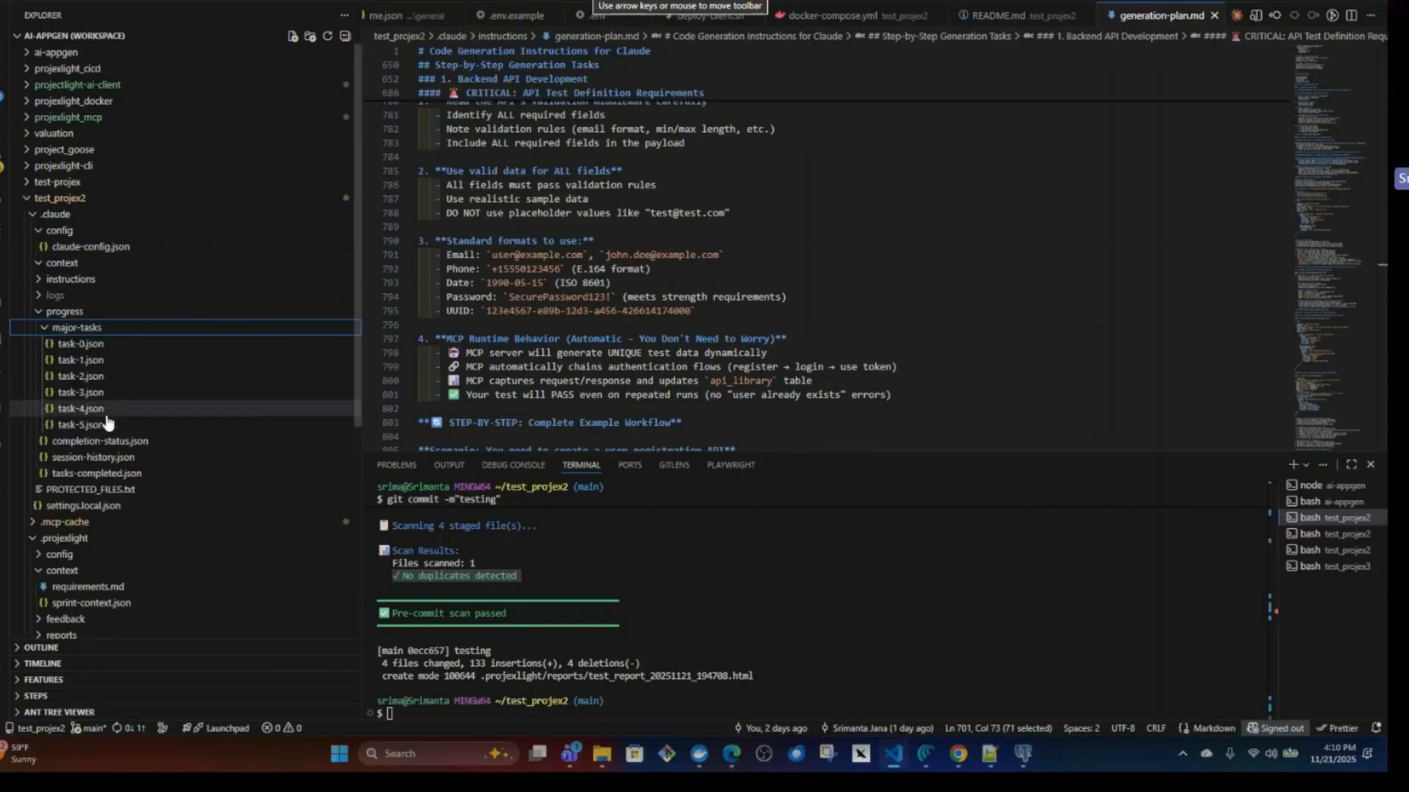
left_click(40, 313)
left_click(35, 215)
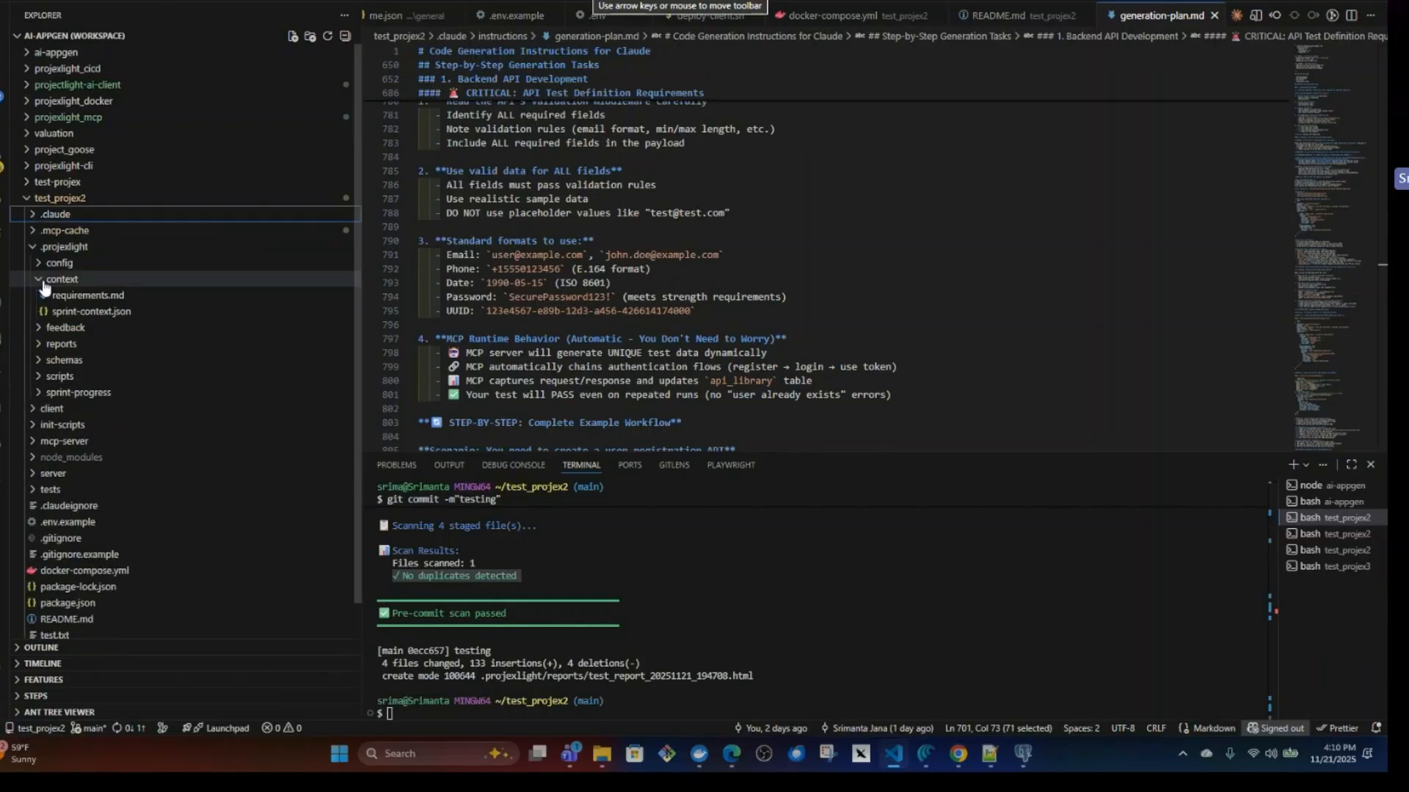
left_click(43, 279)
left_click(34, 247)
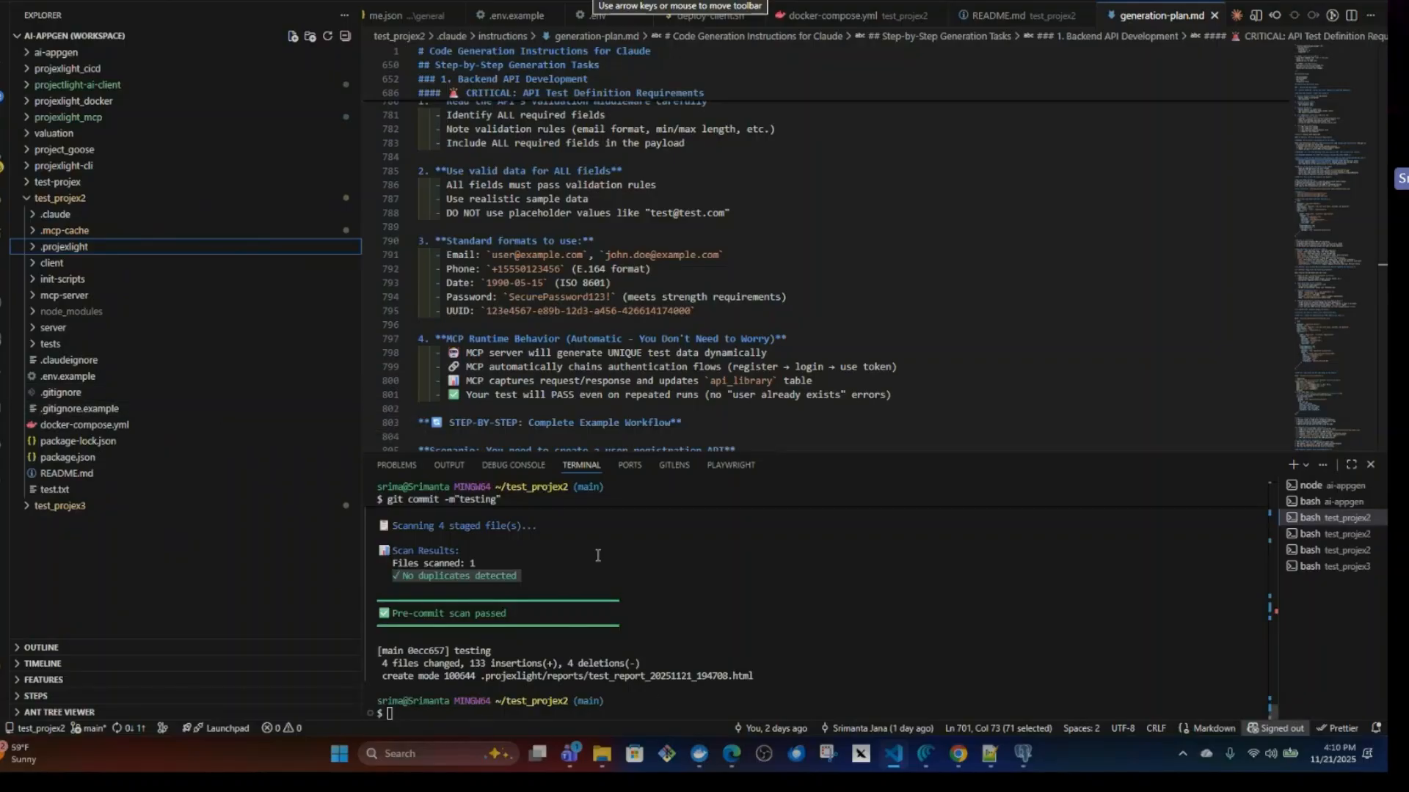
Open test_projex2's README.md, highlight its first-run claude generation-plan command, and review the pre-commit scan output in the terminal.
left_click(66, 473)
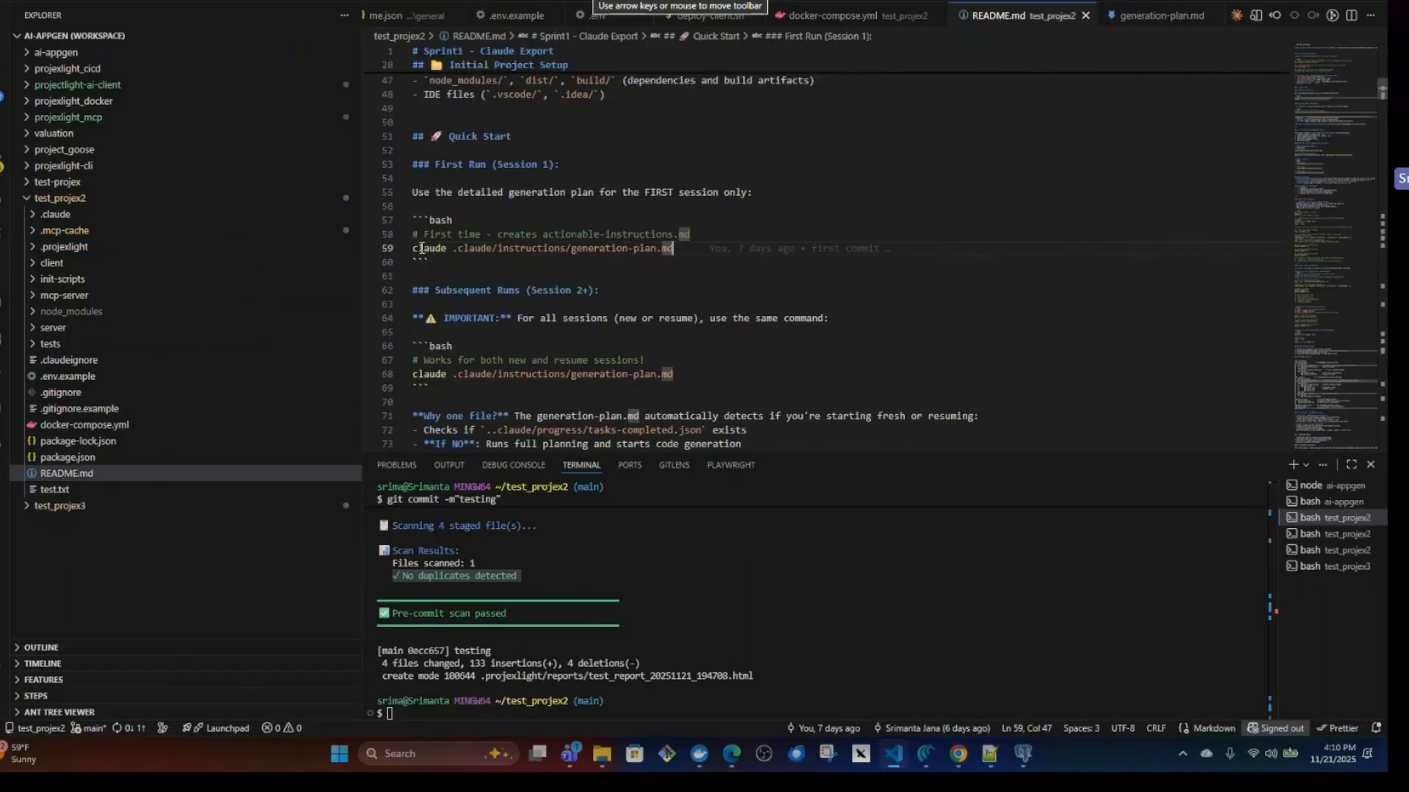
left_click_drag(415, 248, 686, 249)
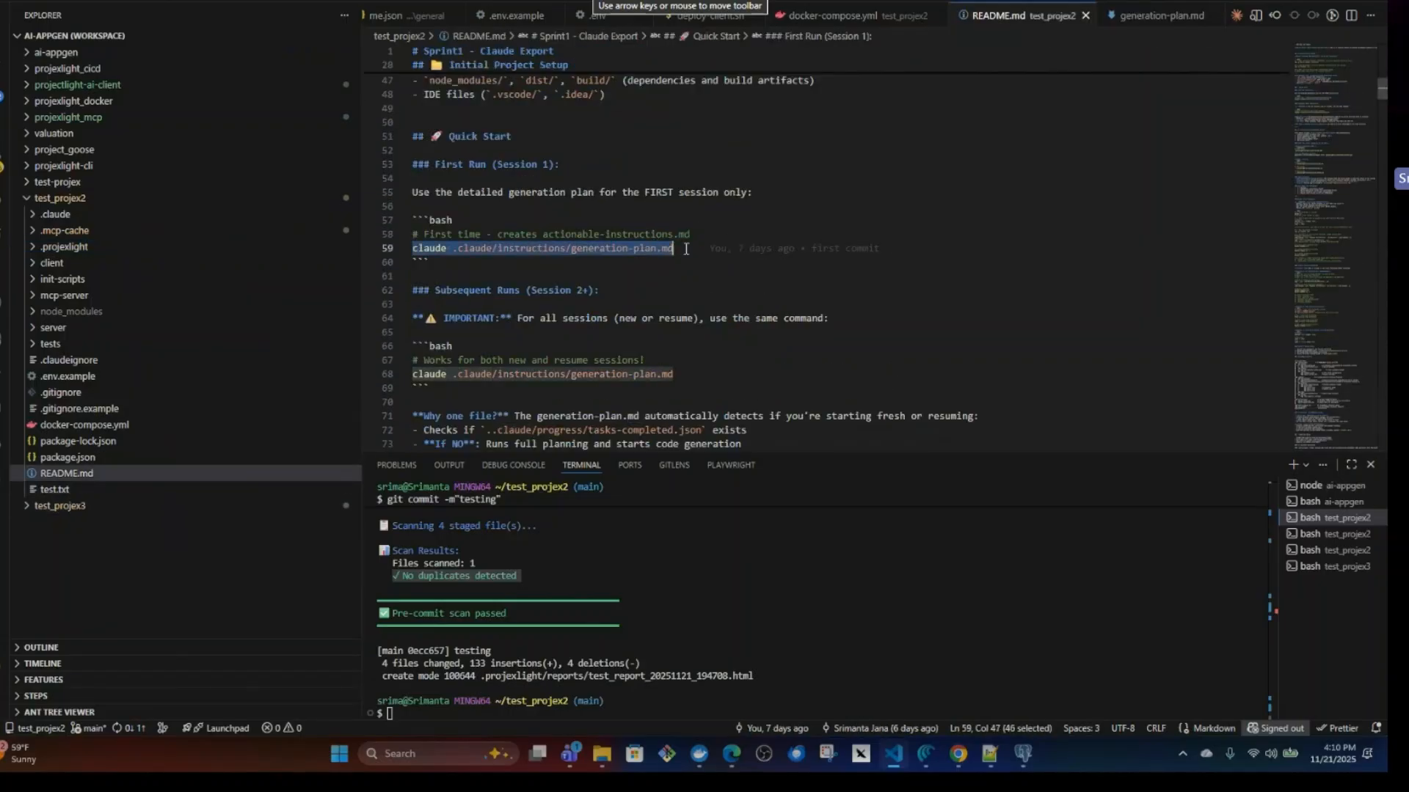
mouse_move(687, 248)
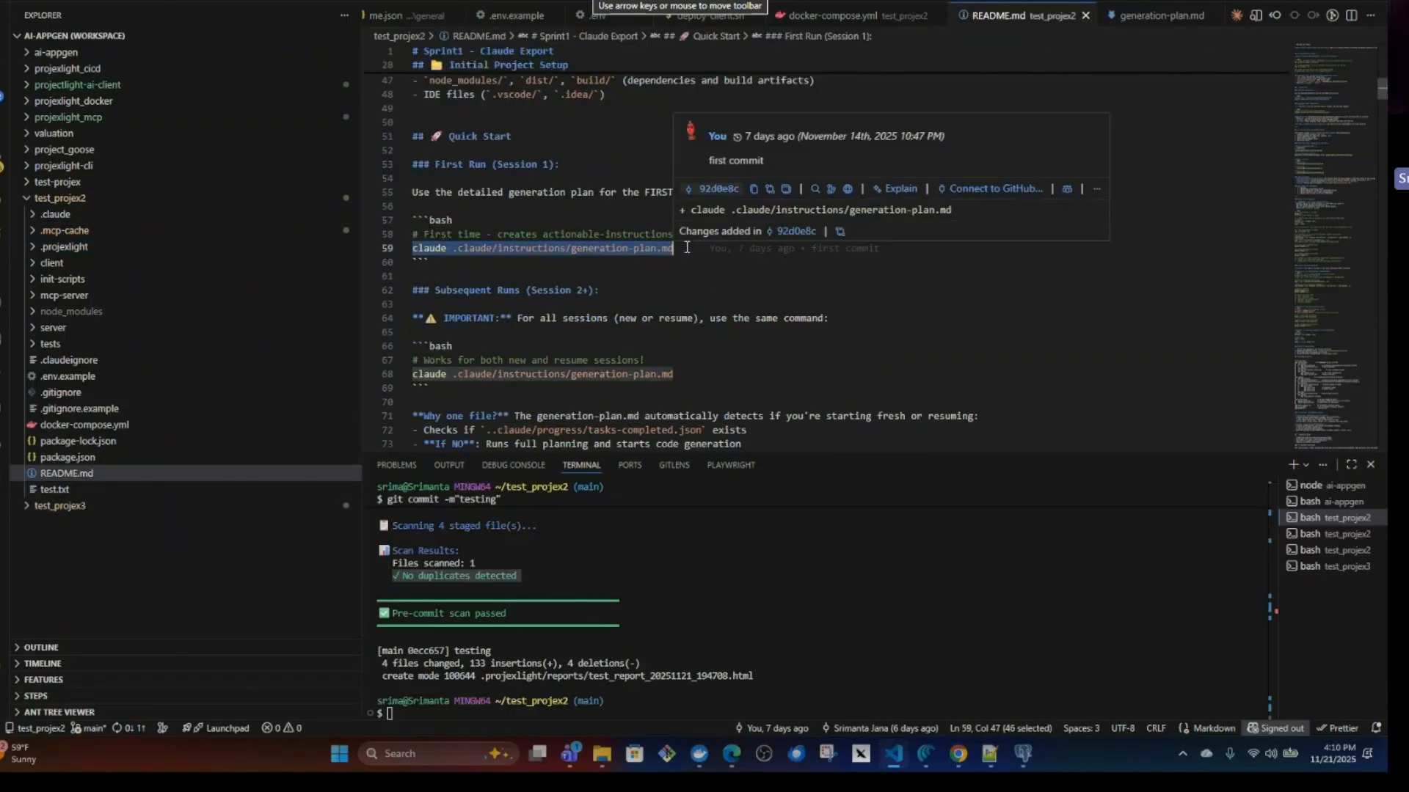
scroll(457, 559, "up", 2)
scroll(561, 584, "up", 2)
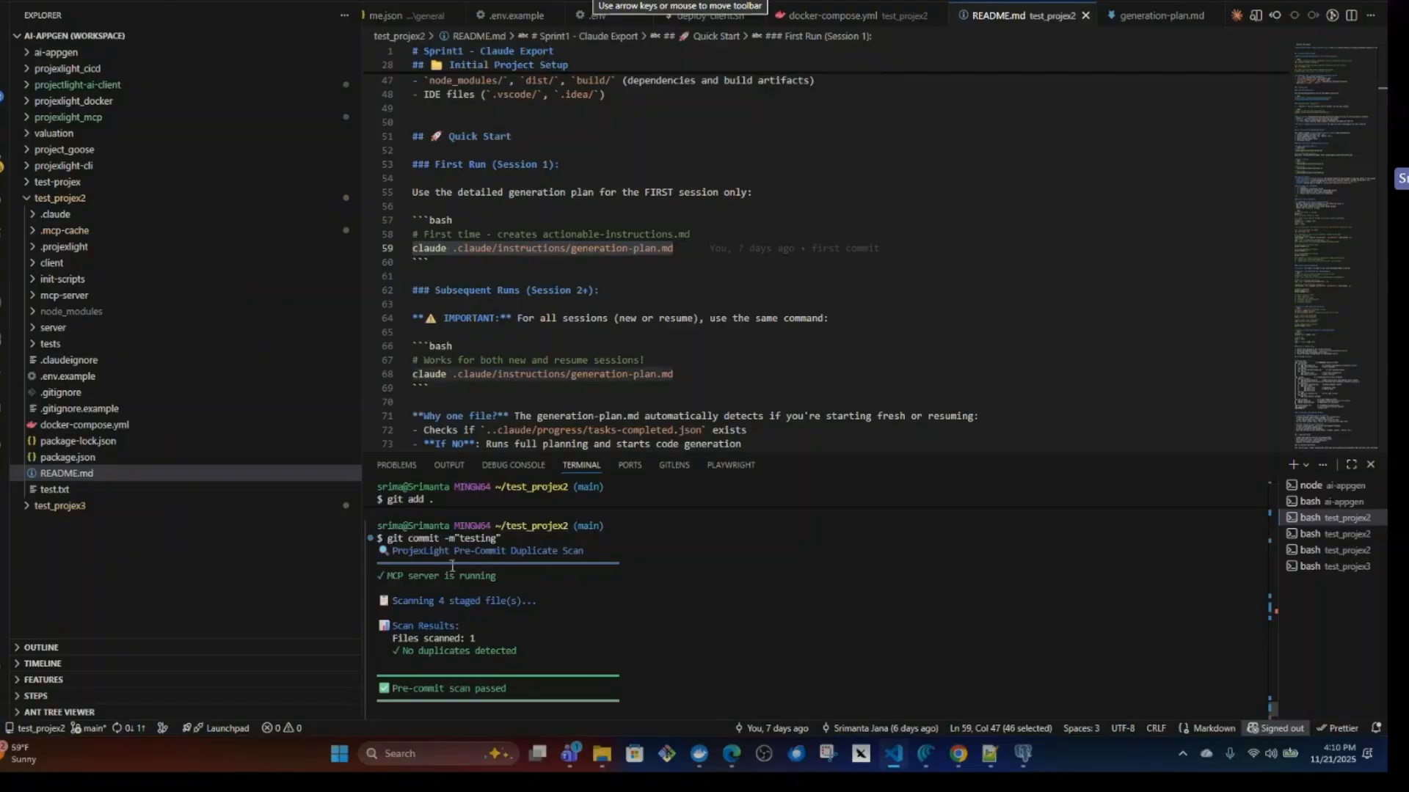
scroll(587, 577, "down", 1)
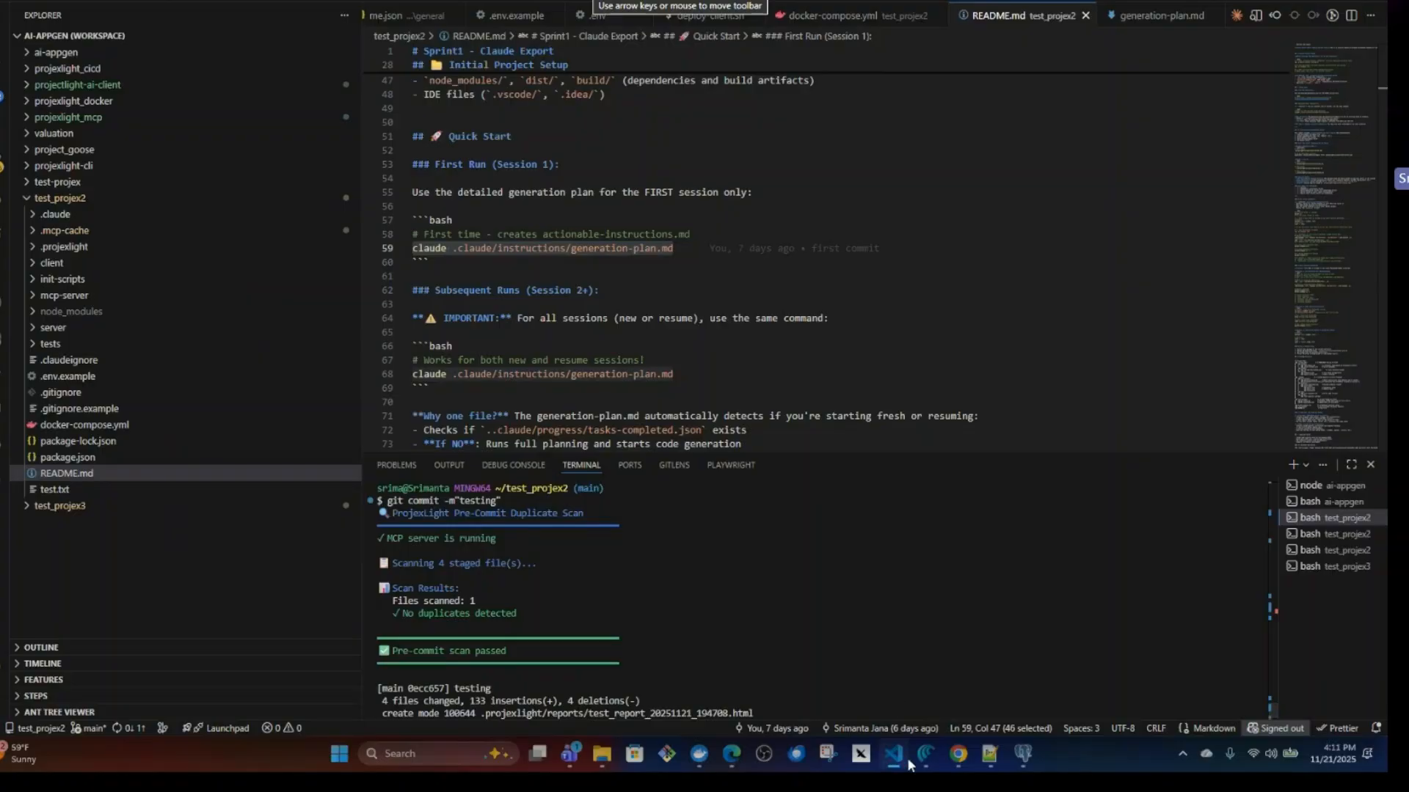
Switch to Docker Desktop and read further through the banking_portal_postgres container's logs.
left_click(699, 761)
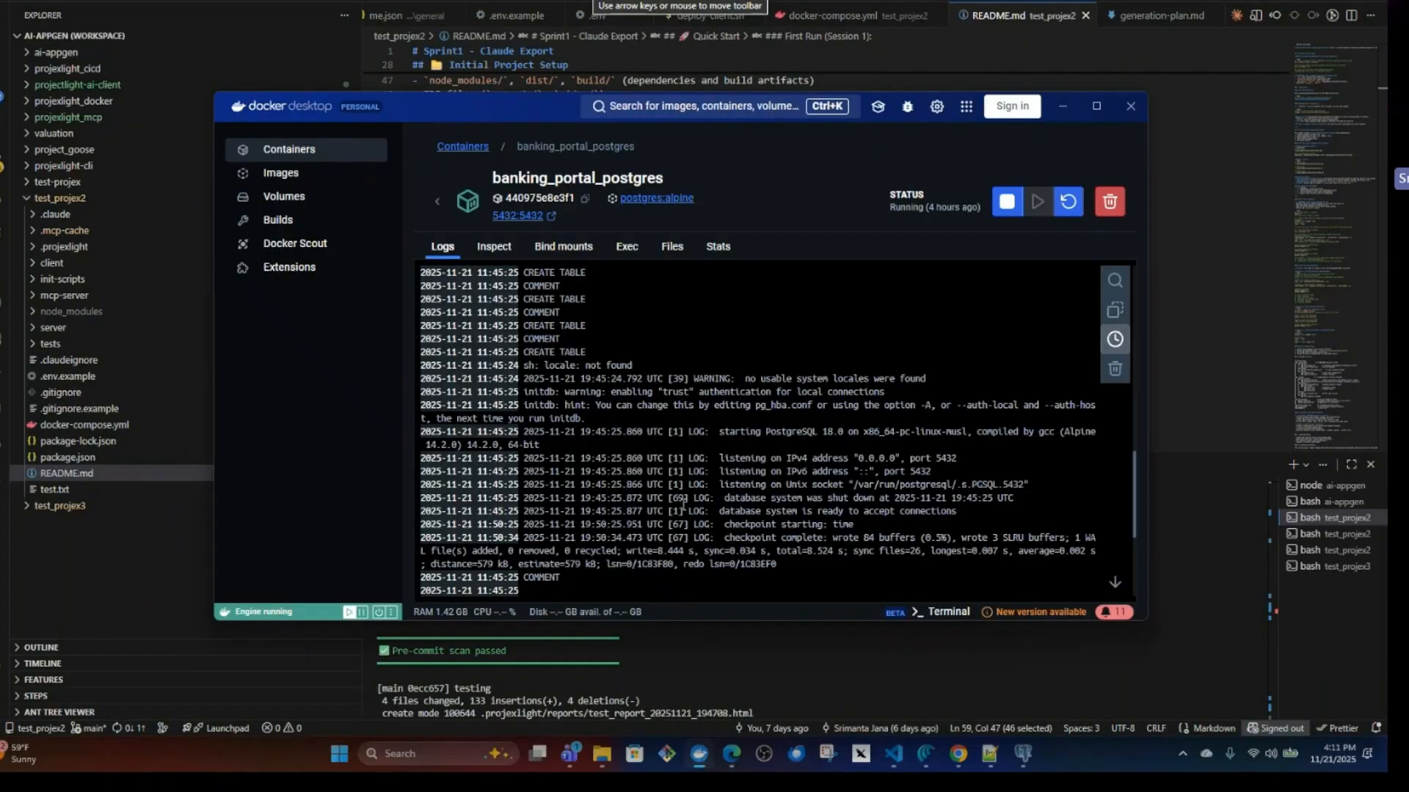
scroll(707, 515, "down", 3)
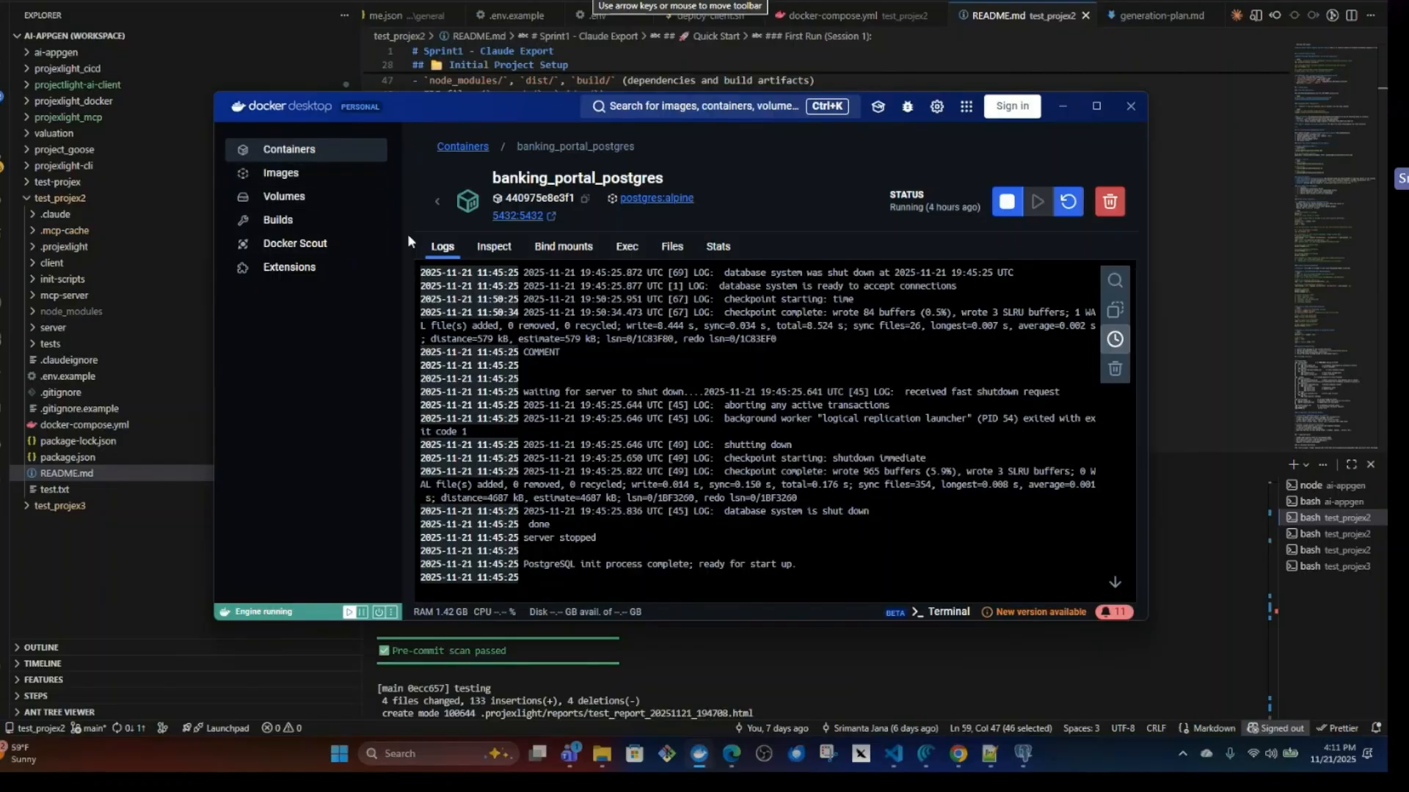
Open the banking_portal_mcp_server container's logs and highlight the "APIs registered" line of the pre-commit scan.
left_click(286, 149)
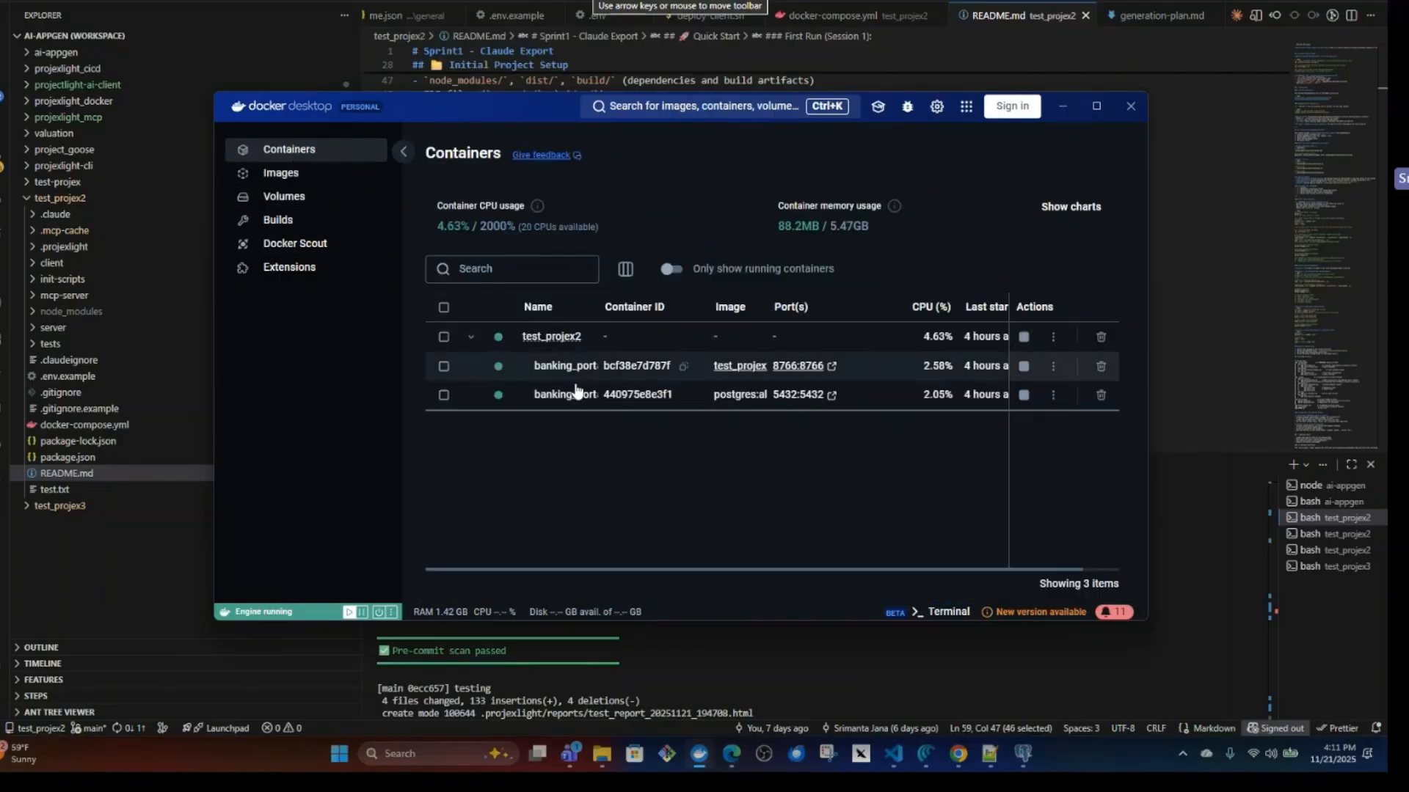
left_click(598, 368)
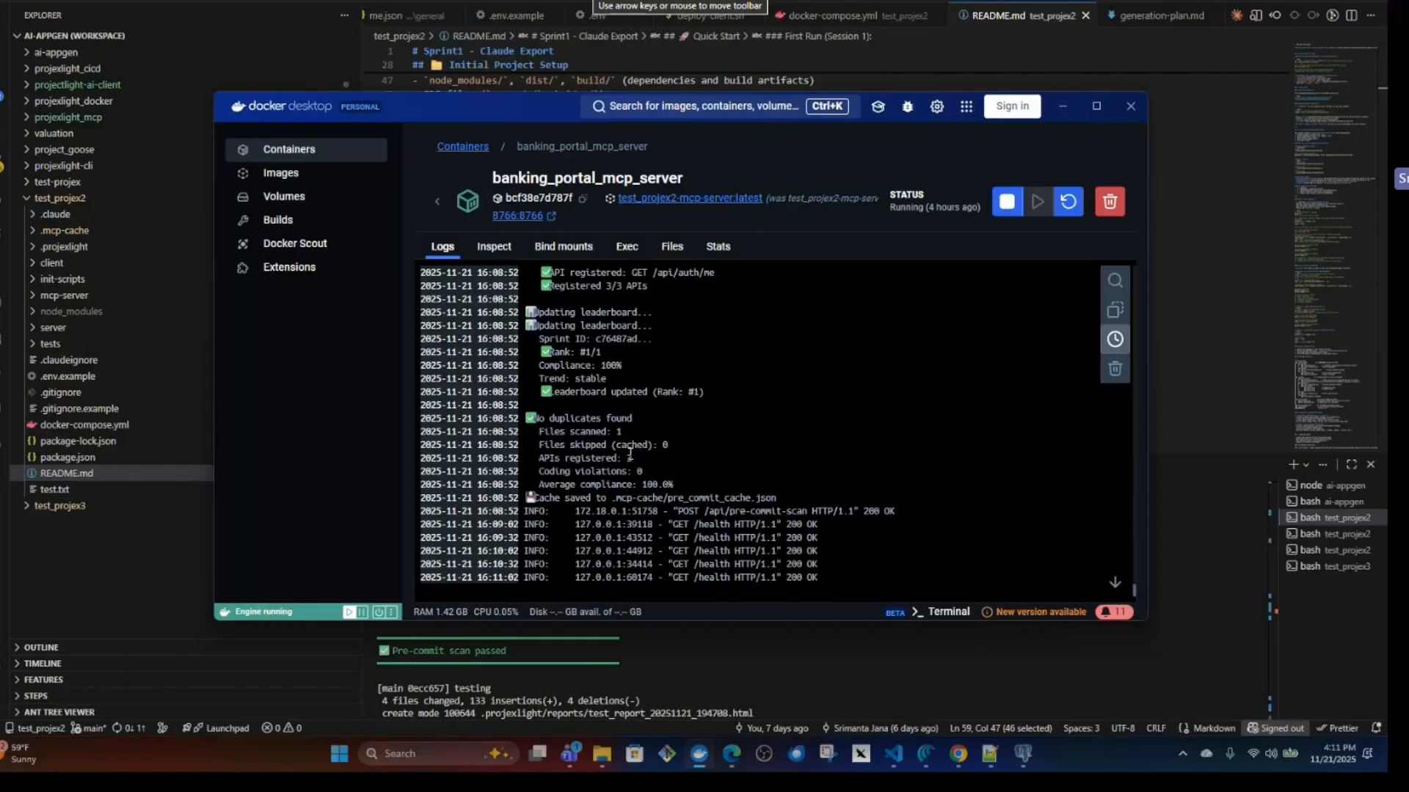
left_click_drag(658, 460, 529, 456)
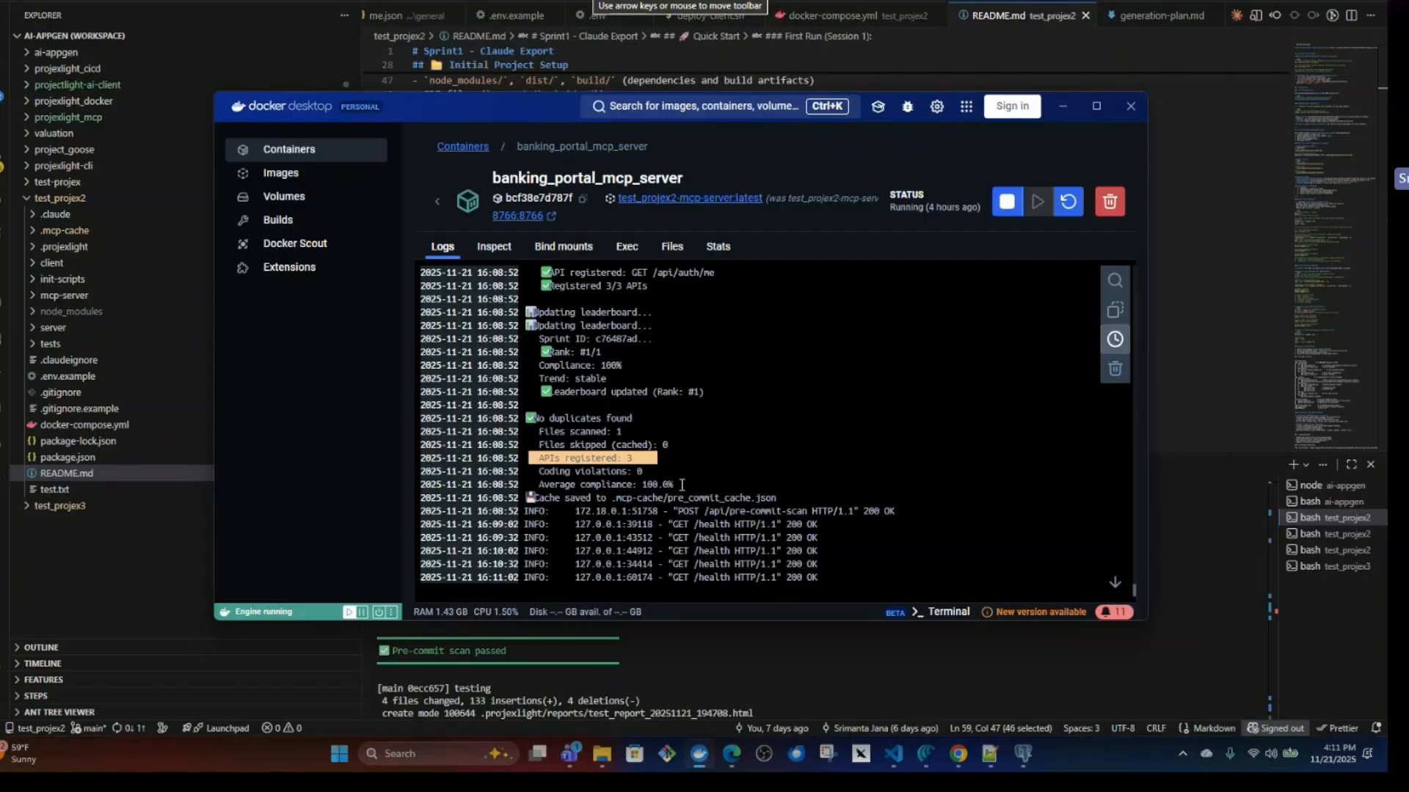
Switch to Projexlight in Chrome, open the API Library, and review the POST /api/auth/register endpoint's test data before closing its configuration.
key("alt+Tab")
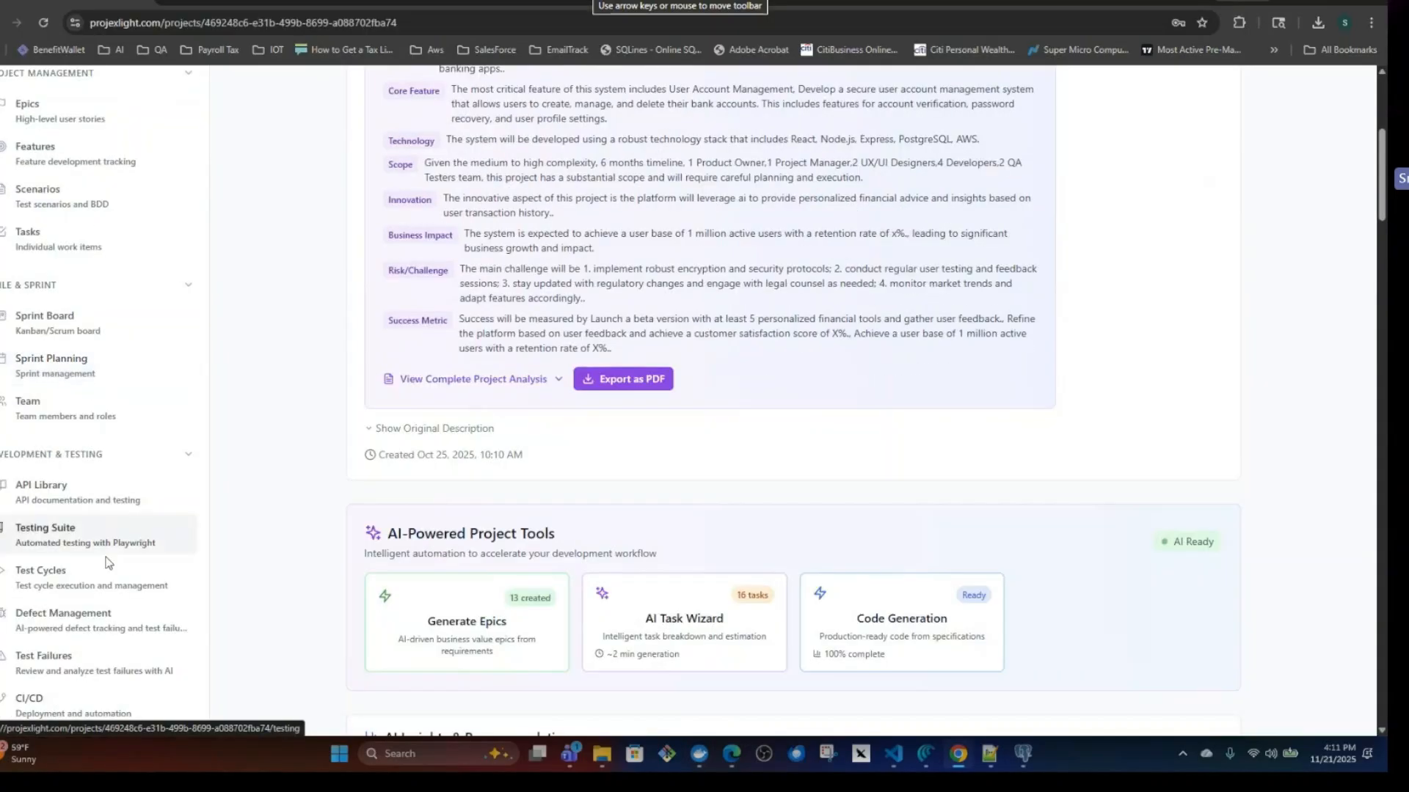
left_click(58, 496)
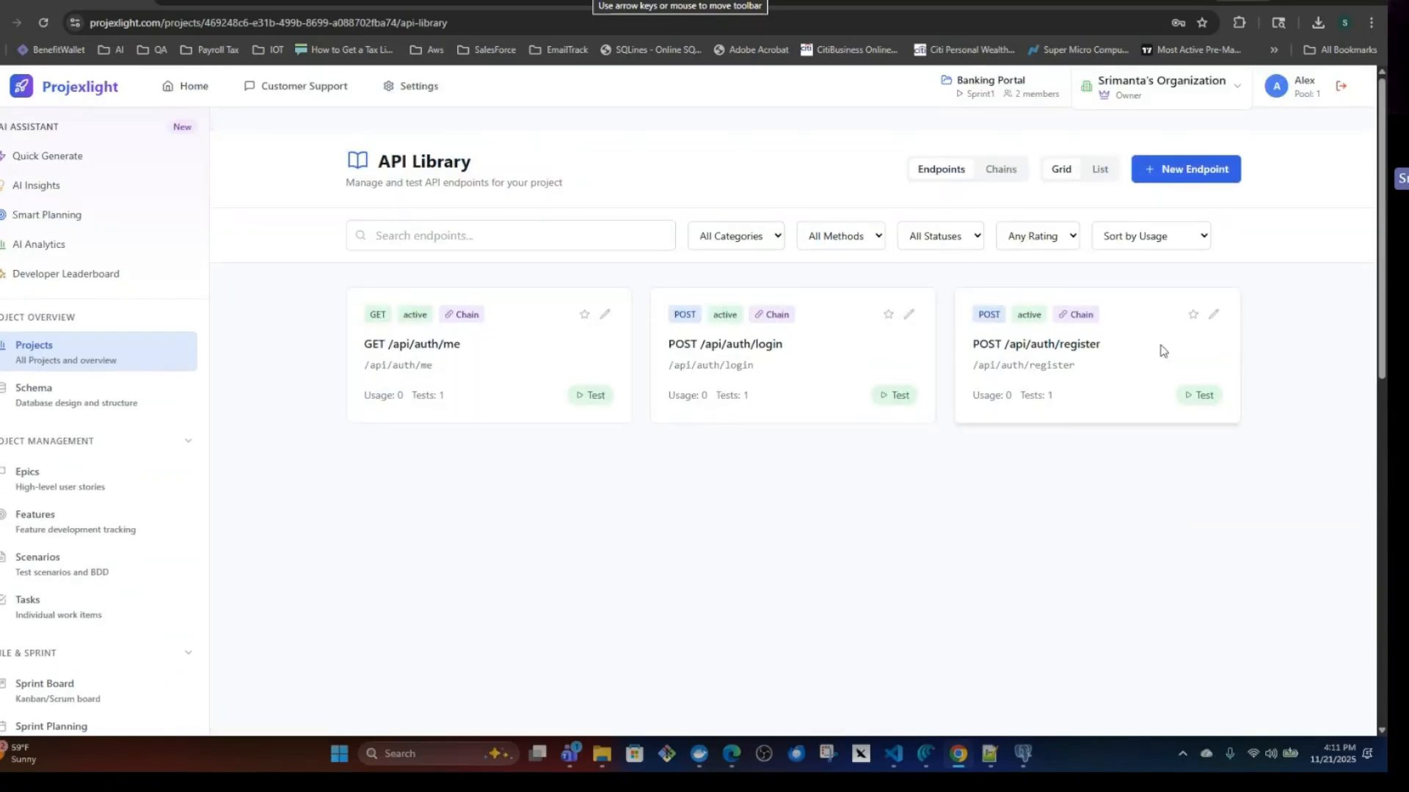
left_click(1213, 314)
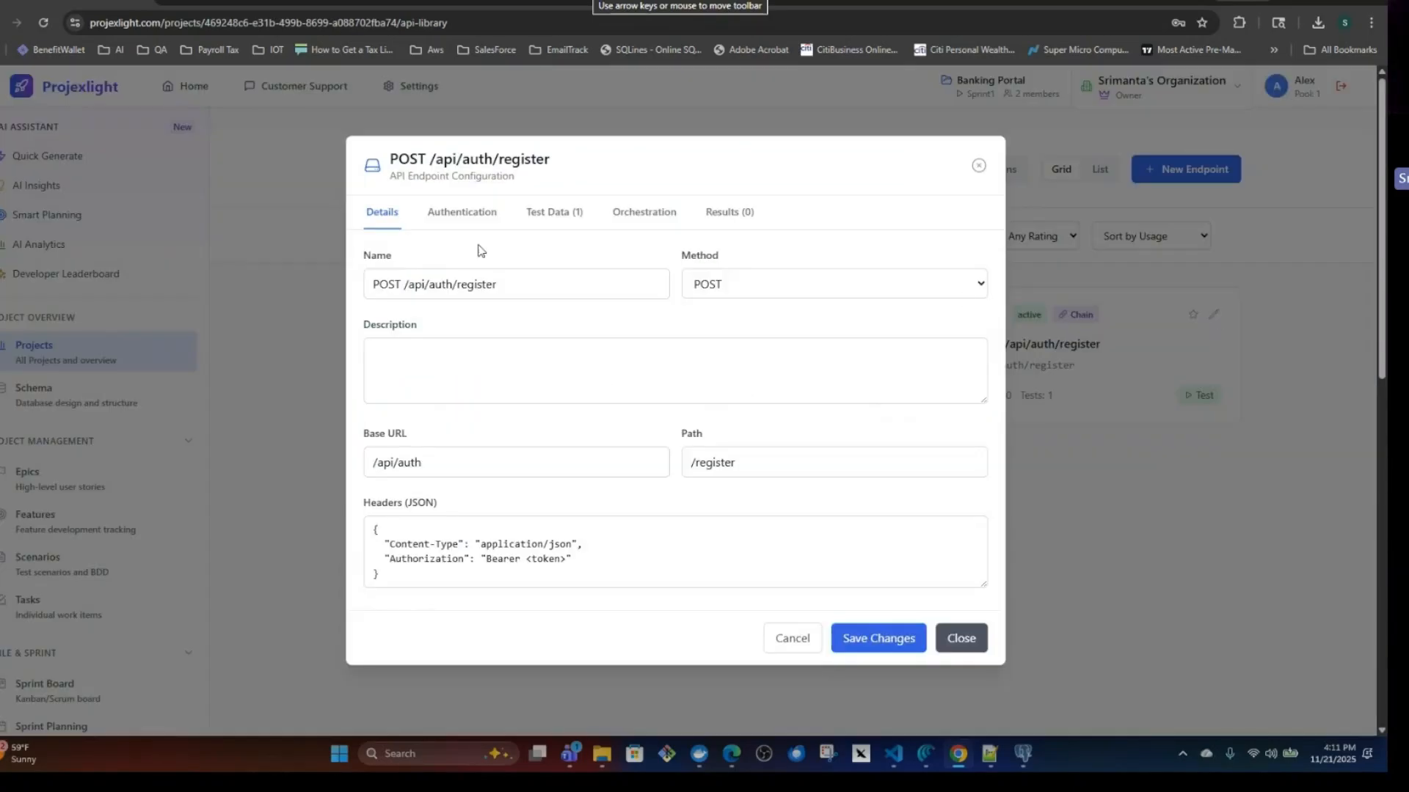
left_click(555, 213)
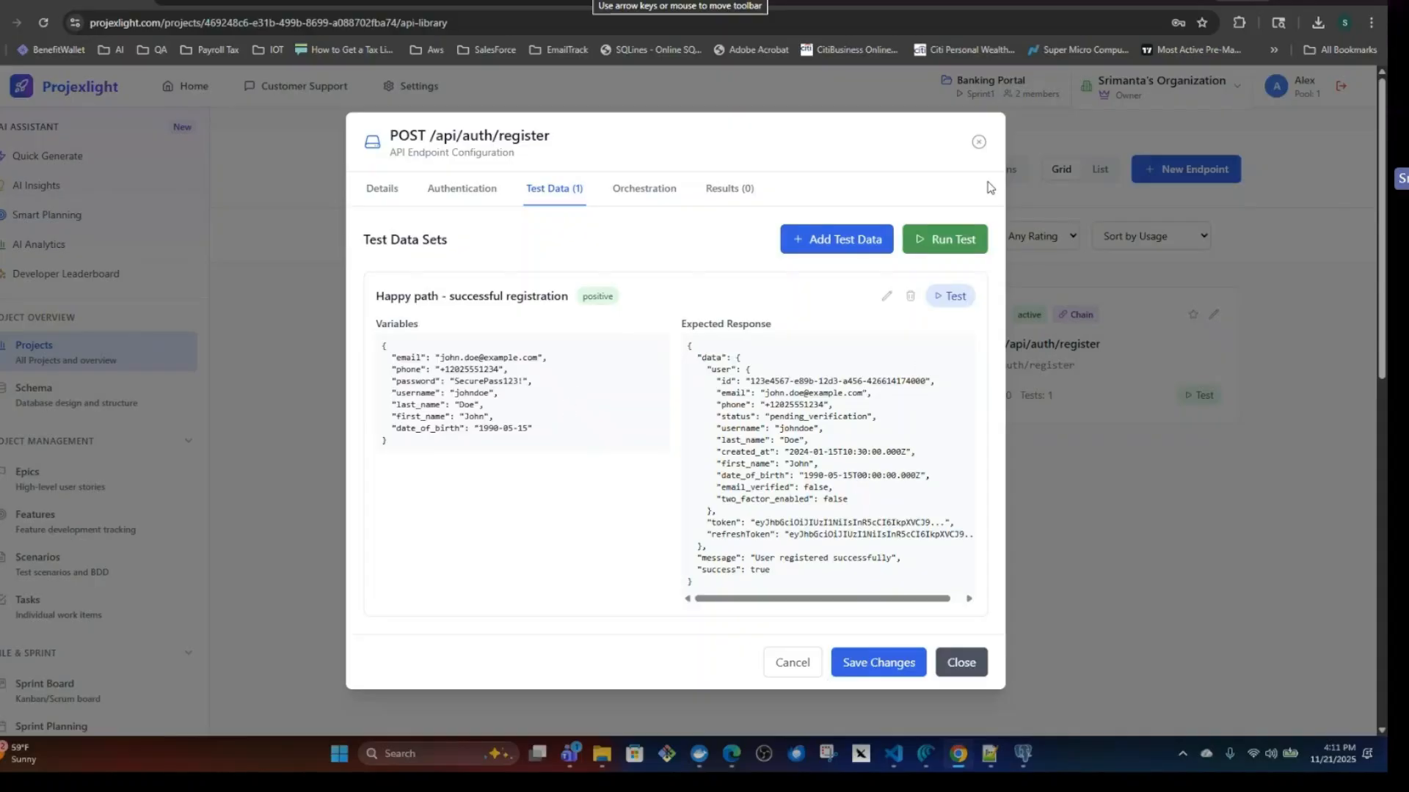
left_click(978, 144)
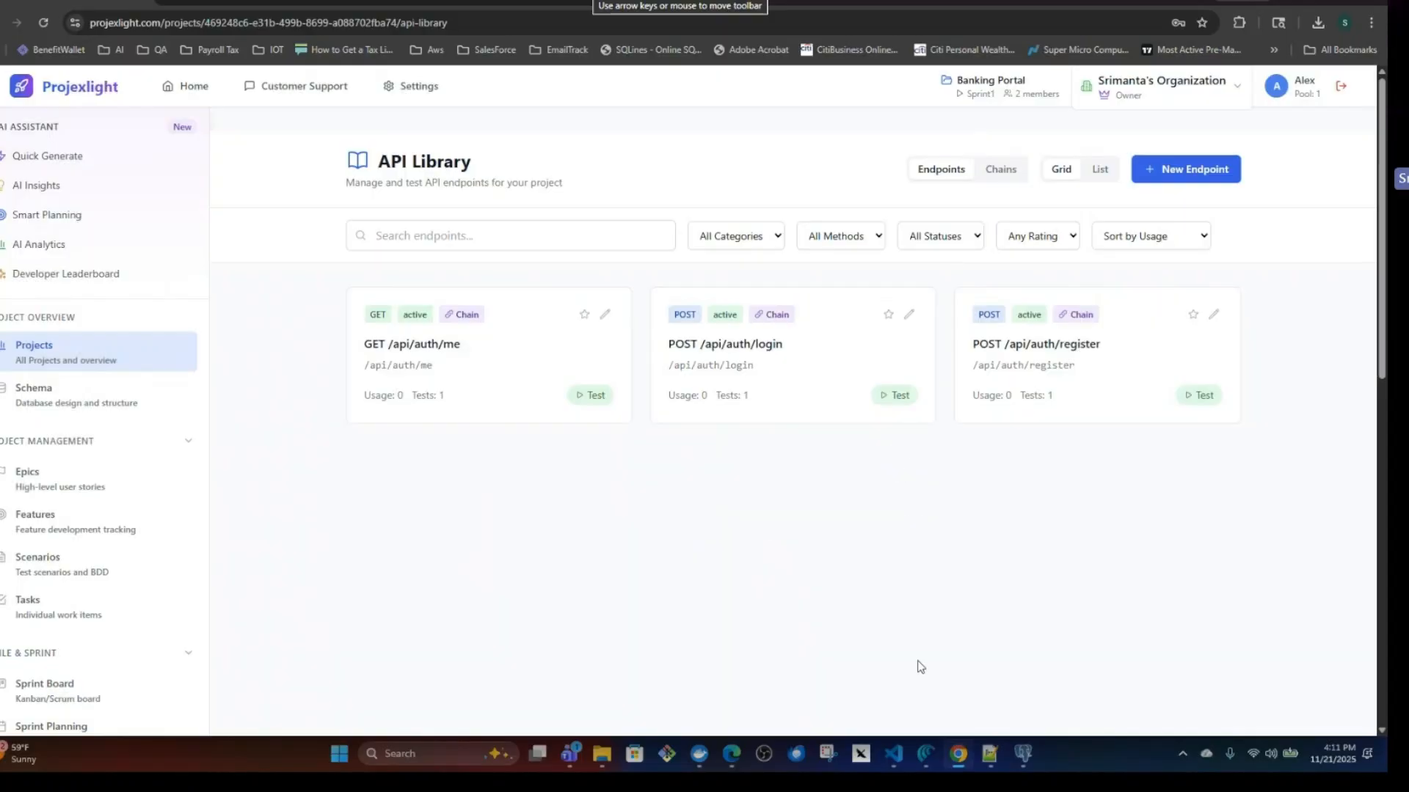
Switch to VS Code, run git push in the test_projex2 terminal, and review the pre-push check output.
left_click(895, 758)
scroll(819, 590, "down", 1)
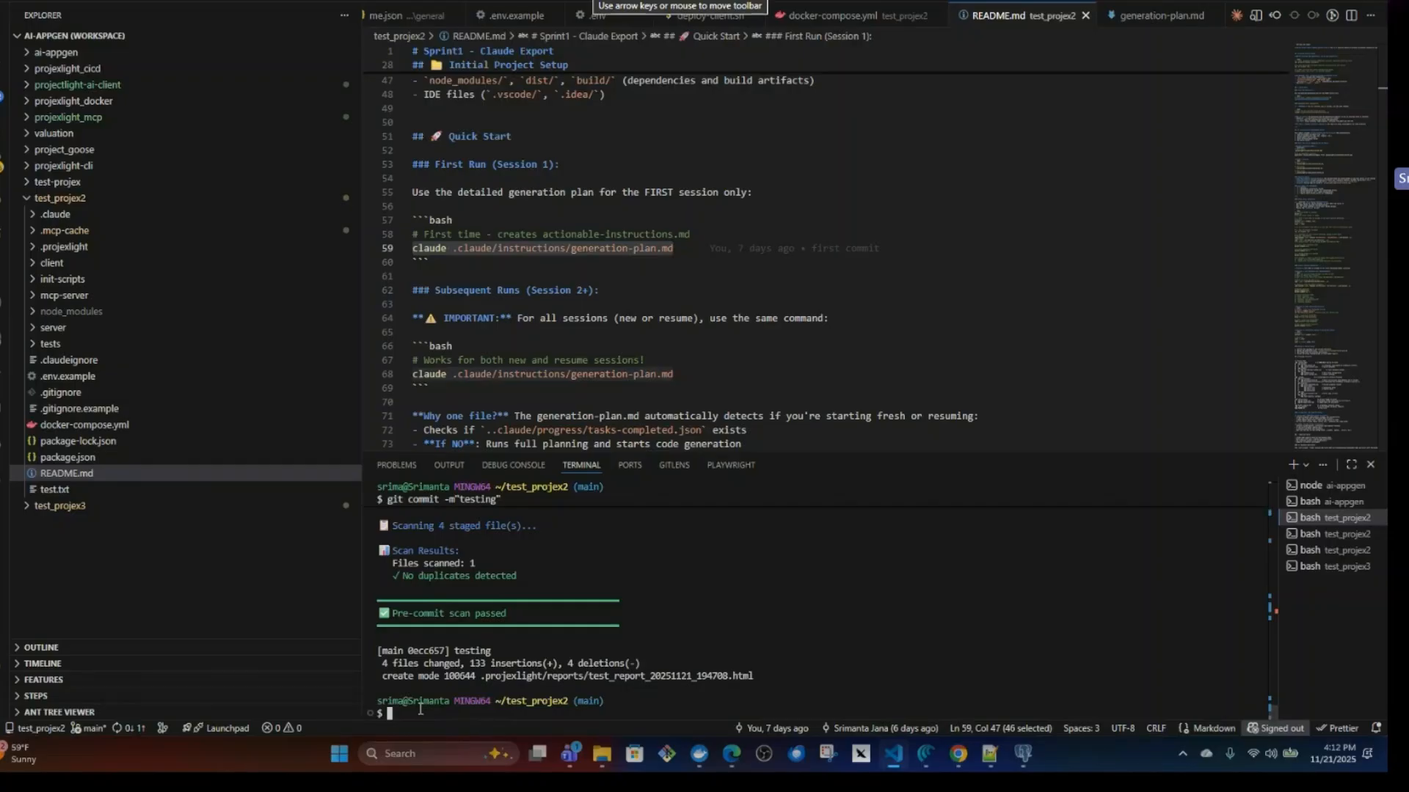
type("git push")
key("Return")
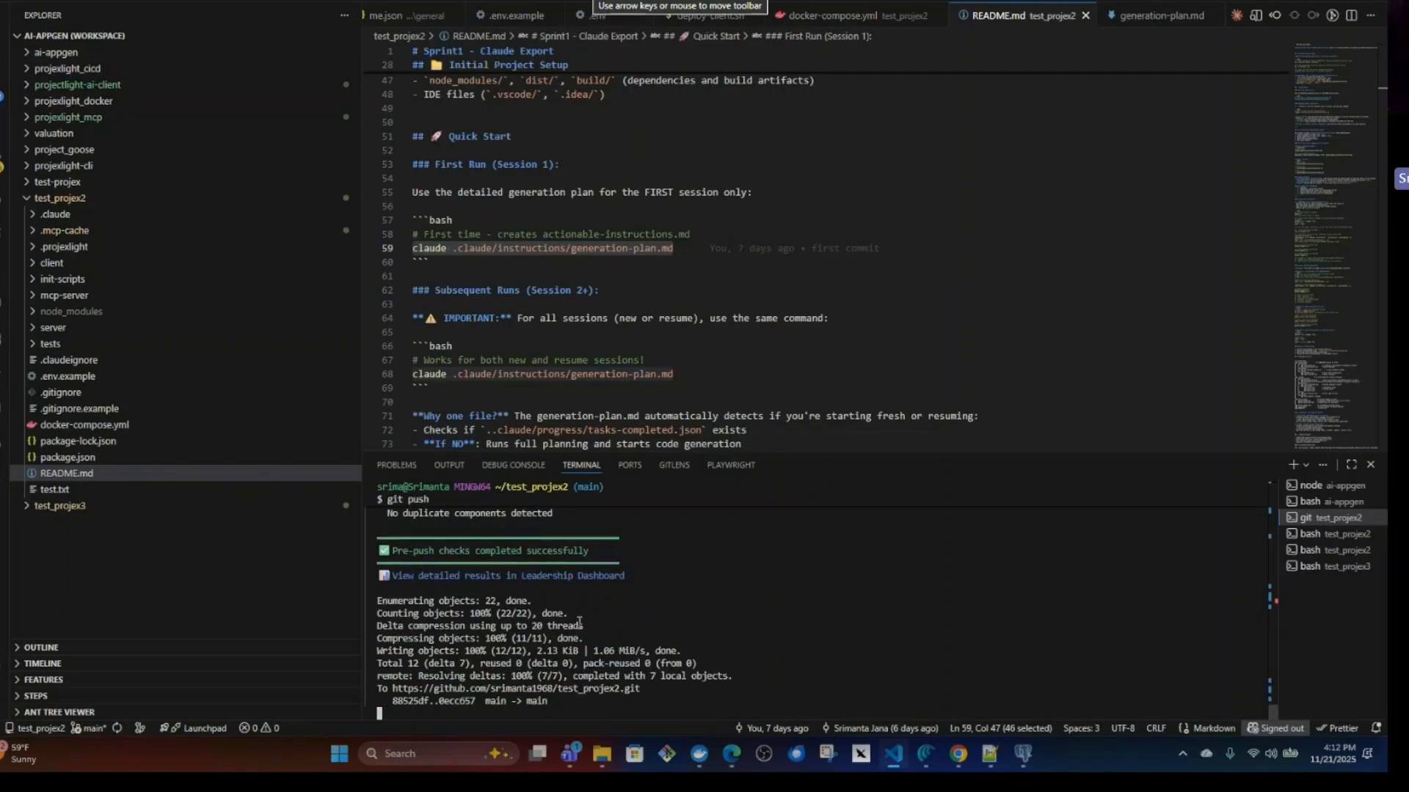
scroll(872, 652, "up", 5)
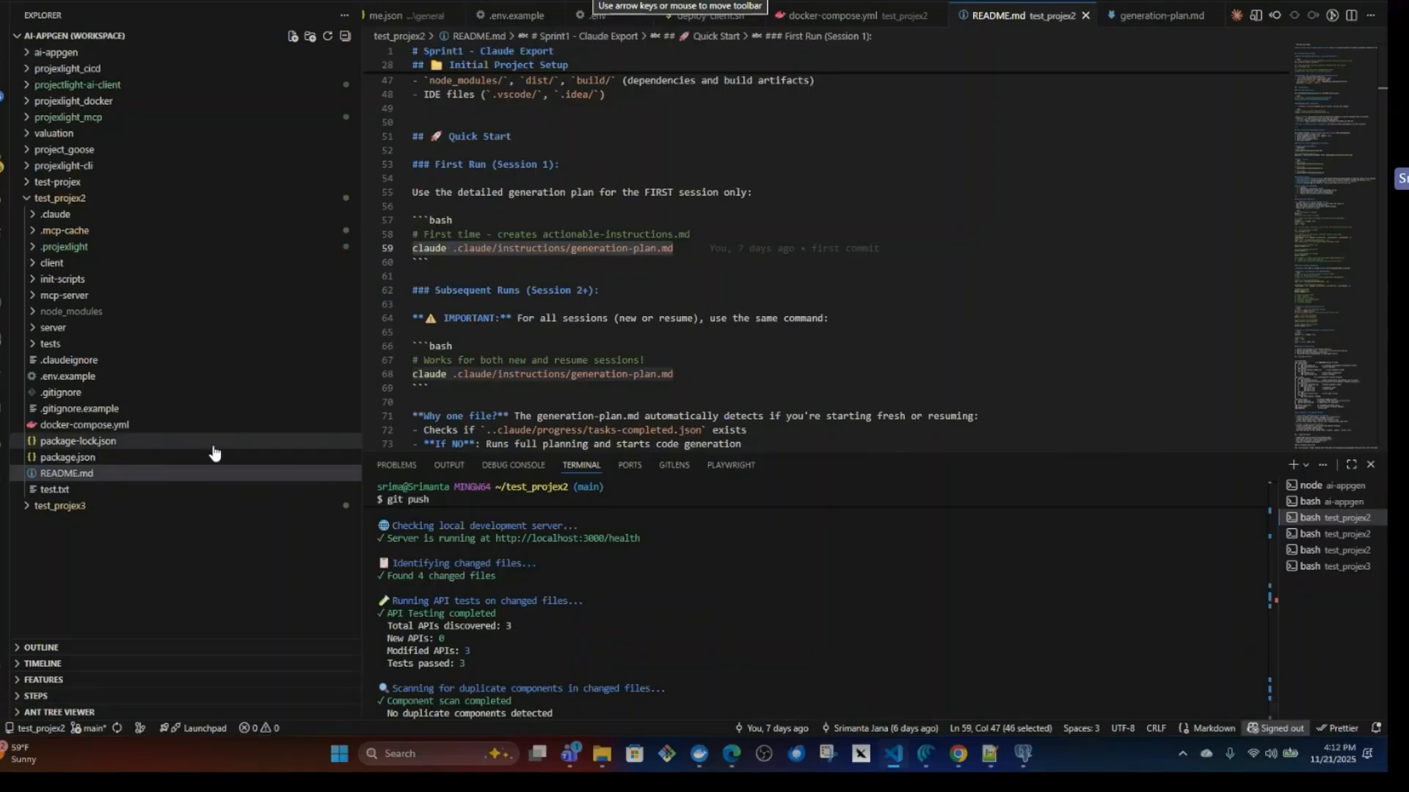
Locate test_report_20251122_001214.html in test_projex2's .projexlight/reports folder, reveal it in File Explorer, and open it in Chrome.
left_click(33, 247)
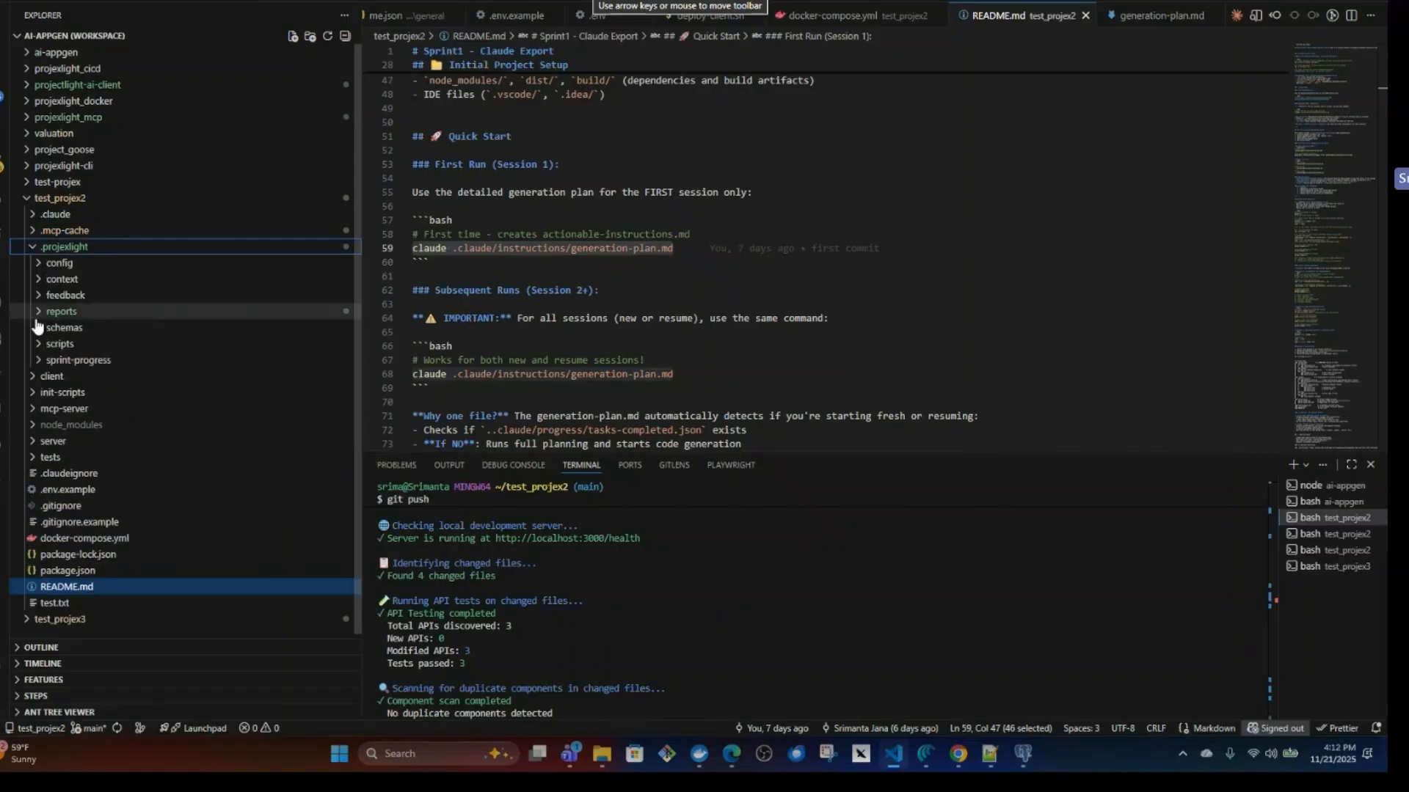
left_click(40, 313)
left_click(110, 359)
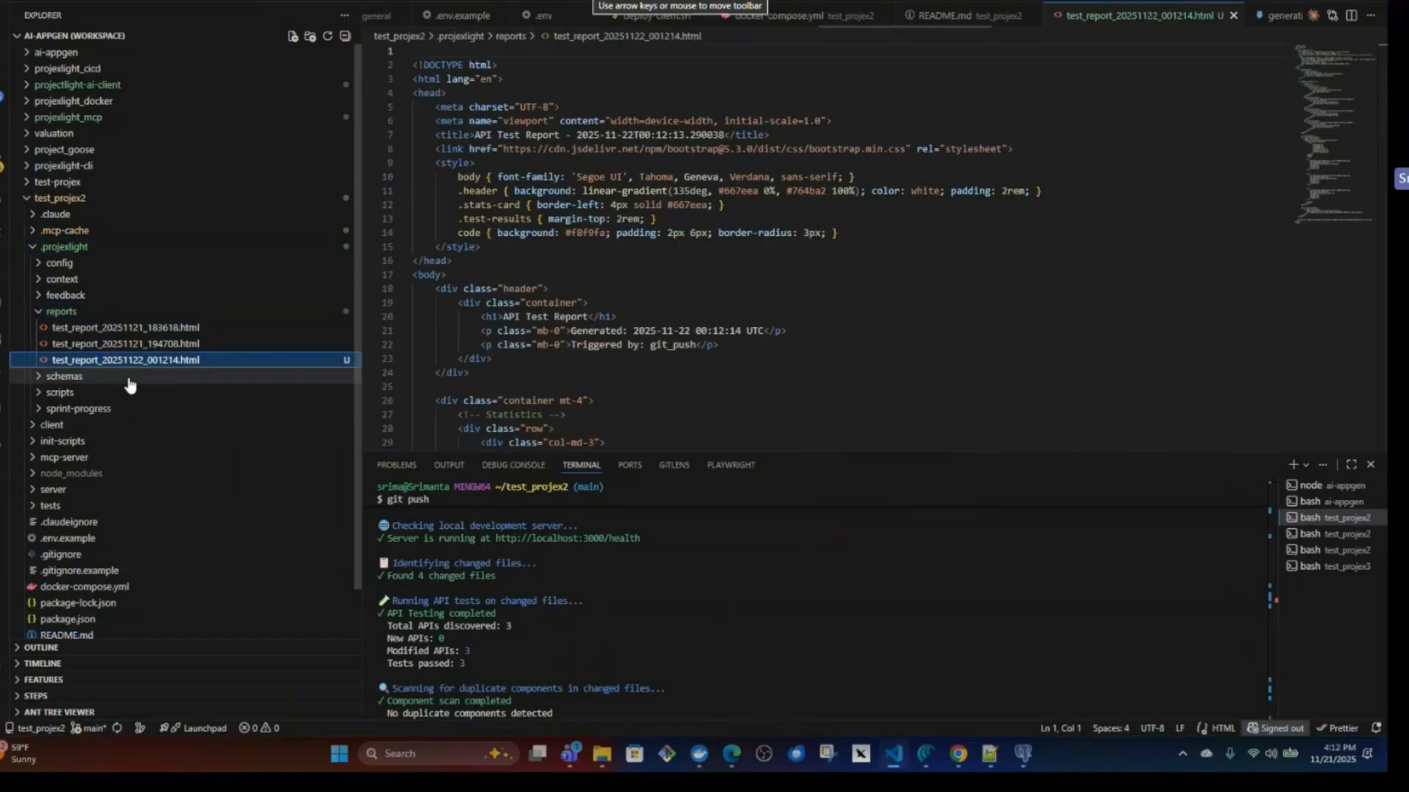
right_click(128, 363)
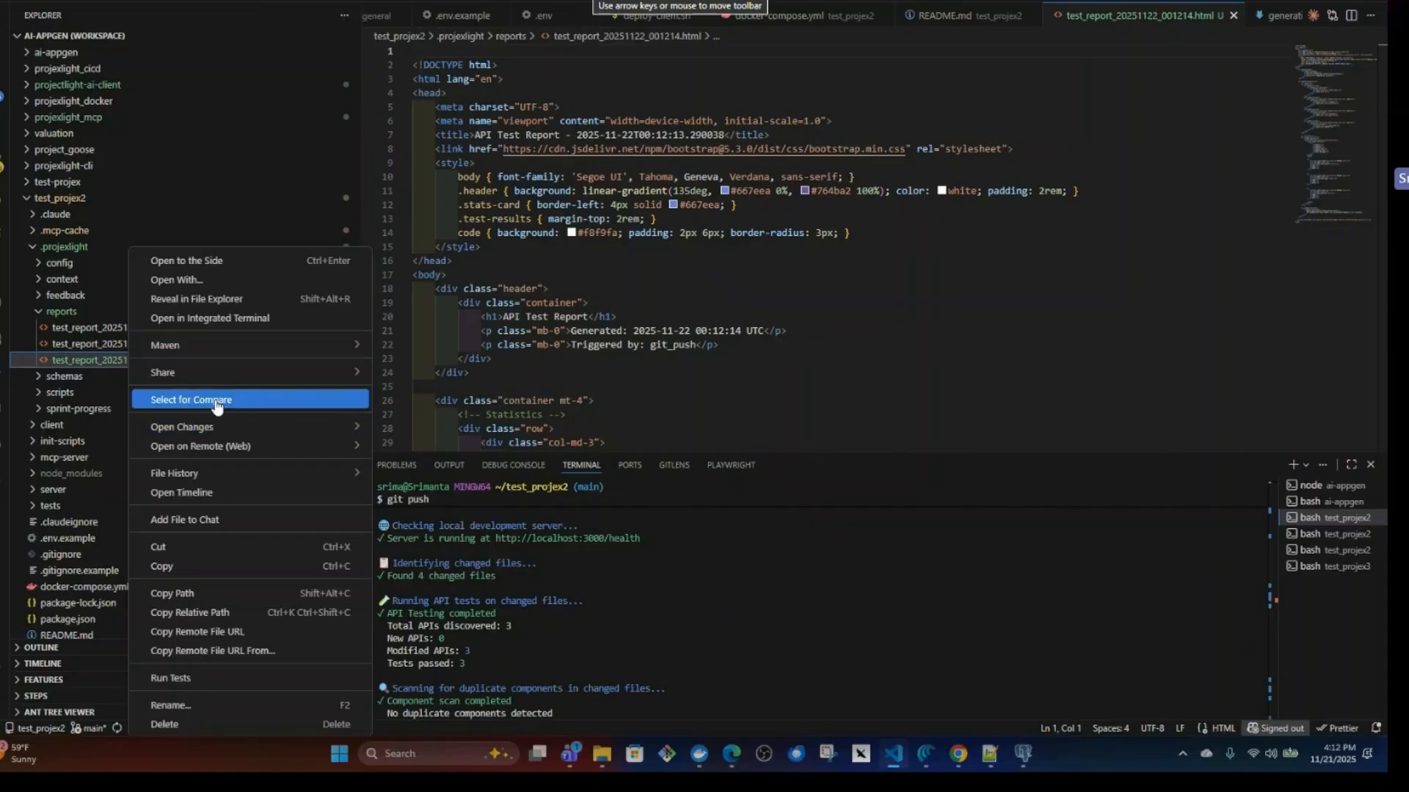
left_click(220, 299)
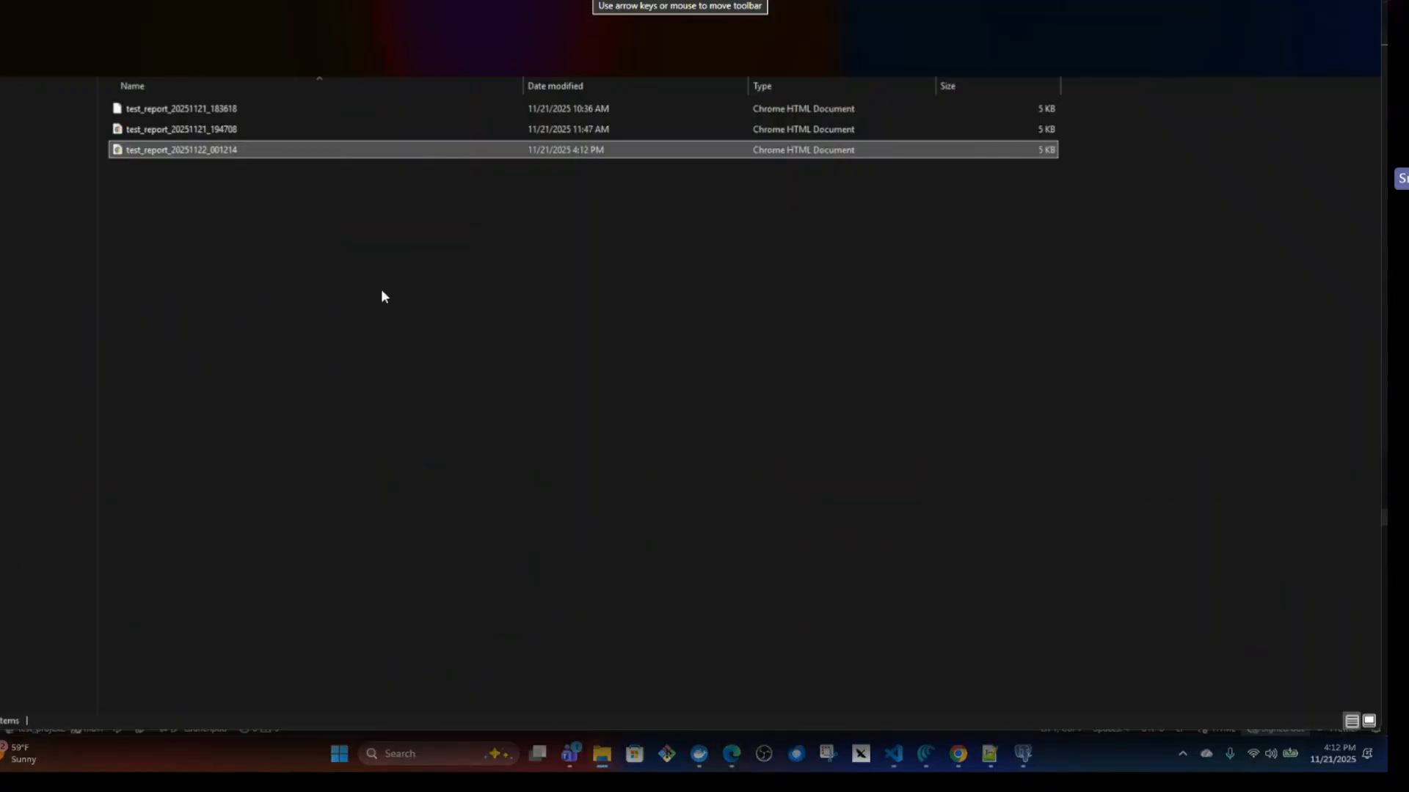
double_click(139, 151)
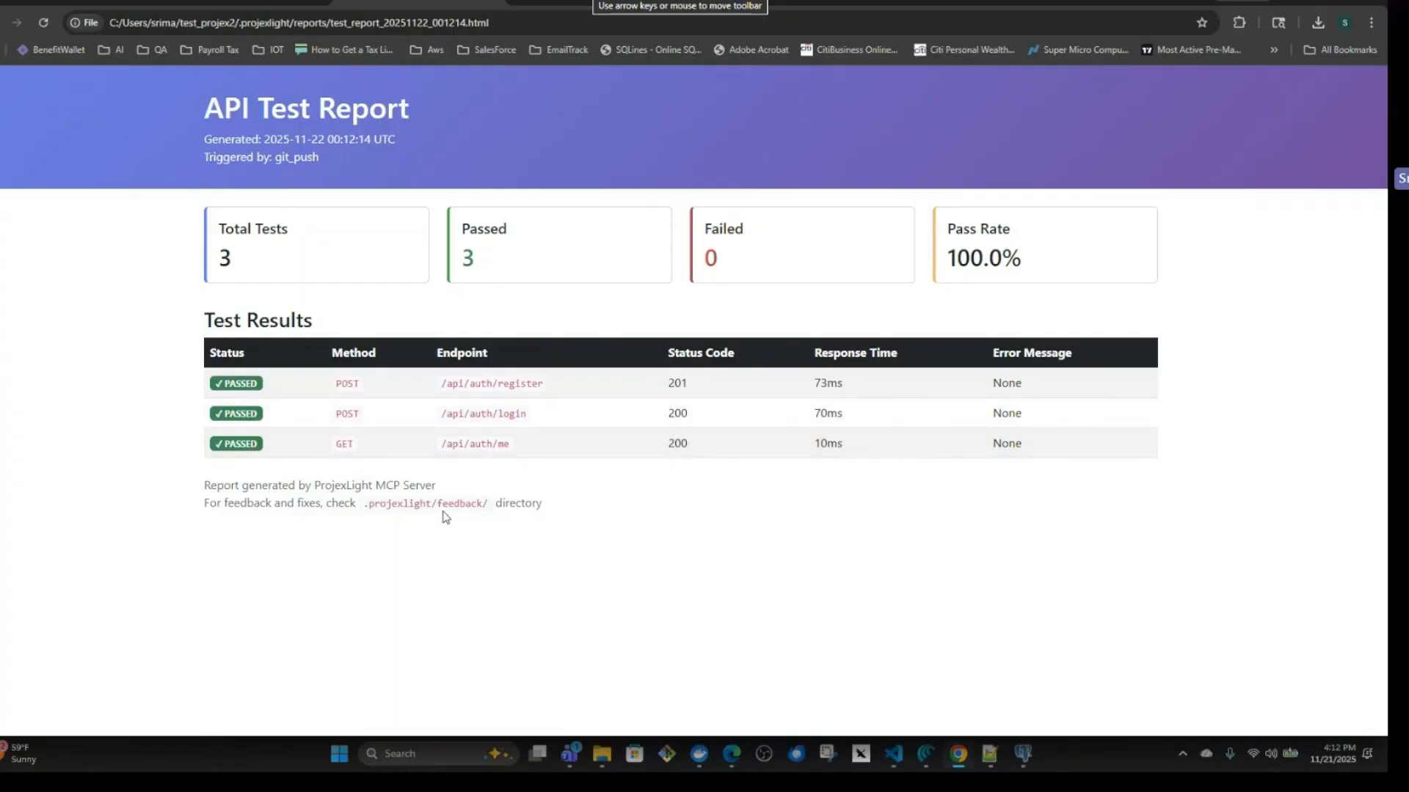
Return to VS Code, review the end of the git push output, and highlight README.md's first-run claude generation-plan command.
left_click(892, 753)
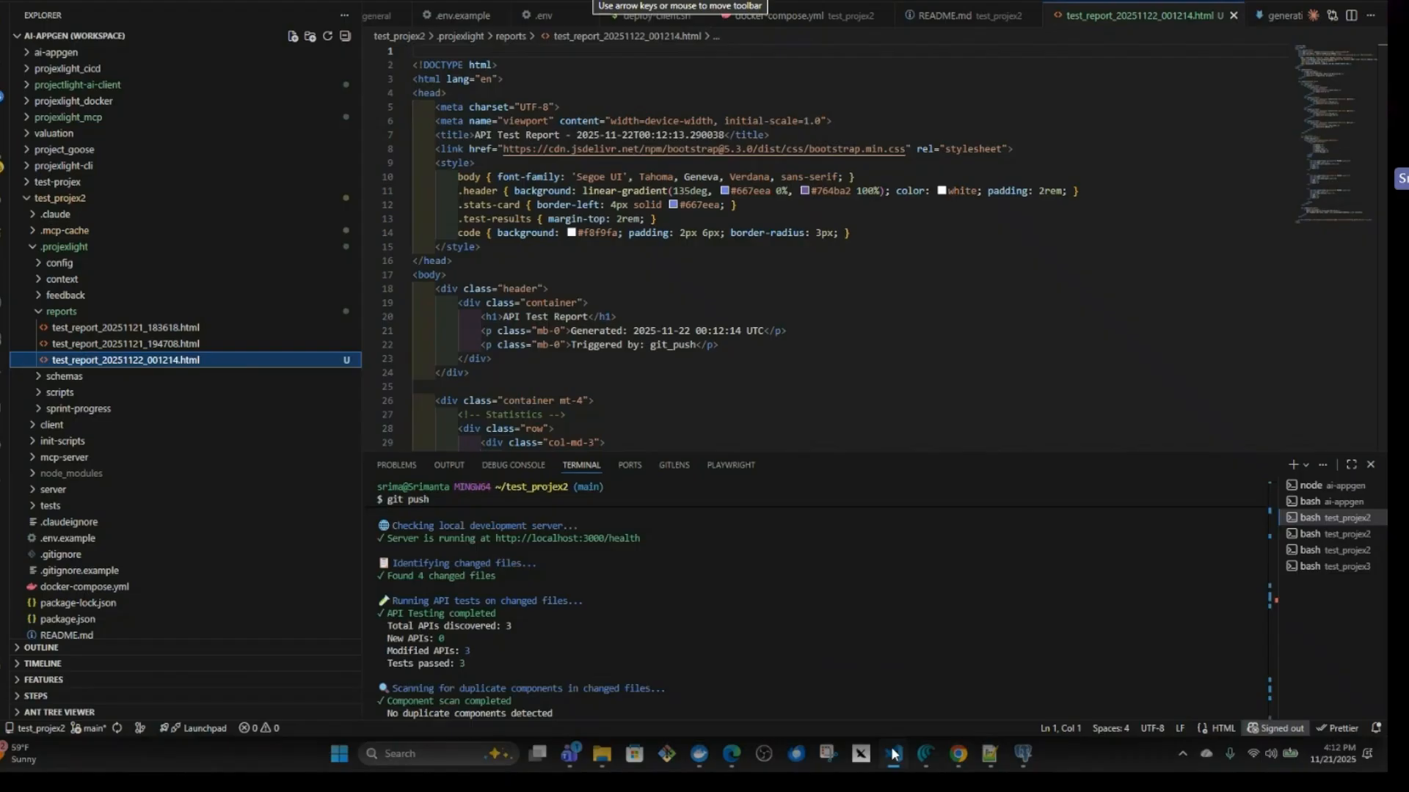
scroll(710, 637, "down", 3)
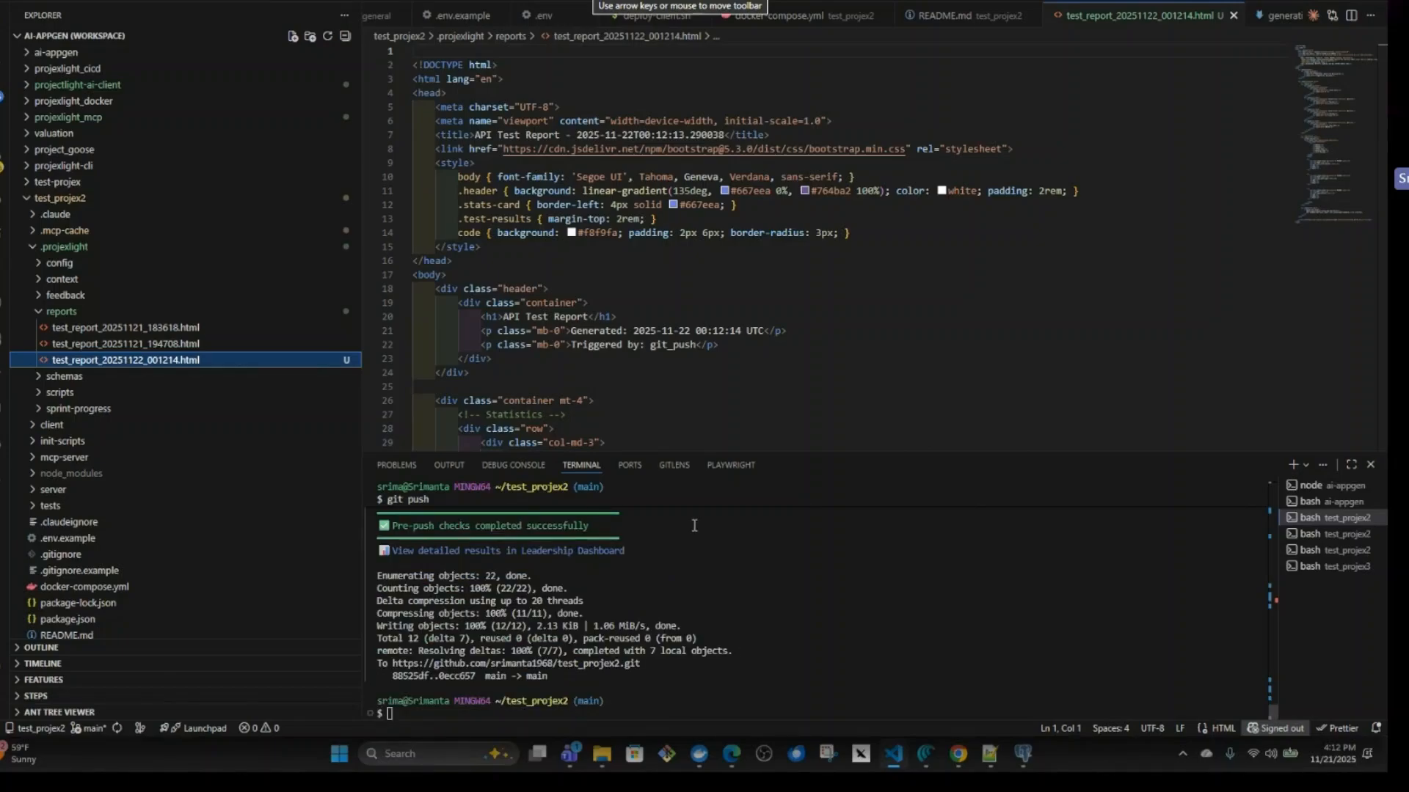
scroll(236, 441, "down", 2)
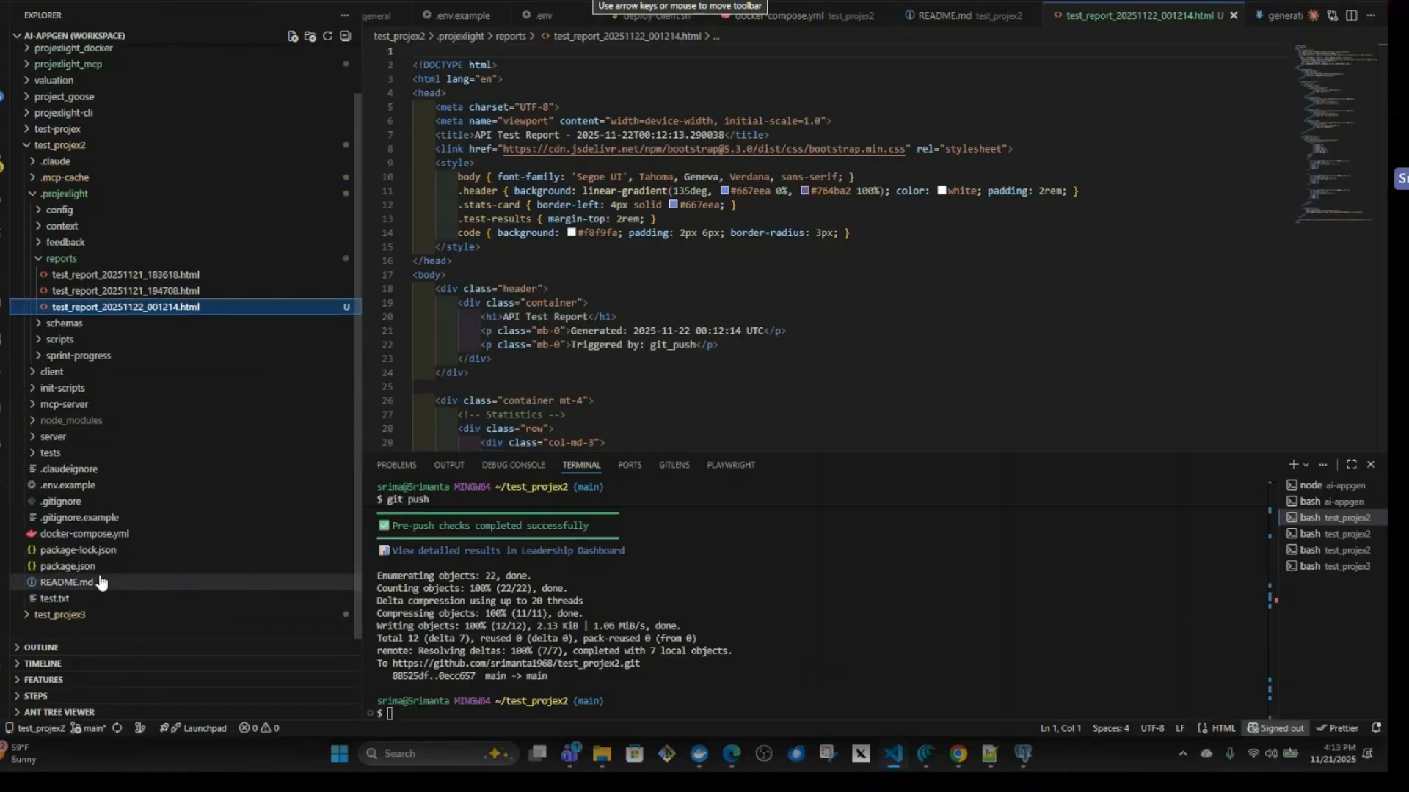
left_click(76, 583)
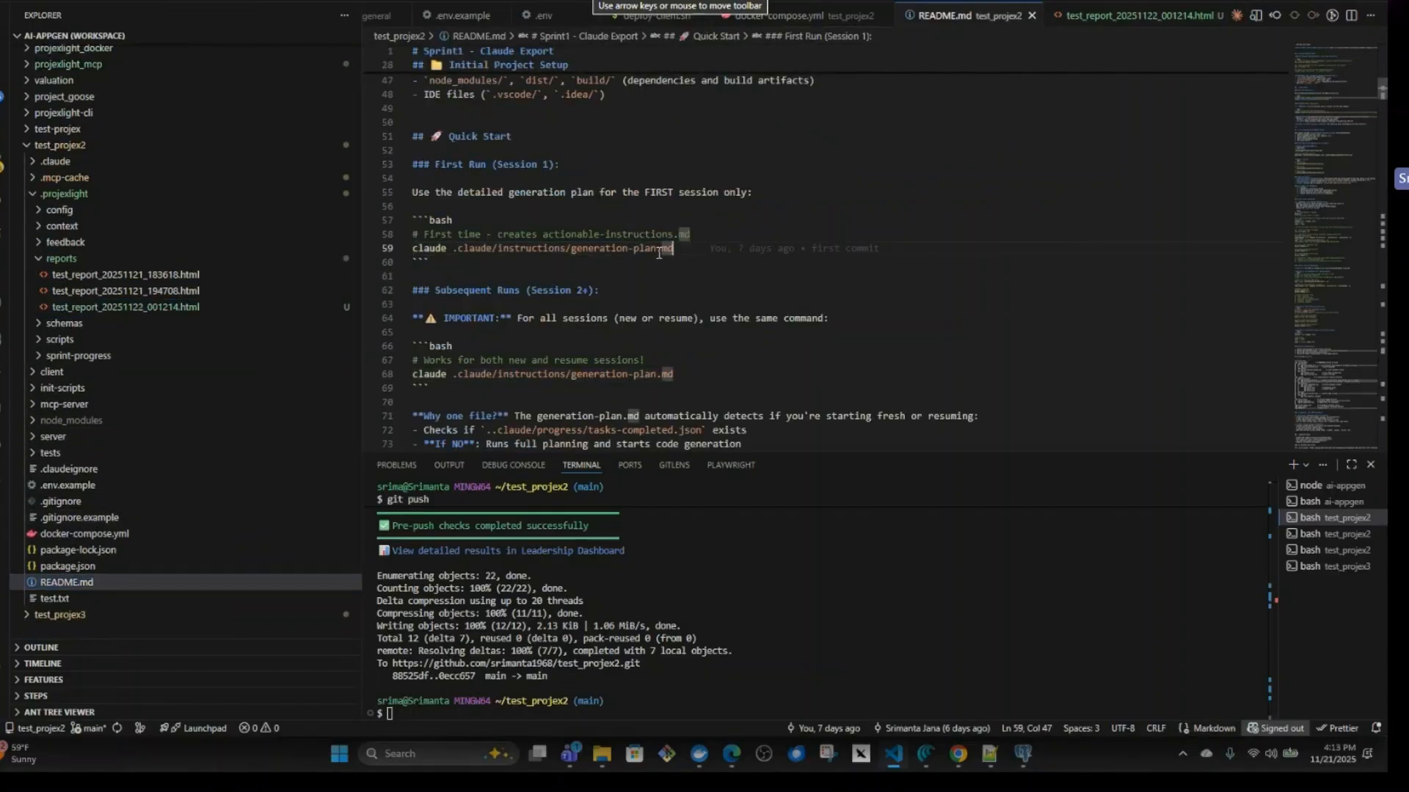
key("shift+Home")
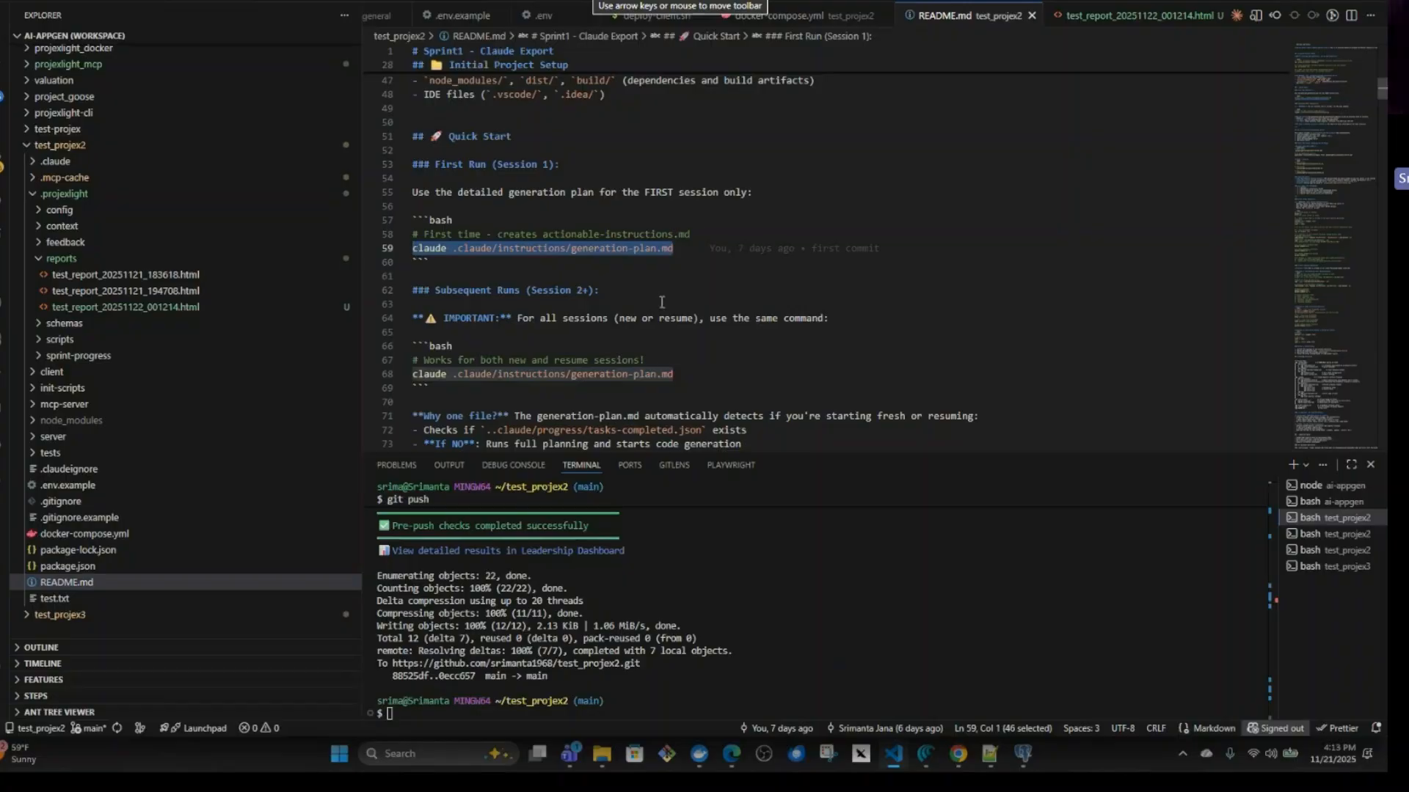
Examine the npm run dev server log in the test_projex2 terminal and view the localhost:5173/register page in the browser.
left_click(1325, 534)
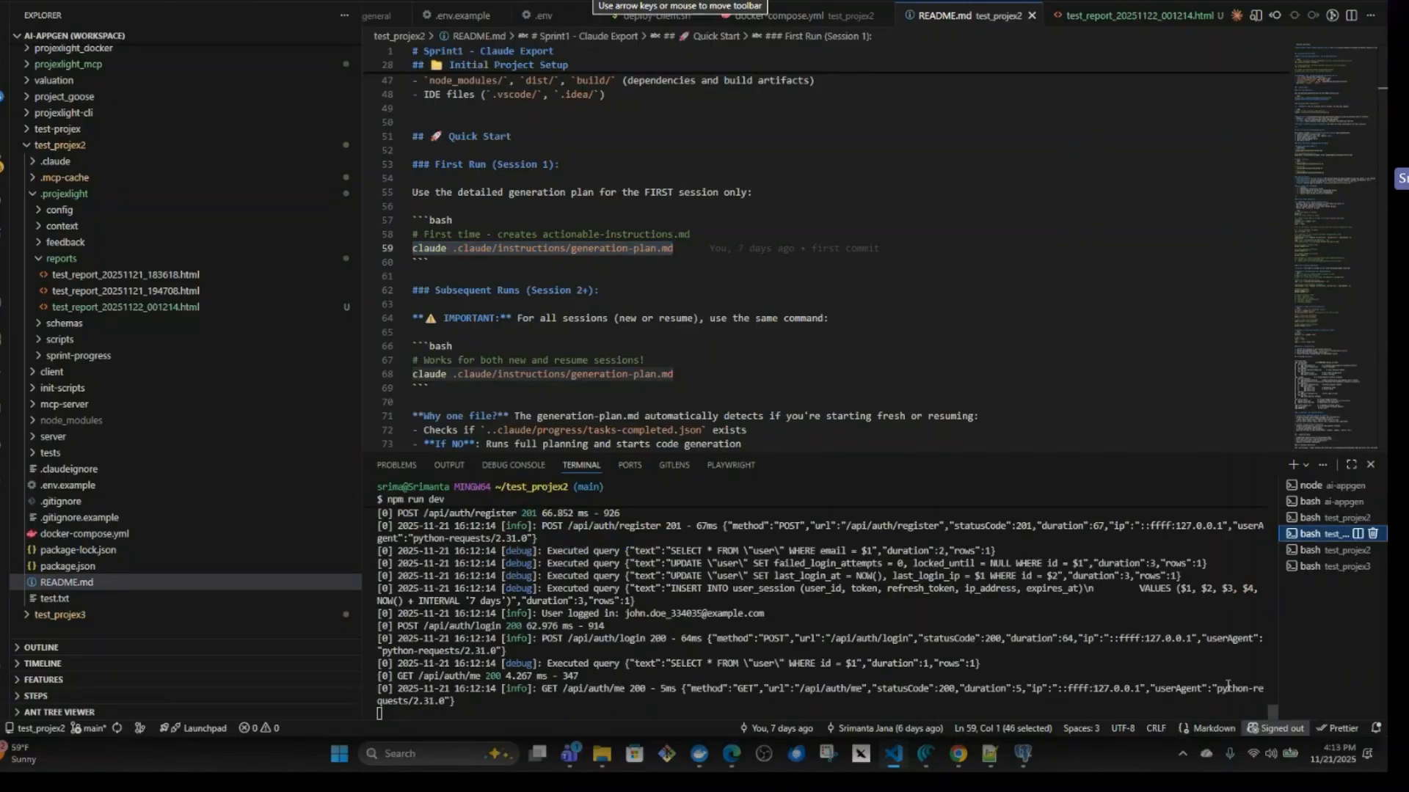
left_click_drag(1271, 711, 1310, 504)
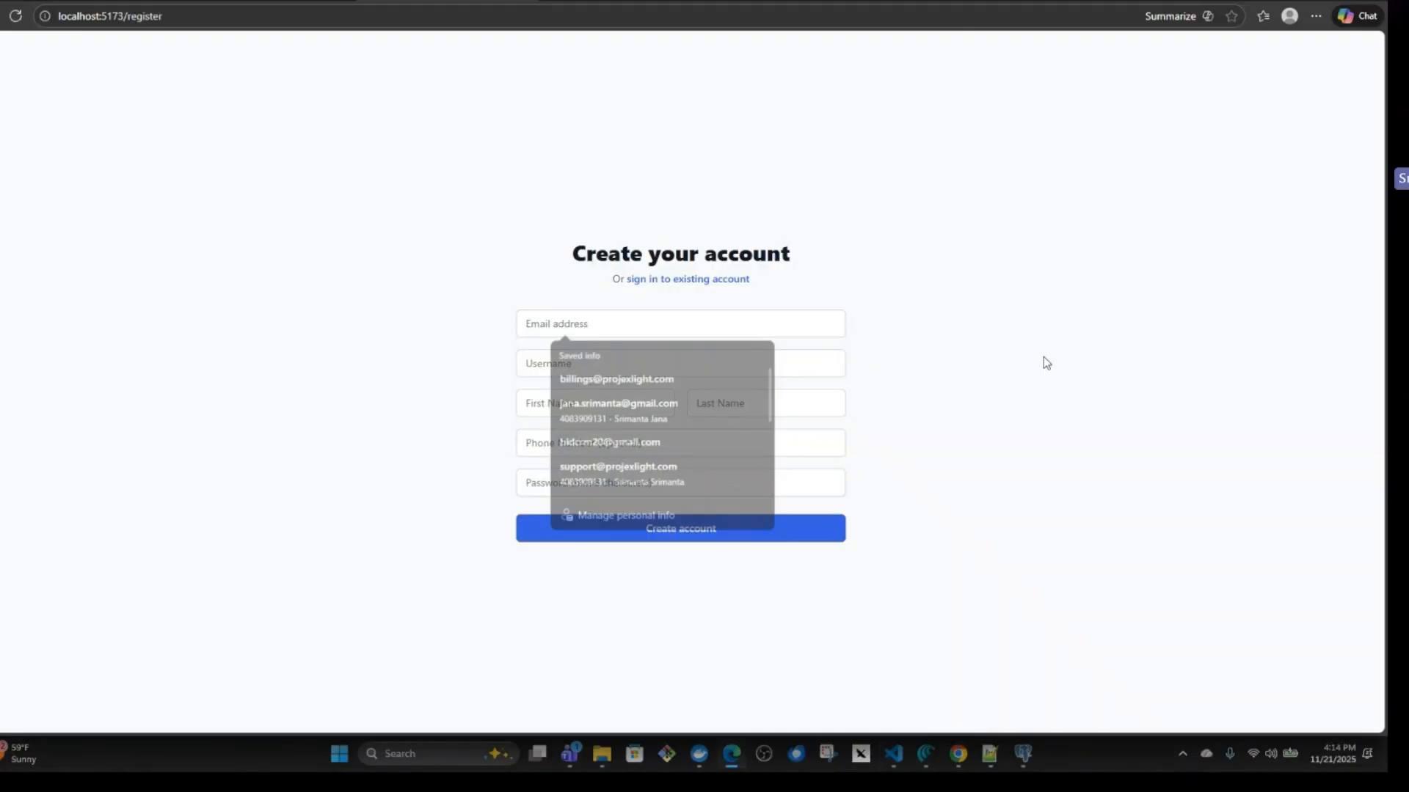
left_click(1043, 358)
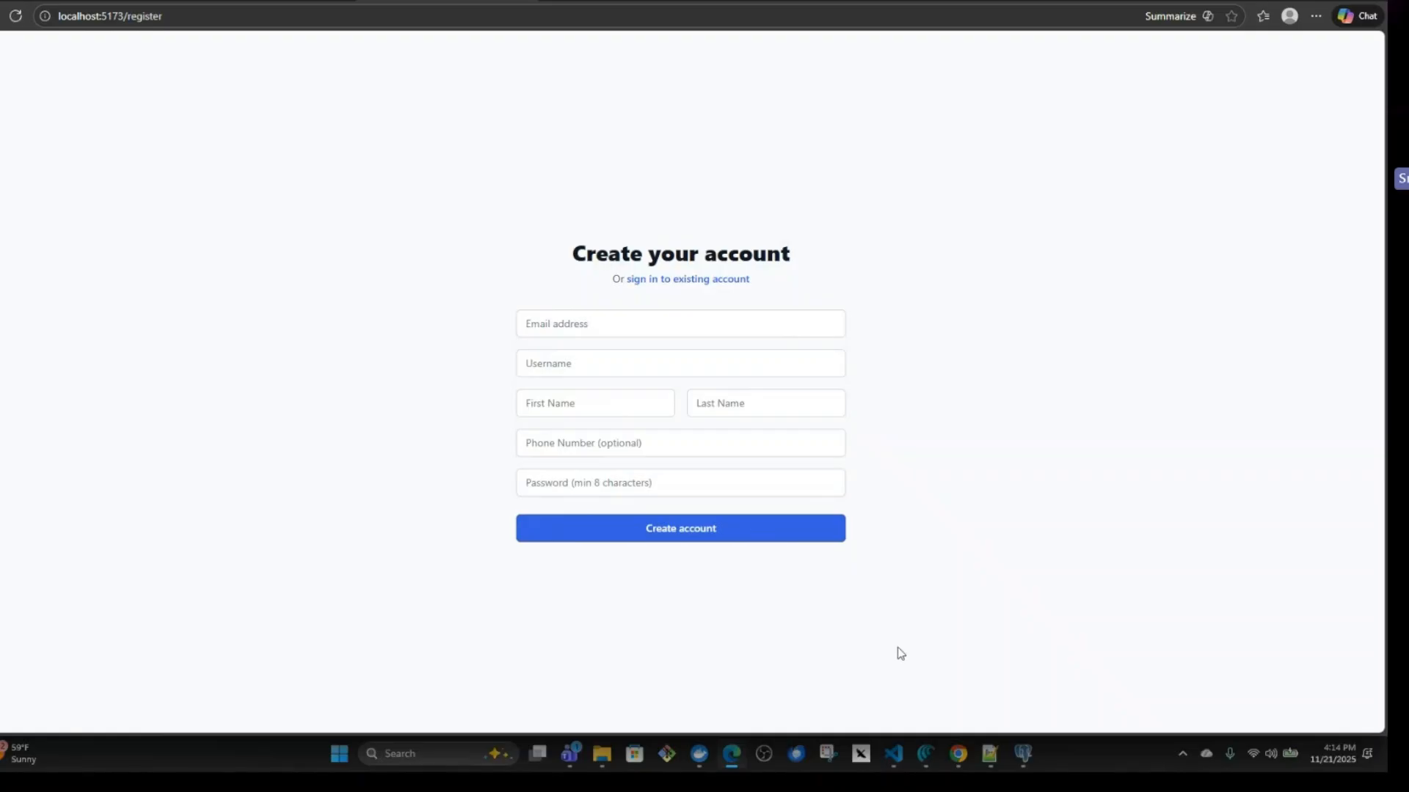
left_click(900, 765)
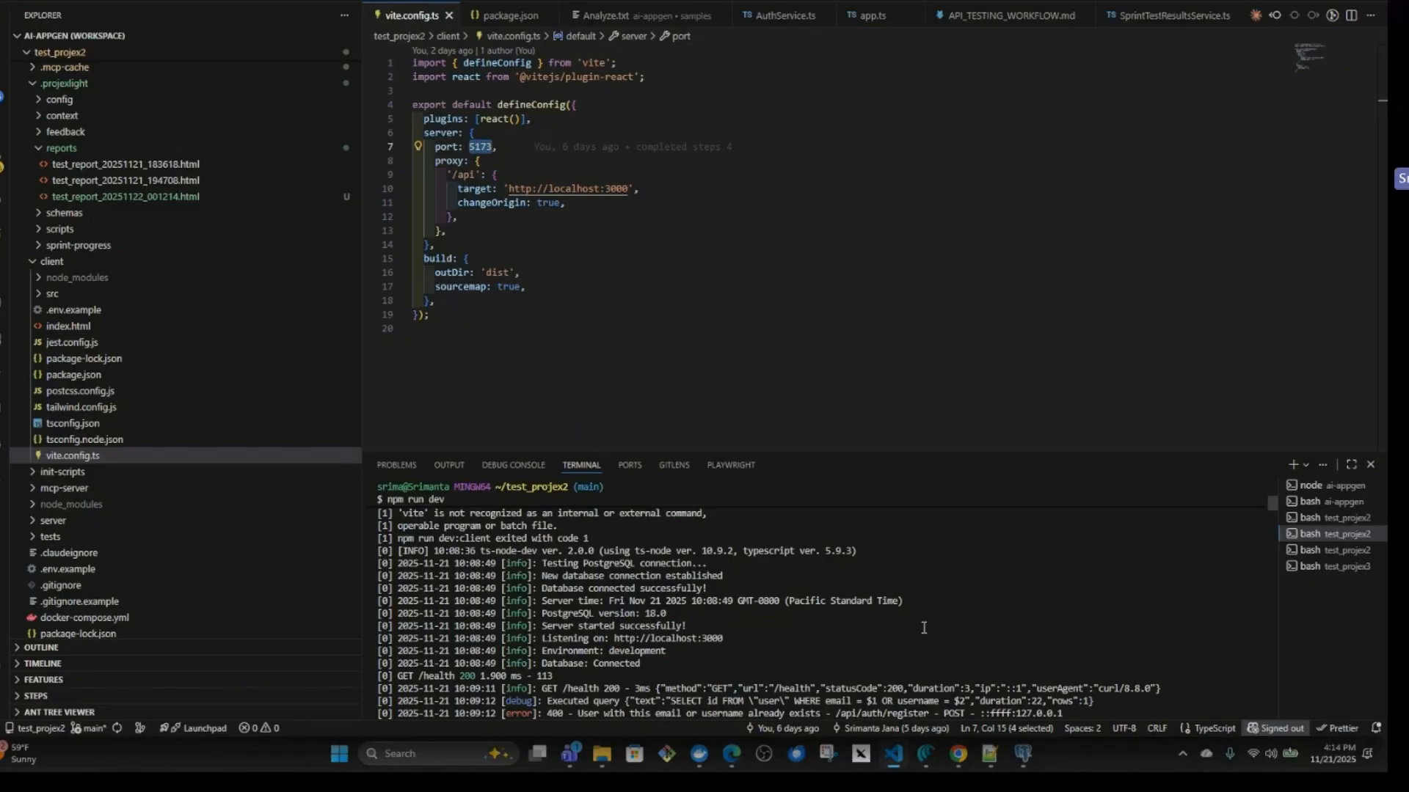
scroll(920, 621, "down", 3)
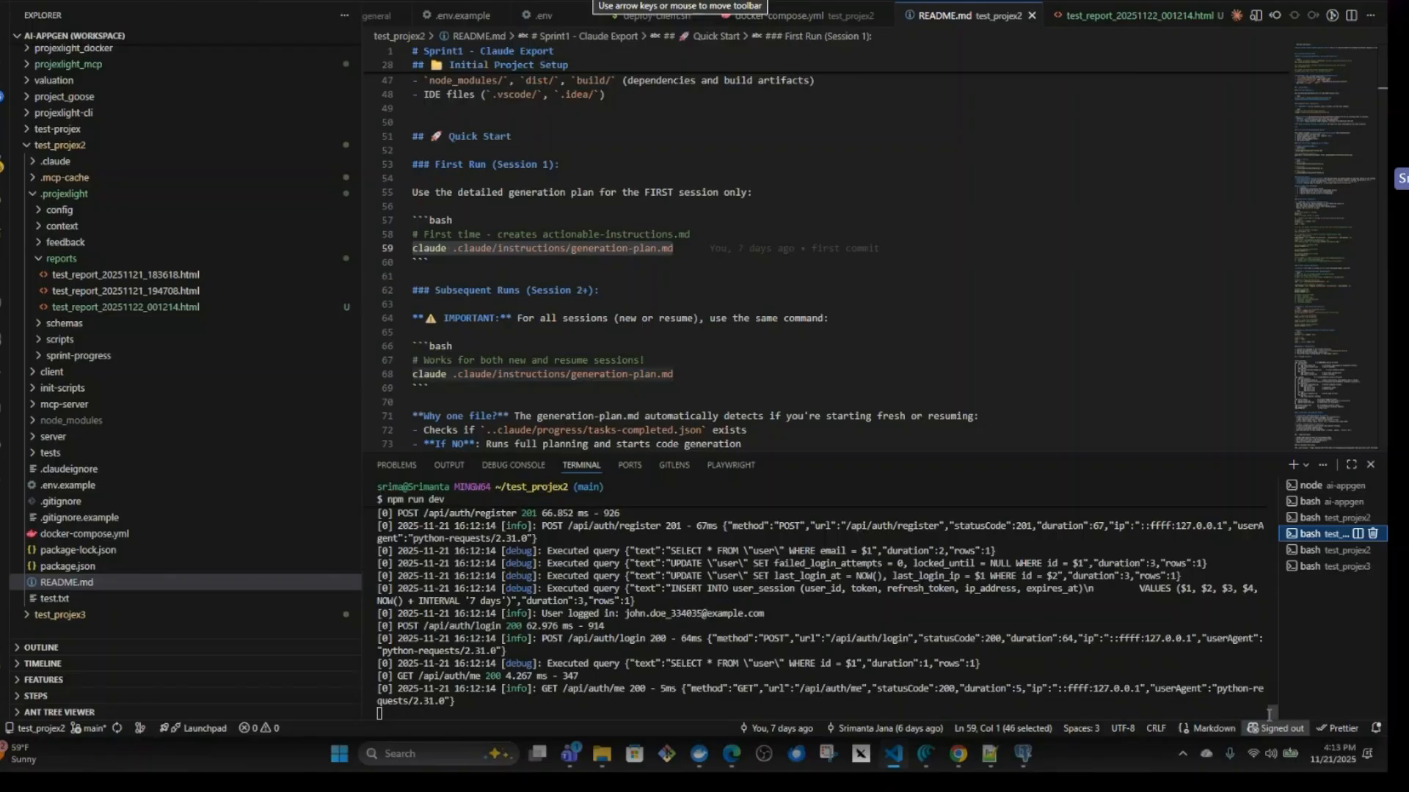
scroll(857, 637, "up", 15)
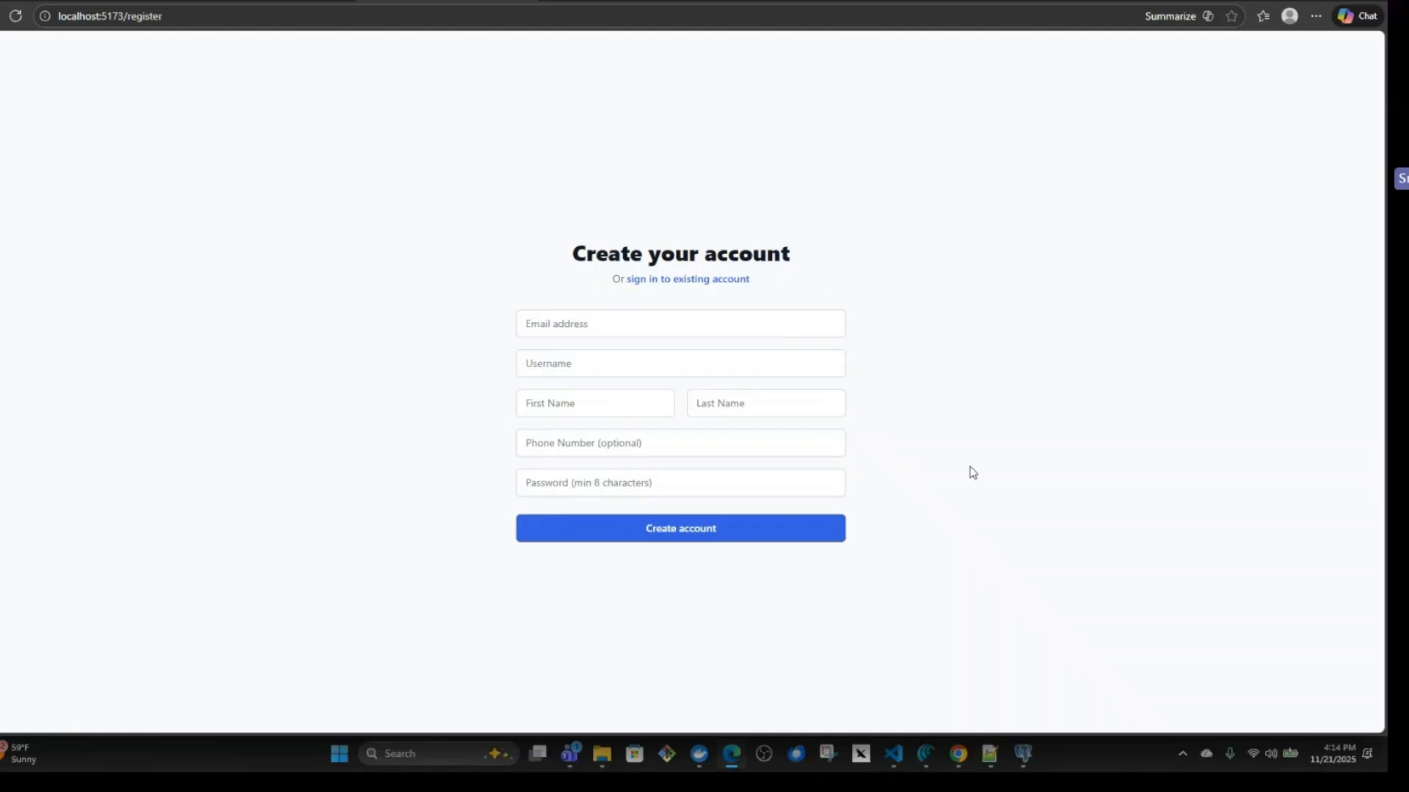
left_click(895, 763)
scroll(920, 620, "down", 5)
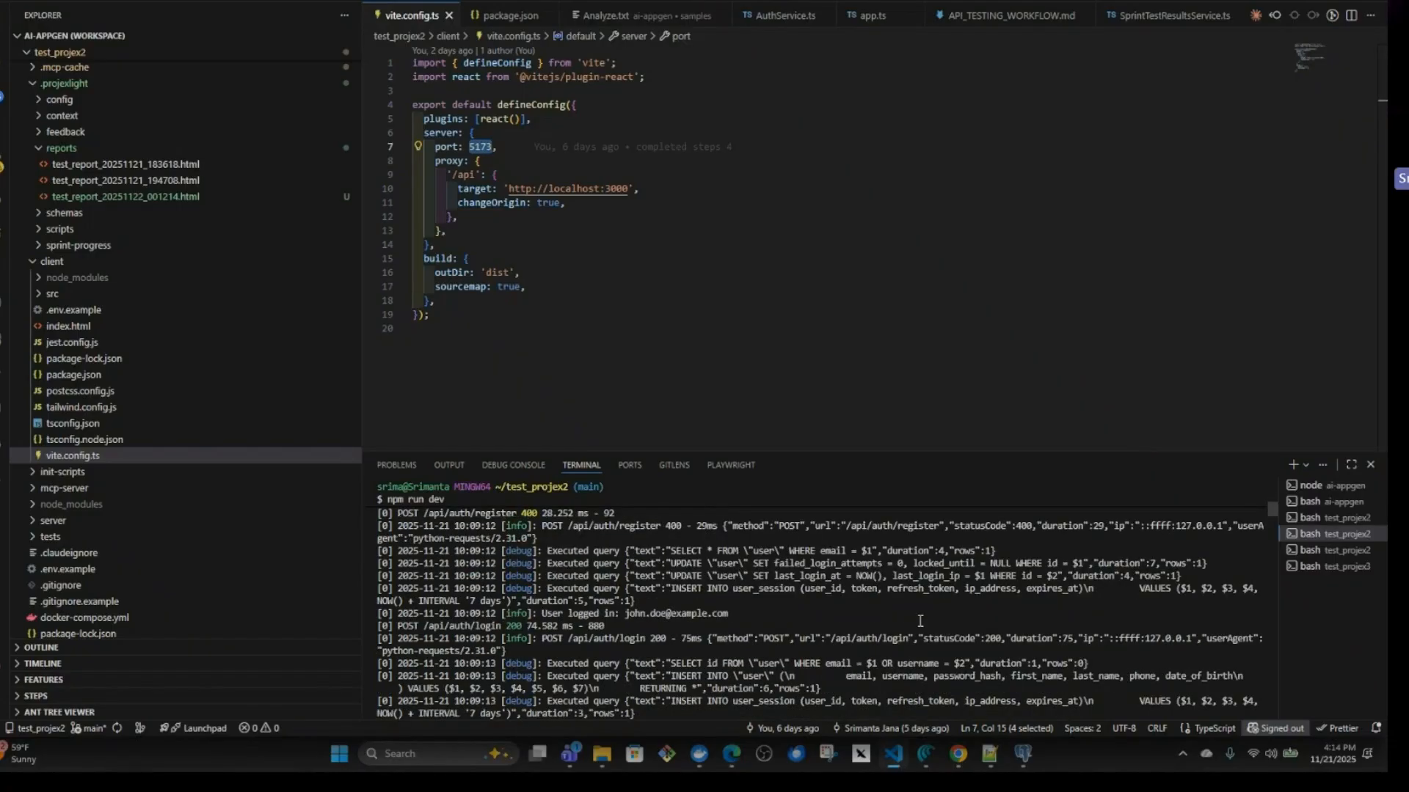
Show the test_projex2 terminal running Claude Code and read its latest reply about the CORS configuration.
left_click(1310, 550)
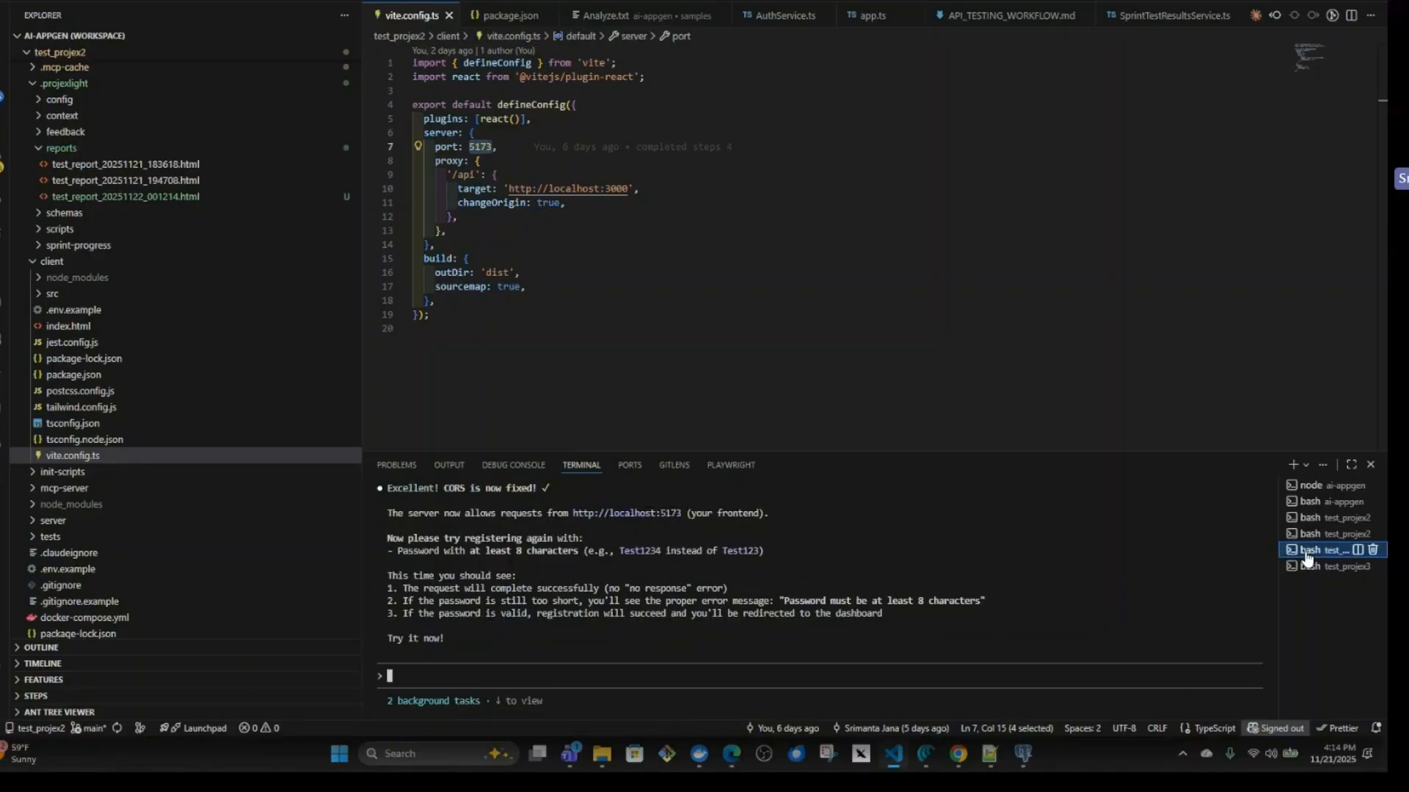
scroll(837, 647, "up", 3)
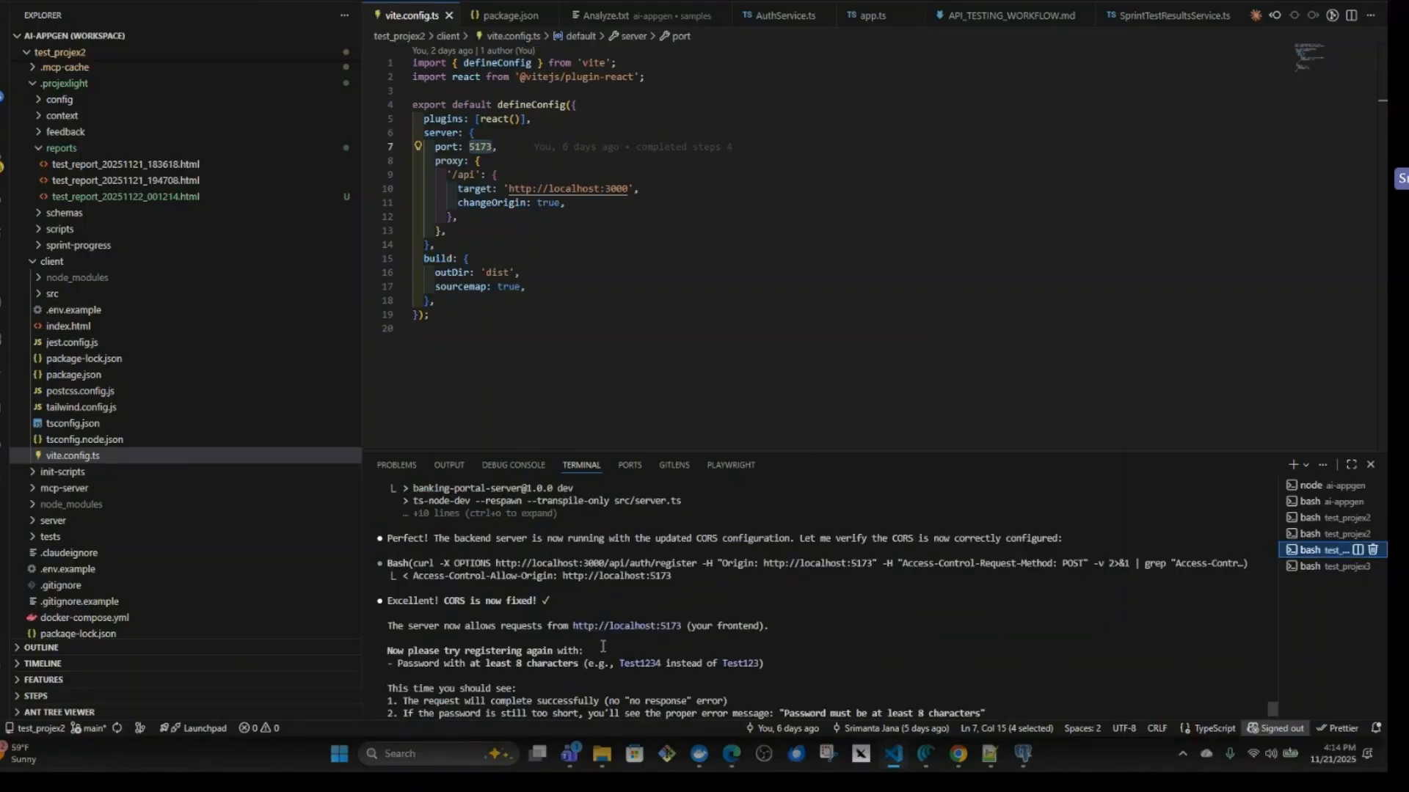
scroll(973, 637, "down", 3)
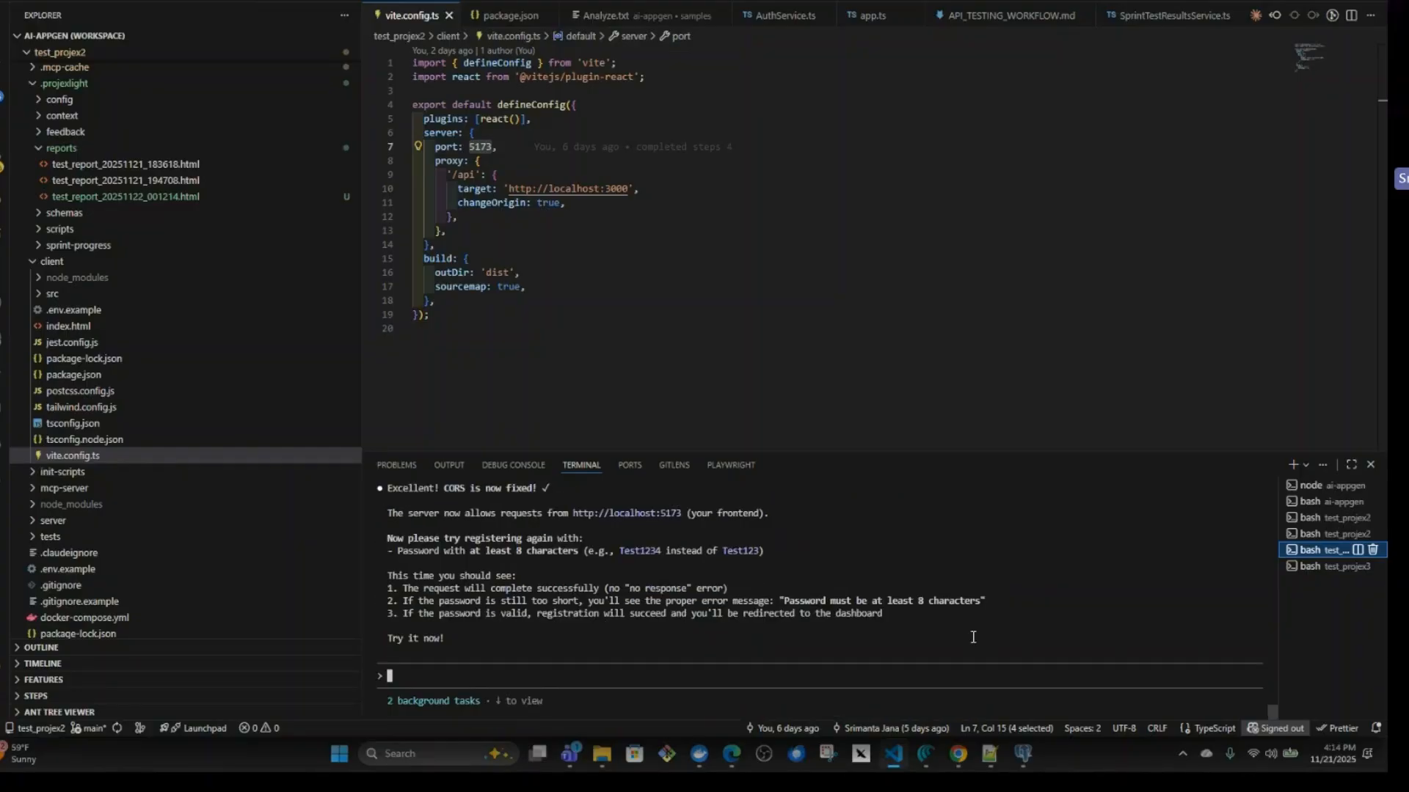
Submit the .claude/instructions/generation-plan.md path from README.md as a prompt in the Claude Code session and review the session's output.
left_click(428, 677)
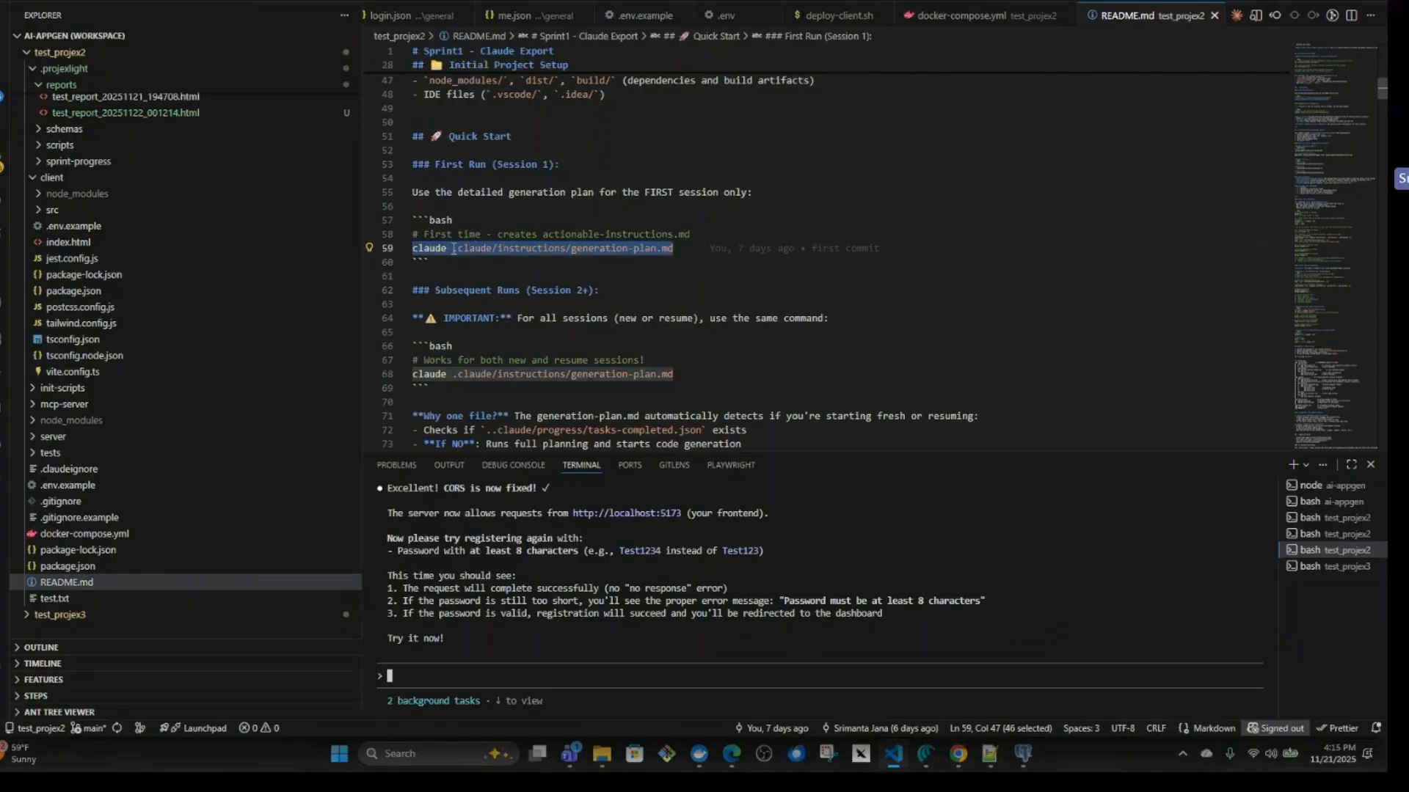
left_click_drag(453, 249, 678, 248)
key("ctrl+c")
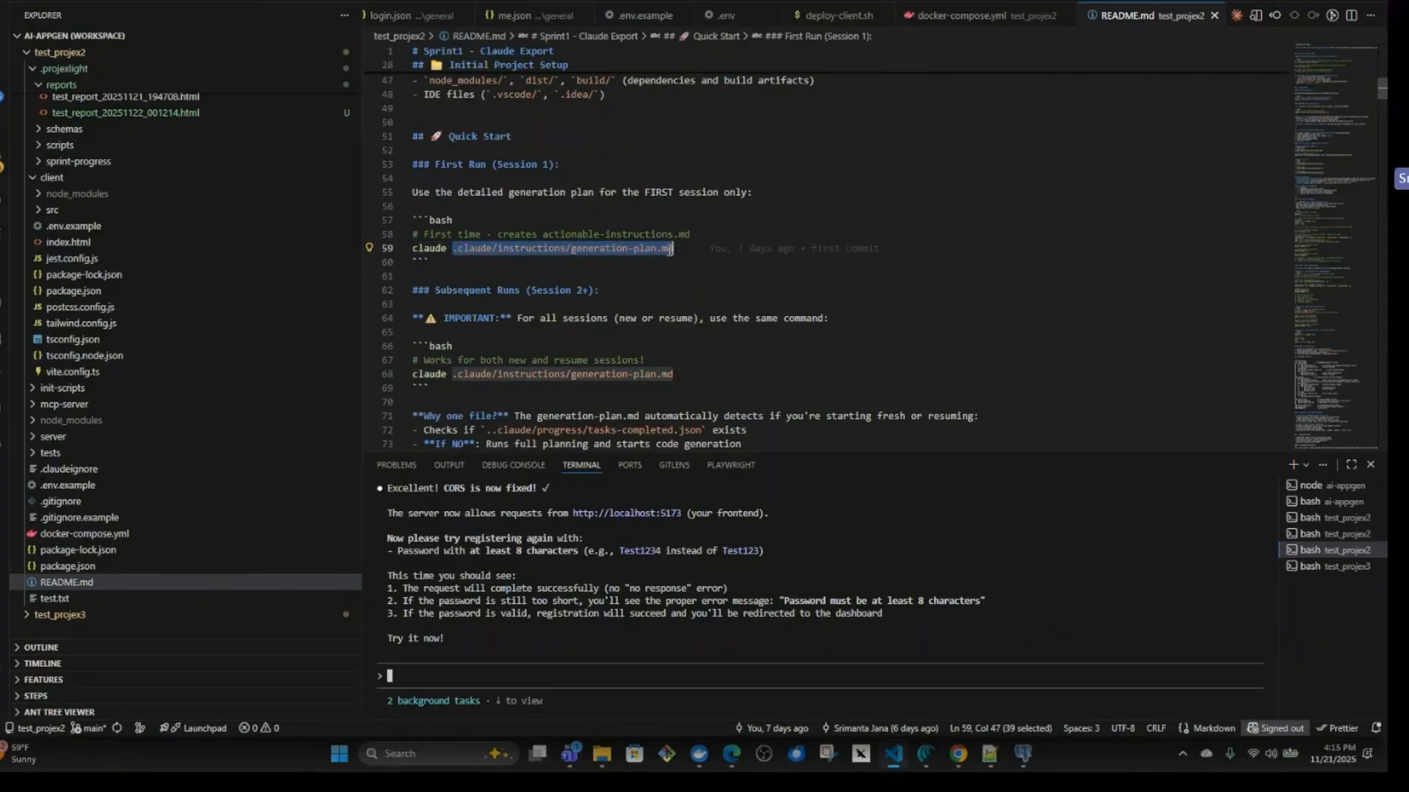
left_click(473, 672)
key("ctrl+v")
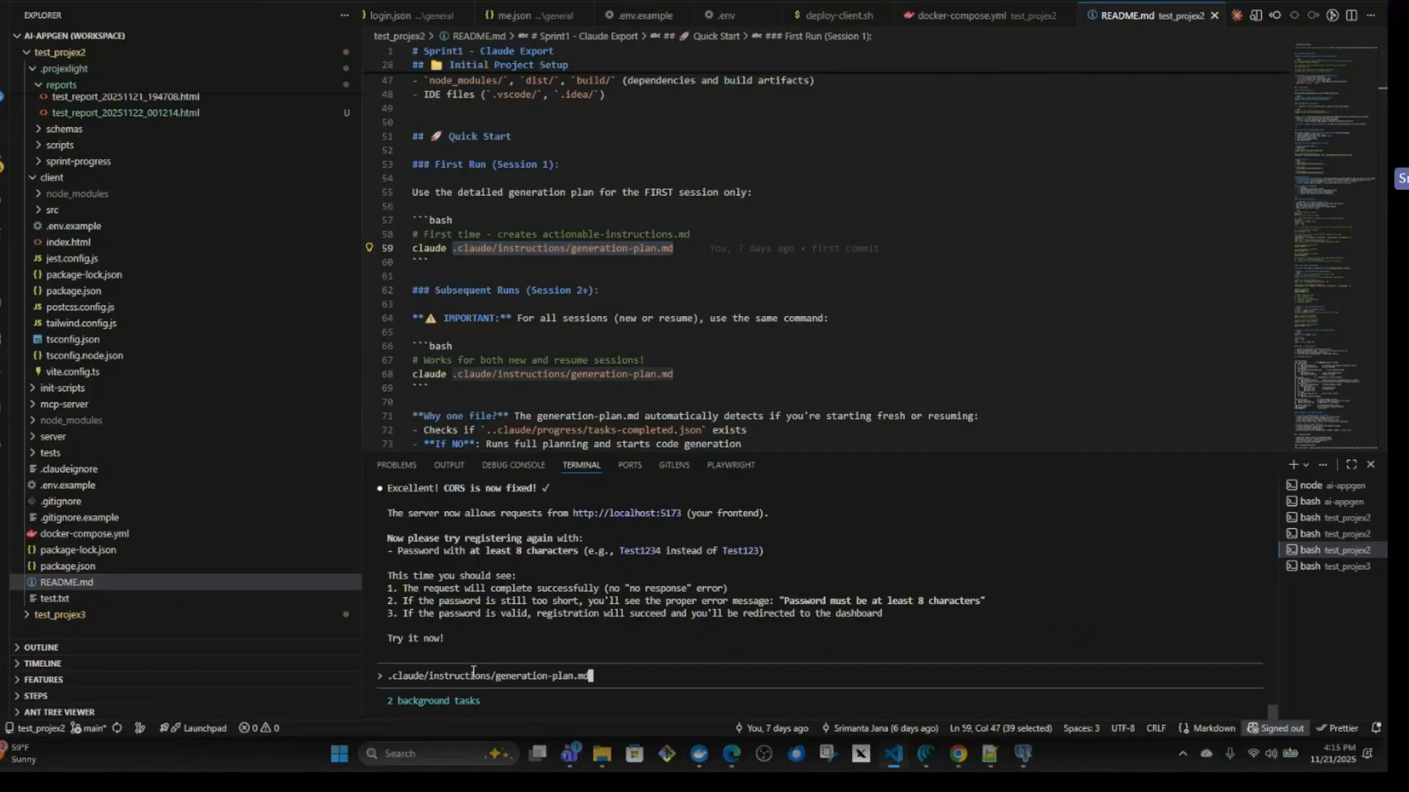
key("Return")
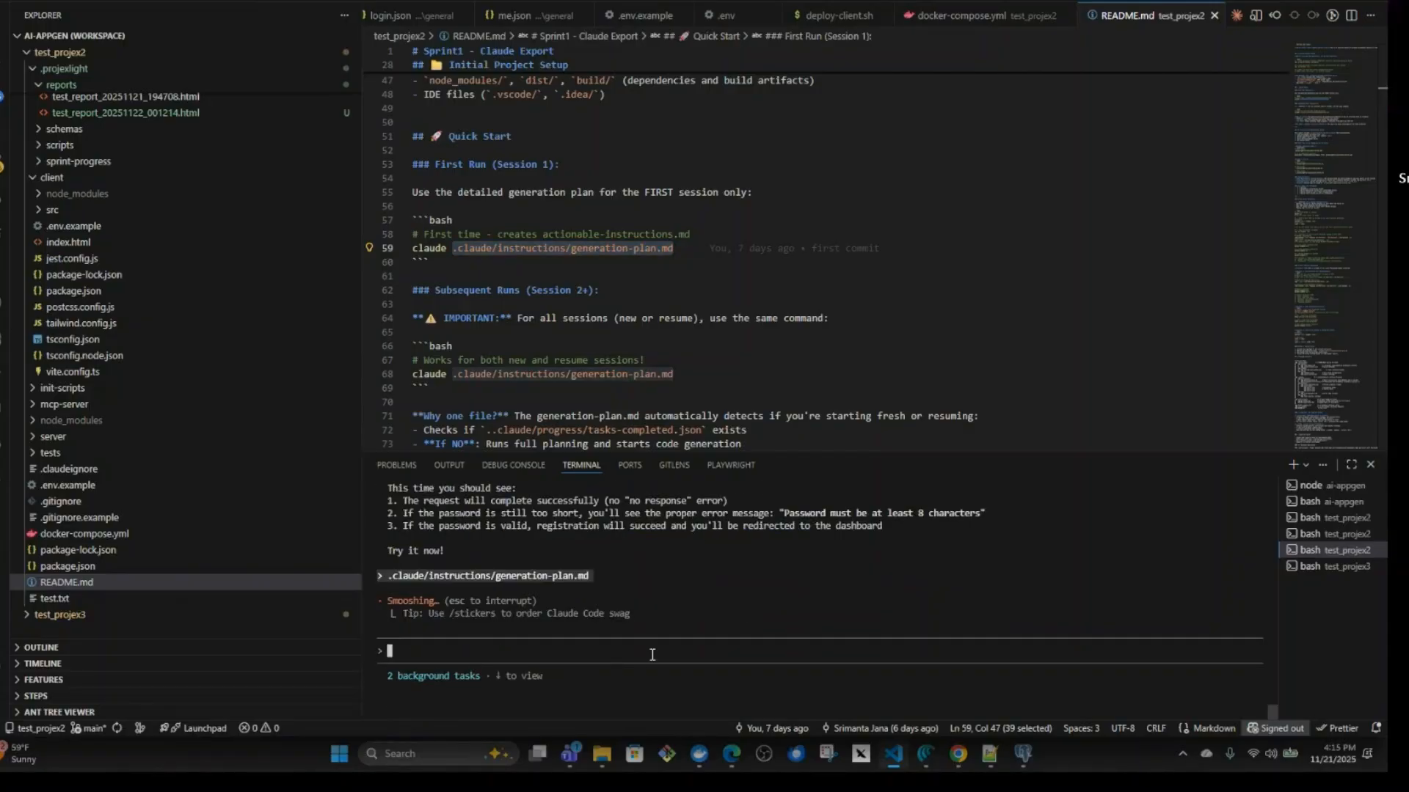
scroll(659, 642, "up", 6)
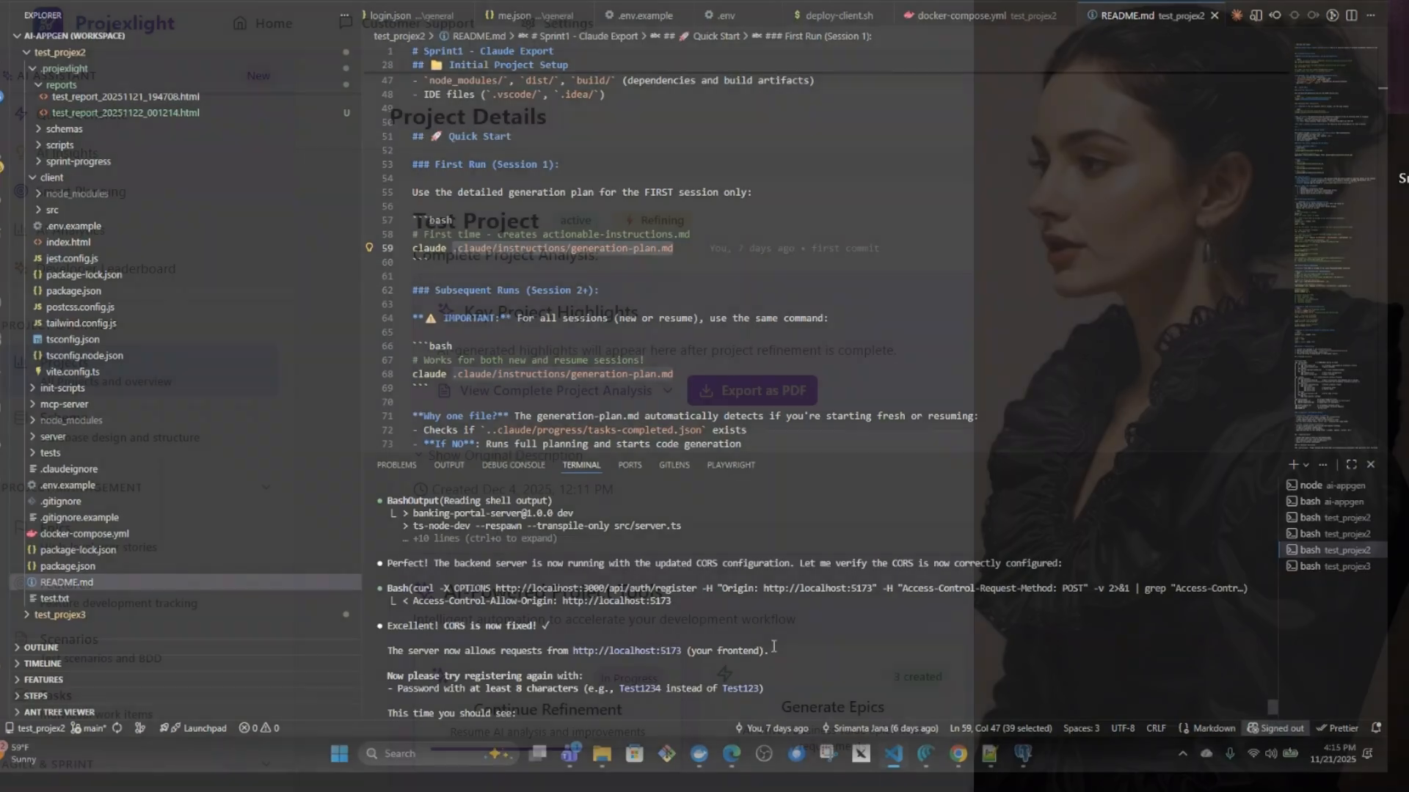